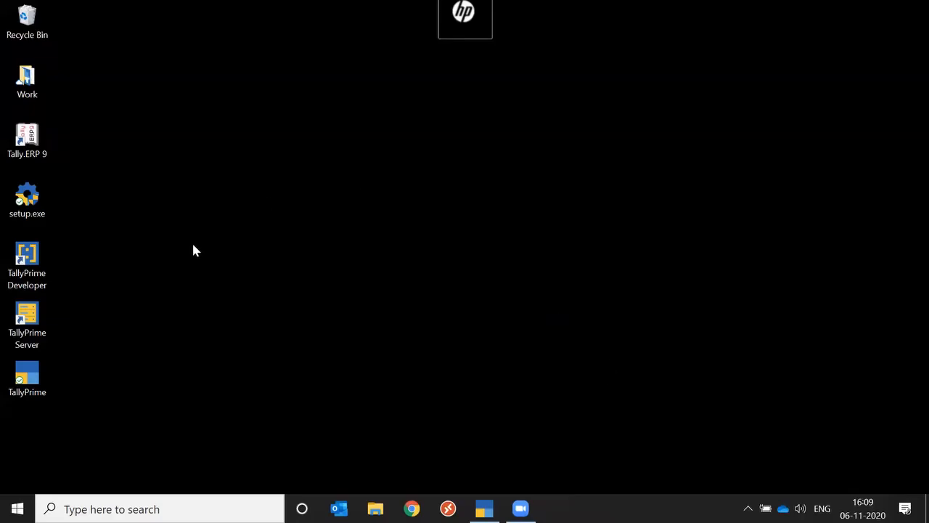
Launch TallyPrime and log in to the company 02_Electrical Equiments_Apex Electricals (80002) with the username and password
mouse_move(485, 509)
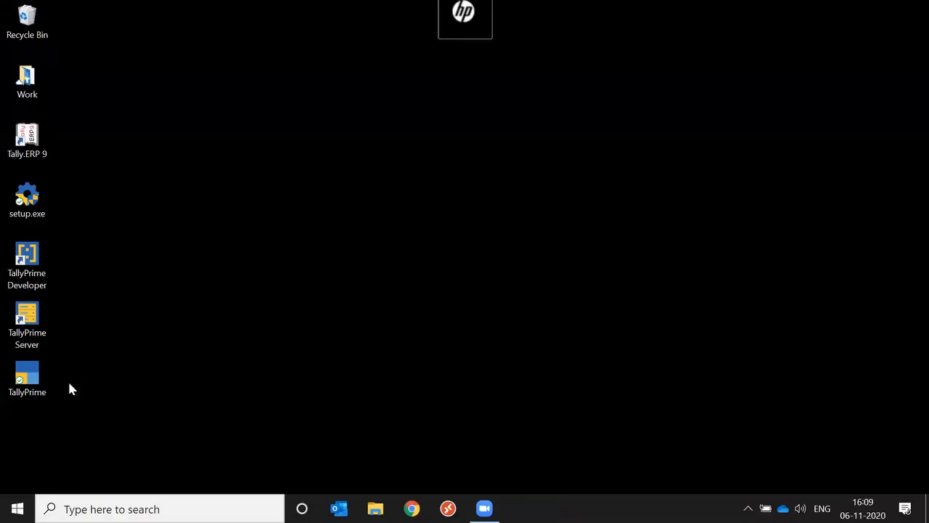
double_click(29, 380)
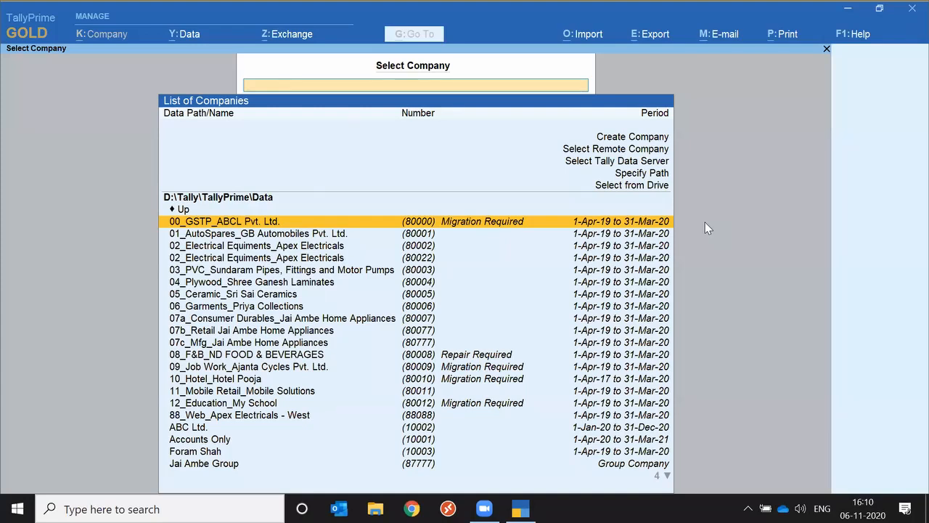
key("Down")
key("Down")
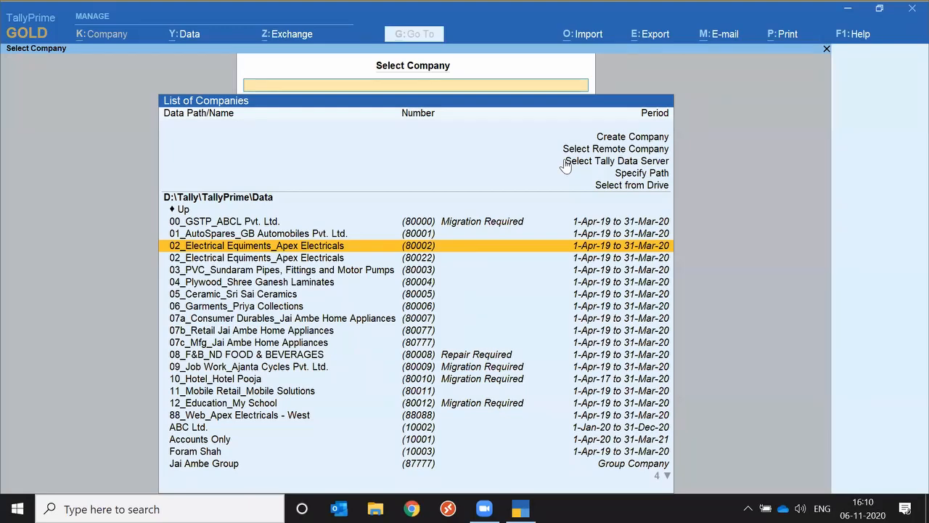
key("Return")
type("a")
key("Return")
type("a")
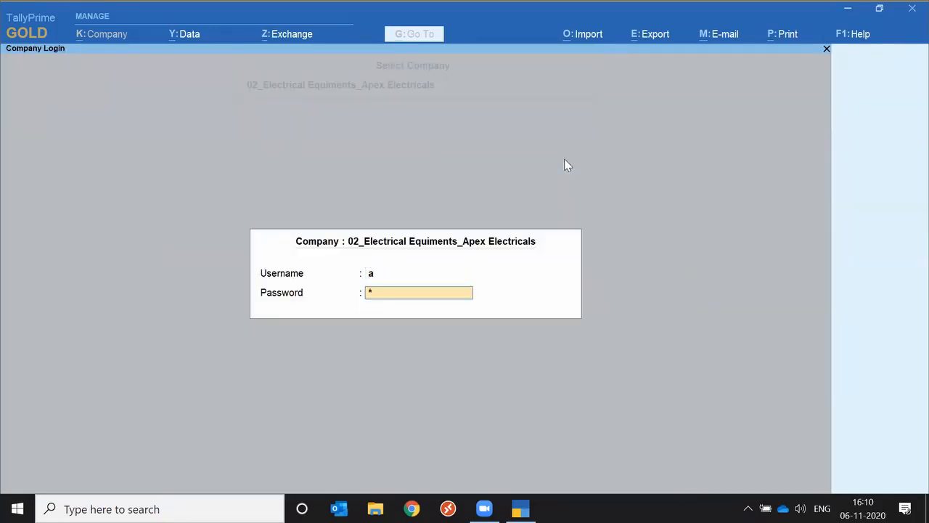
key("Return")
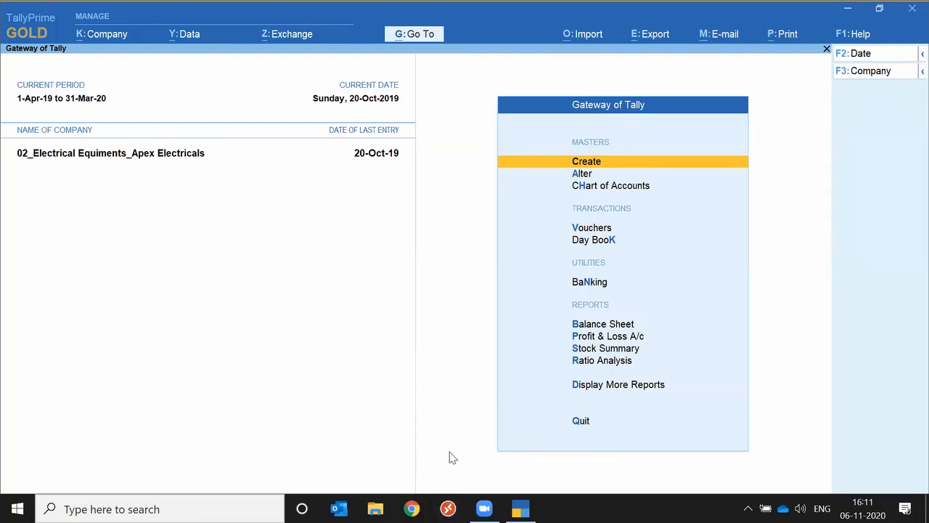
Review the license information through the Gold edition label and again through the Manage License option, closing it each time
left_click(36, 35)
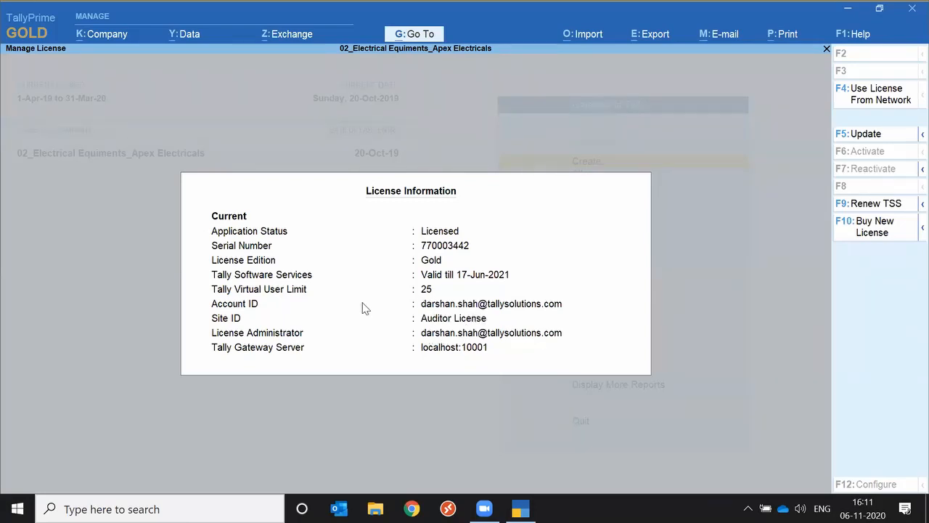
key("Escape")
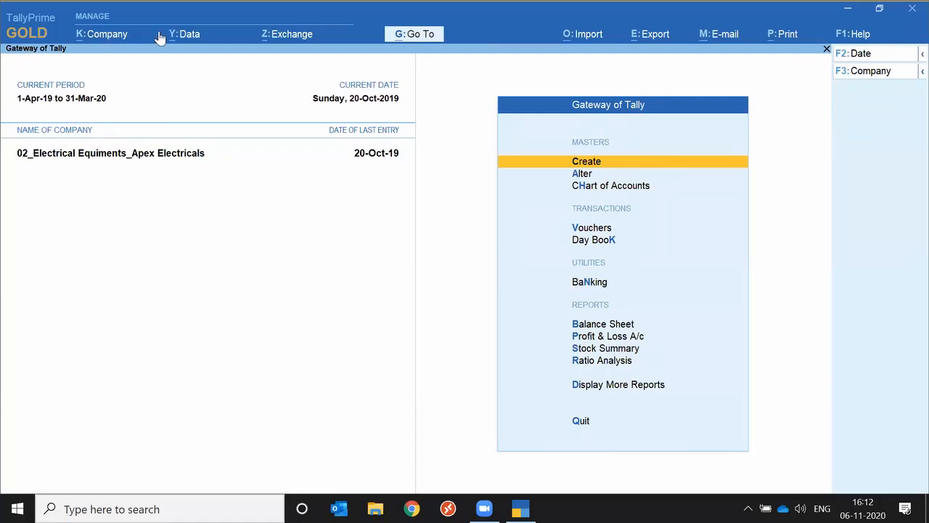
left_click(857, 36)
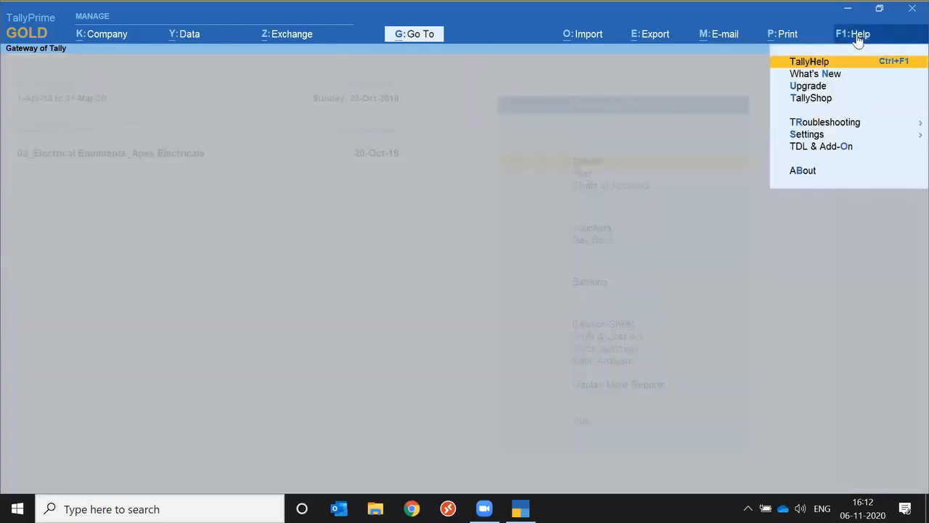
left_click(811, 137)
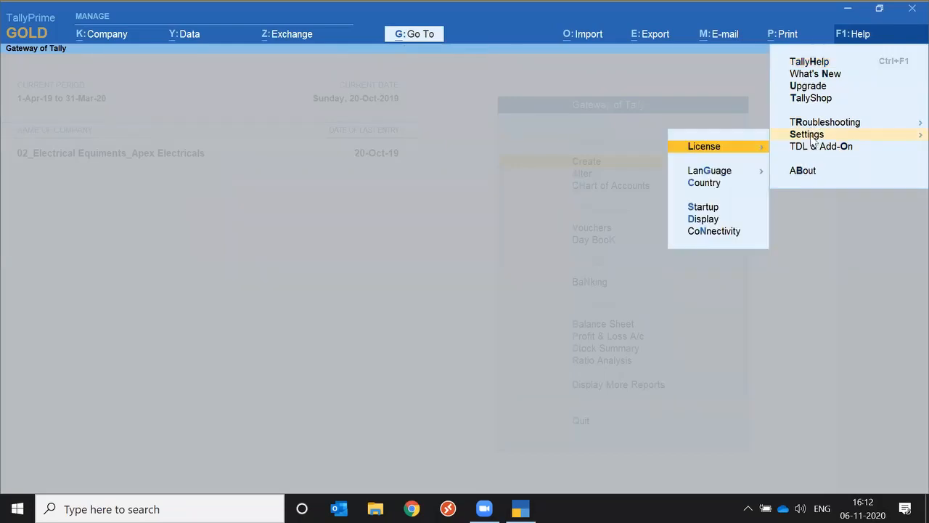
left_click(719, 153)
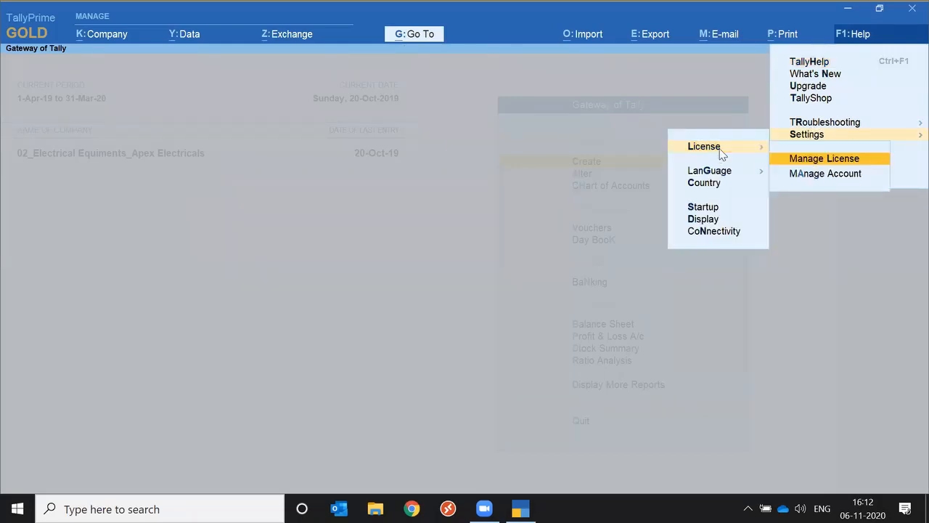
left_click(845, 162)
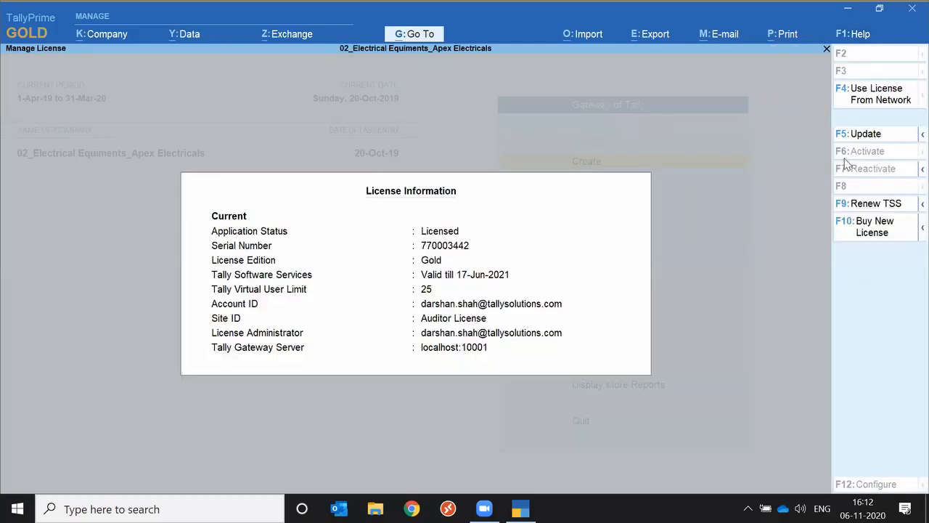
key("Escape")
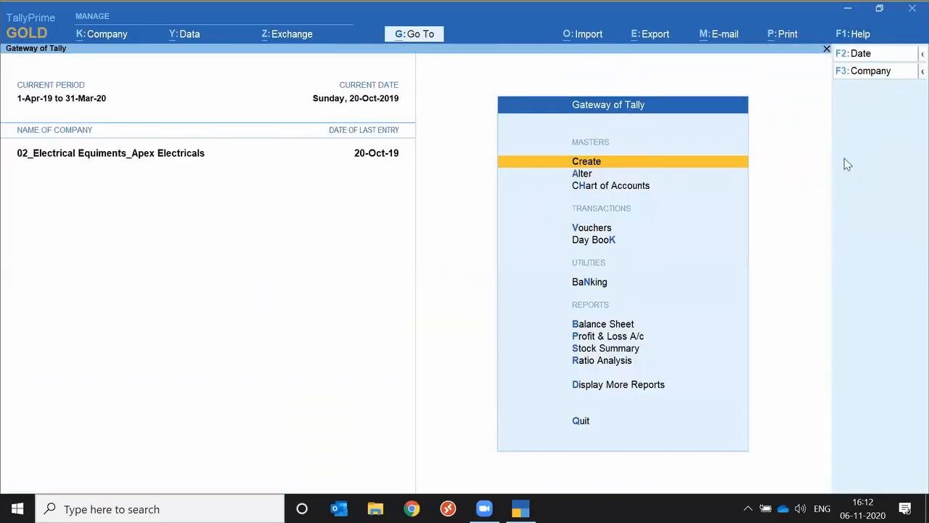
left_click(858, 37)
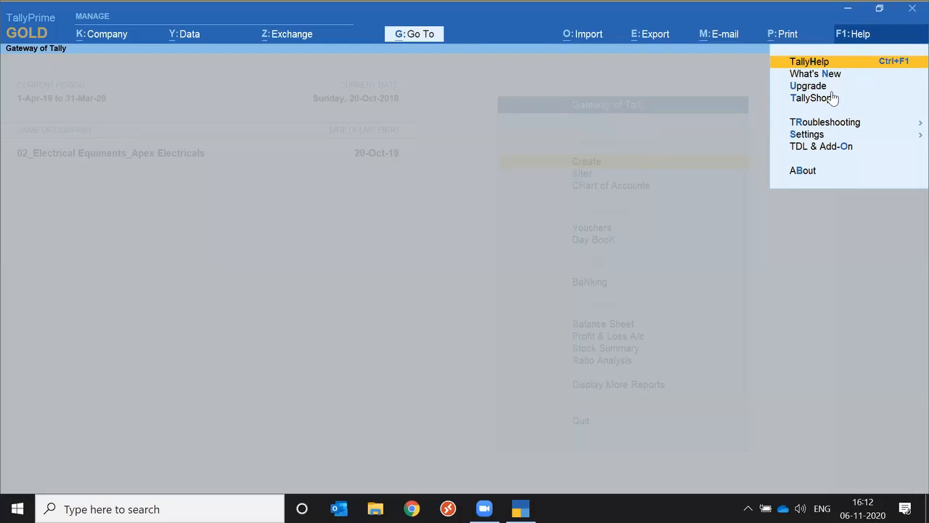
left_click(821, 138)
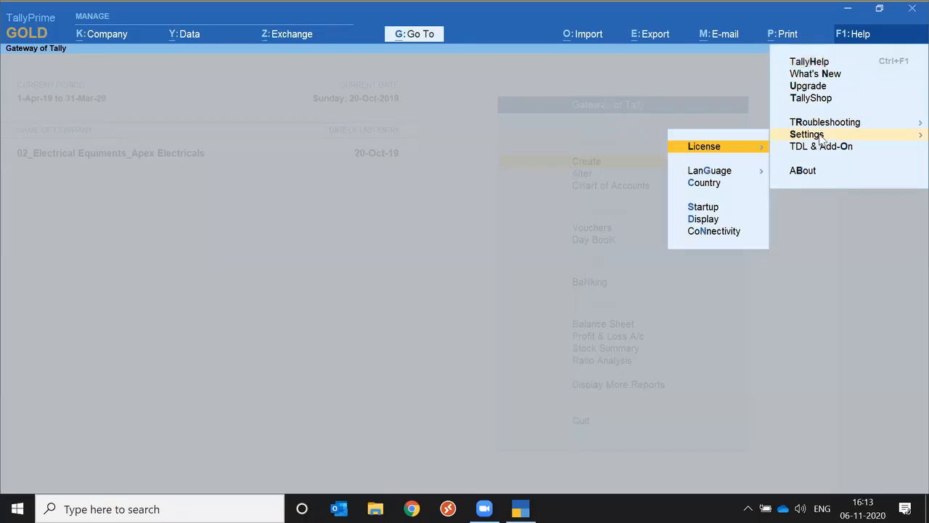
left_click(717, 150)
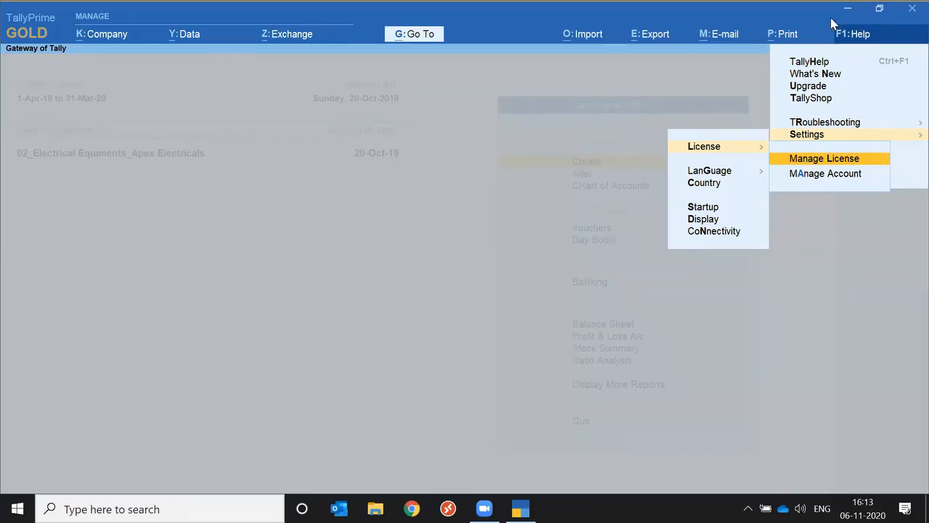
key("Escape")
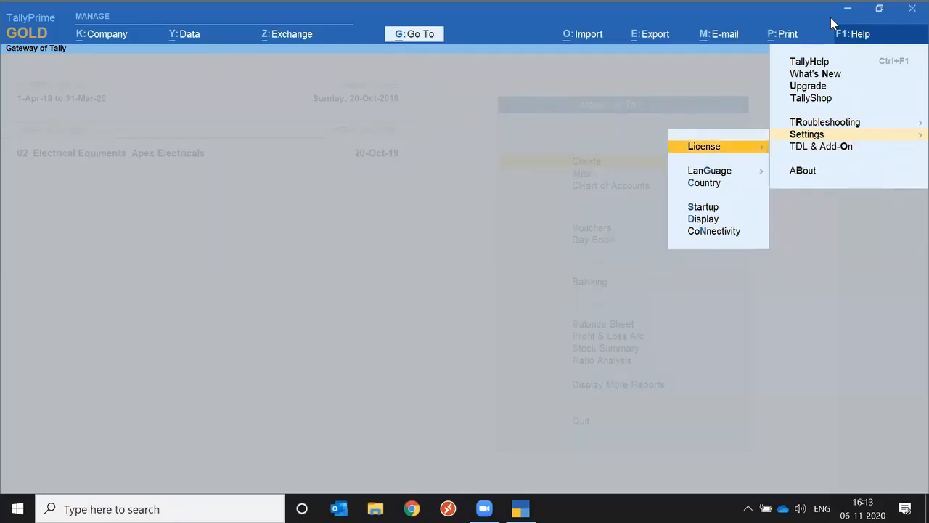
key("Escape")
key("Left")
key("Left")
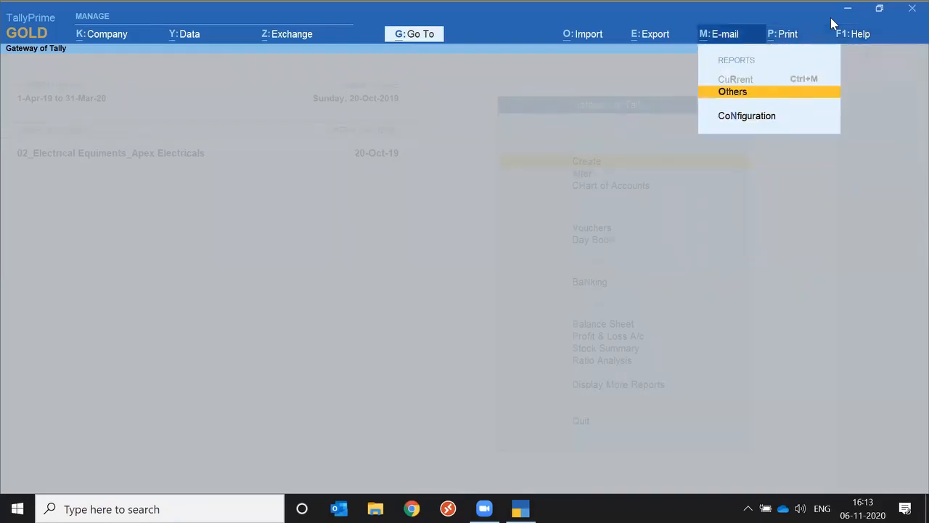
key("Escape")
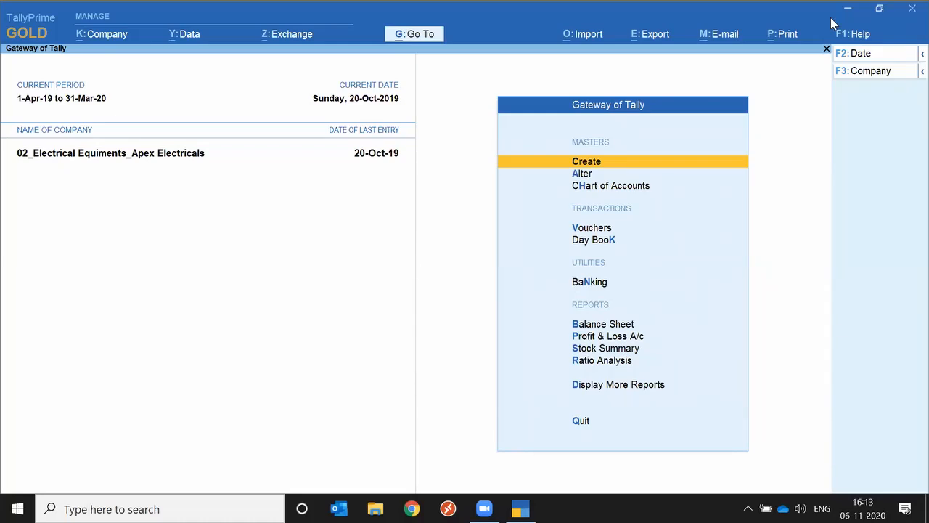
Review the About page's product, license, data, connectivity and computer information, and return to the Gateway of Tally
left_click(872, 40)
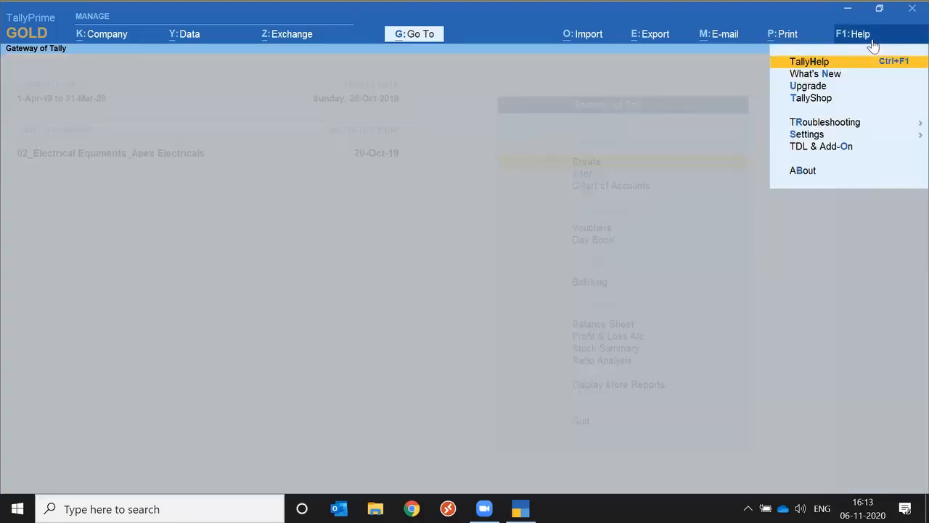
key("Down")
key("Down")
key("Down")
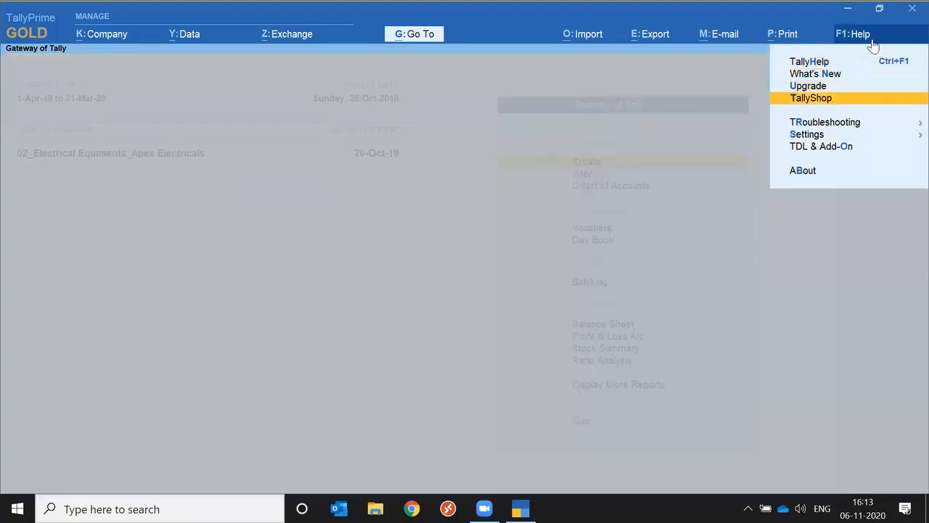
key("Down")
key("Down")
key("Down")
key("Down")
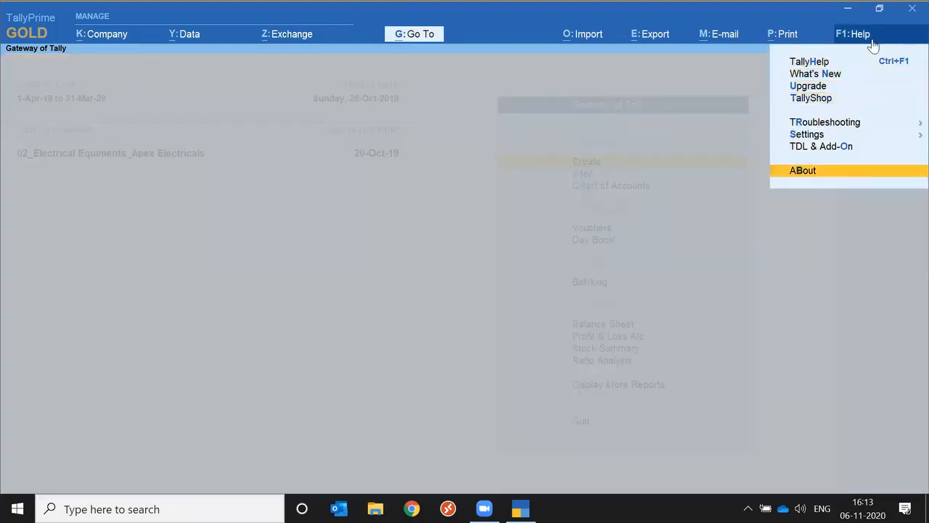
key("Return")
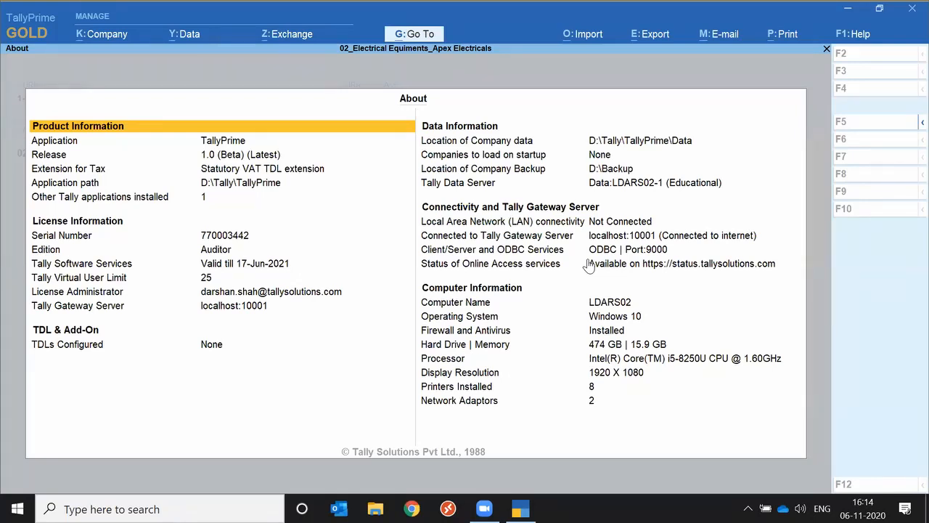
key("Escape")
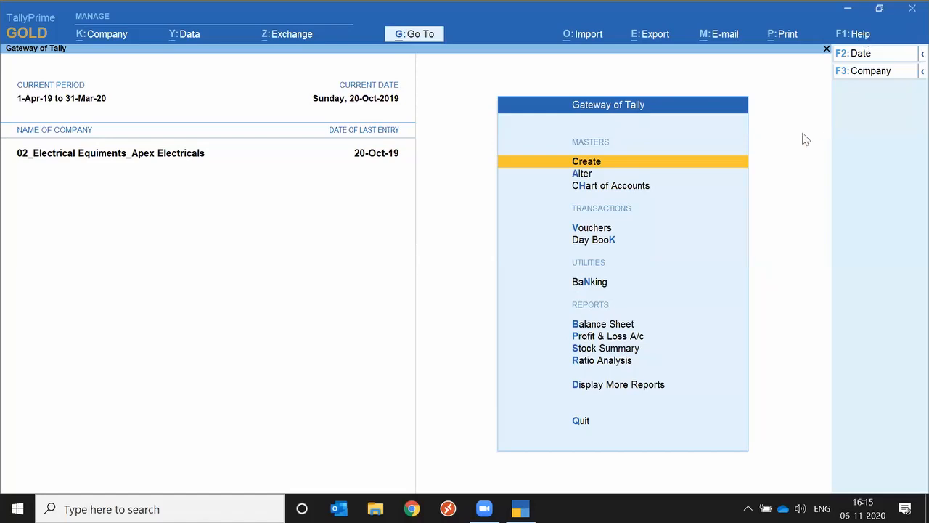
Look over the troubleshooting options for the application and company data
left_click(912, 36)
key("Down")
key("Down")
key("Down")
key("Down")
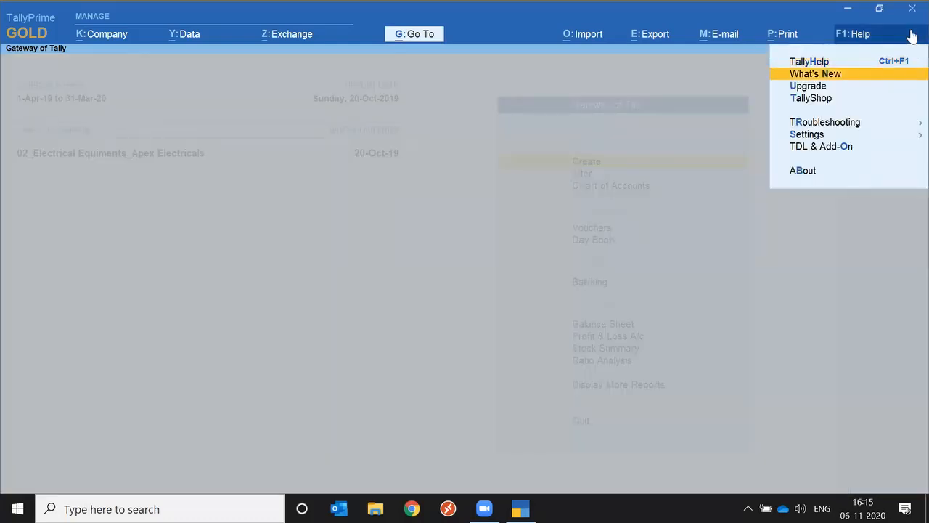
key("Return")
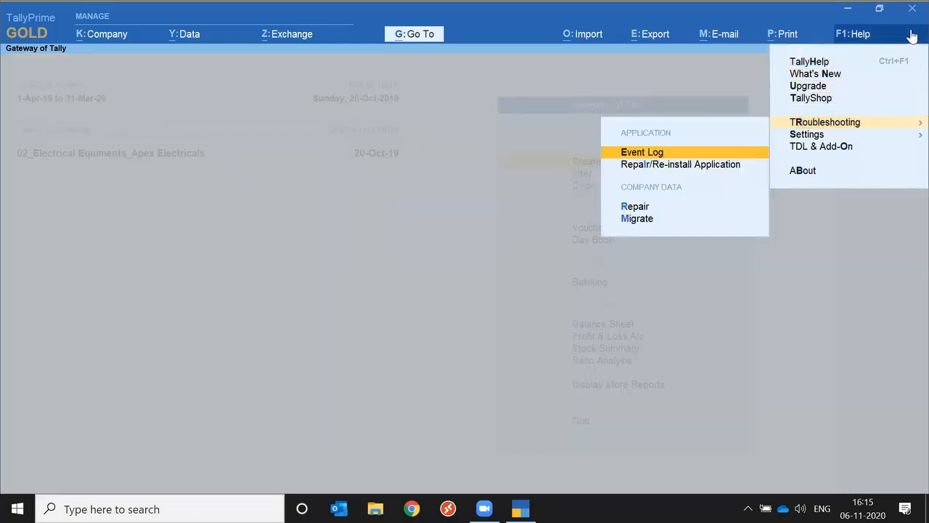
key("Escape")
key("Escape")
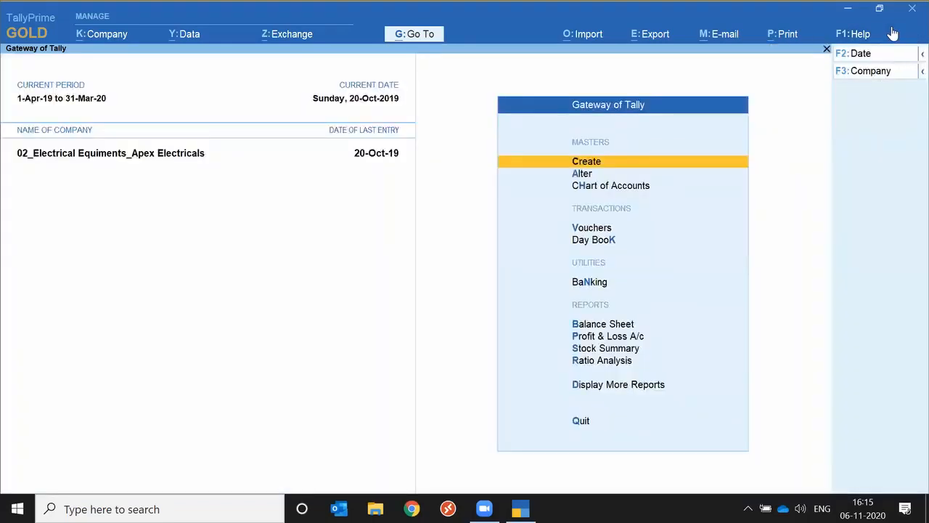
key("n")
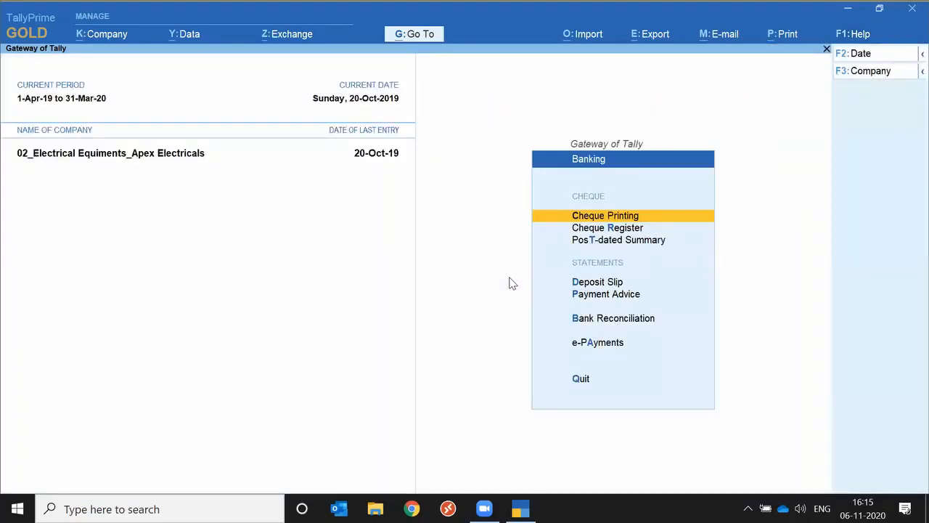
key("Escape")
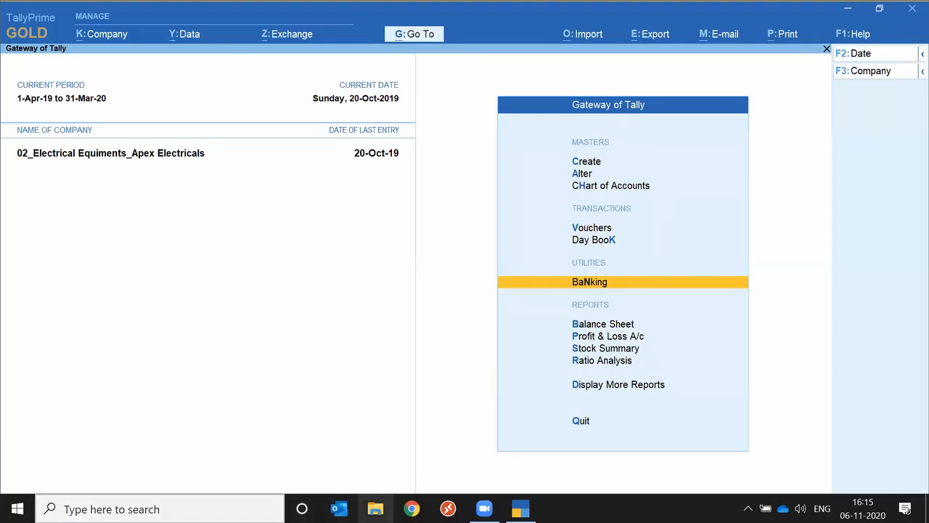
Switch to File Explorer, open the D:\Tally\TallyPrime\Data folder and select the 80010 company folder
left_click(375, 508)
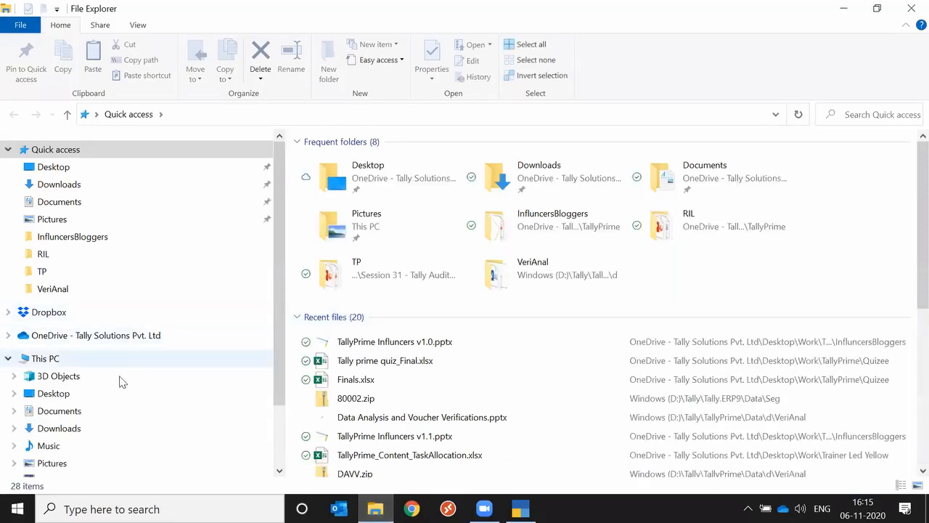
left_click(99, 364)
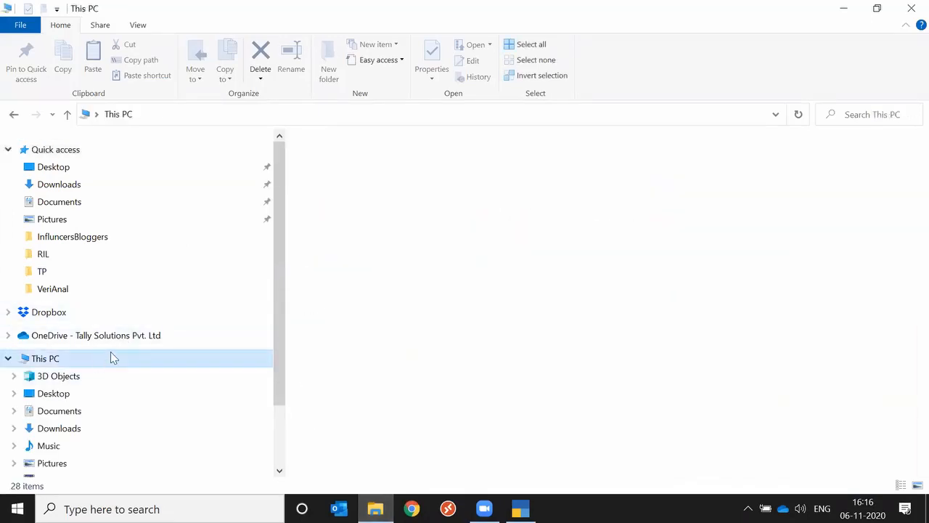
left_click(570, 325)
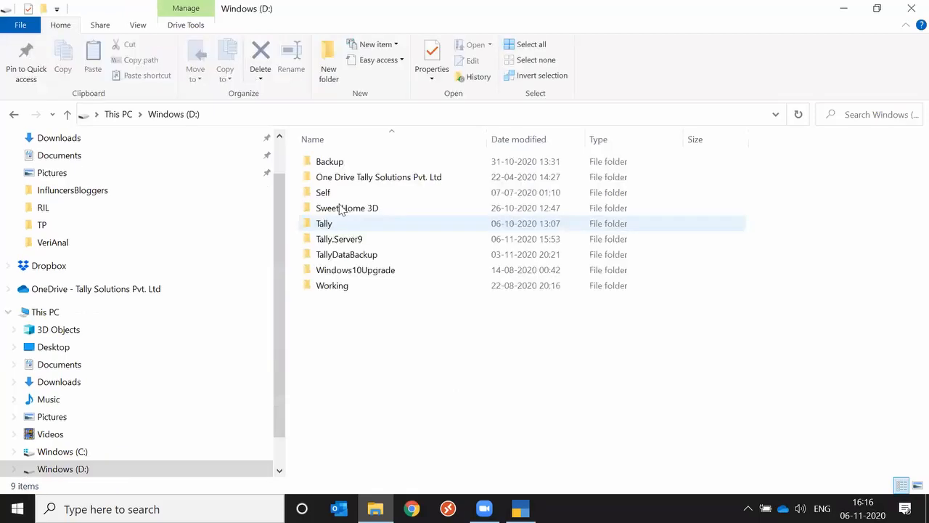
double_click(340, 222)
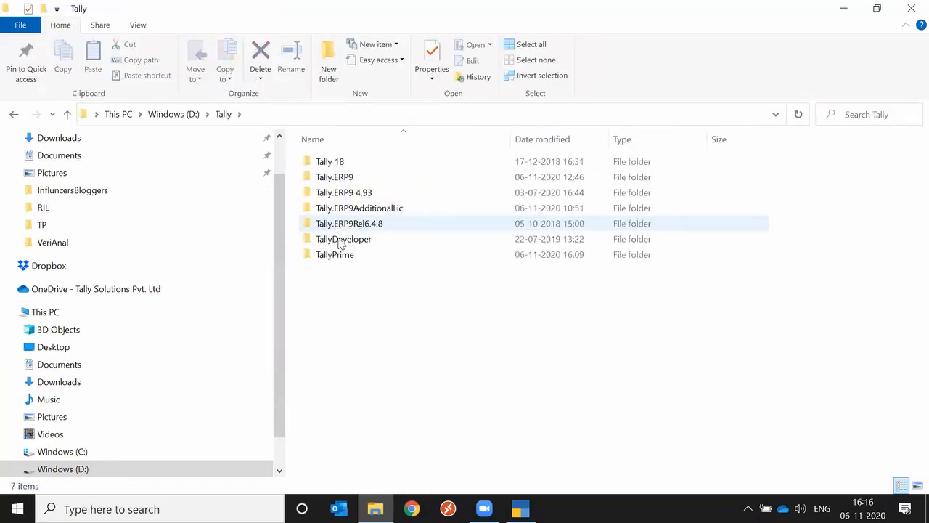
left_click(343, 177)
double_click(341, 259)
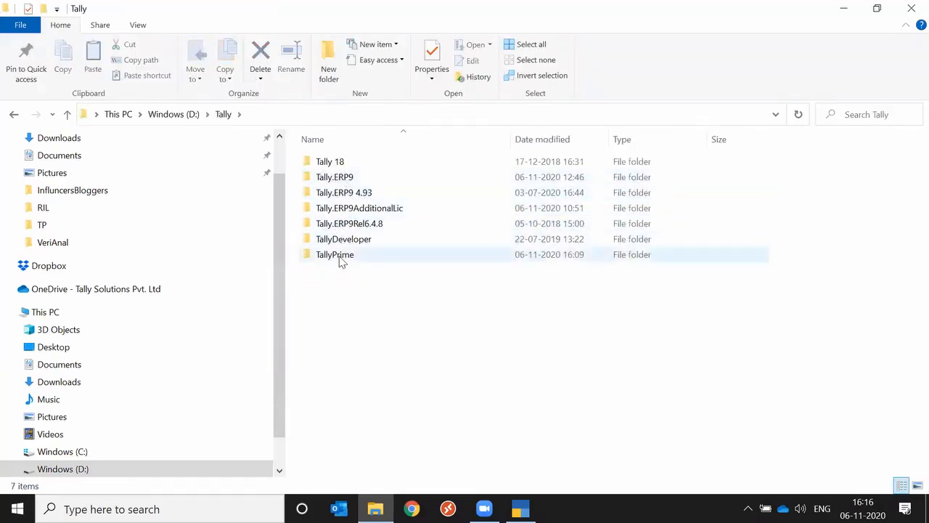
double_click(334, 193)
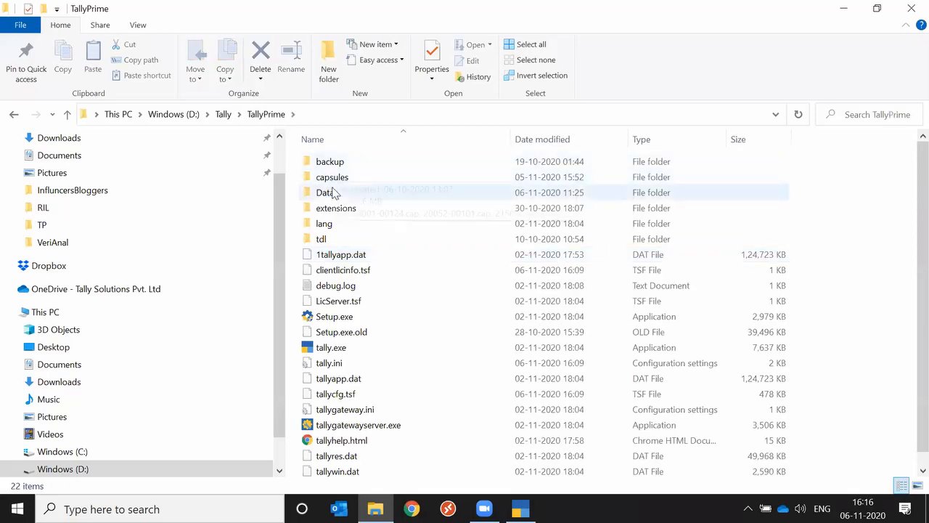
left_click(320, 379)
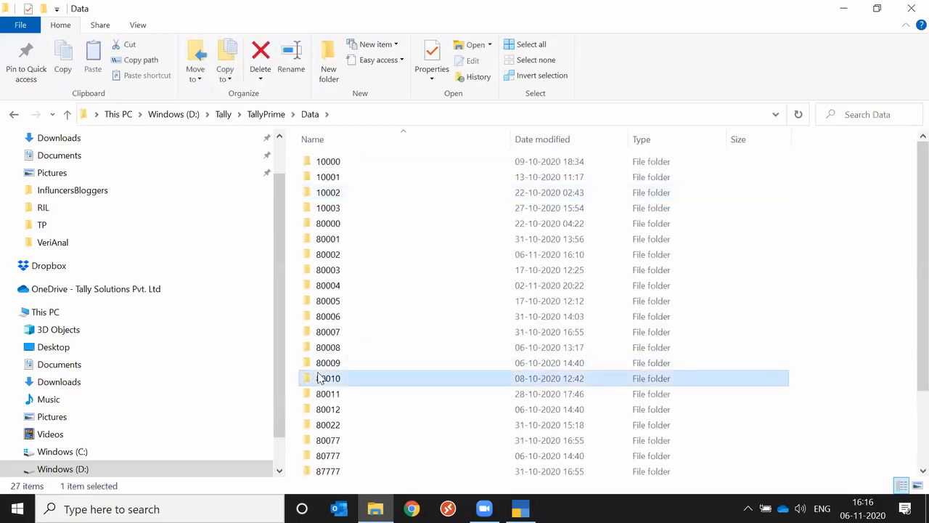
Open the Clients folder, browse through Rohan Group into the RSP Pvt. Ltd folder to view its year folders, and close File Explorer
key("c")
key("Return")
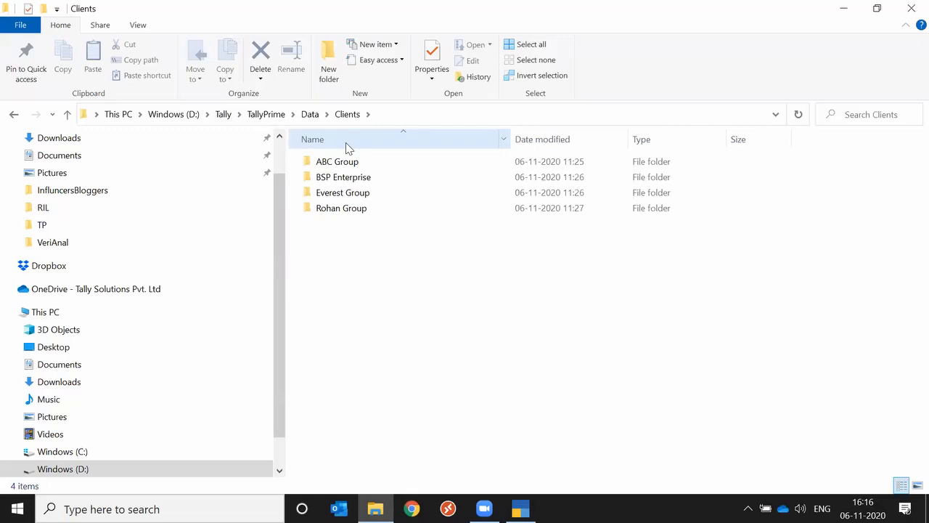
key("Down")
key("Down")
key("Down")
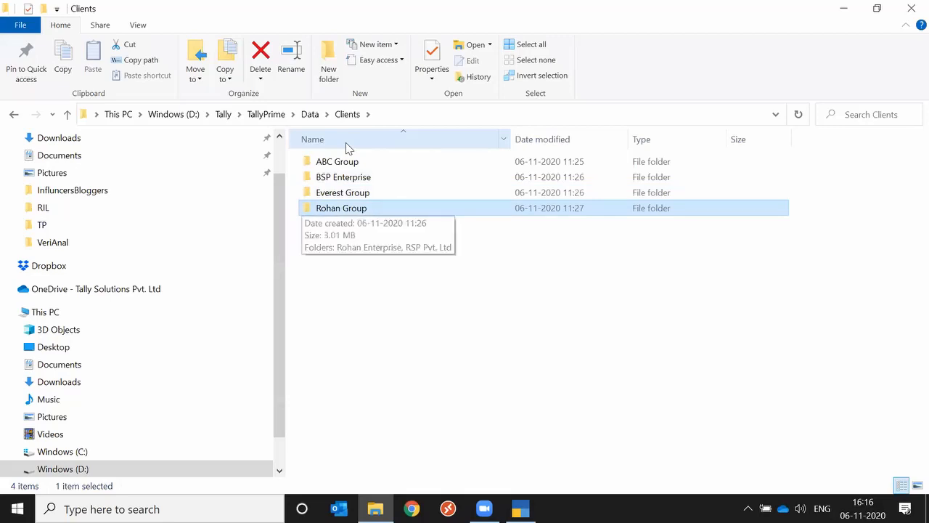
key("Return")
key("Down")
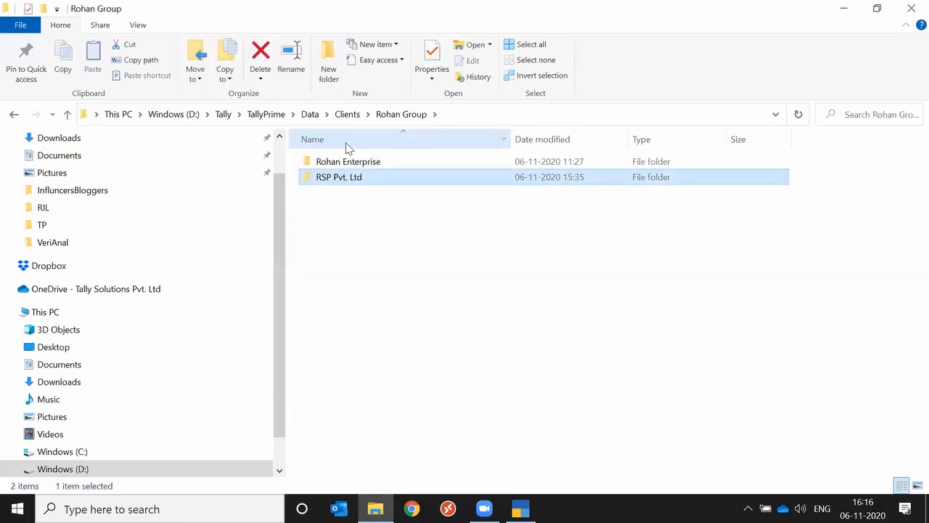
key("Up")
key("Down")
key("Return")
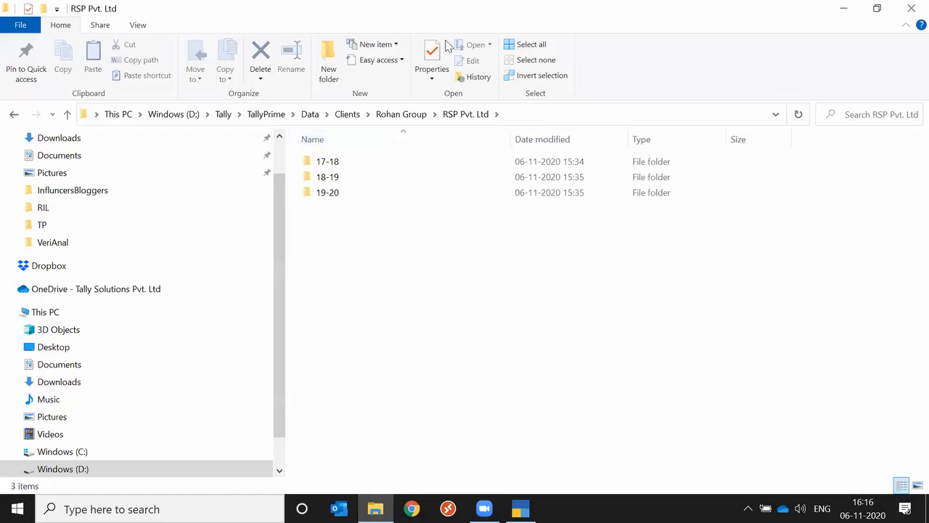
left_click(911, 11)
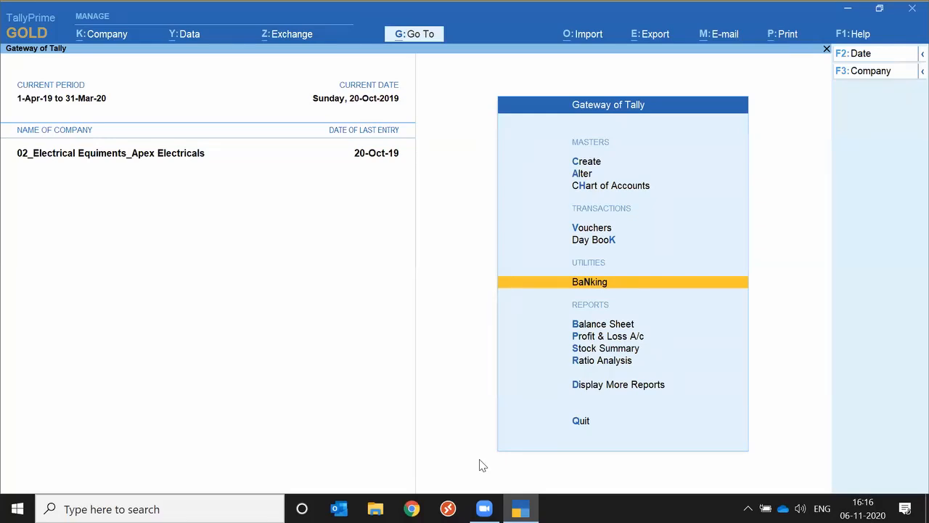
Open the Select Company list from the company management options in TallyPrime
left_click(102, 37)
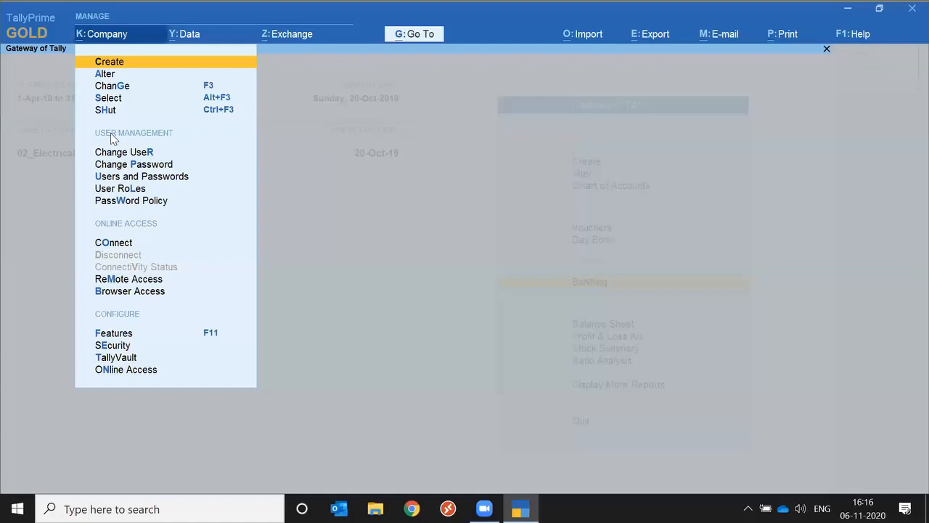
key("Down")
key("Down")
key("Down")
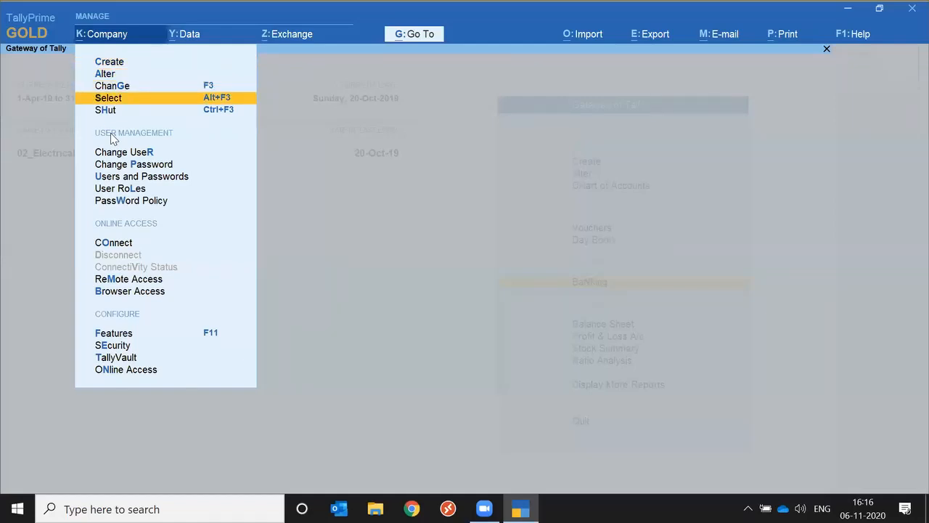
key("Return")
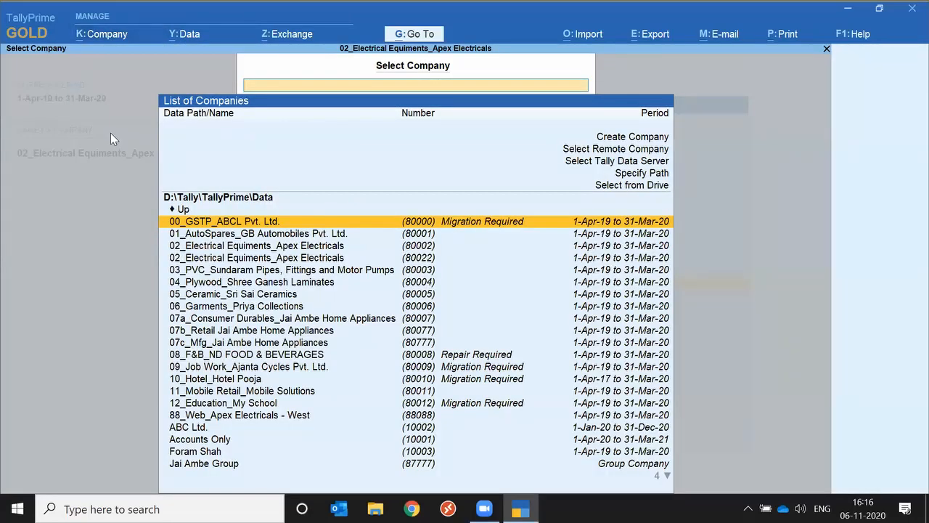
Check the data path in the company list, and open the Clients folder listed after the companies
key("Up")
key("Up")
key("Up")
key("Down")
key("Down")
key("Up")
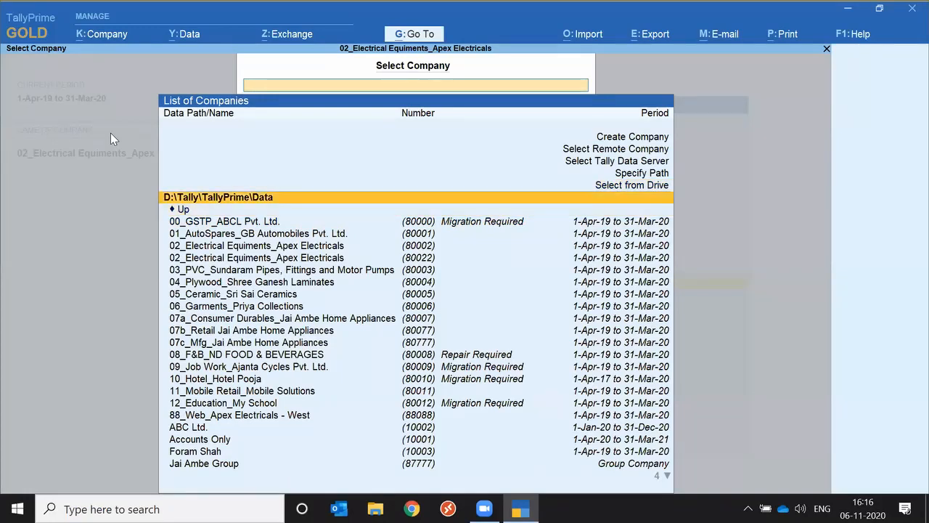
key("Down")
key("Page_Down")
key("Page_Down")
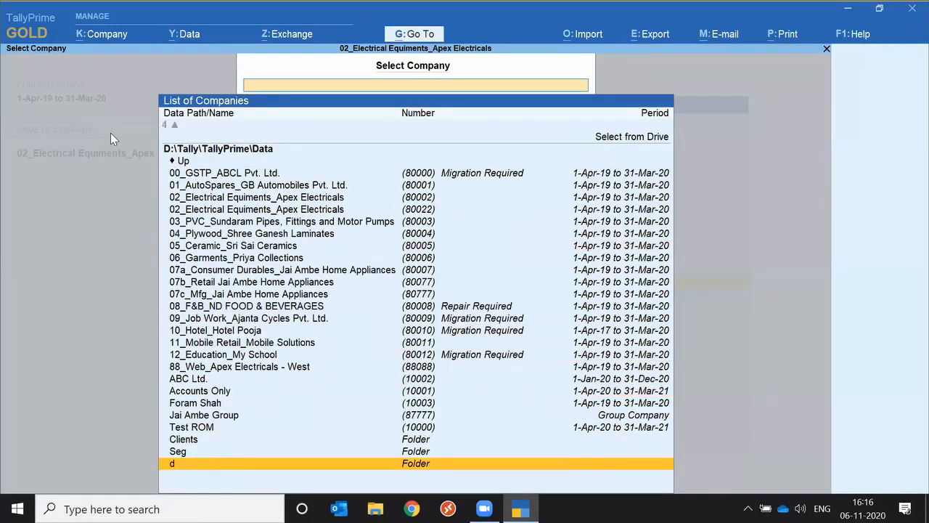
key("Up")
key("Up")
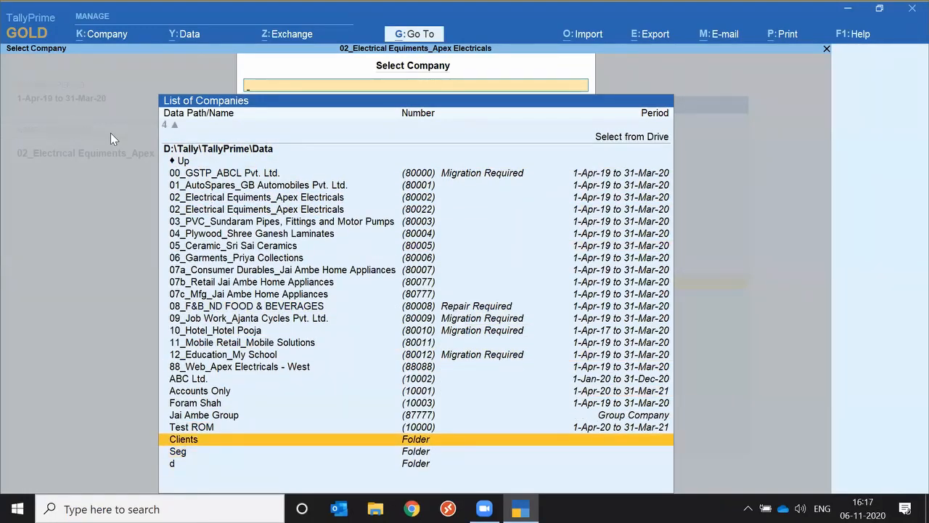
key("Return")
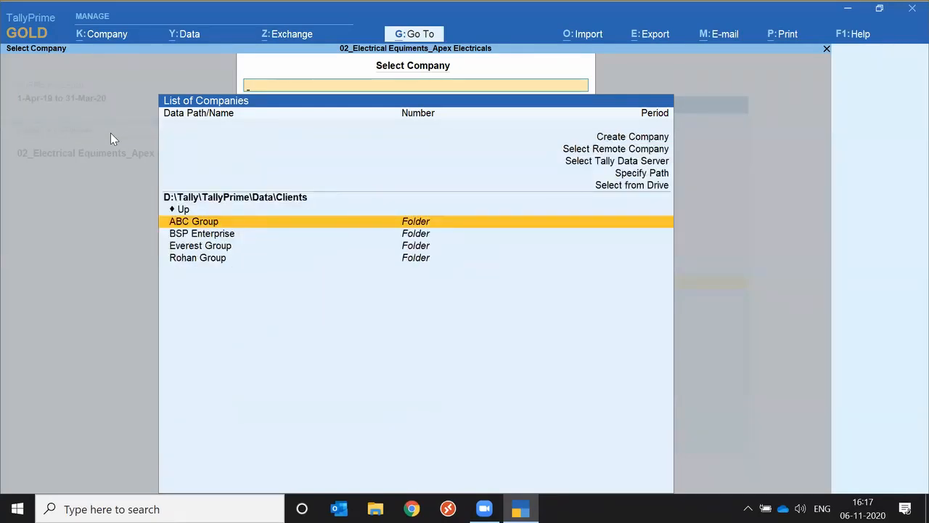
Open the Rohan Group folder inside Clients
key("Down")
key("Down")
key("Down")
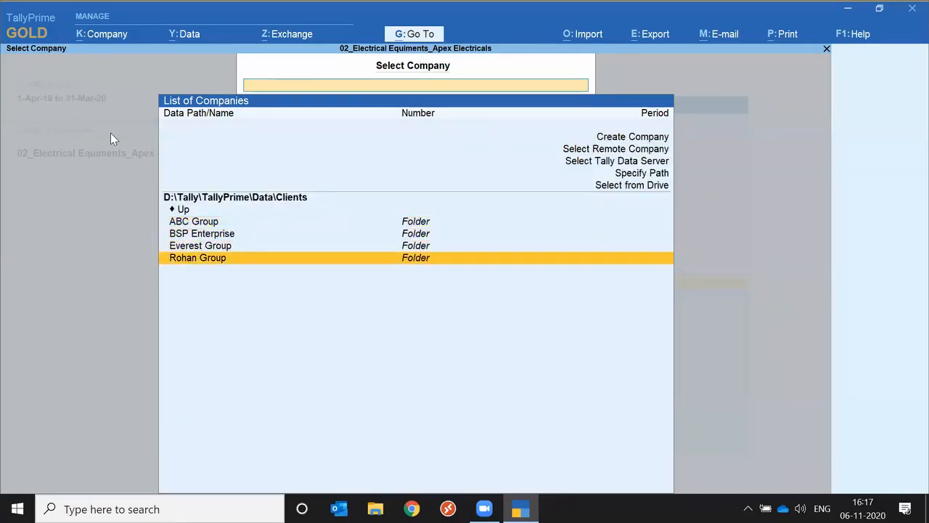
key("Return")
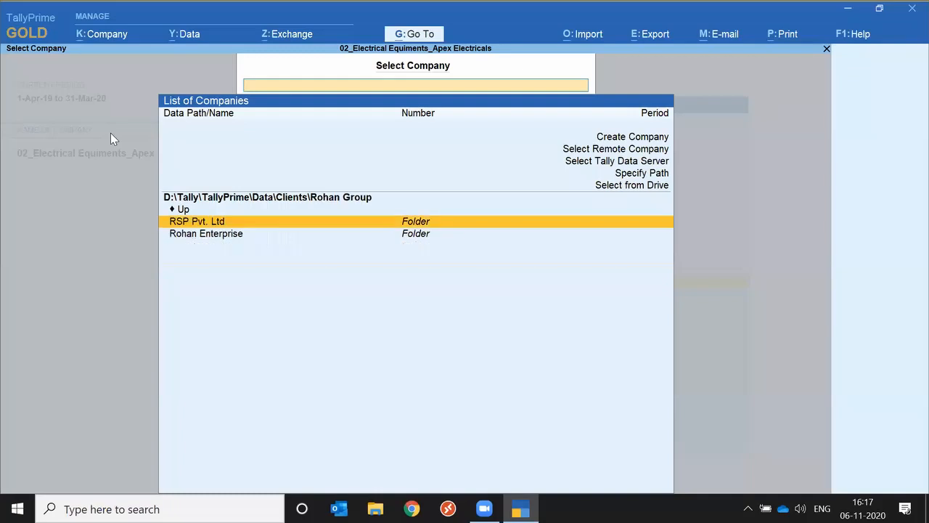
Look inside the Rohan Enterprise folder and go back up to Rohan Group
key("Down")
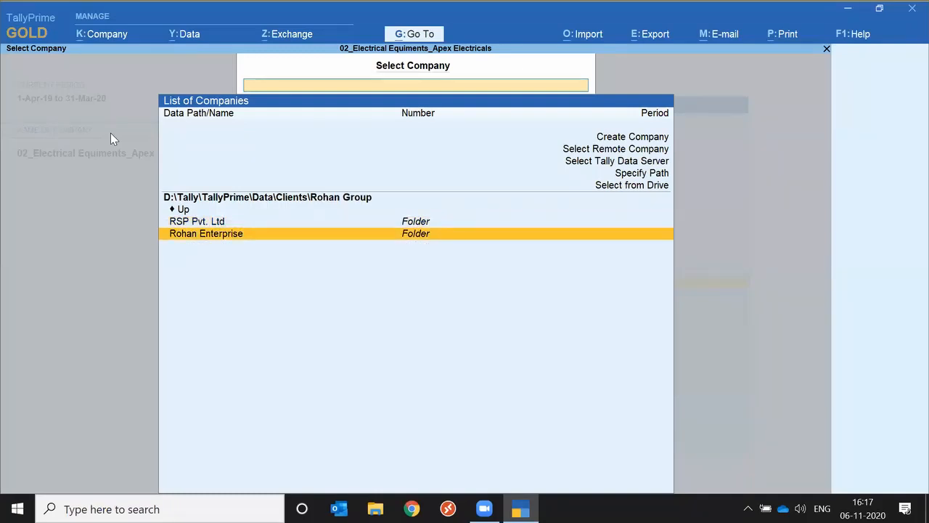
key("Return")
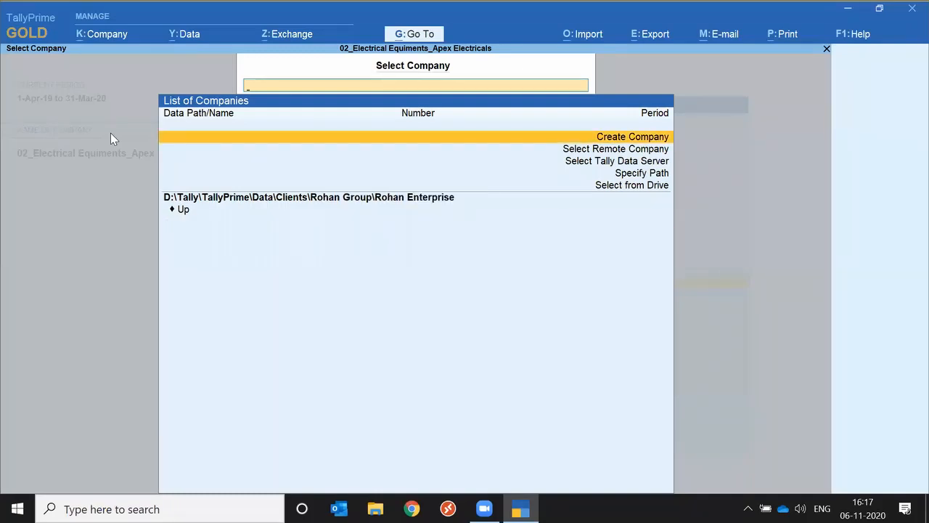
key("Down")
key("Return")
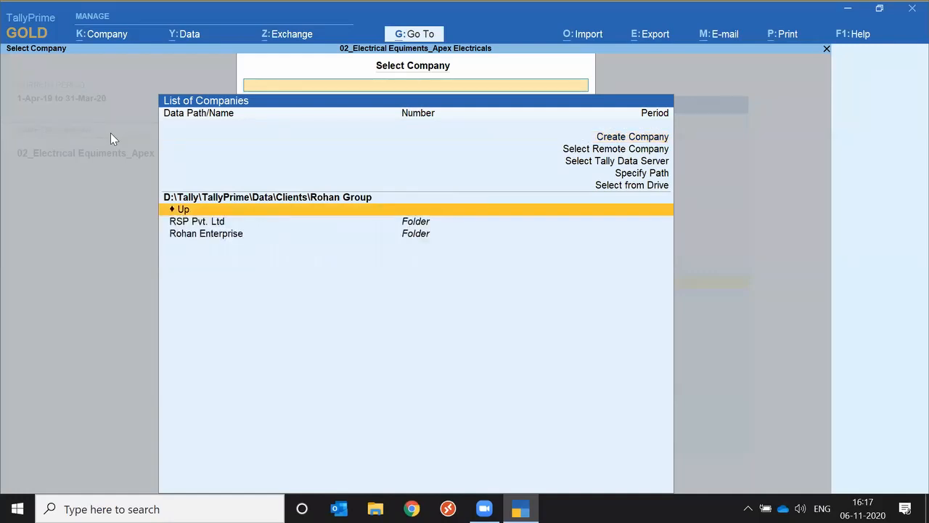
Load the company stored in the 19-20 folder of RSP Pvt. Ltd
key("Down")
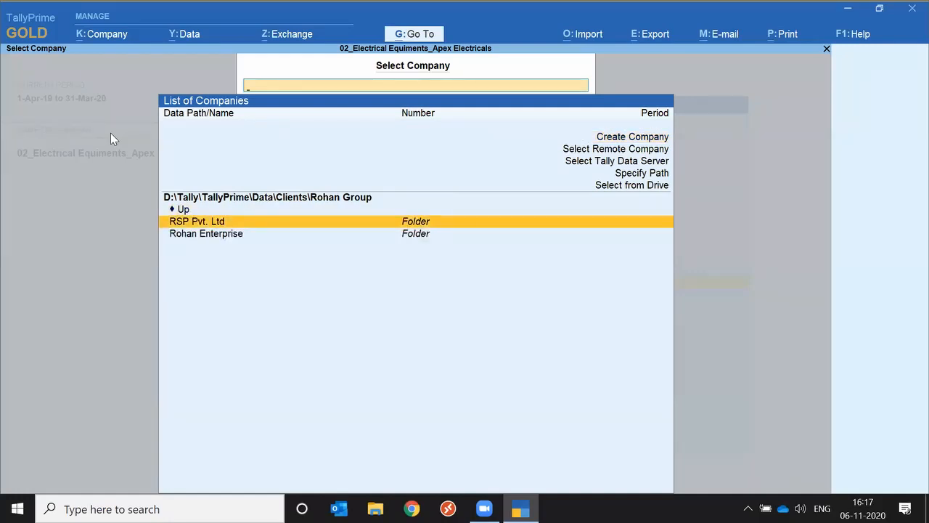
key("Return")
key("Down")
key("Down")
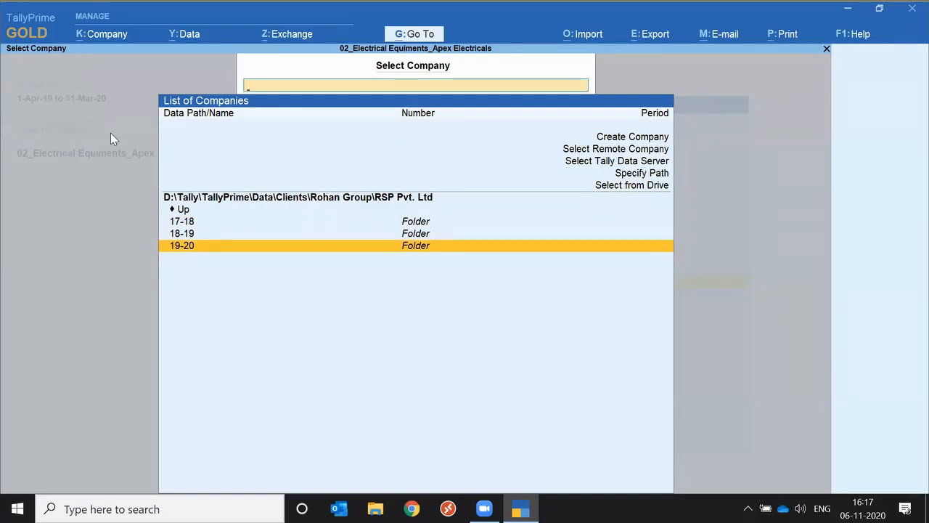
key("Return")
key("Return")
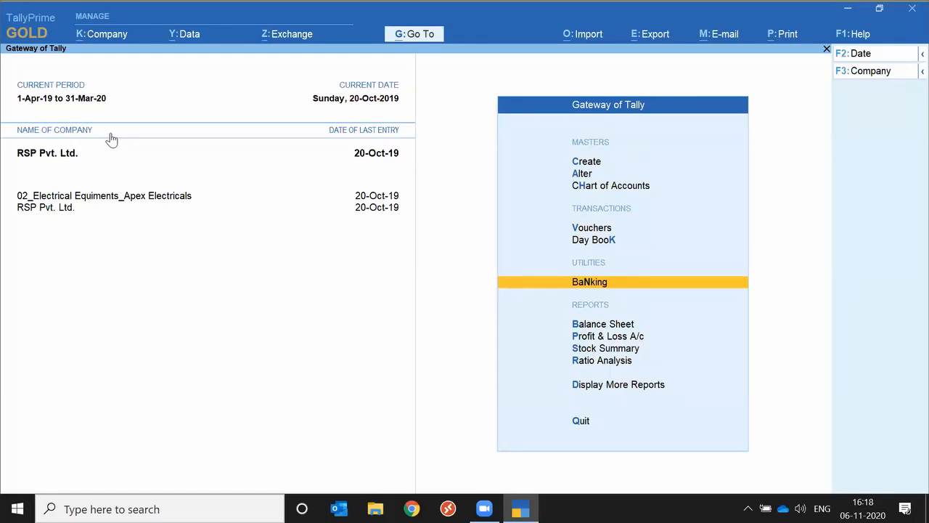
key("Up")
key("Up")
key("Up")
key("Up")
key("Up")
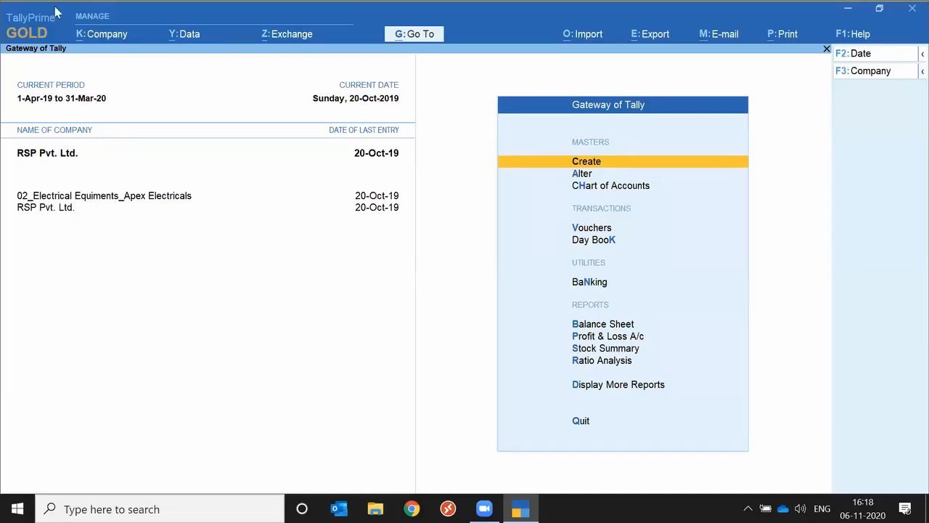
Shut the RSP Pvt. Ltd. company
left_click(101, 41)
key("Down")
key("Down")
key("Return")
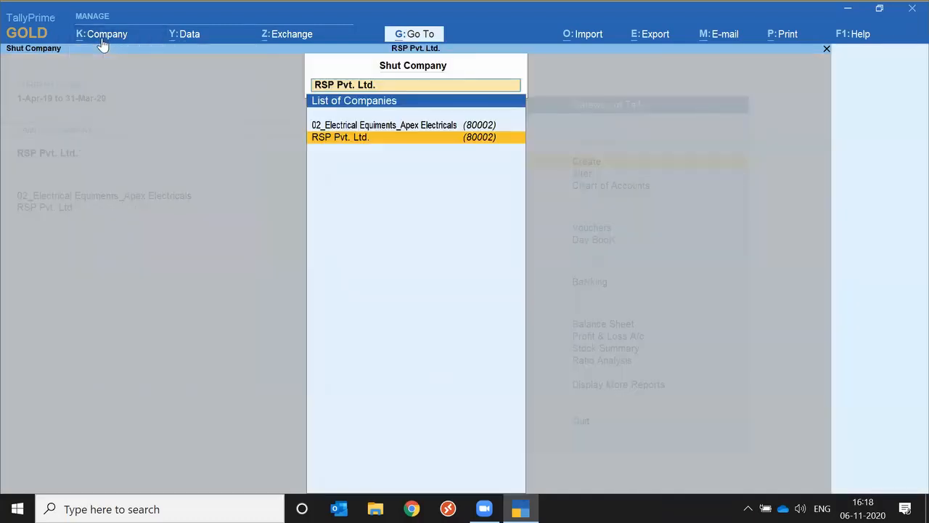
key("Return")
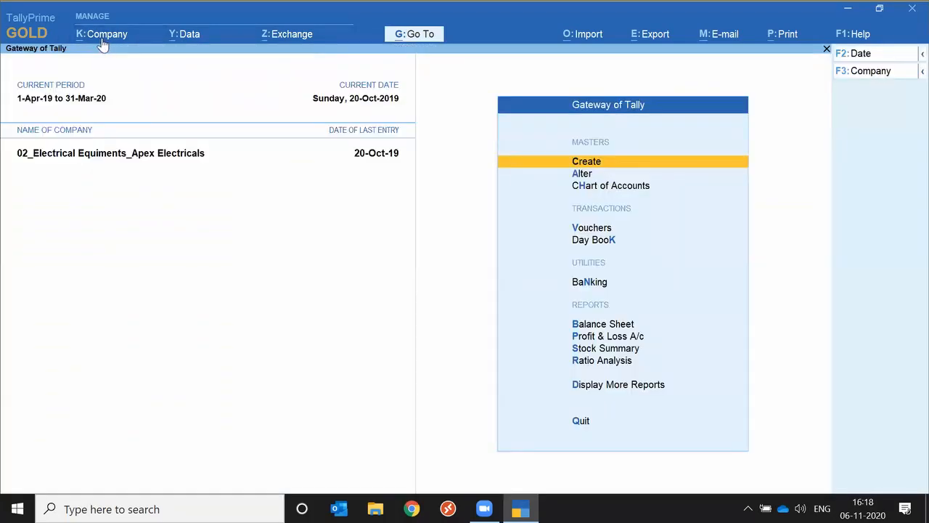
Shut the remaining open company, 02_Electrical Equiments_Apex Electricals
left_click(103, 41)
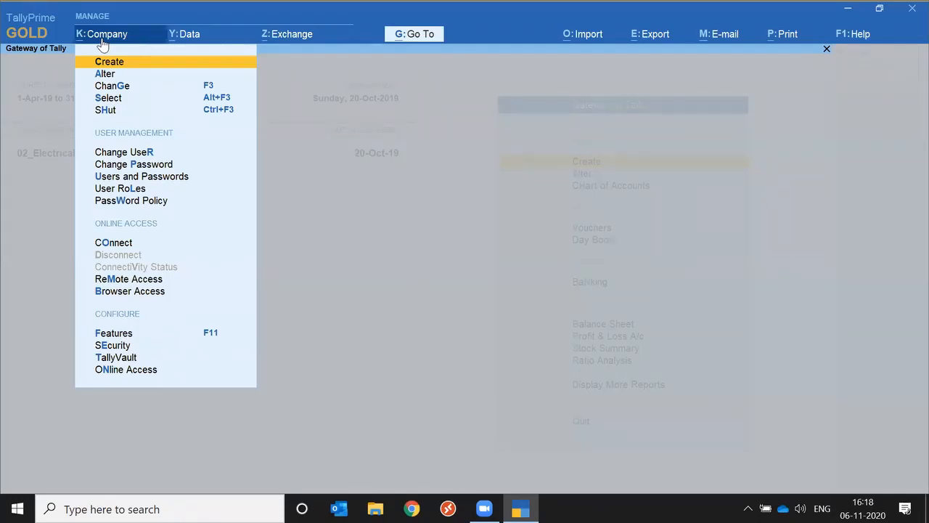
left_click(102, 43)
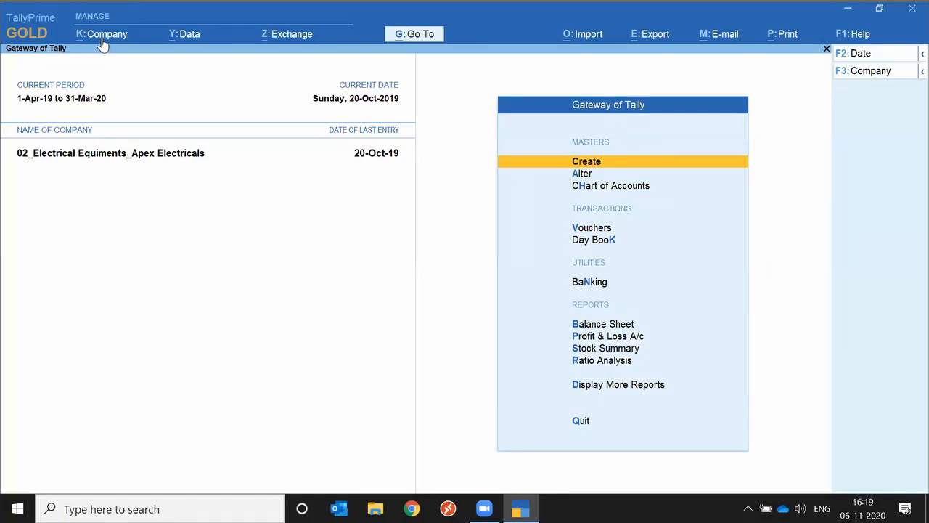
left_click(102, 38)
key("Down")
key("Down")
key("Down")
key("Down")
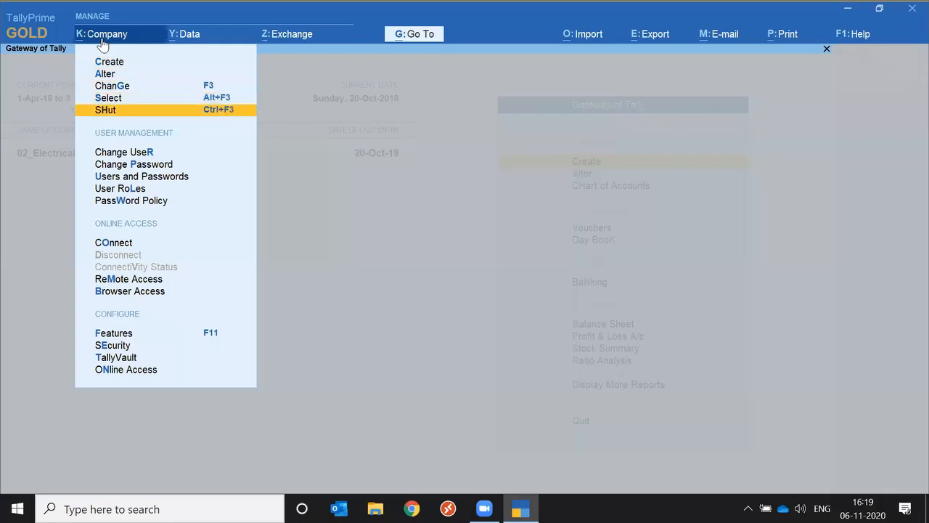
key("Return")
key("Return")
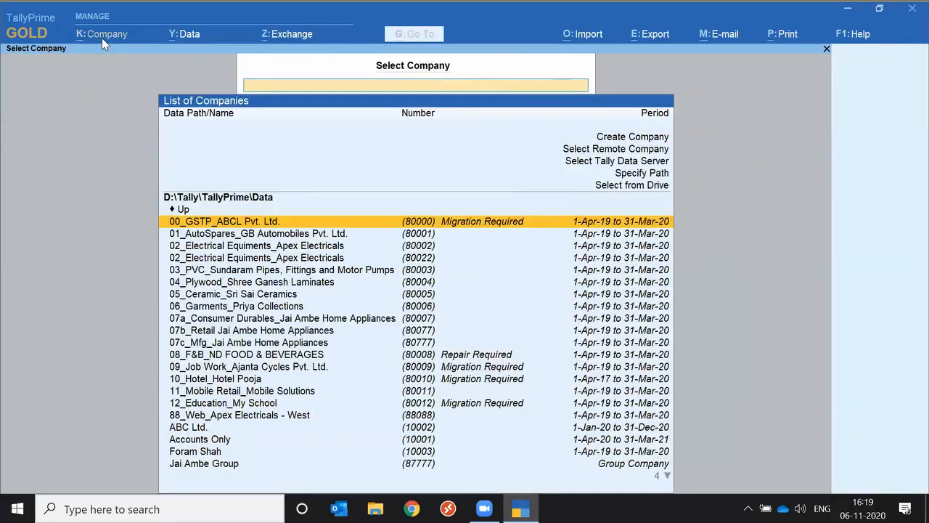
Open the form for creating a new company from the company list
key("Up")
key("Up")
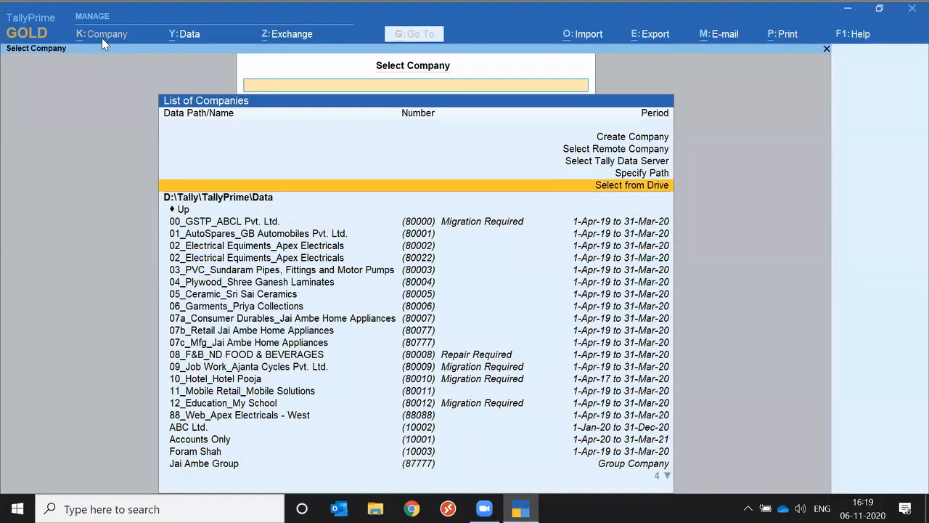
key("Up")
key("Up")
key("Up")
key("Up")
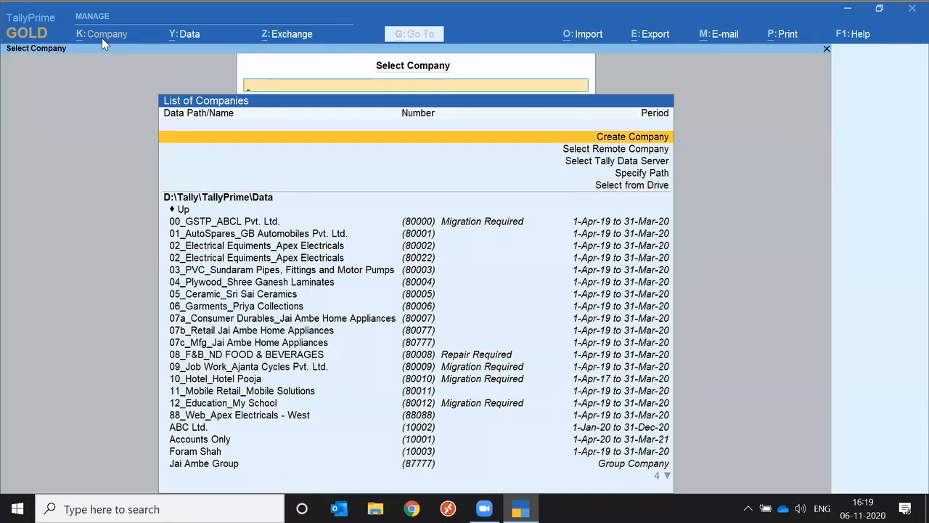
key("Return")
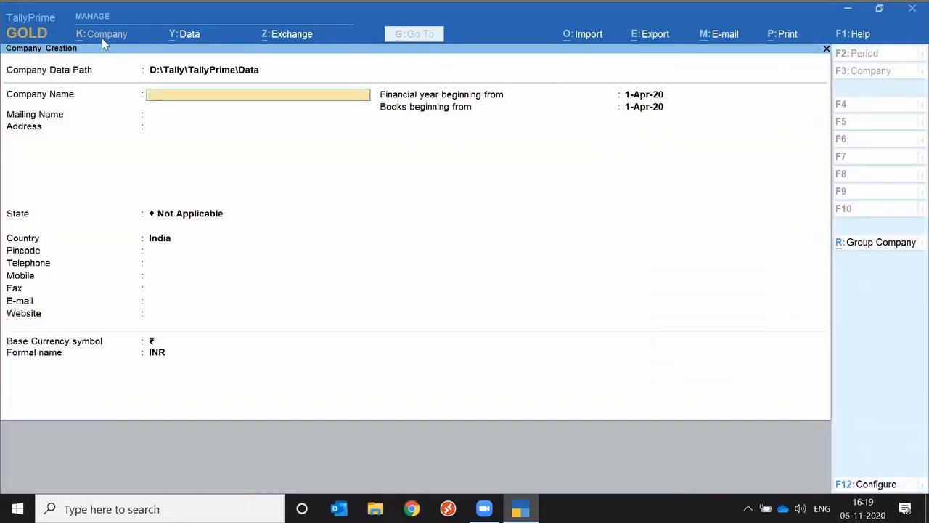
Name the company Ca Event West Zone, accept the same mailing name, and leave the address blank
type("Ca Event West Zone")
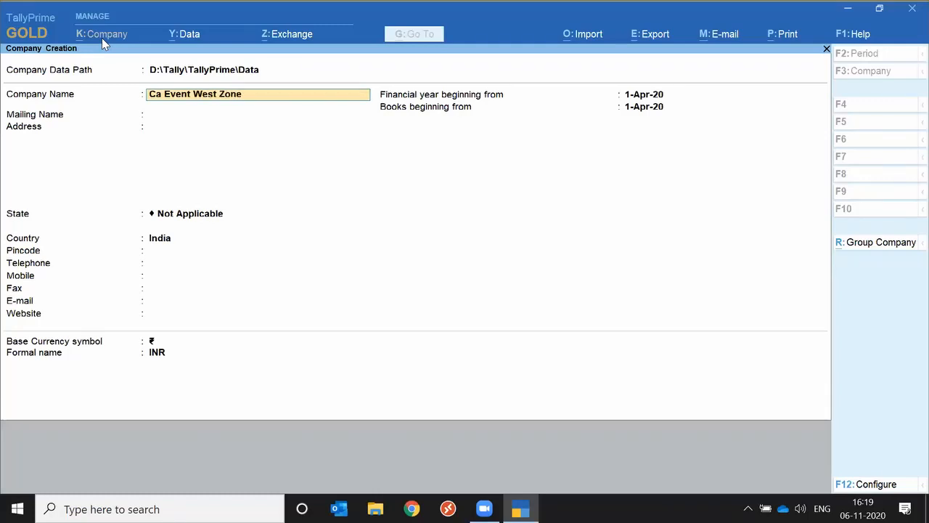
key("Return")
key("Return")
key("Return")
key("Return")
Return to the State field and set the company's state to Dubai, UAE
key("BackSpace")
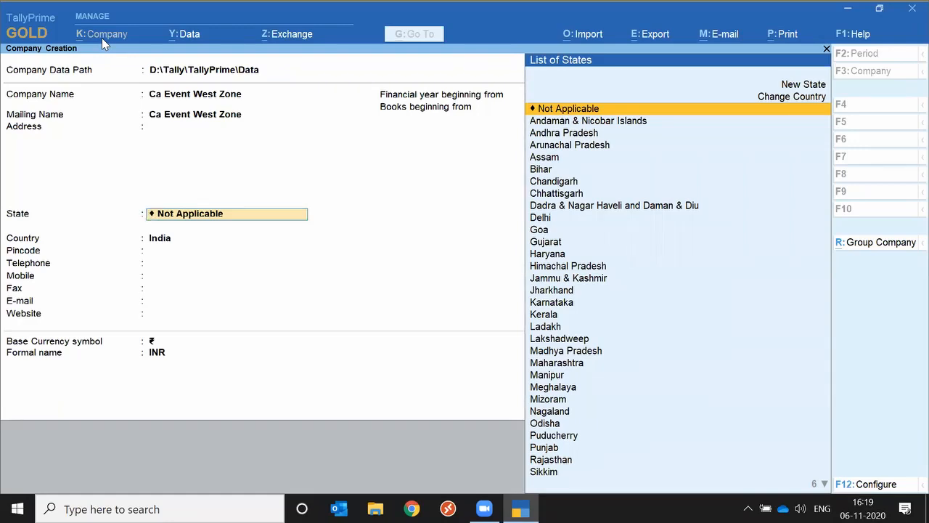
type("Du")
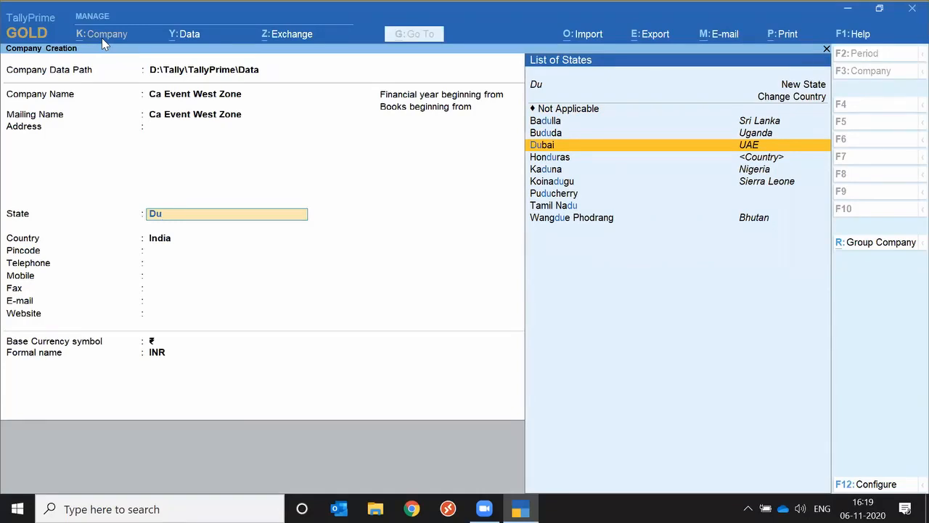
key("Return")
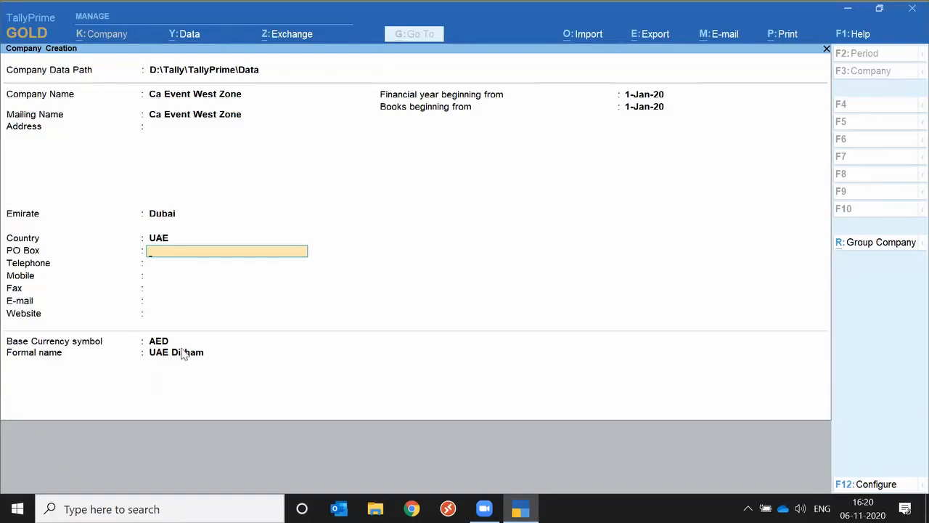
Return to the Emirate field and change the company's location to England, UK
key("BackSpace")
key("BackSpace")
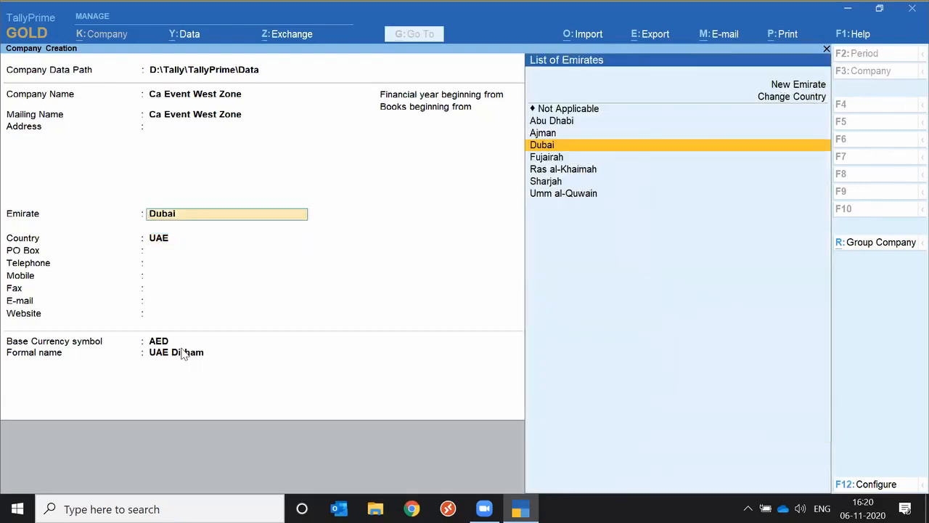
type("E")
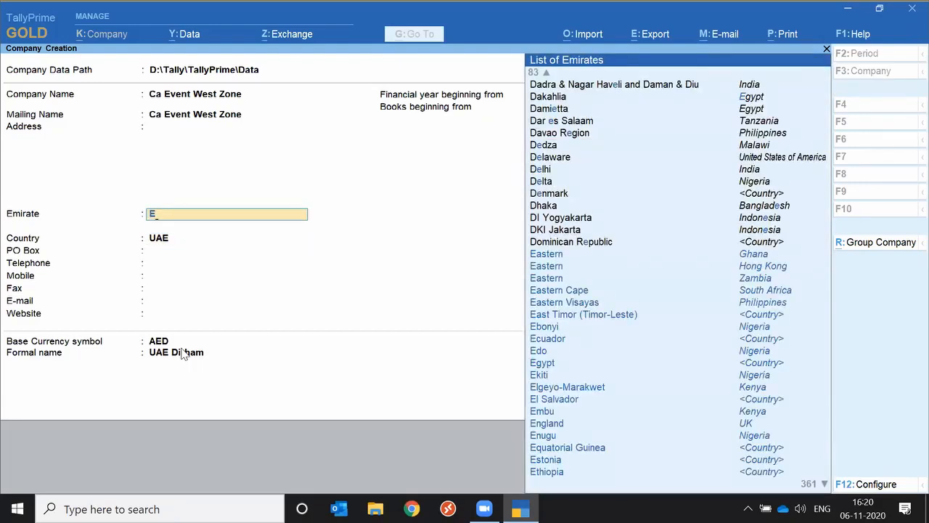
type("ng")
key("Return")
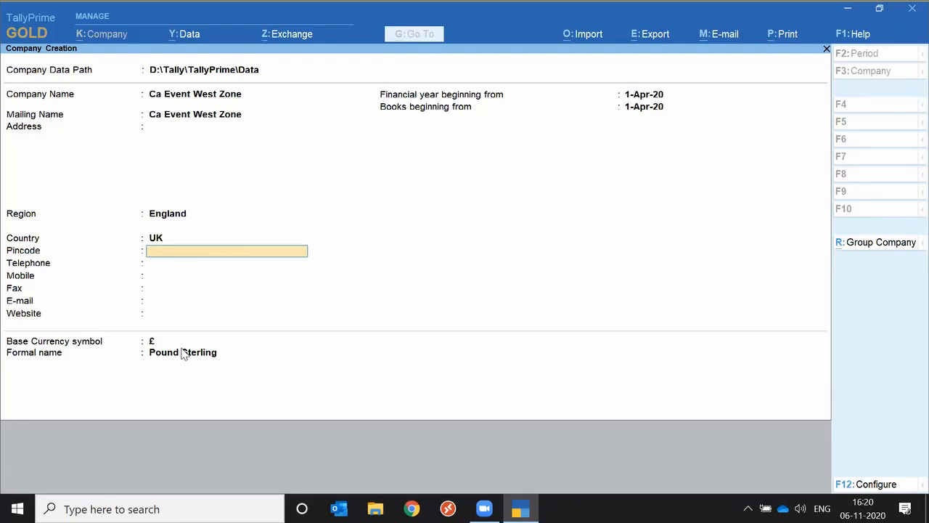
Change the company's region to Maharashtra, India, leave the contact details blank, and accept the base currency symbol
key("BackSpace")
key("BackSpace")
type("Maha")
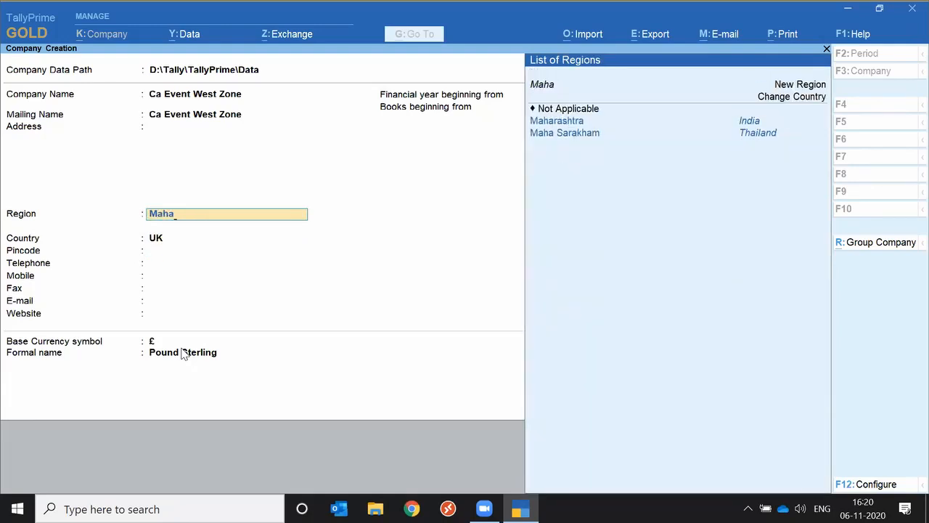
key("Return")
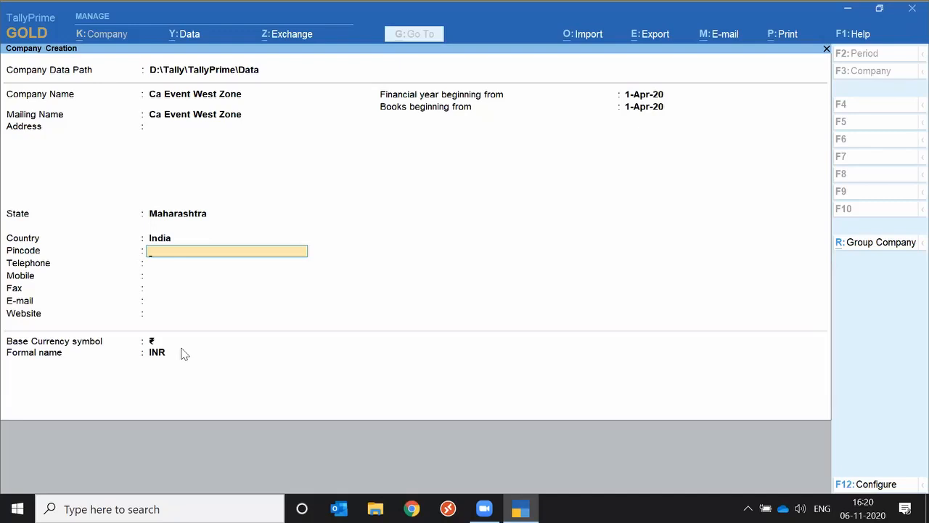
key("Return")
key("Return")
key("Return")
key("Return")
key("Return")
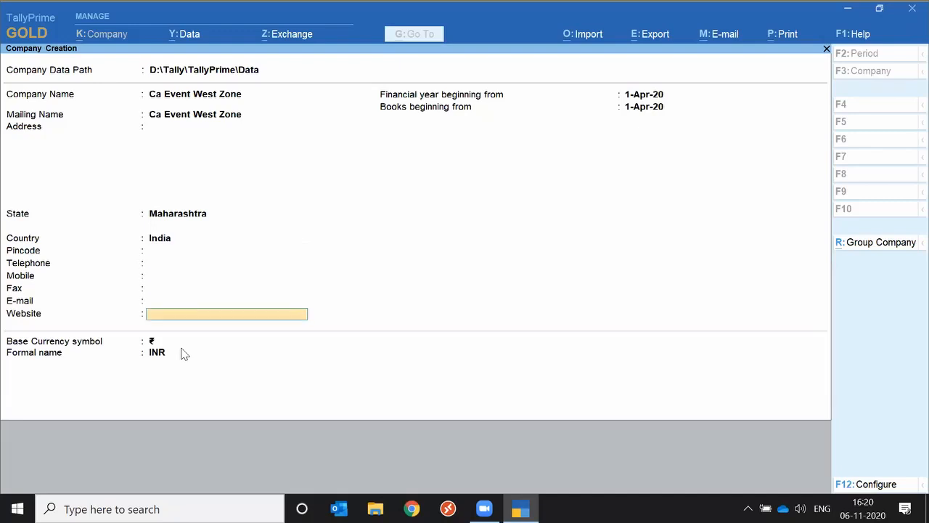
key("Return")
key("Return")
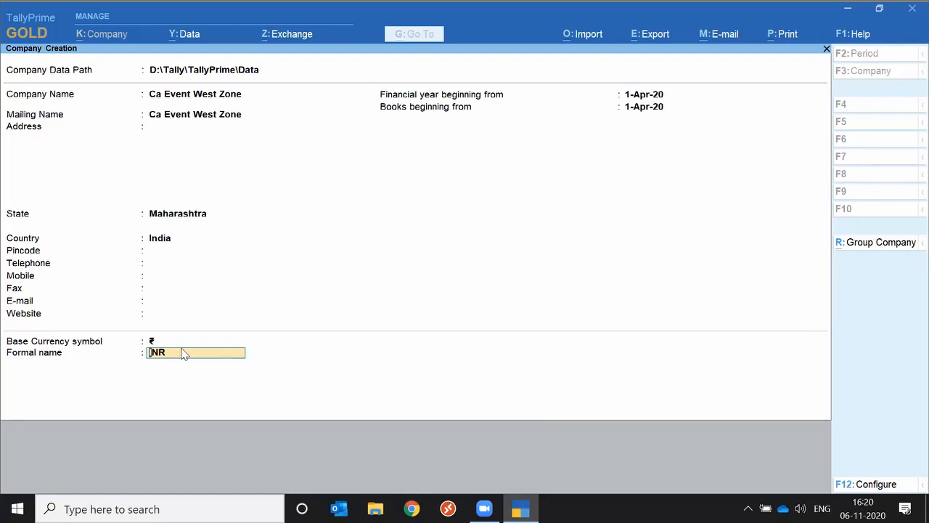
Configure the company form to use a TallyVault password, user access control, and additional base currency details
key("F12")
key("Return")
type("y")
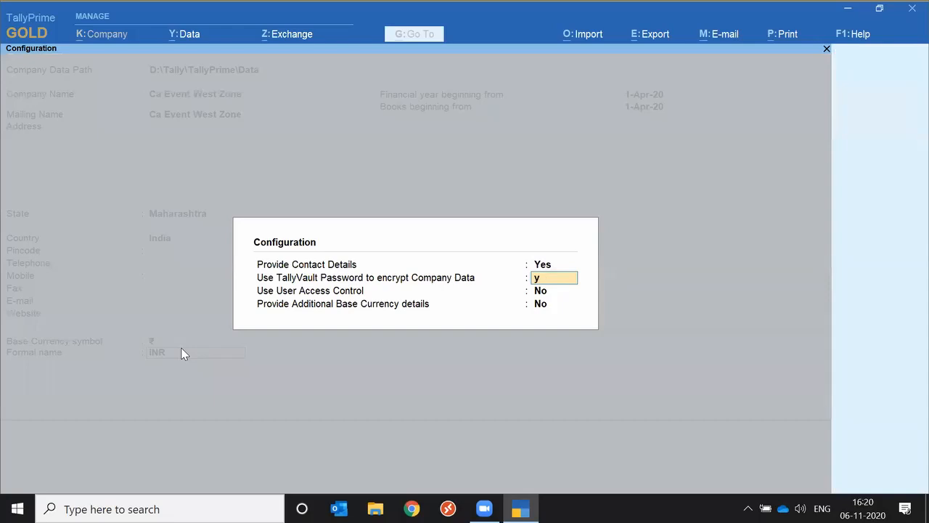
key("Return")
type("y")
key("Return")
type("y")
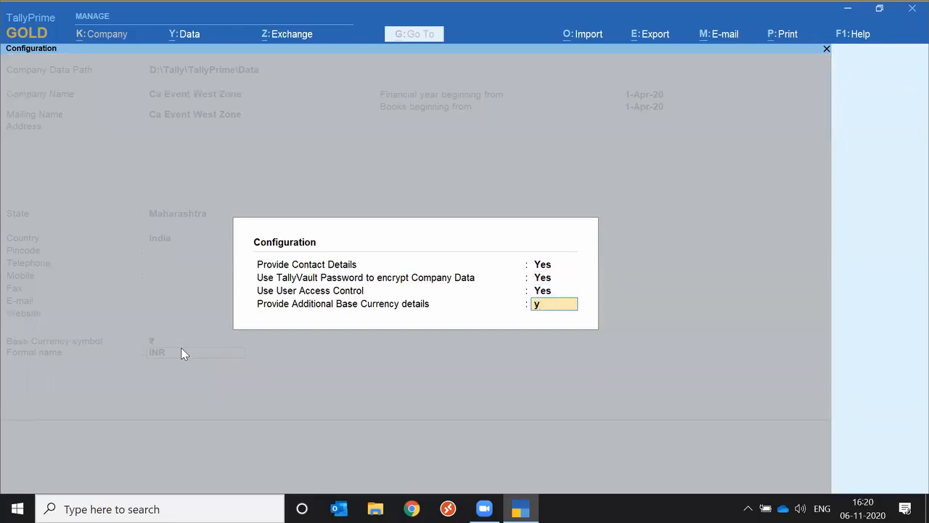
key("Return")
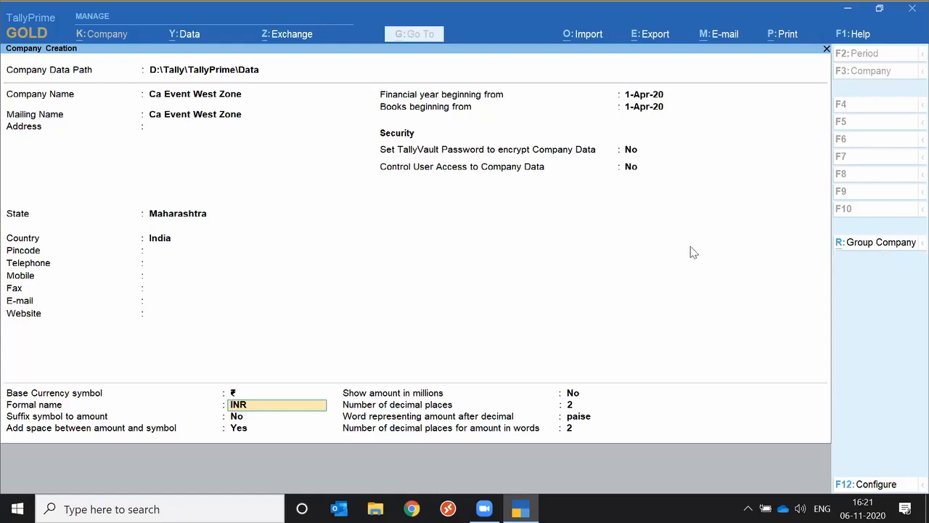
Switch to the group company creation form and quit it without saving
left_click(851, 247)
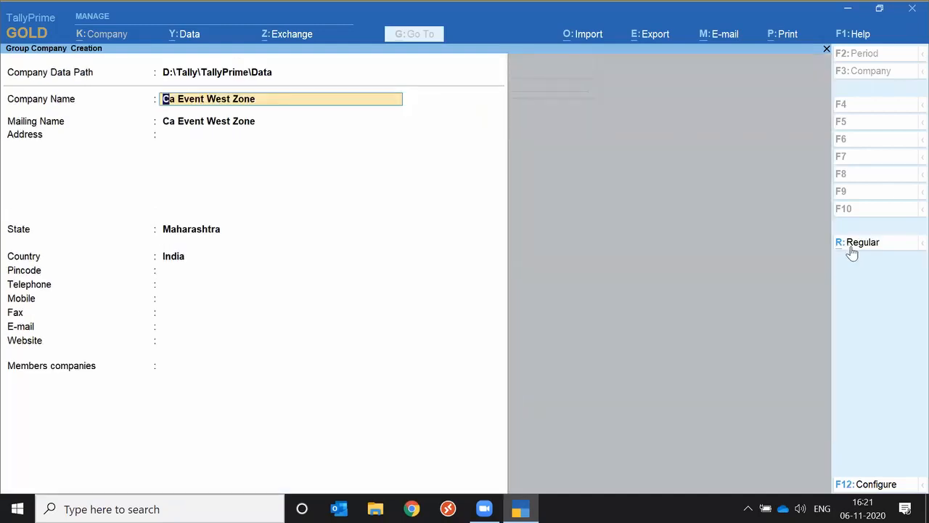
key("Escape")
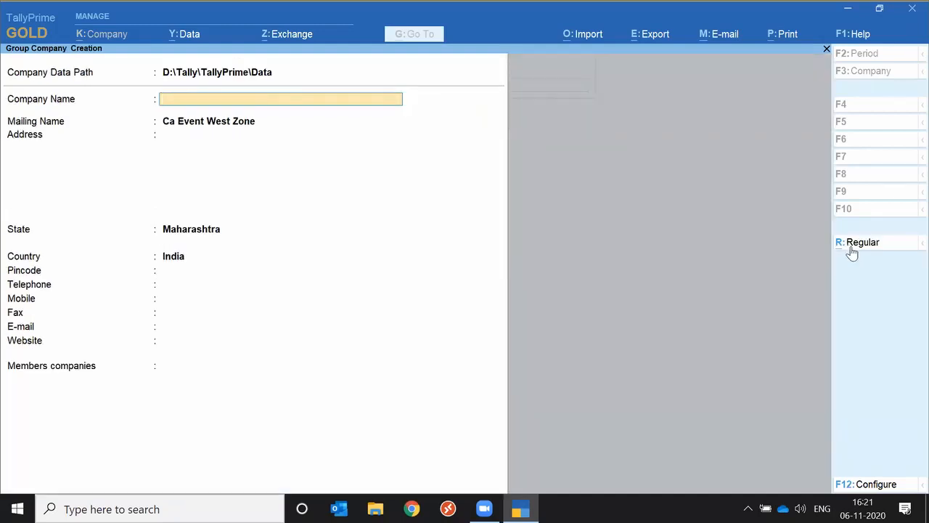
key("Escape")
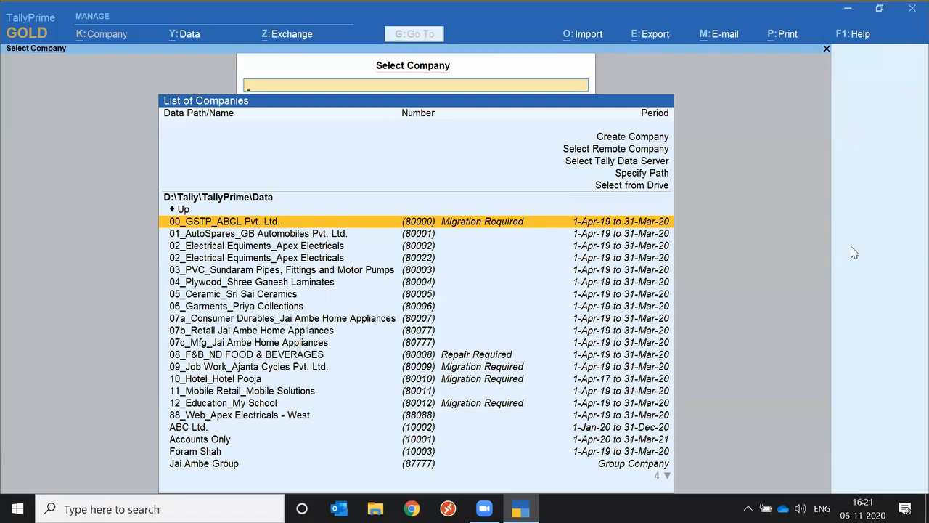
Start another new company named Ca West Zone, accept the same mailing name, and leave the address blank
key("Up")
key("Up")
key("Up")
key("Up")
key("Up")
key("Up")
key("Return")
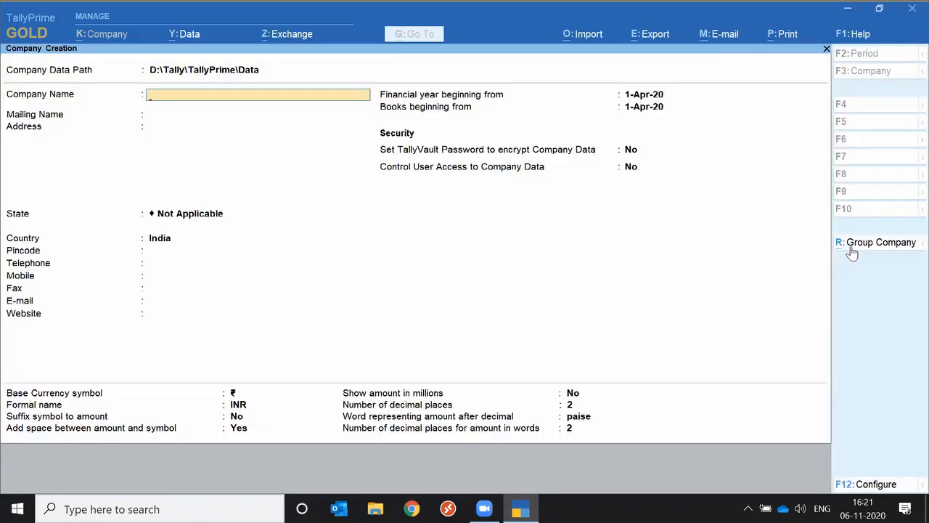
type("Ca West Zone")
key("Return")
key("Return")
key("Return")
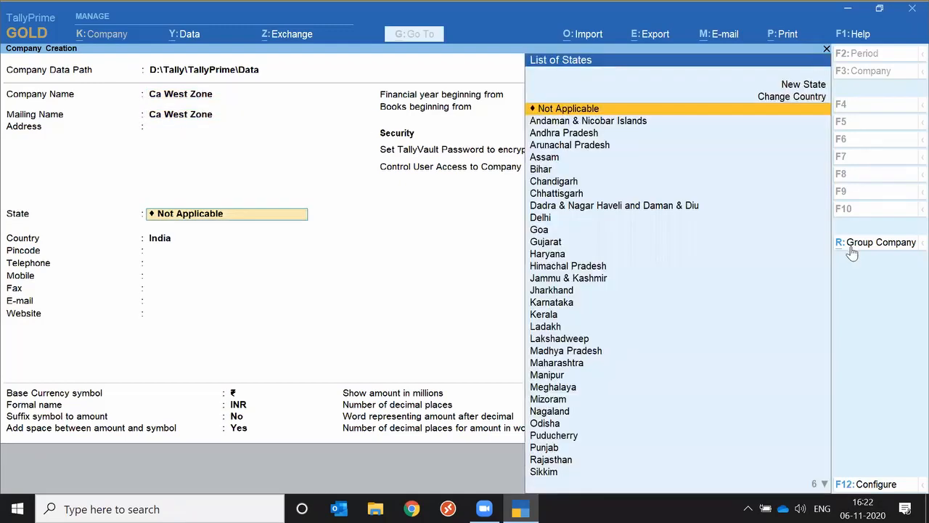
Set the state to Maharashtra, leave the contact details blank, and save the new company with the remaining defaults
type("Maga")
key("BackSpace")
key("BackSpace")
key("BackSpace")
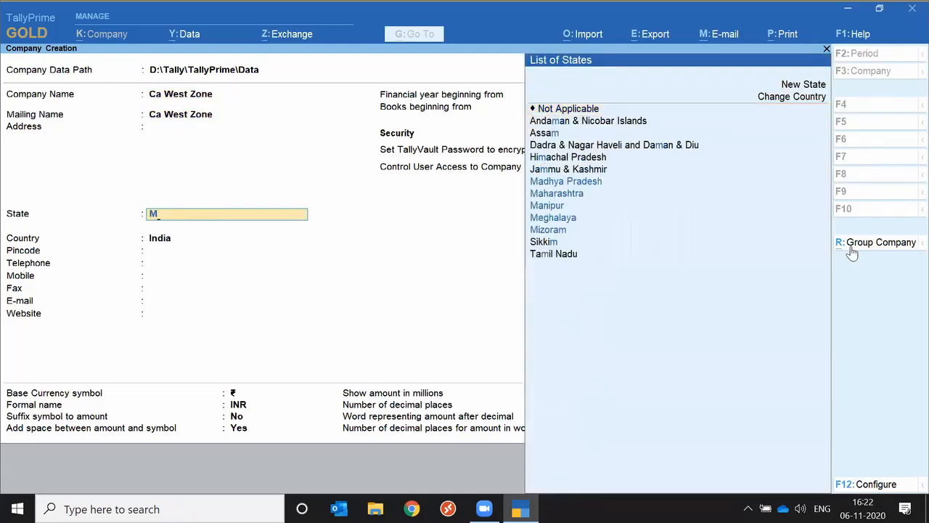
type("ah")
key("Return")
key("Return")
key("Return")
key("Return")
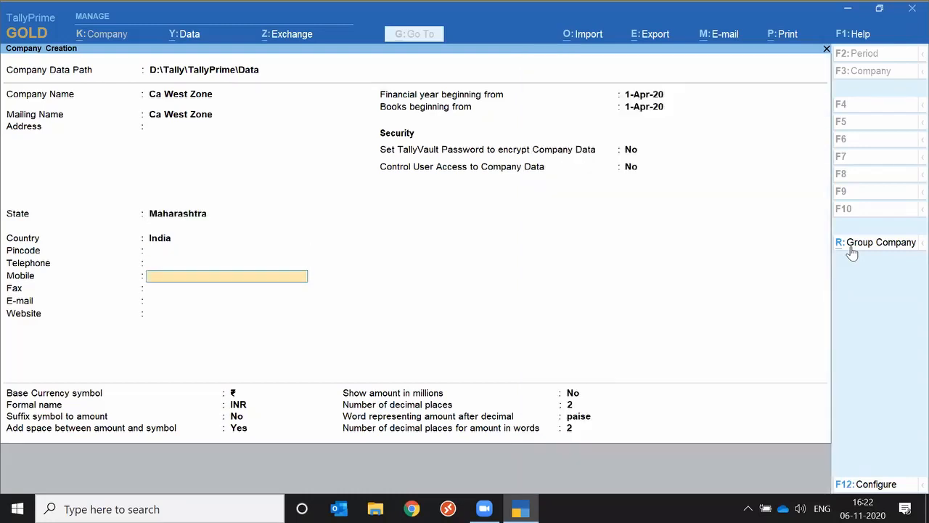
left_click(852, 249)
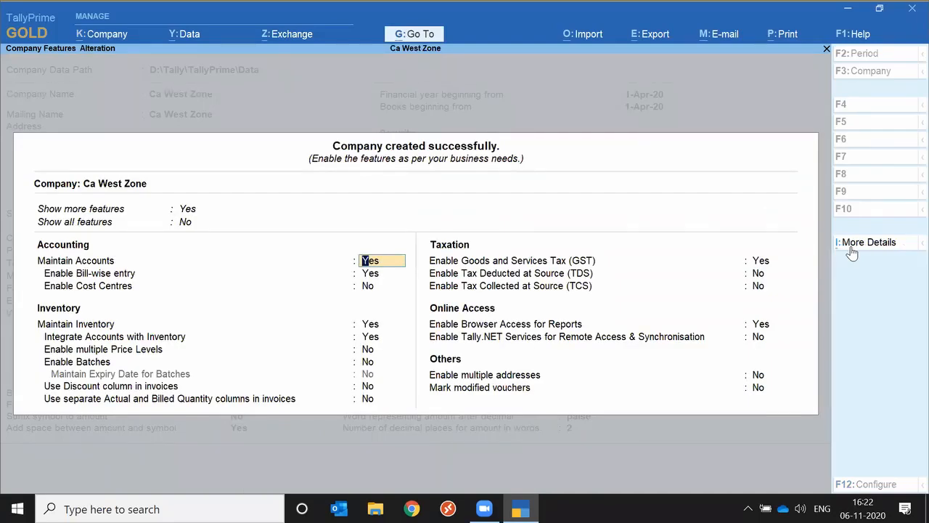
Set Show more features to No for Ca West Zone
key("Up")
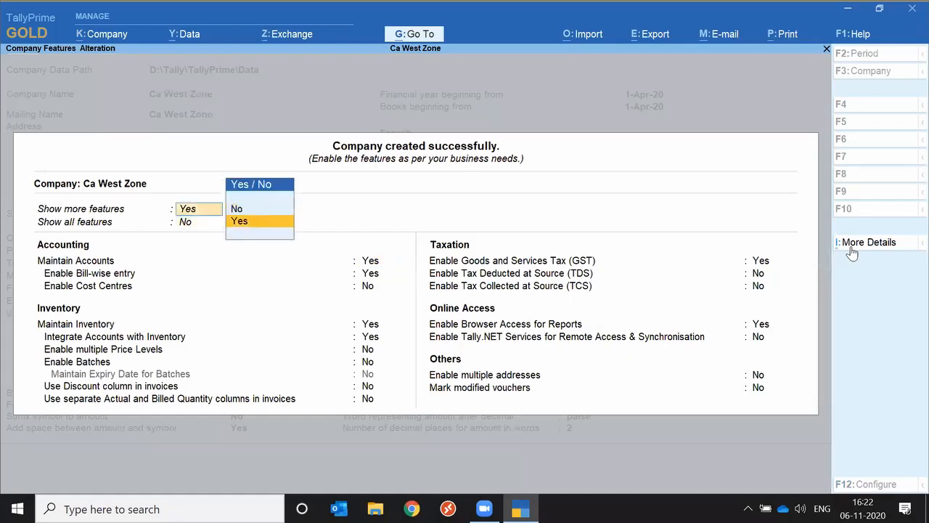
key("Up")
key("Return")
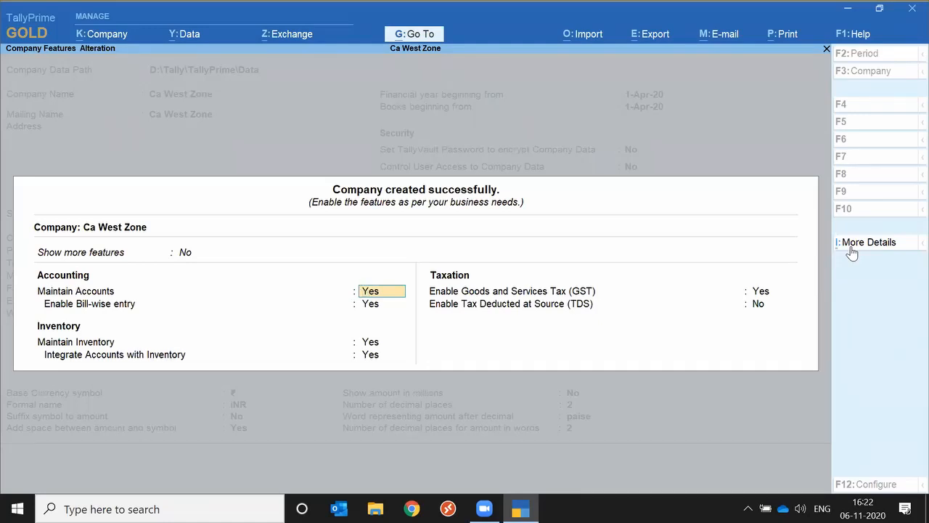
Set both Show more features and Show all features to Yes for Ca West Zone
key("Up")
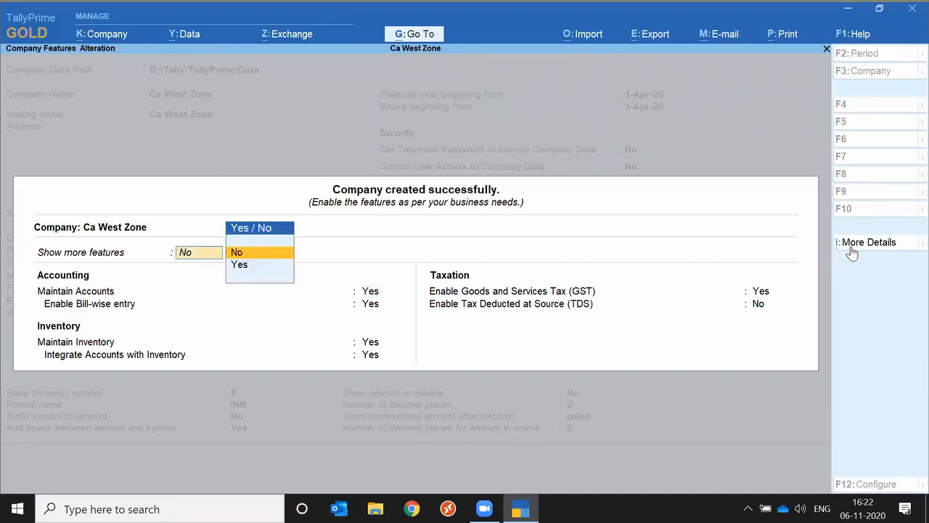
key("Down")
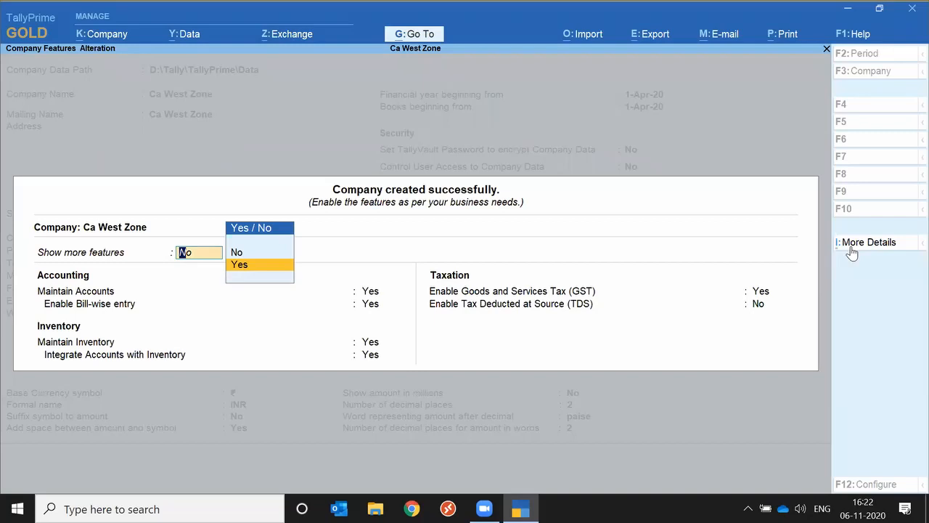
key("Return")
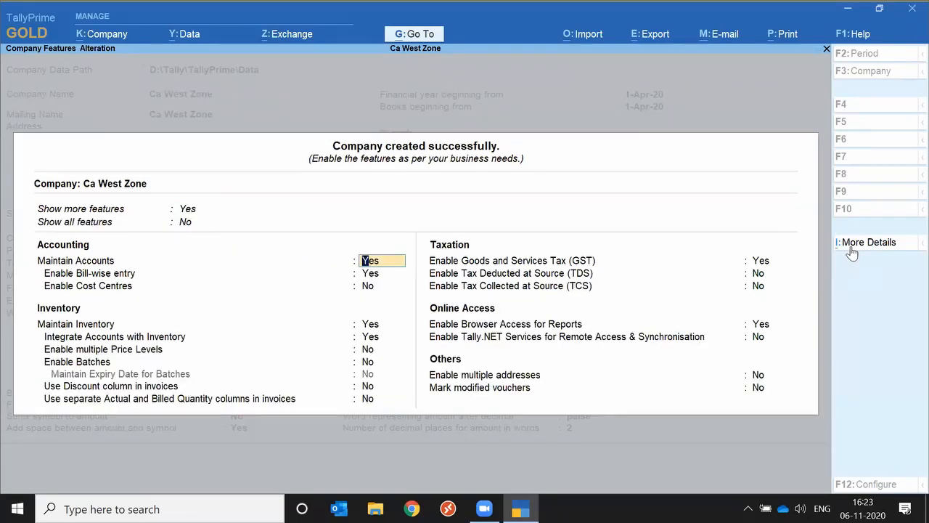
key("Up")
key("Down")
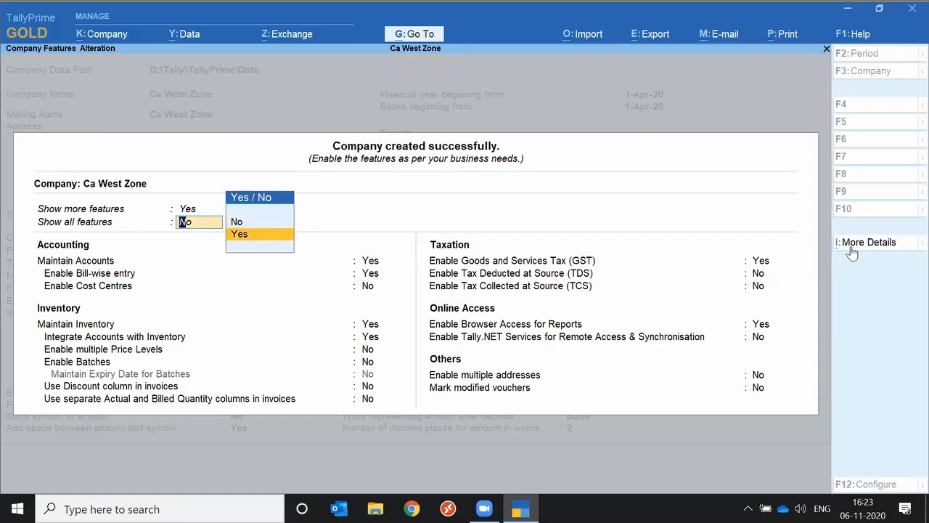
key("Return")
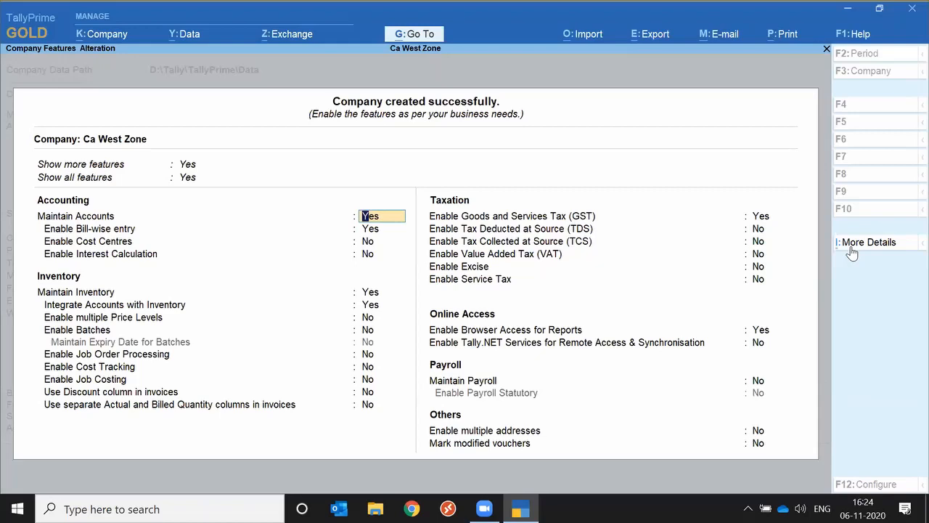
Leave the company features screen and return to the Gateway of Tally
key("BackSpace")
key("Escape")
key("Return")
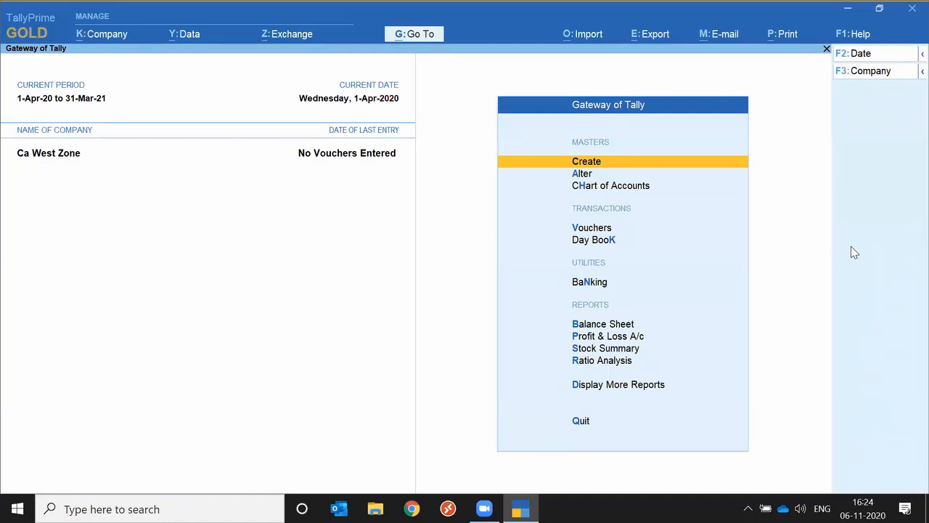
Open the list of masters for creation and expand it to include the additional and inactive masters
key("Down")
key("Down")
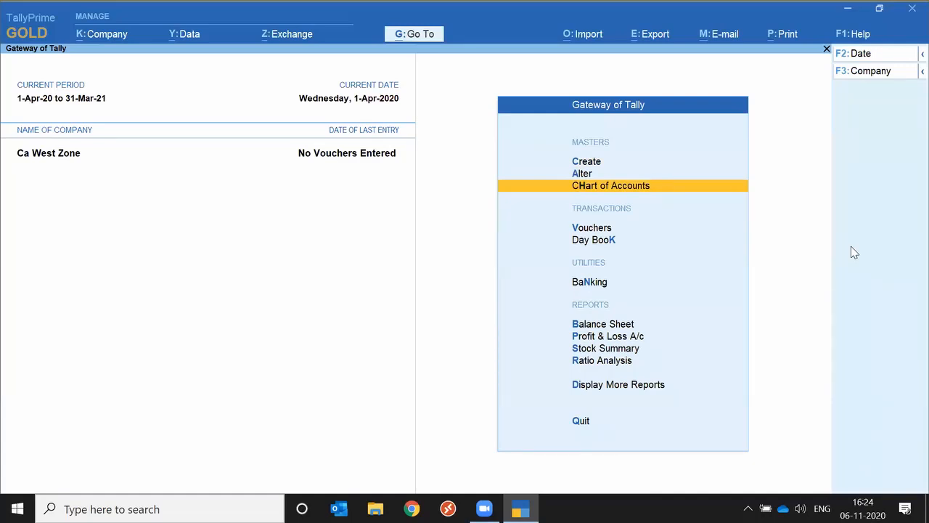
key("Up")
key("Up")
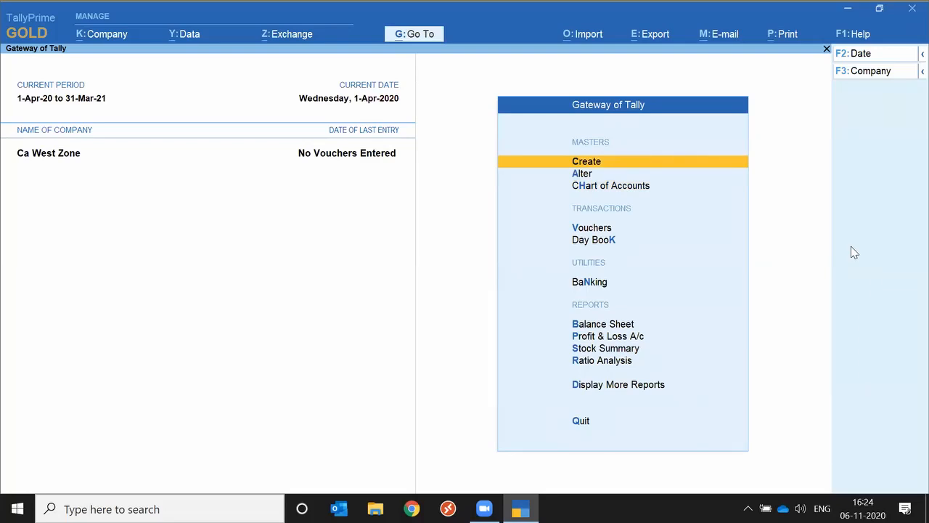
key("Return")
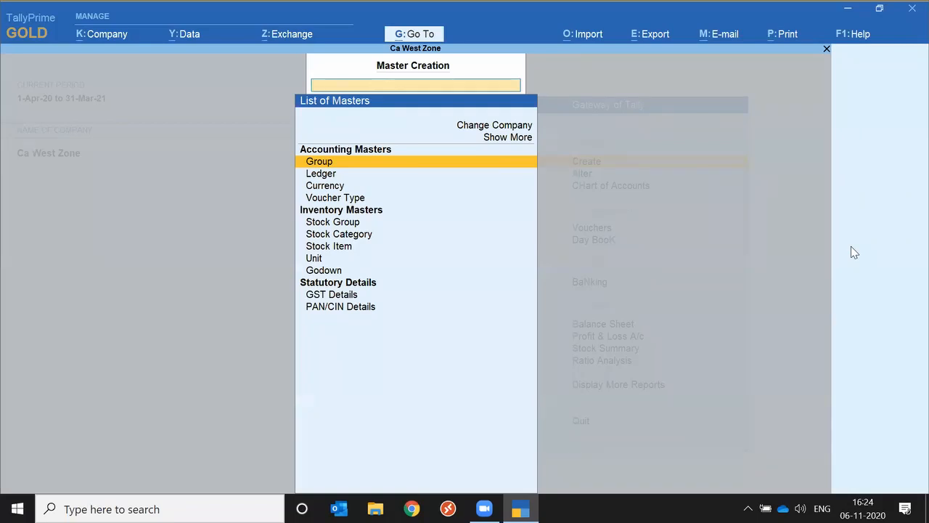
key("Up")
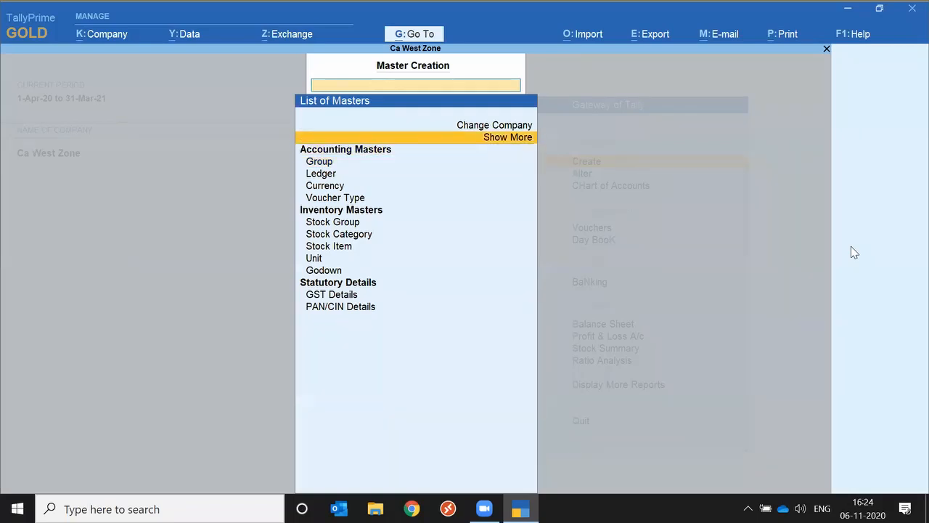
key("Return")
key("Up")
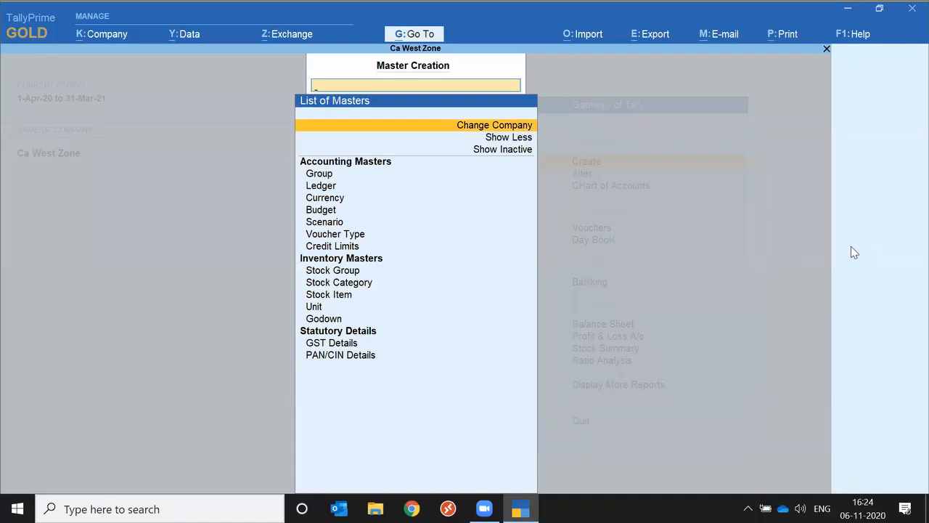
key("Down")
key("Down")
key("Return")
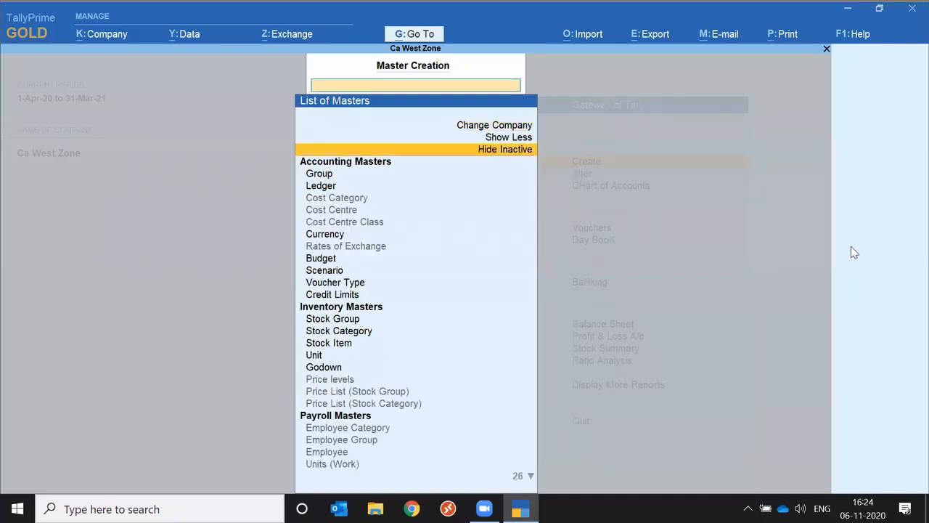
Open the Budget creation form from the list of masters and quit it without entering anything
key("Down")
key("Down")
key("Down")
key("Down")
key("Down")
key("Down")
key("Down")
key("Down")
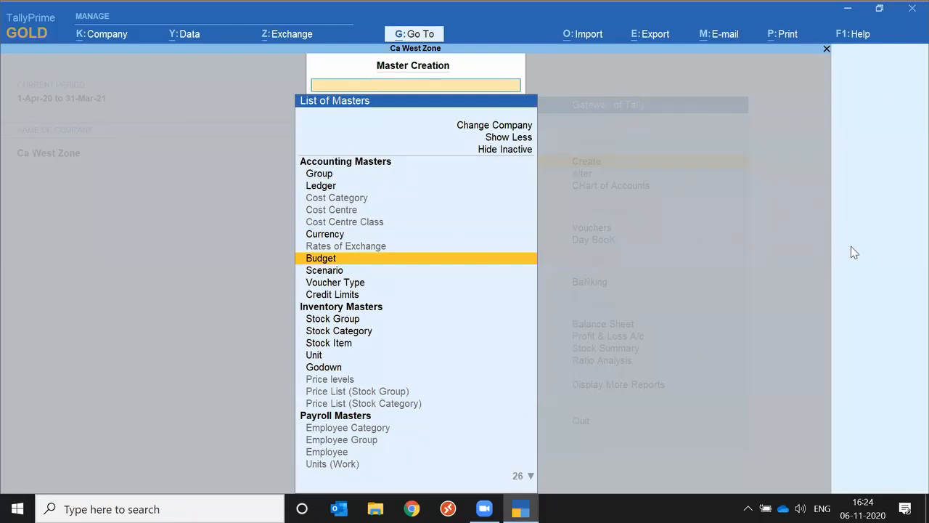
key("Return")
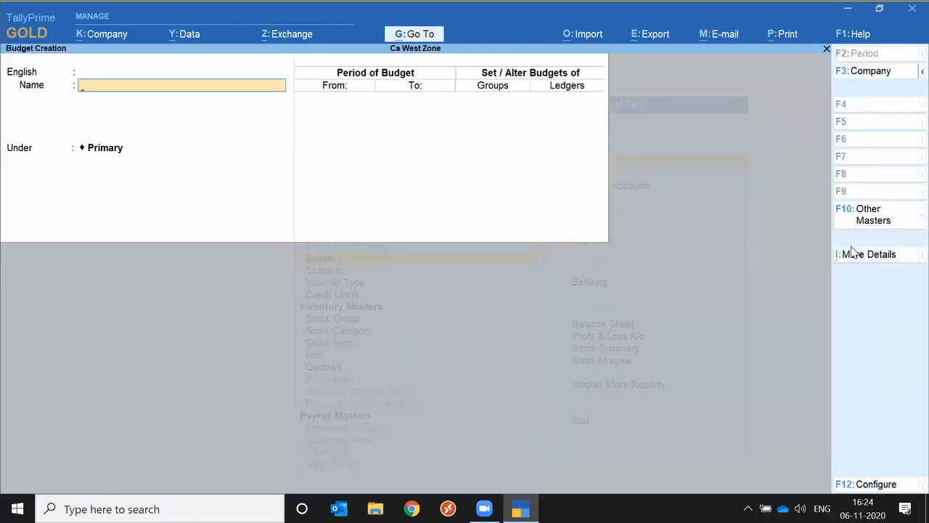
key("Escape")
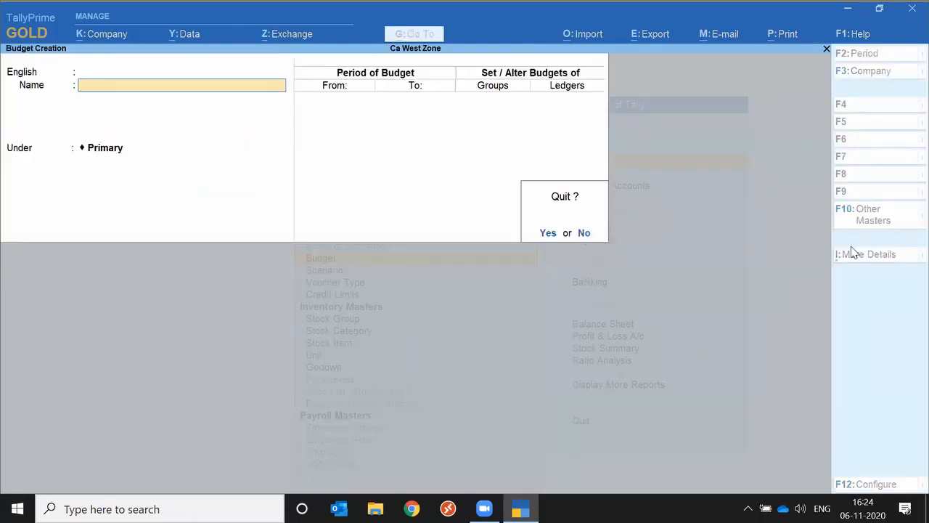
key("y")
Open the form for creating a new currency, quit it unsaved, and return to the Gateway of Tally
key("Up")
key("Up")
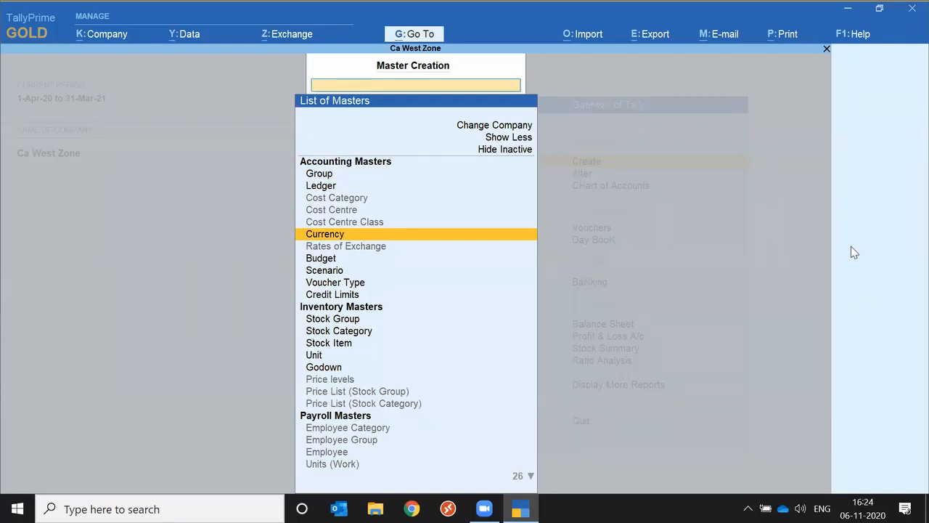
key("Return")
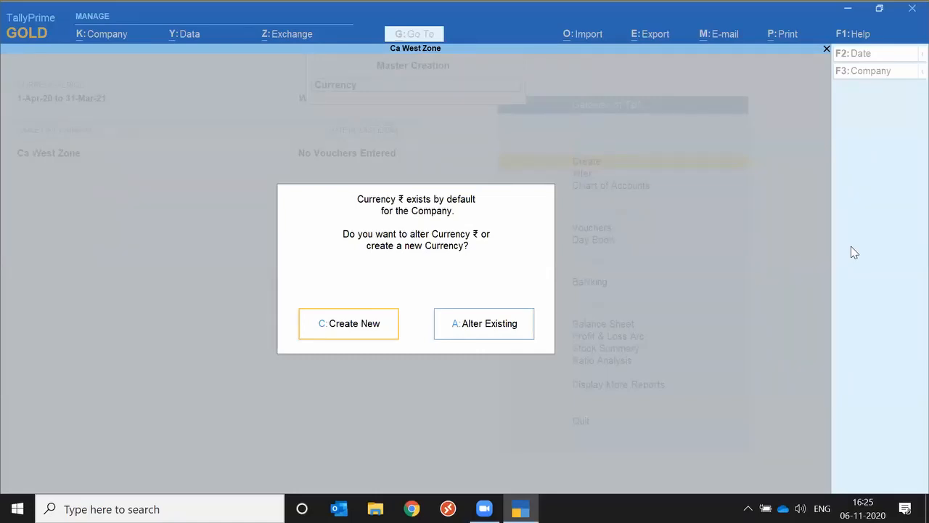
left_click(363, 317)
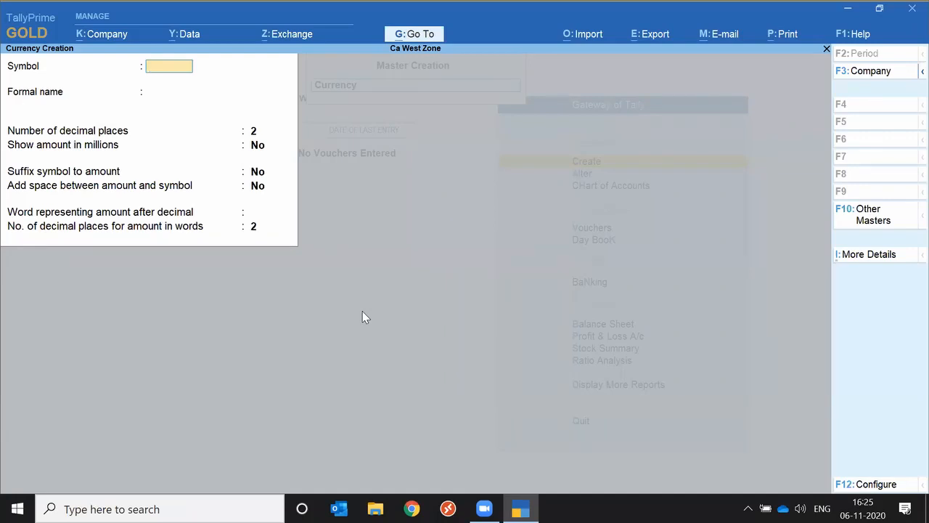
key("Escape")
key("y")
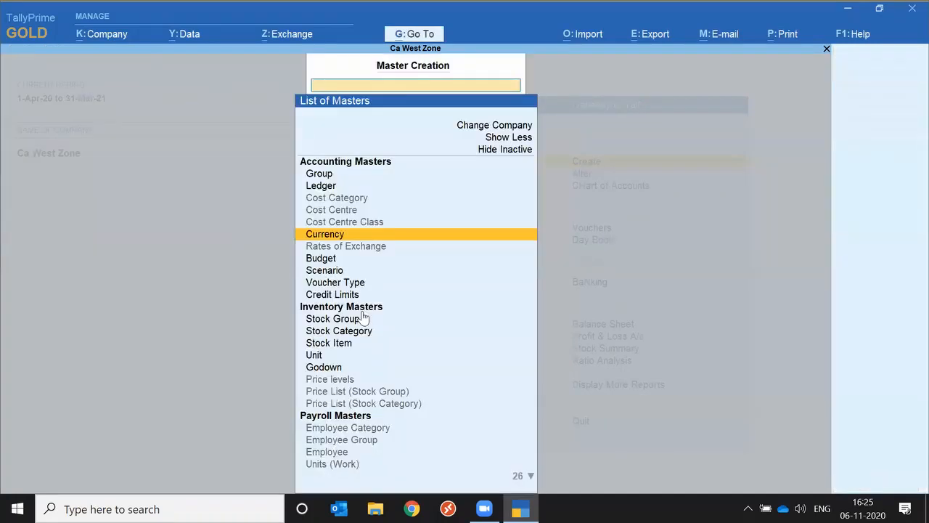
key("Escape")
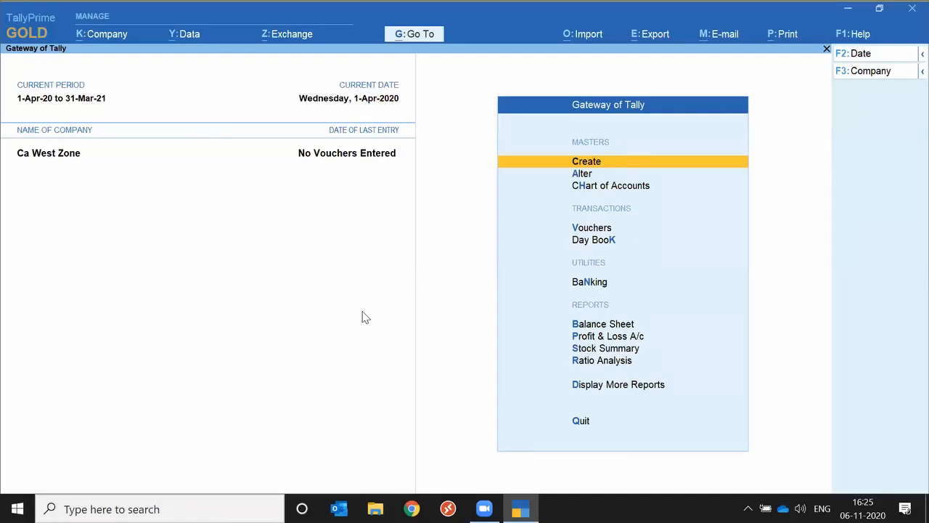
Start creating a ledger master and name it SD Apex
key("Return")
key("Down")
key("Down")
key("Up")
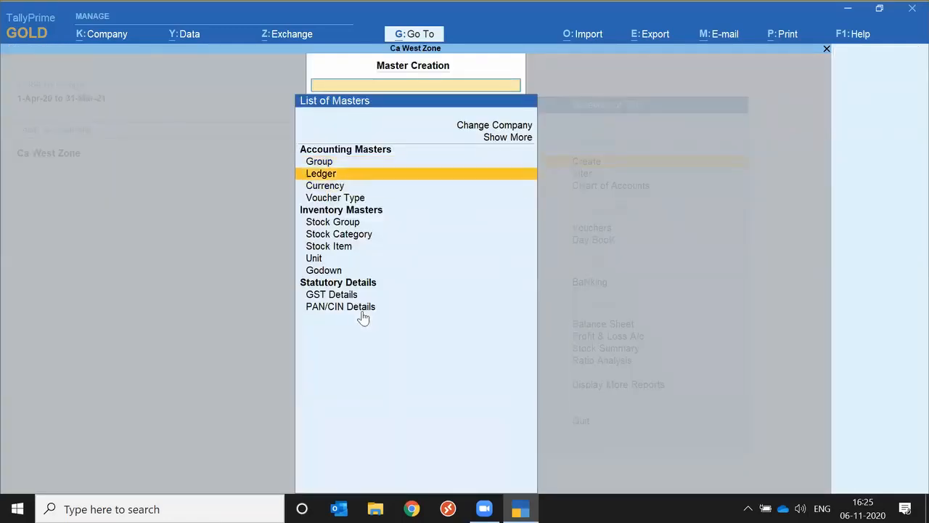
key("Return")
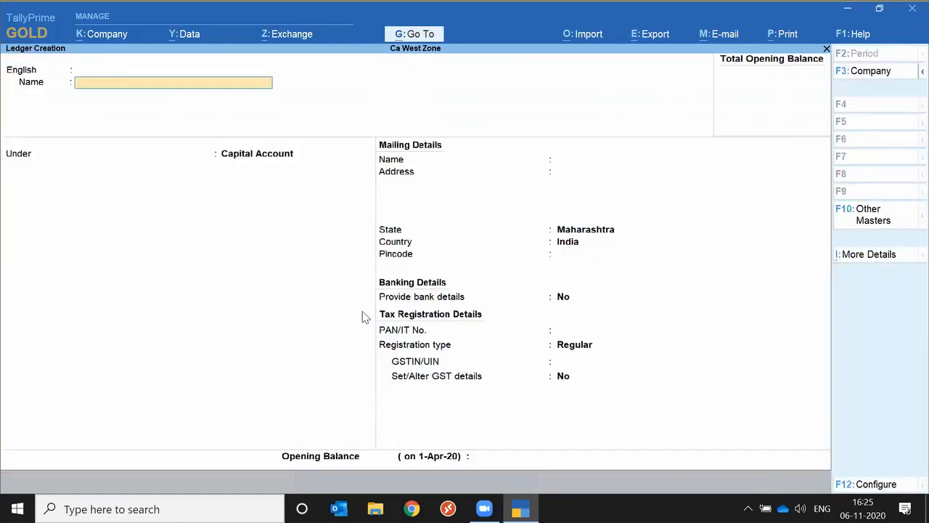
type("SD Apex")
key("Return")
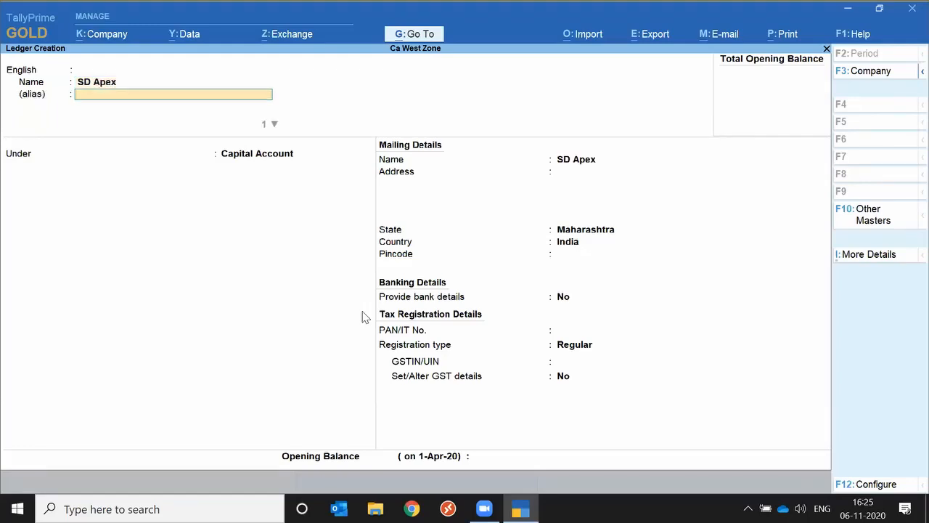
Leave the alias blank and place the SD Apex ledger under the Sundry Debtors group
key("Return")
key("Return")
type("Sun")
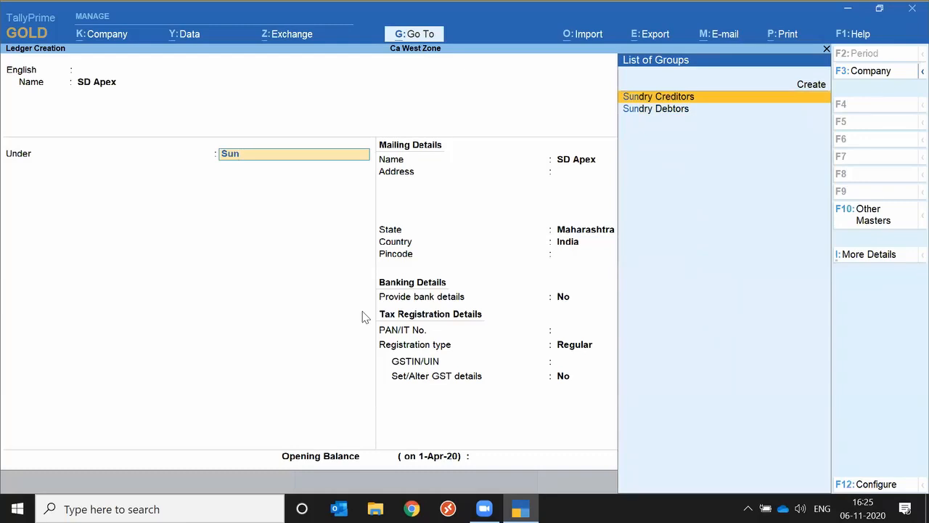
key("Down")
key("Return")
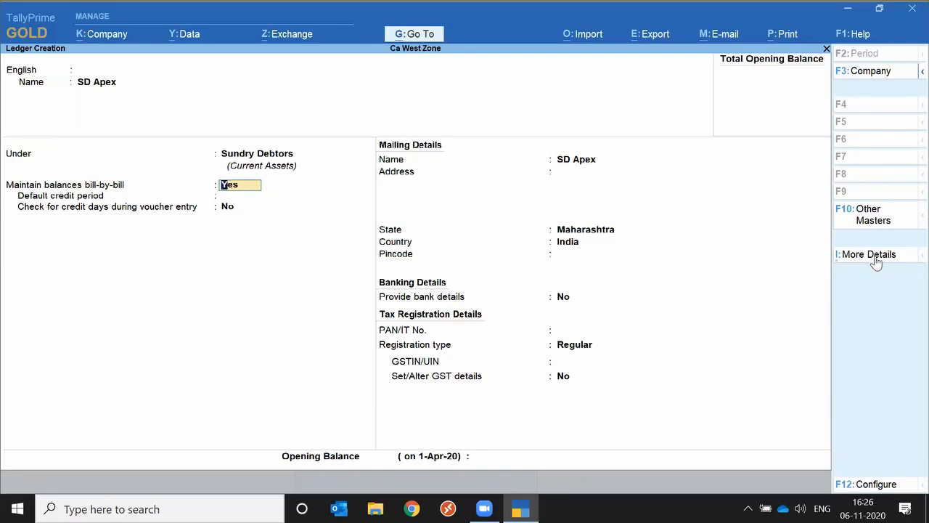
Add a credit limit of 10,00,000 to the SD Apex ledger, leaving the post-dated transactions override at No
left_click(876, 263)
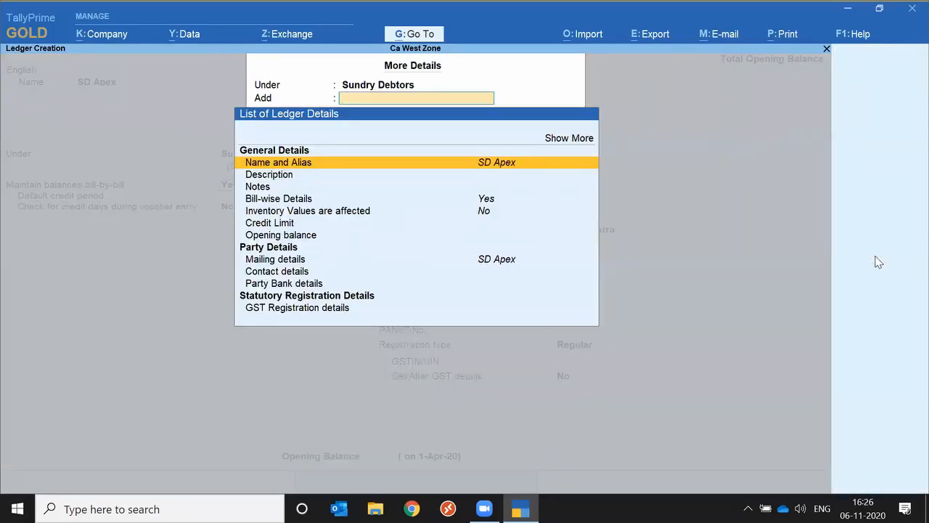
key("Down")
key("Down")
key("Down")
key("Down")
key("Down")
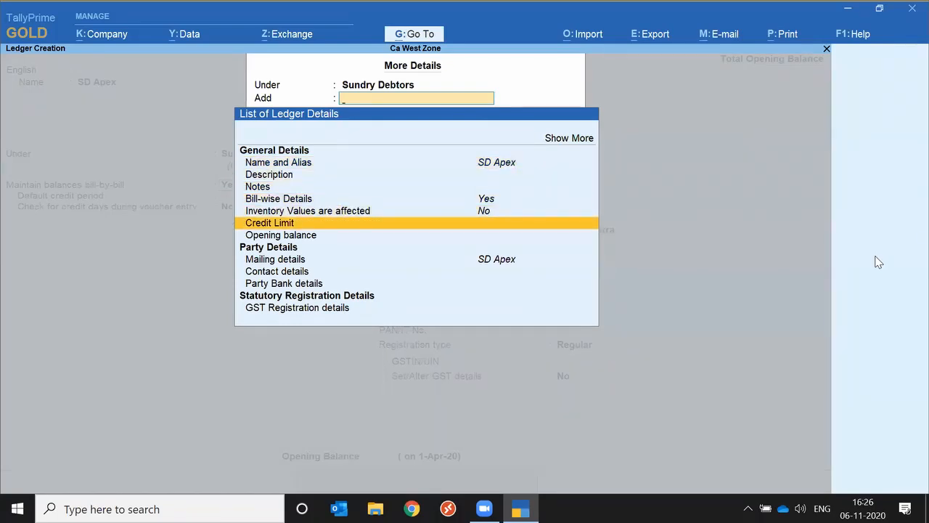
key("Return")
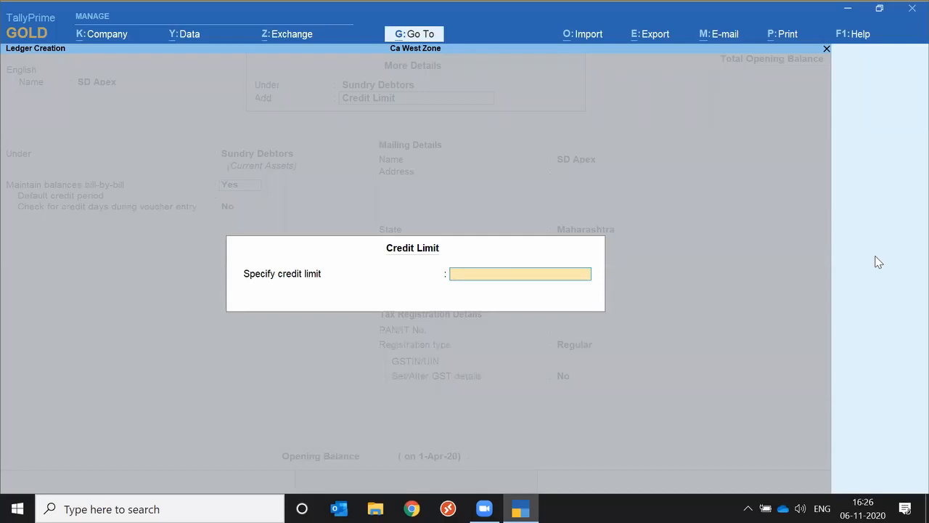
type("1000000")
key("Return")
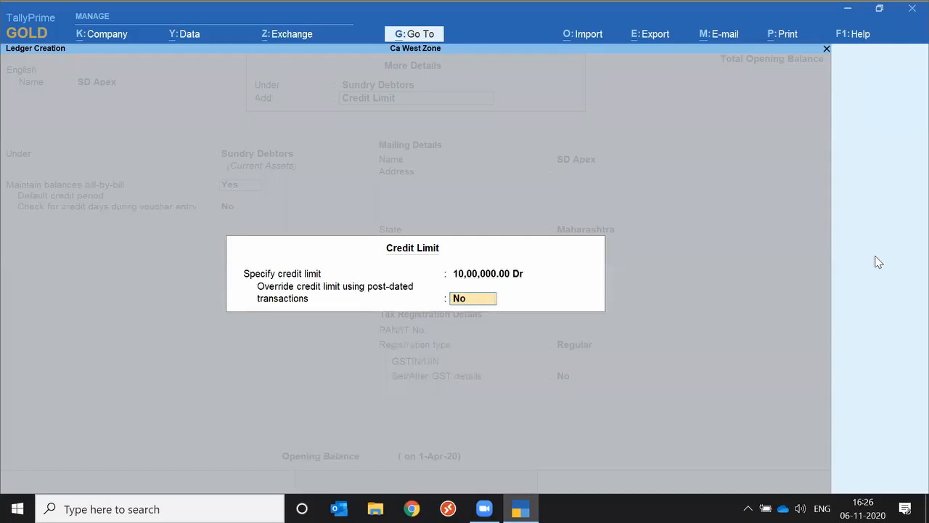
key("Return")
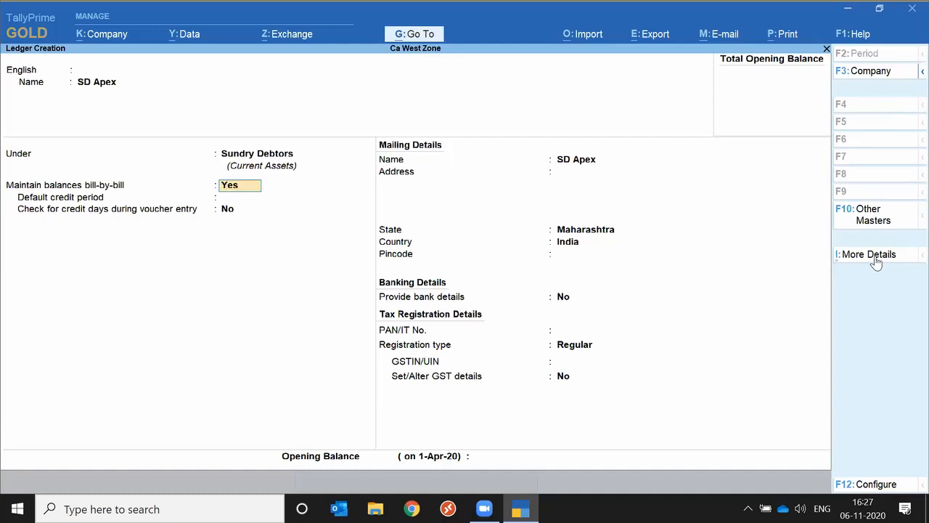
Go through the remaining SD Apex ledger fields up to the opening balance and back to the mailing address
key("Return")
key("Return")
key("Return")
key("Return")
key("Return")
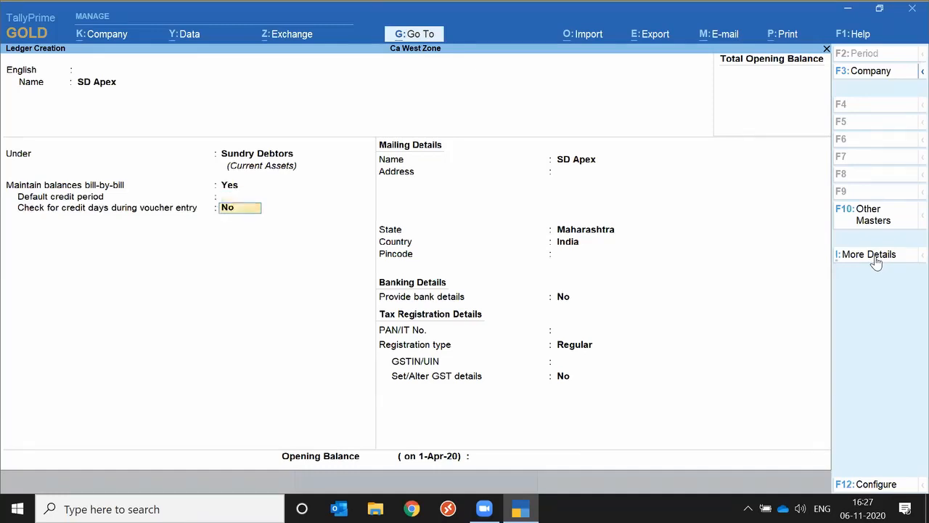
key("Return")
key("Return")
key("Return")
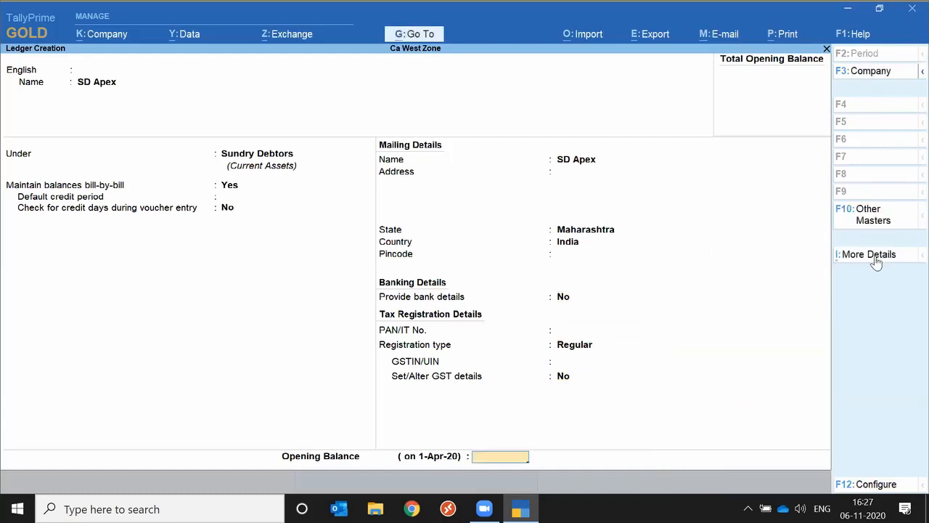
key("BackSpace")
key("BackSpace")
key("BackSpace")
key("BackSpace")
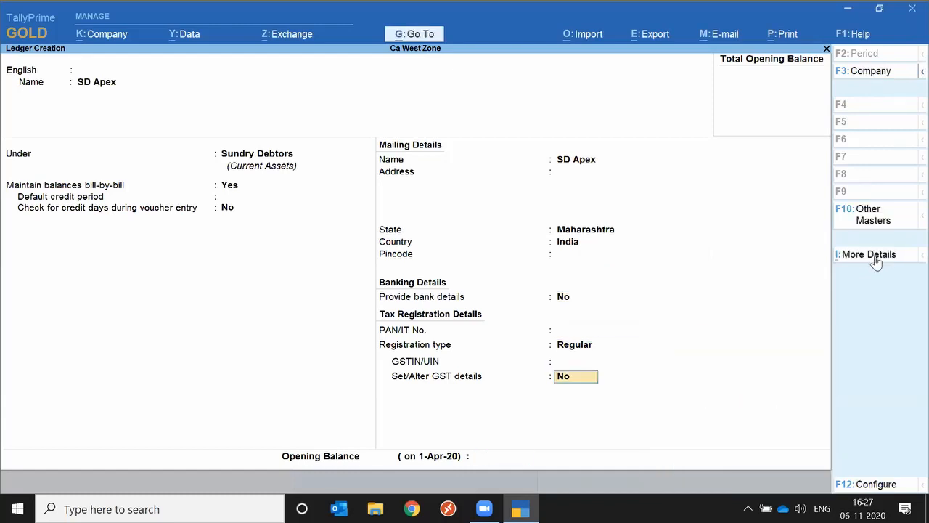
key("BackSpace")
key("BackSpace")
key("BackSpace")
key("BackSpace")
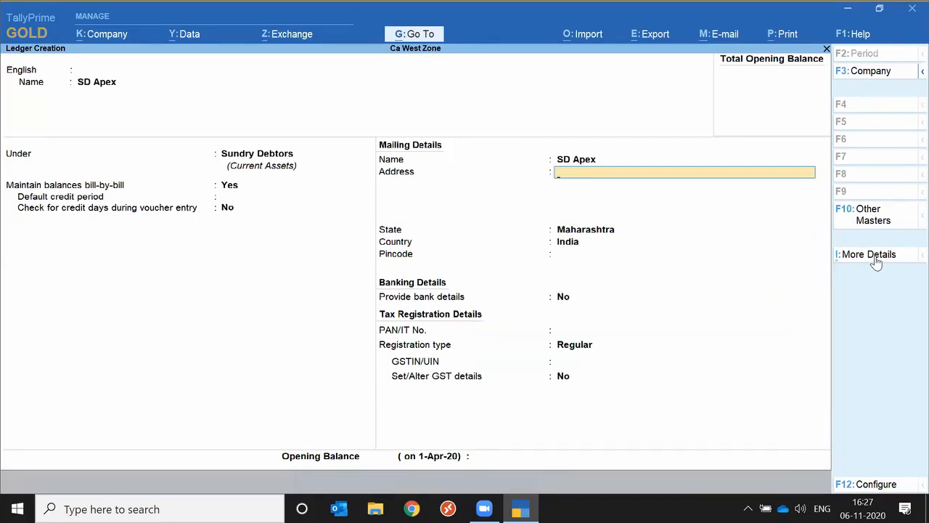
Review the additional details of the SD Apex ledger and save the ledger
left_click(877, 261)
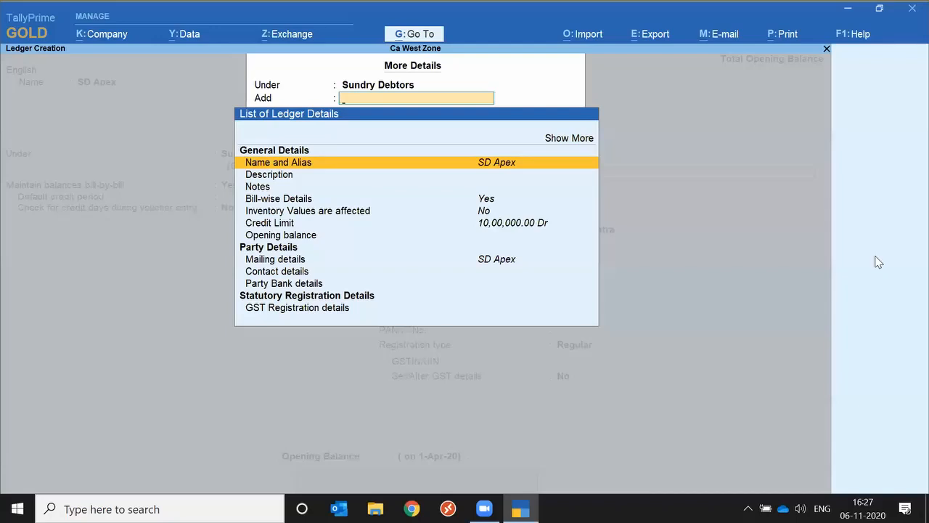
key("ctrl")
key("Return")
key("Escape")
key("Escape")
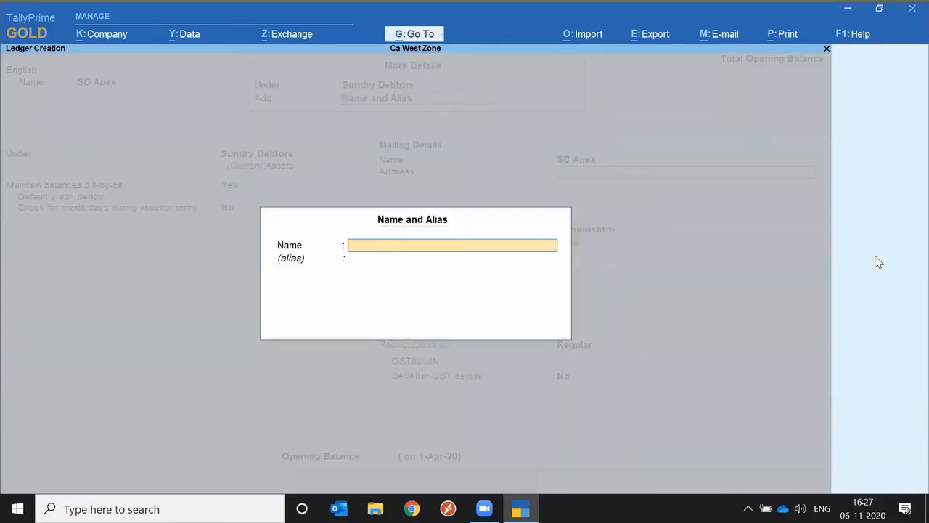
key("y")
key("Escape")
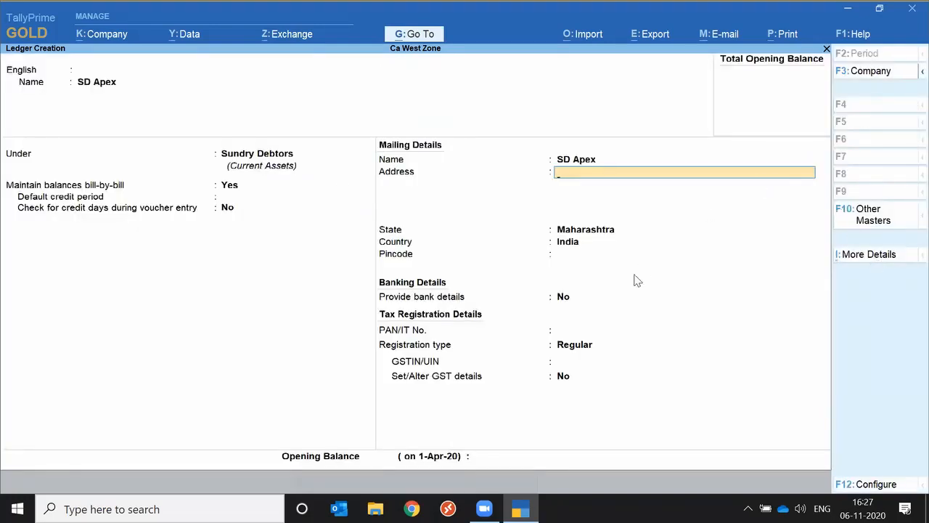
key("ctrl+a")
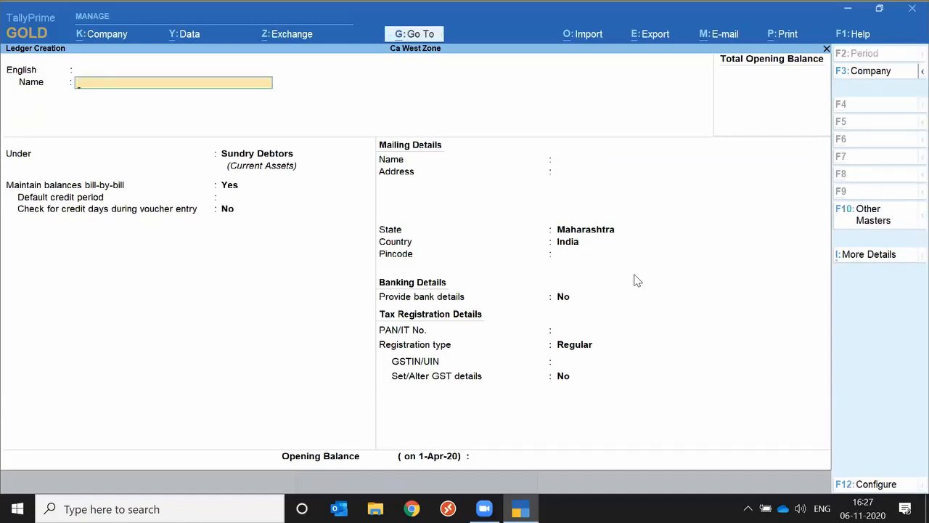
Look through the other masters available from ledger creation, and return to the Gateway of Tally
left_click(875, 218)
key("Down")
key("Down")
key("Down")
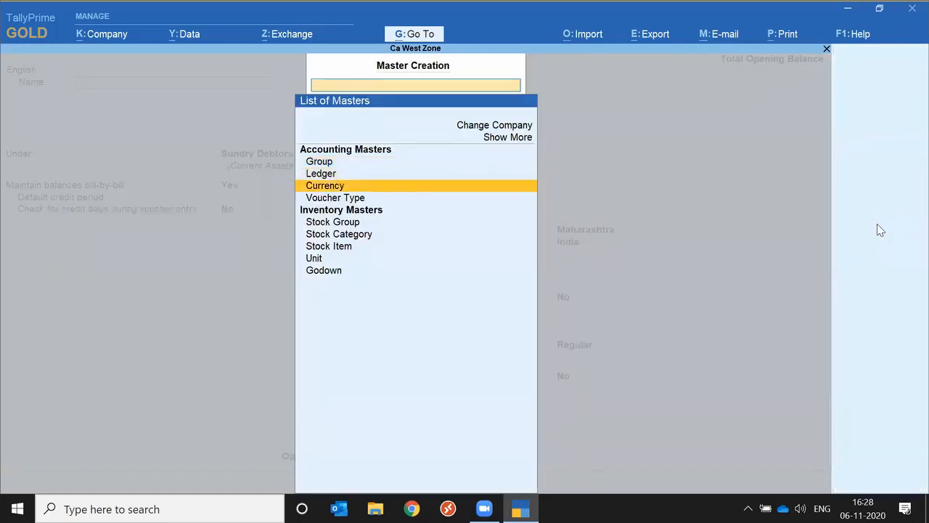
key("Escape")
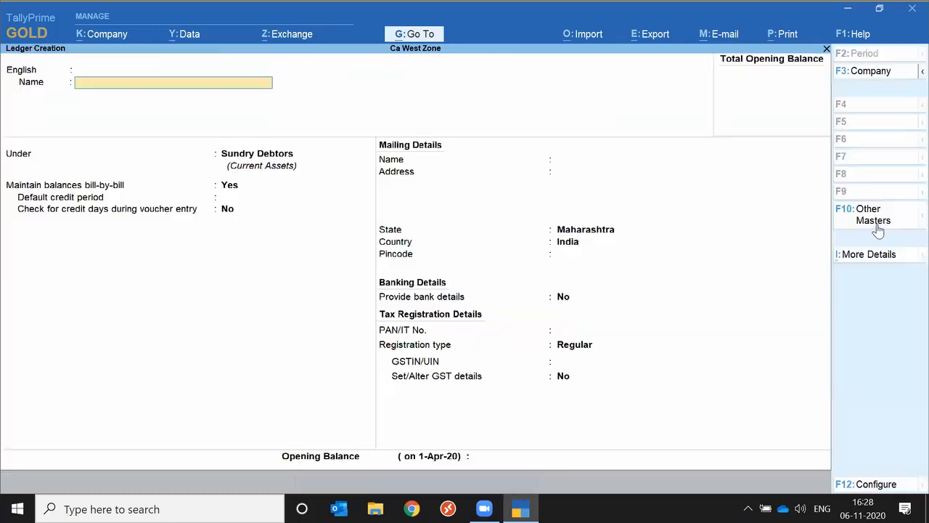
key("Escape")
key("y")
key("Escape")
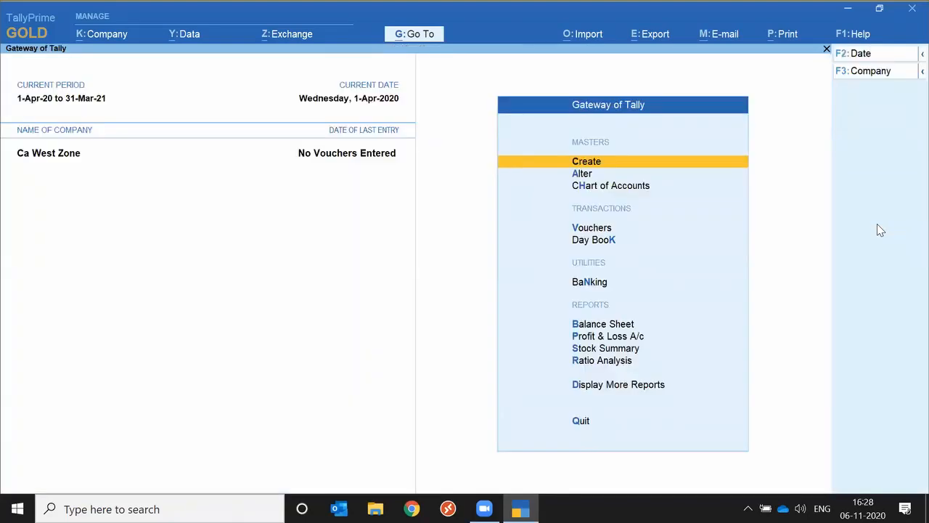
Open the Chart of Accounts for ledgers
key("Down")
key("Down")
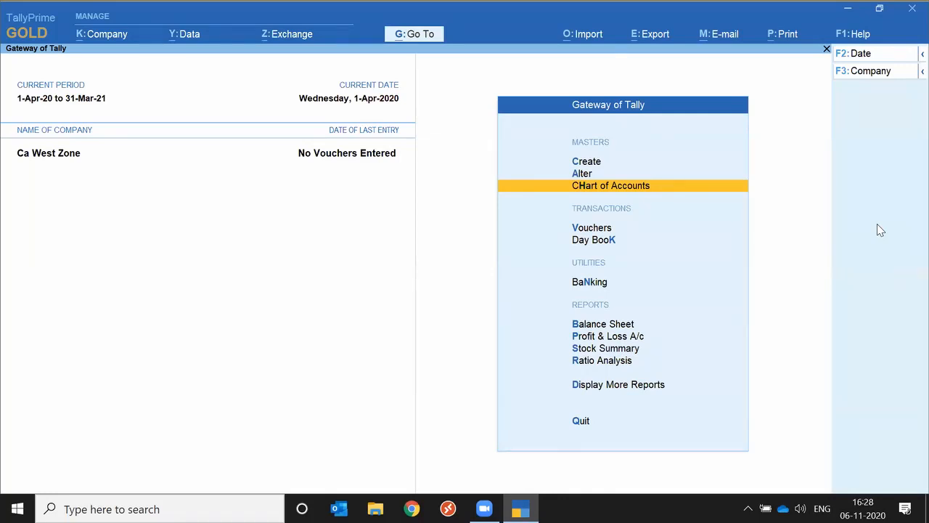
key("Return")
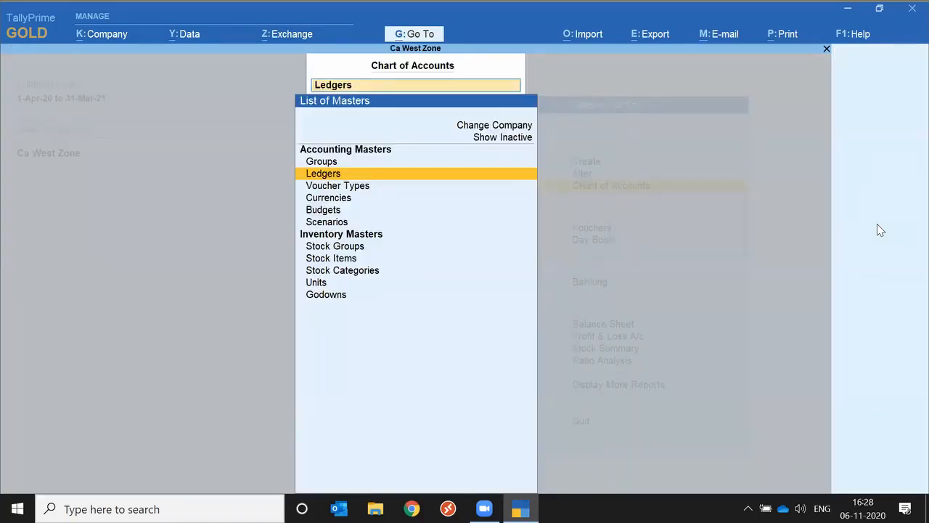
key("Return")
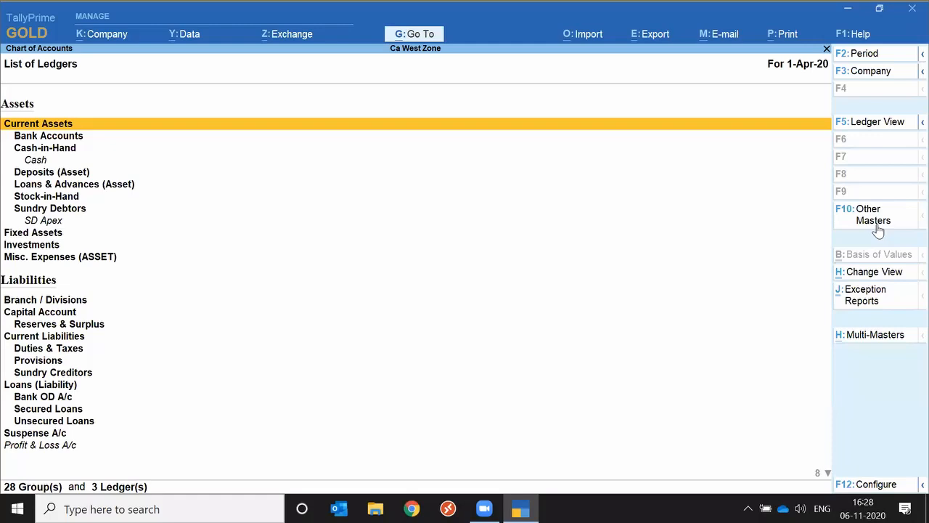
Condense the list of ledgers to its main groups and change the report to the ledger view
key("alt")
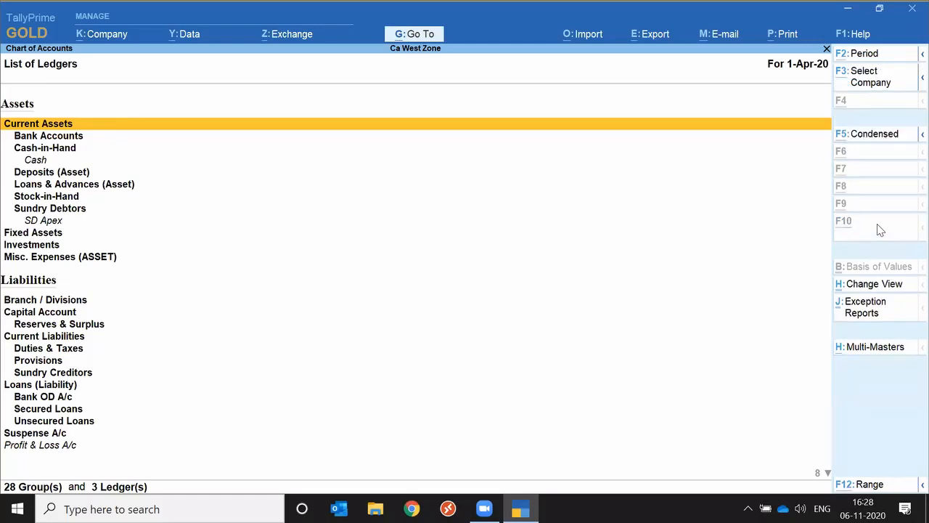
key("alt+F5")
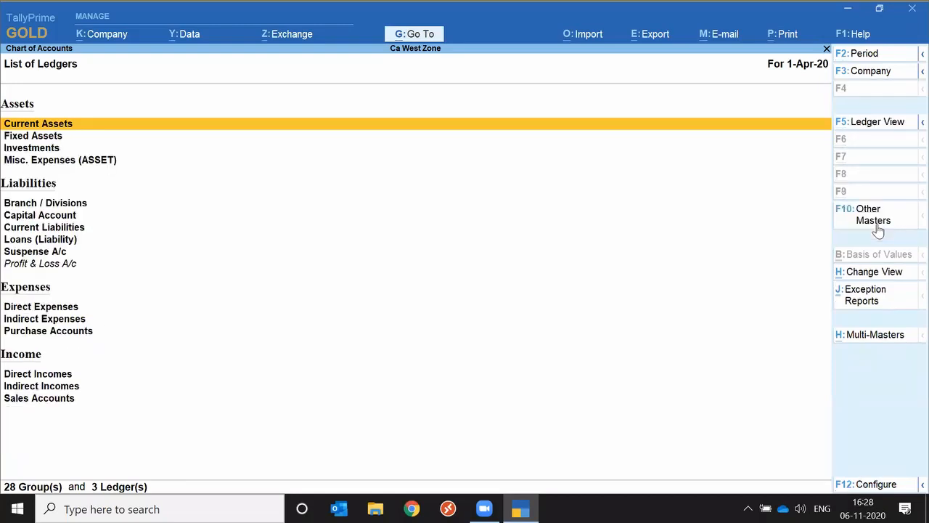
left_click(874, 273)
key("Return")
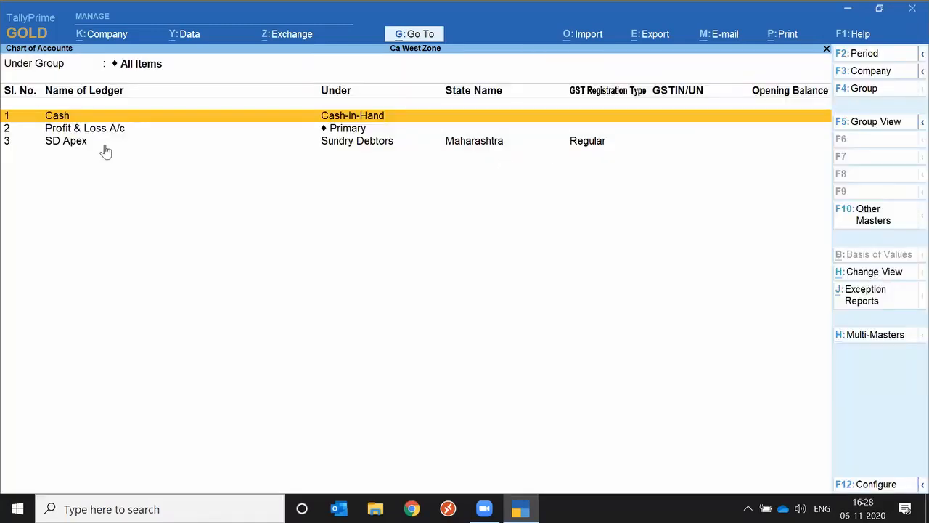
Close the Chart of Accounts, return to the Gateway of Tally, and shut the company Ca West Zone
key("Escape")
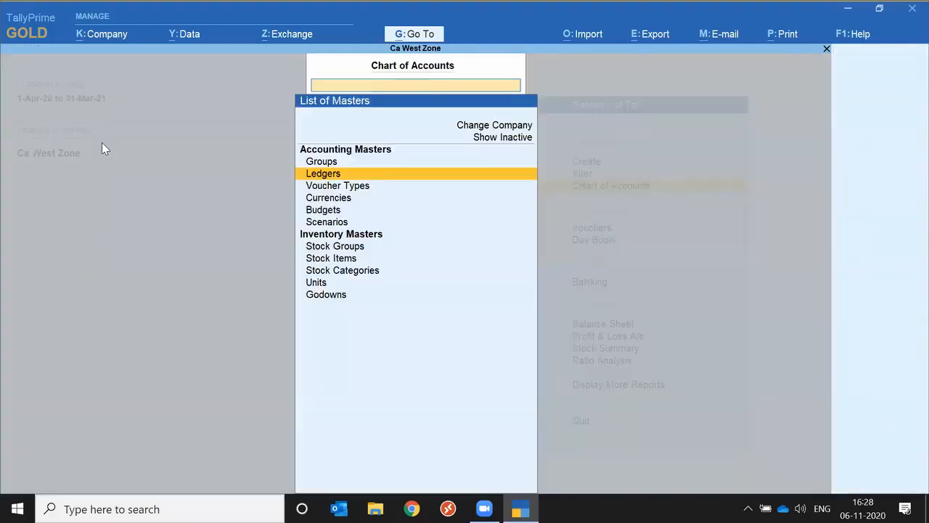
key("Escape")
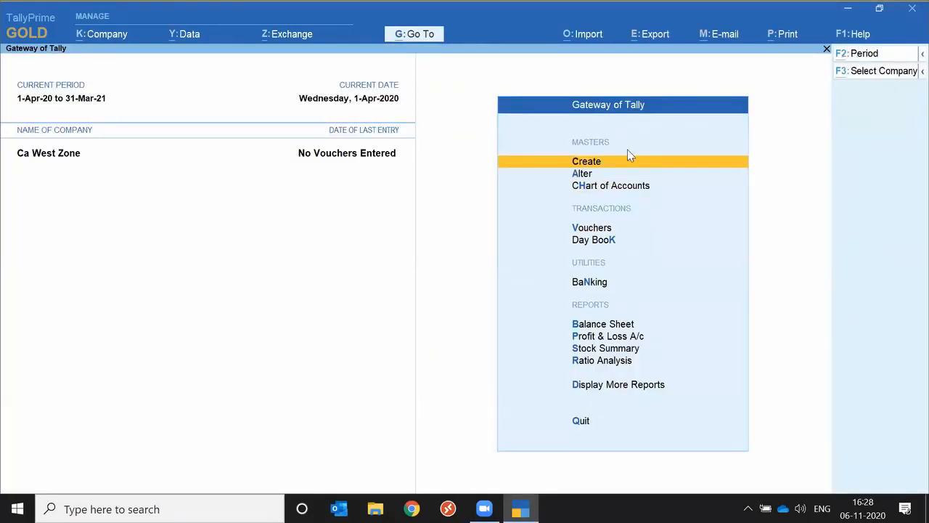
key("alt+k")
key("Down")
key("Down")
key("Down")
key("Down")
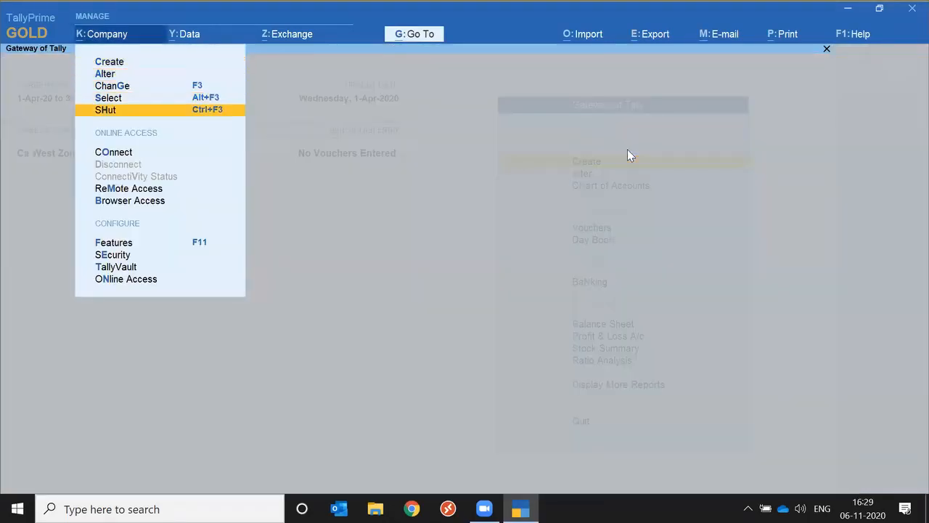
key("Return")
Select the company 02_Electrical Equiments_Apex Electricals and log in to it
key("Return")
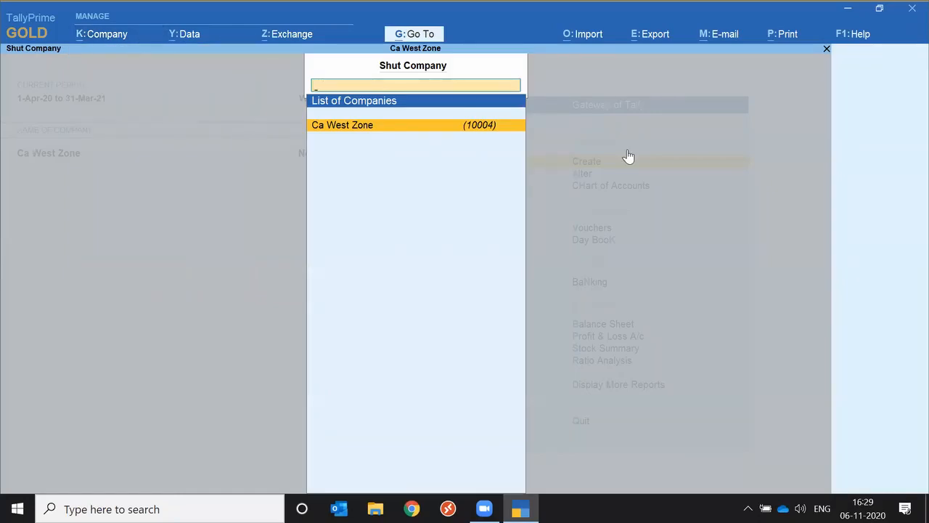
key("Down")
key("Down")
key("Return")
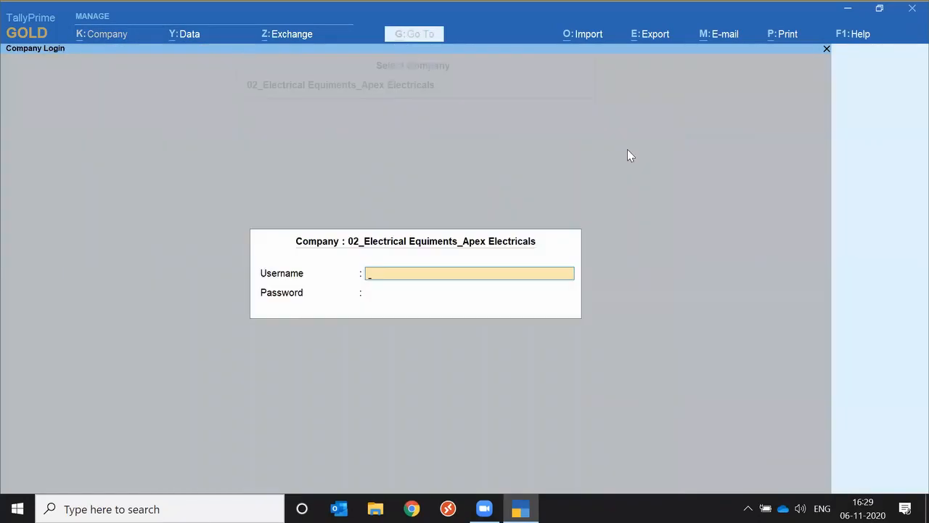
key("Return")
key("Return")
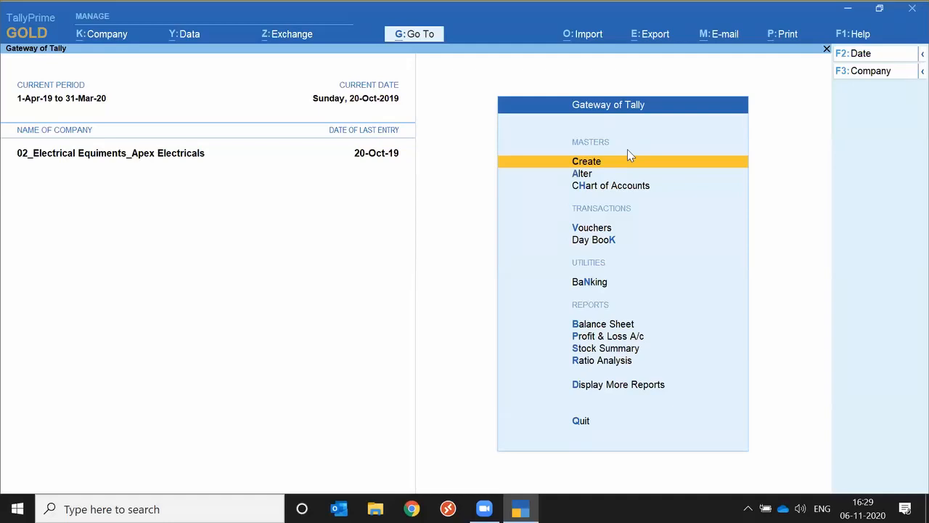
Open the Chart of Accounts for ledgers and change the report to Ledger View
key("h")
key("Down")
key("Return")
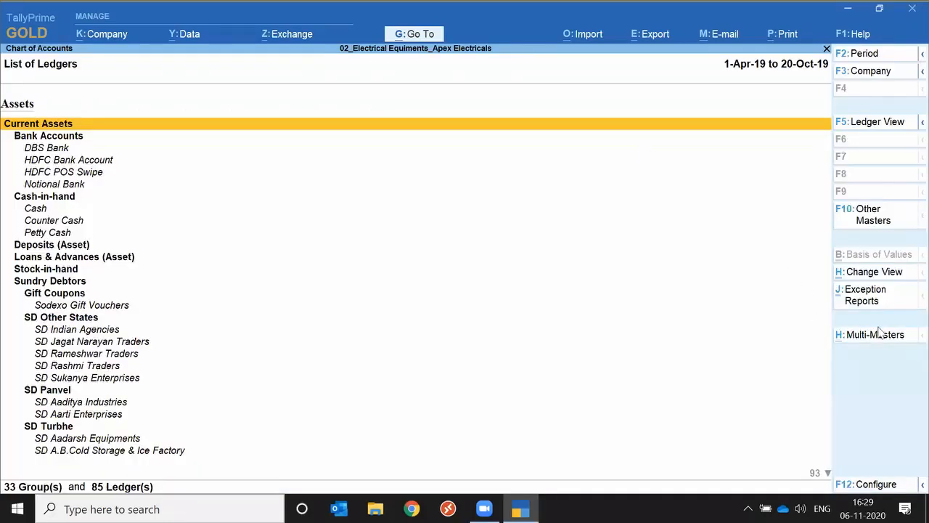
left_click(866, 277)
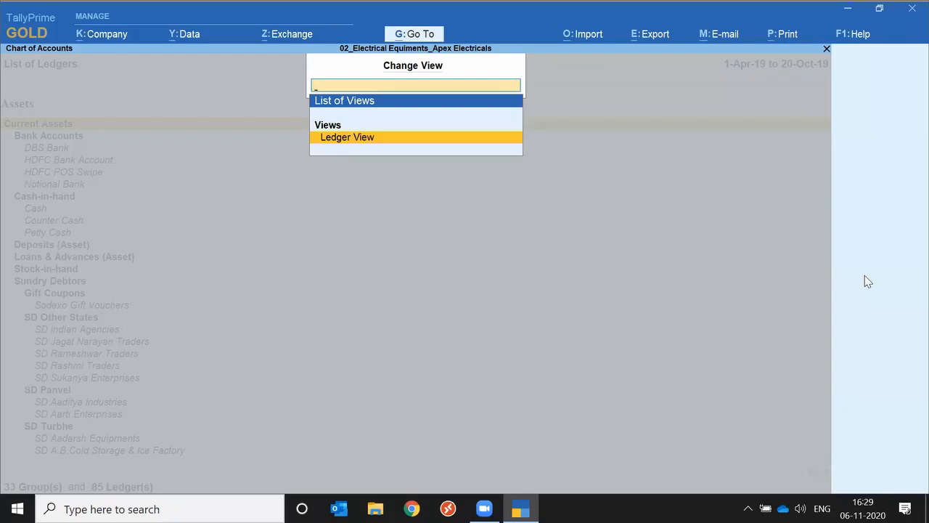
key("Return")
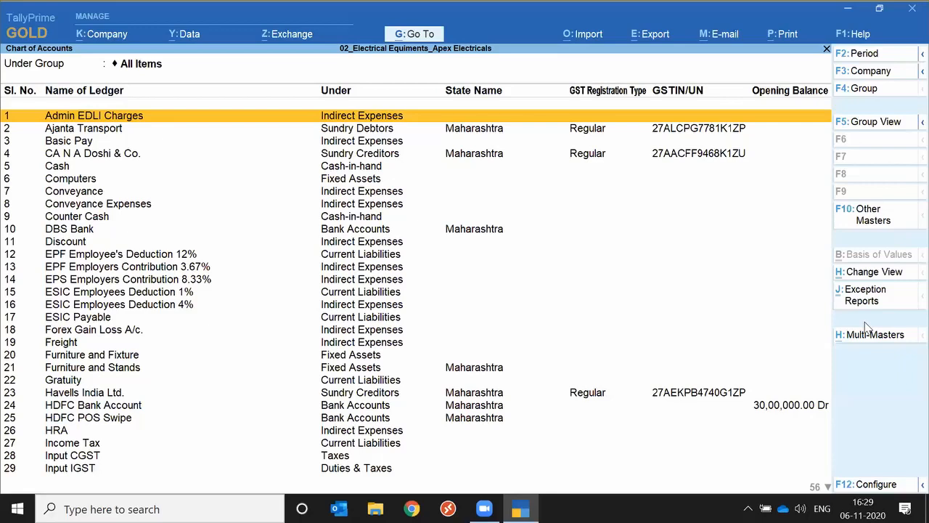
Change the ledger list back to a condensed Group View and apply the Show Unused exception report
left_click(875, 273)
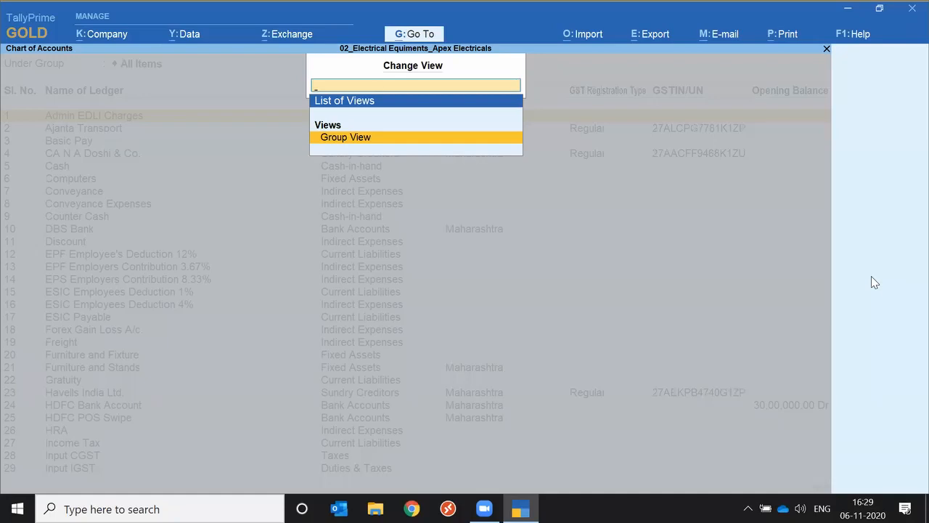
key("Return")
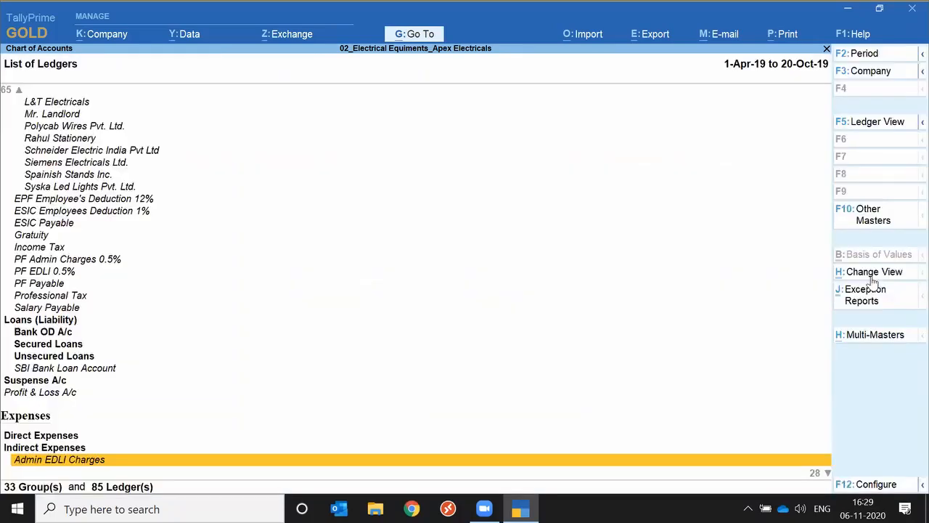
key("alt+F1")
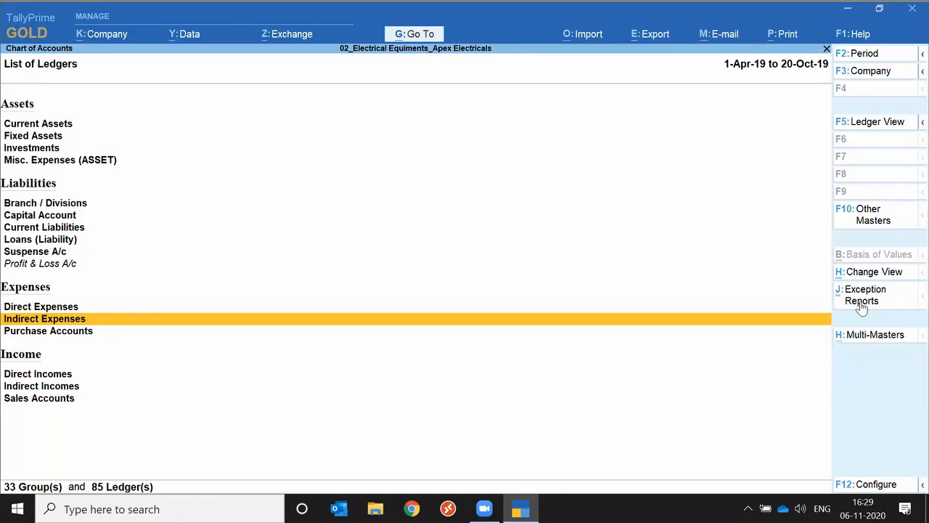
left_click(863, 308)
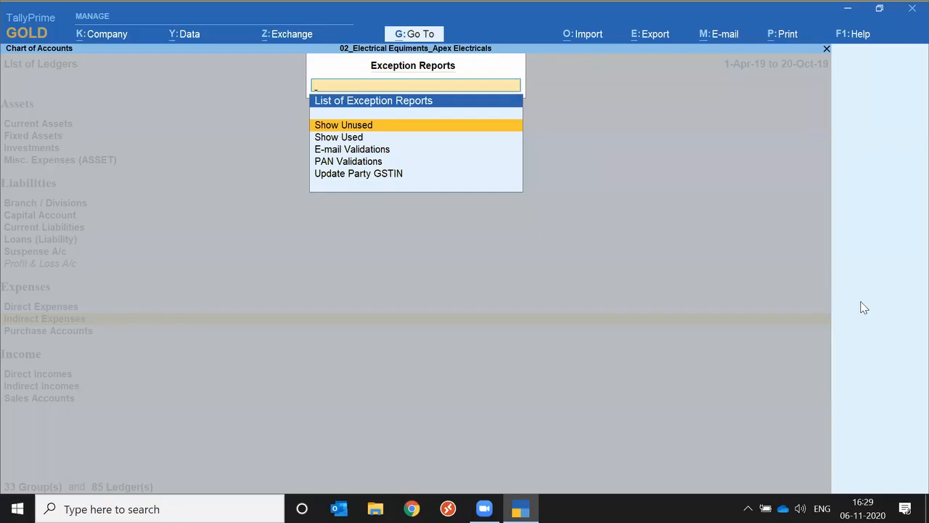
key("Return")
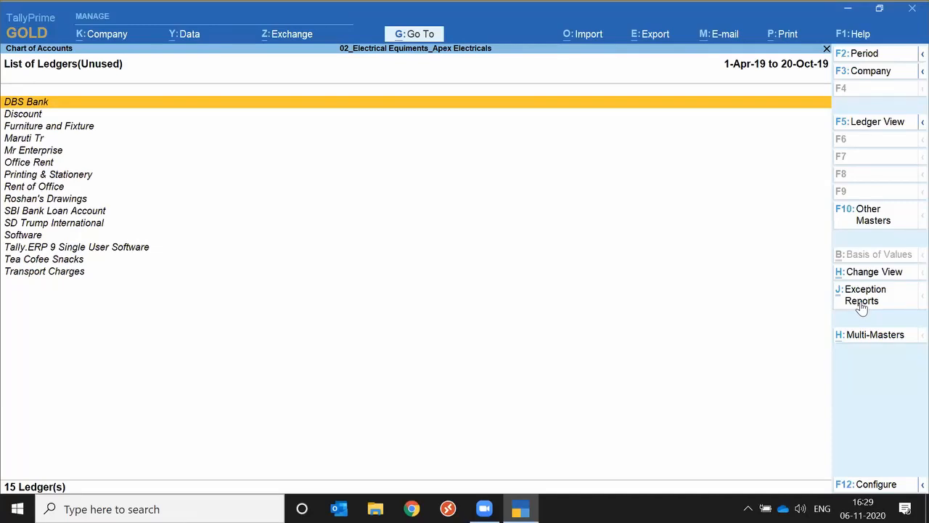
Go through the available exception reports and open Update Party GSTIN
left_click(861, 307)
key("Down")
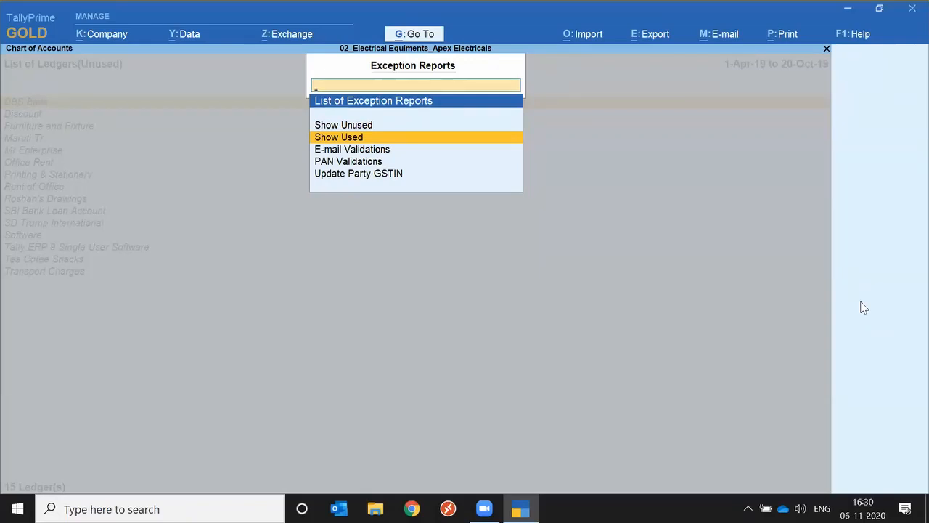
key("Down")
key("Down")
key("Down")
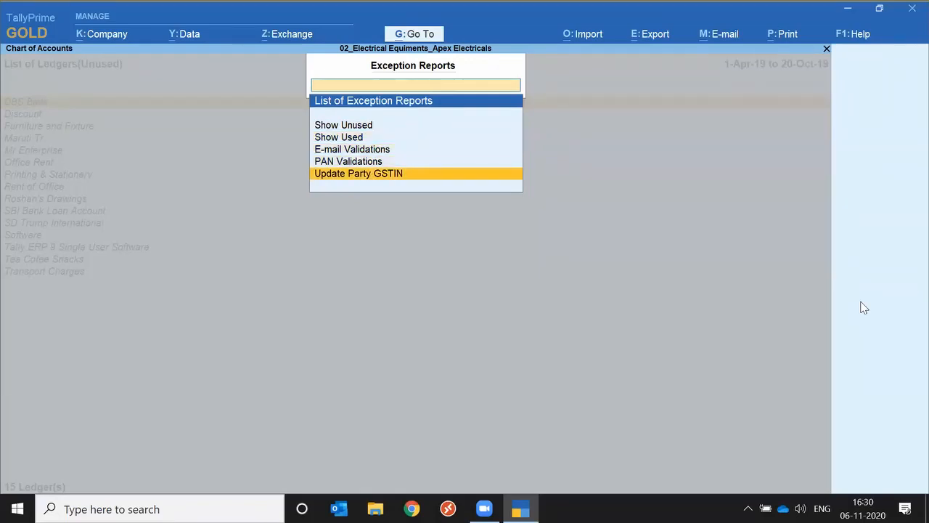
key("Return")
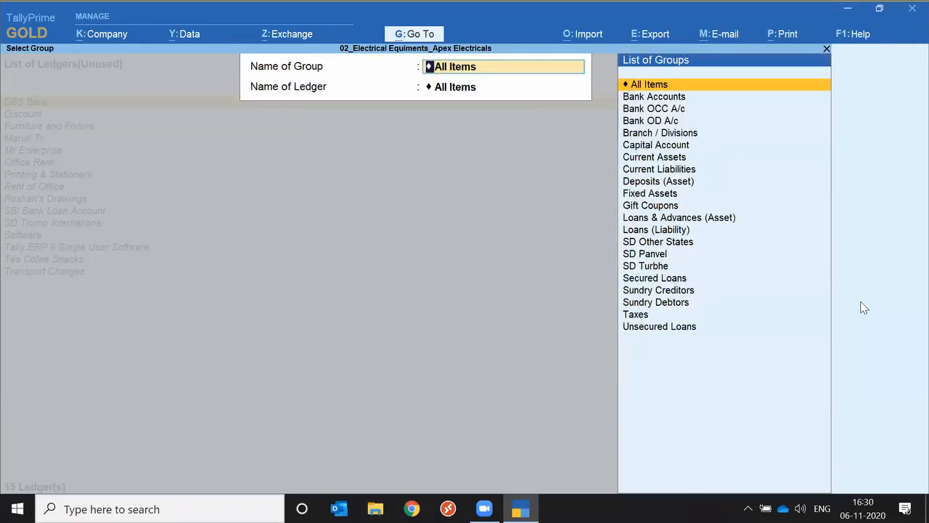
Display the parties with pending GSTIN details for the Sundry Debtors group, with All Items as the ledger
key("Return")
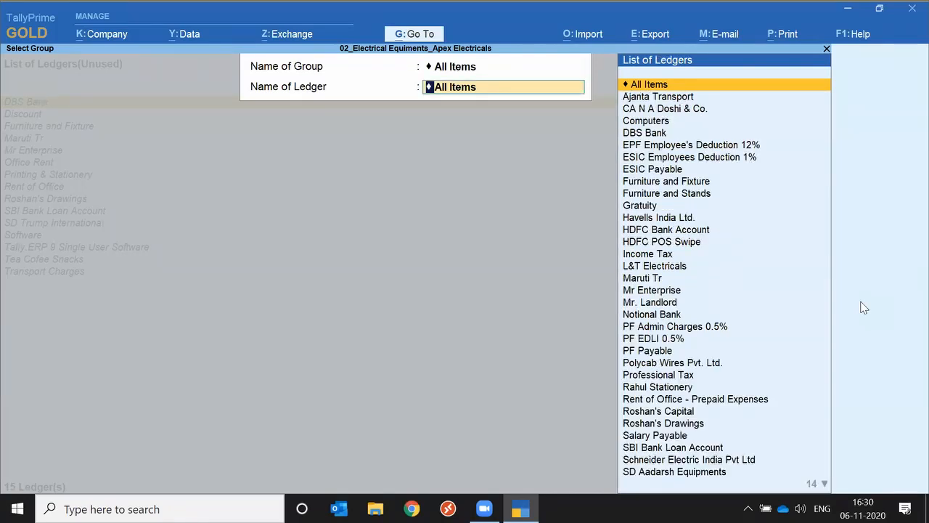
key("BackSpace")
type("Sun")
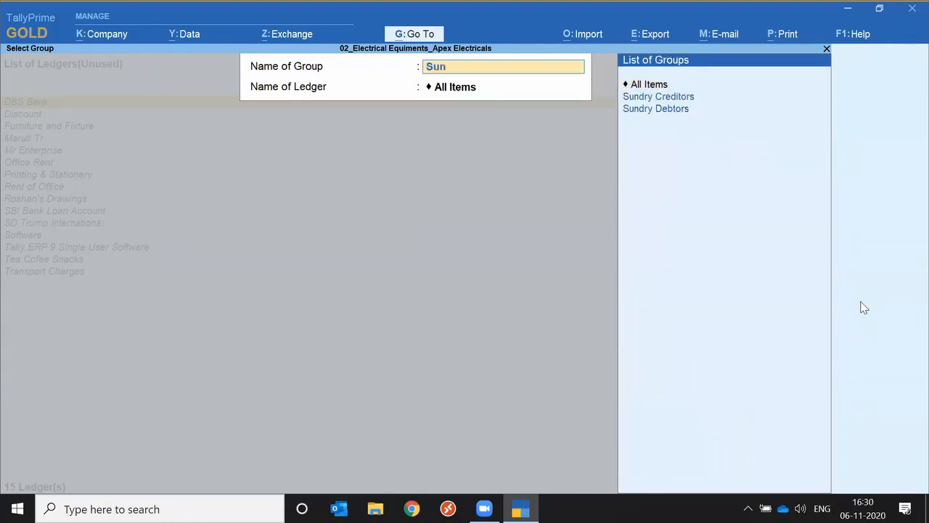
key("Down")
key("Down")
key("Return")
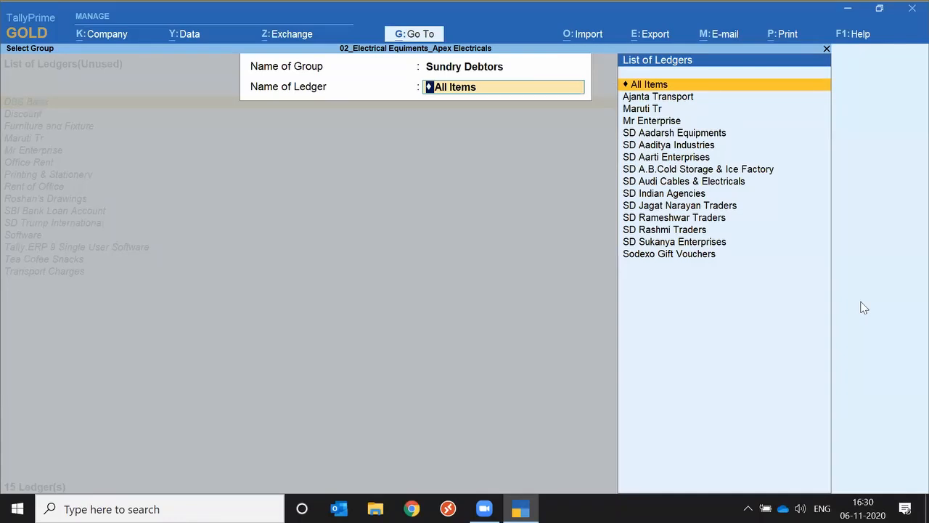
key("Return")
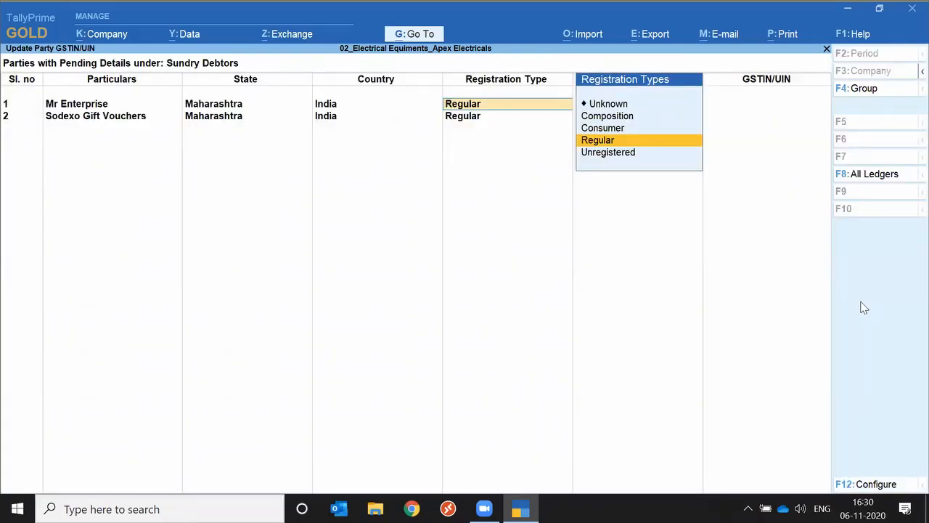
Review the first party's registration and party type fields, and switch the report to all ledgers and back to exceptions only
key("Return")
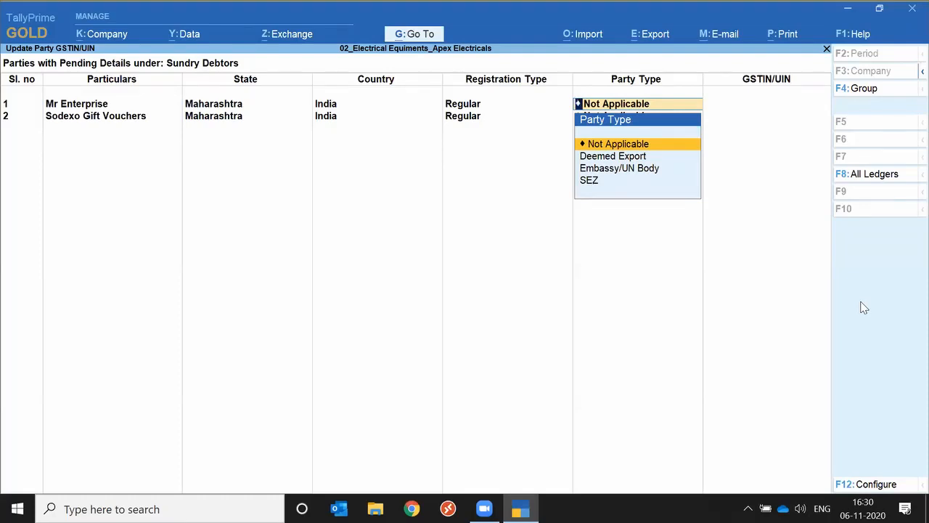
key("Return")
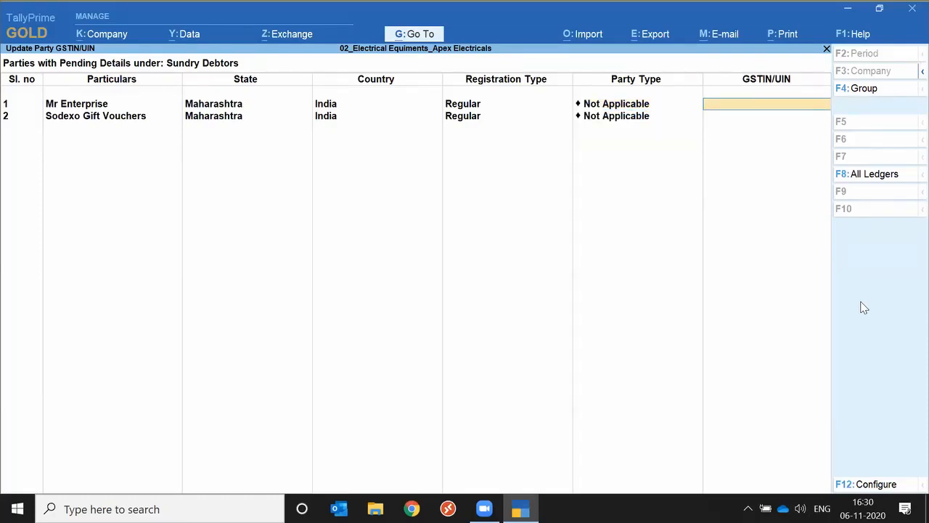
left_click(863, 182)
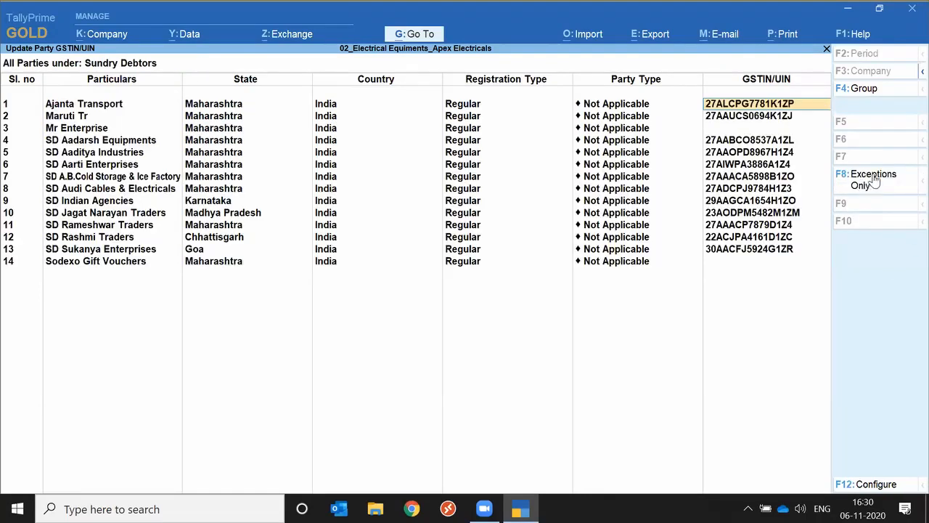
left_click(875, 180)
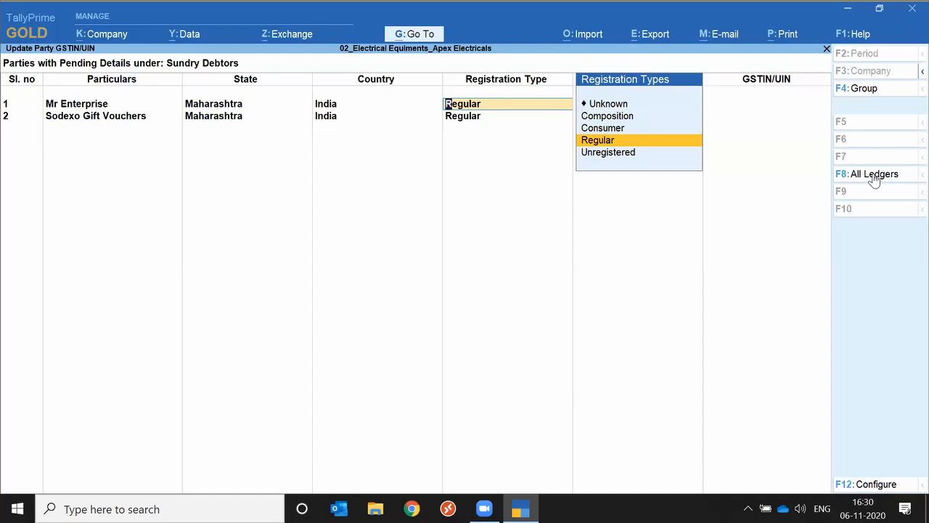
Quit the party GSTIN update and the Chart of Accounts, returning to the Gateway of Tally
key("Escape")
key("Escape")
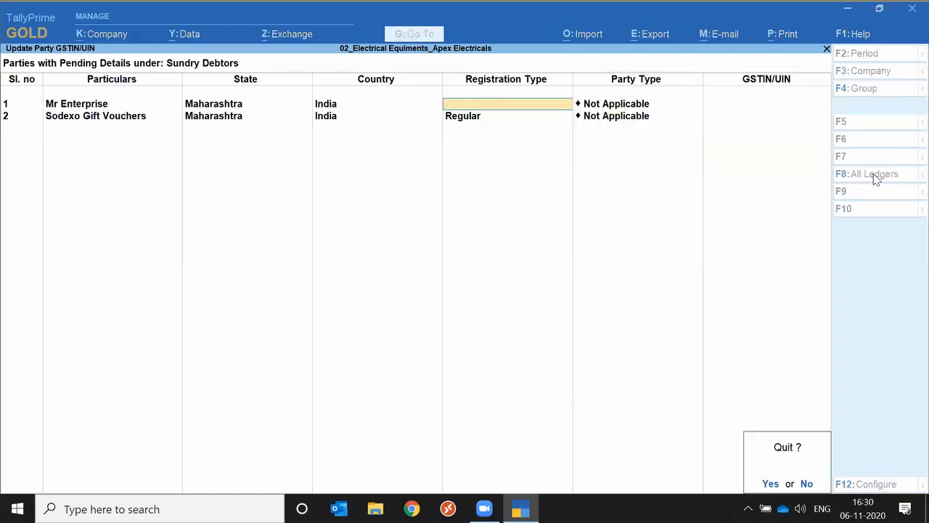
key("y")
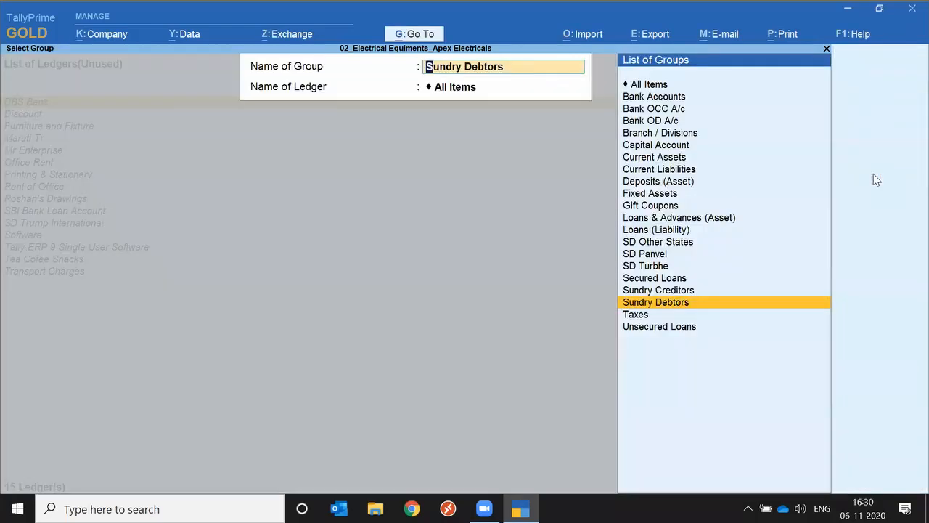
key("Escape")
key("Escape")
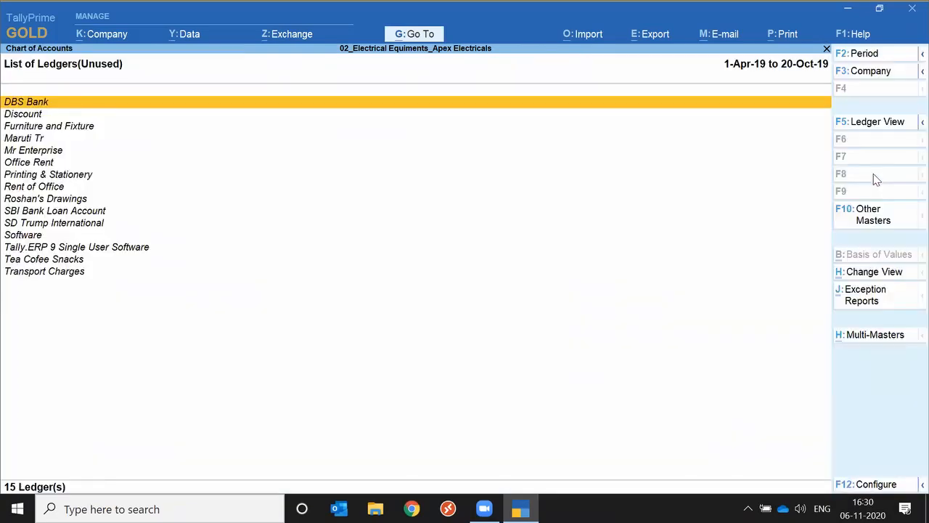
key("Escape")
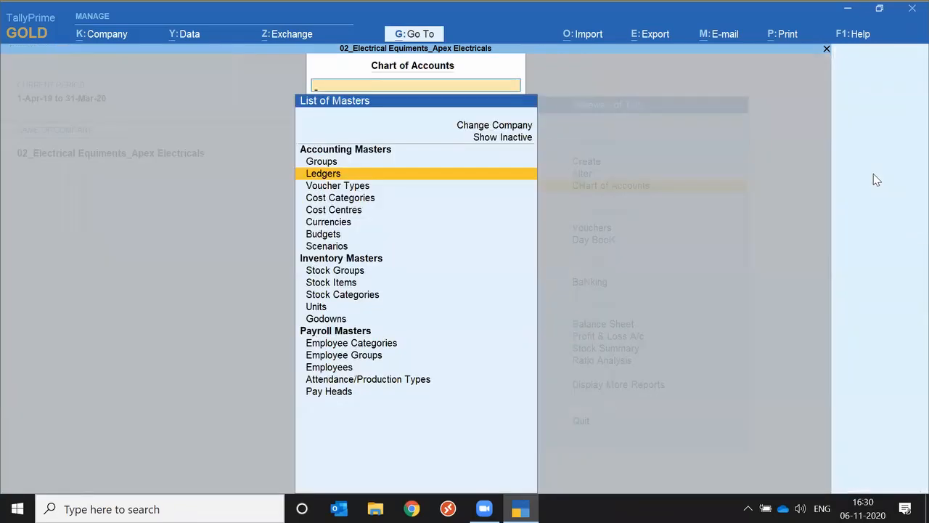
key("Escape")
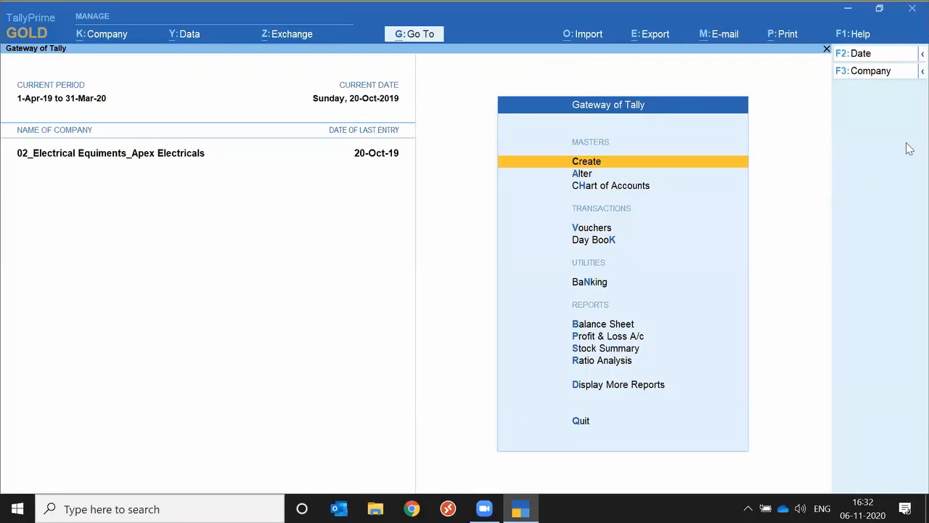
Open voucher creation from the Gateway of Tally
key("Down")
key("Down")
key("Down")
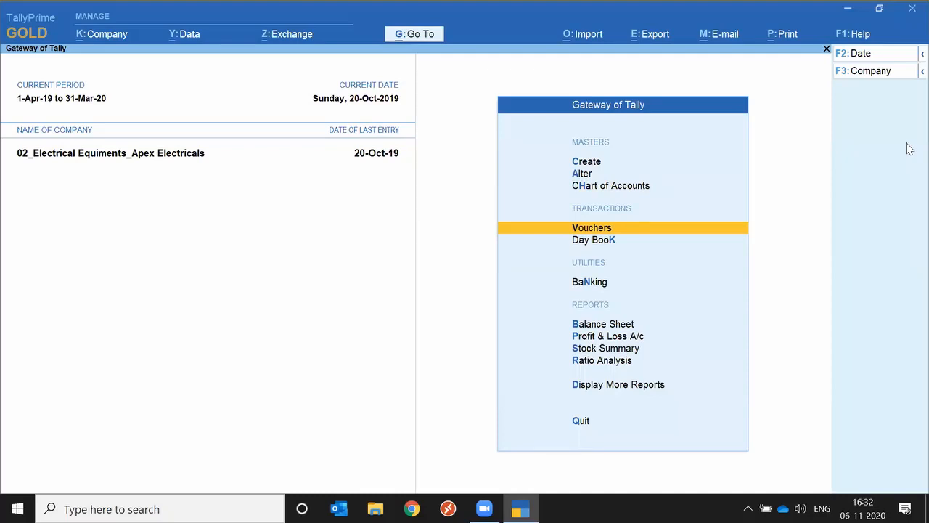
key("Return")
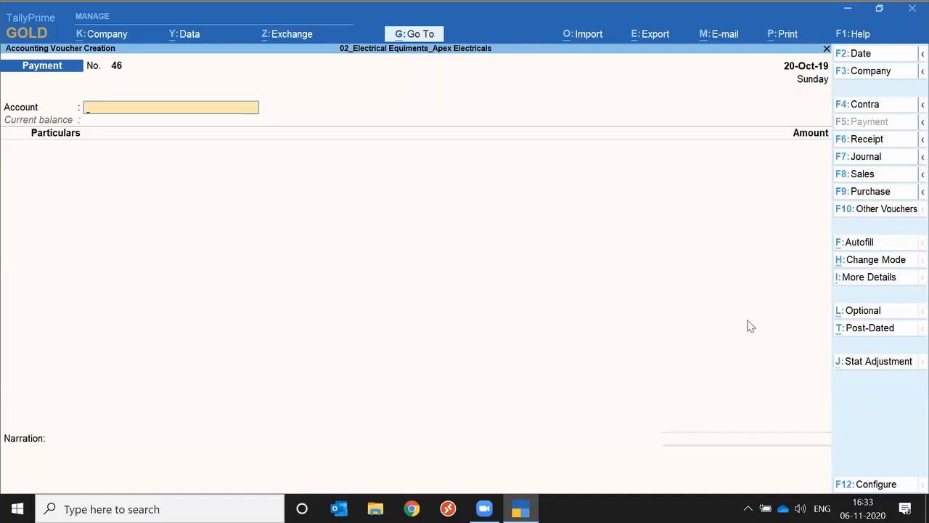
Review the voucher modes available for the payment voucher, from Double Entry to Use for Employees based Bank Allocations, and leave without changing the mode
left_click(878, 269)
key("Up")
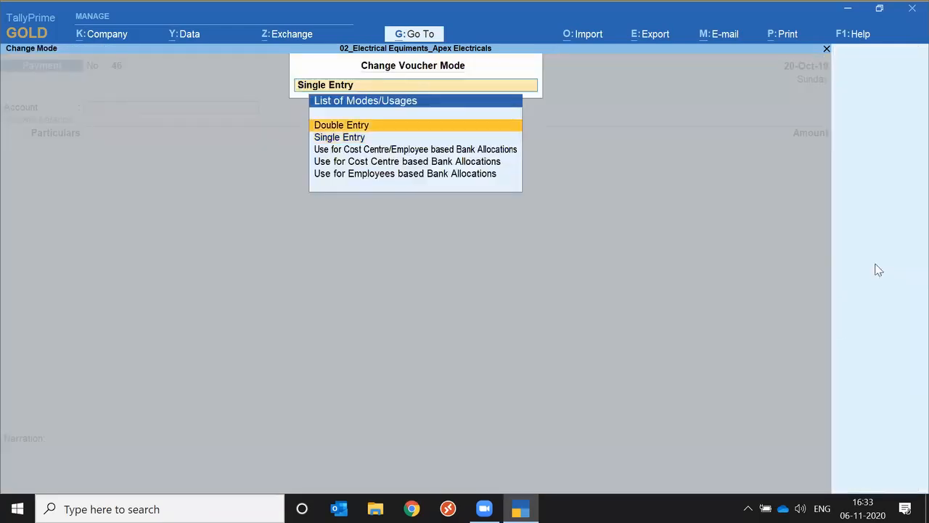
key("Down")
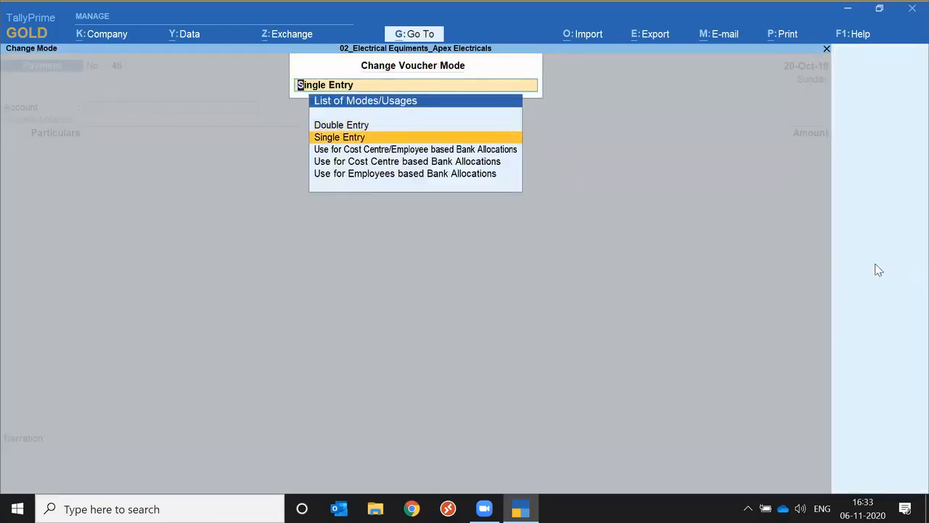
key("Down")
key("Down")
key("Down")
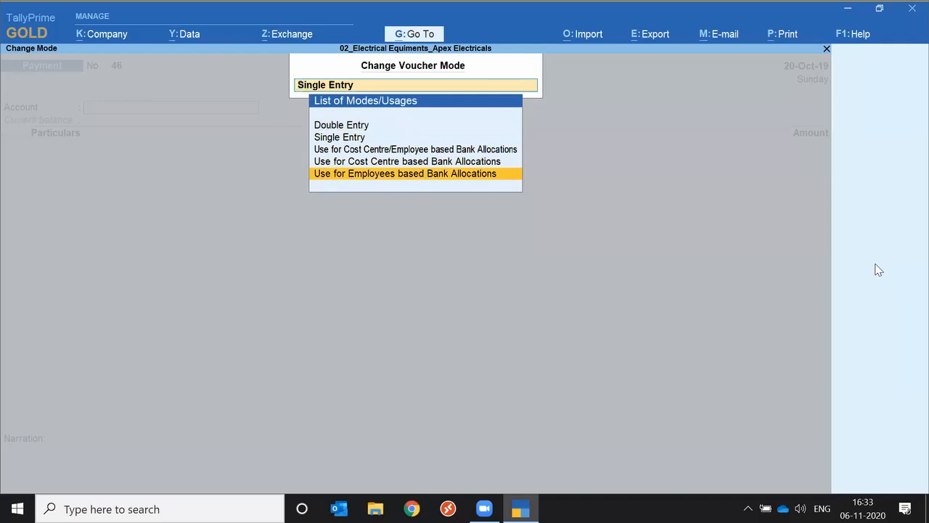
key("Escape")
key("Escape")
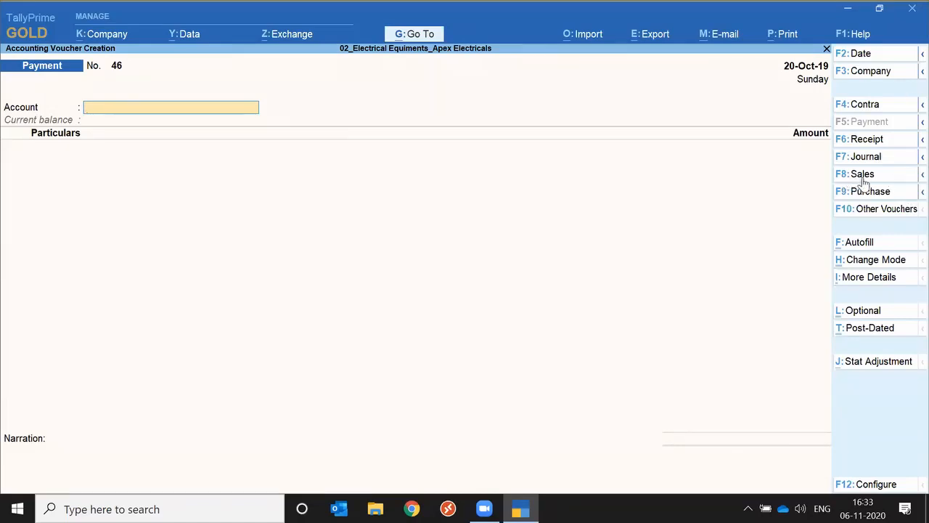
View the voucher types grouped under Sales and Journal, and switch to a Journal voucher with class Not Applicable
left_click(912, 179)
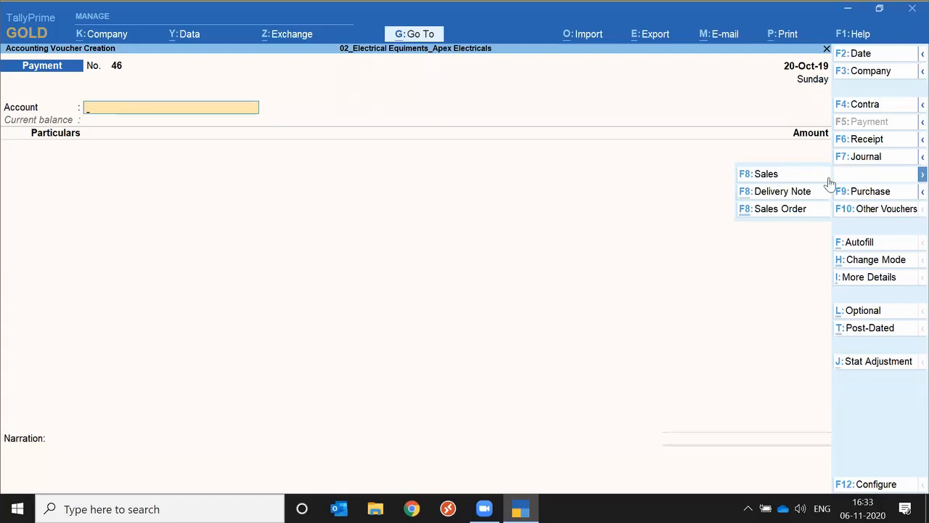
left_click(914, 157)
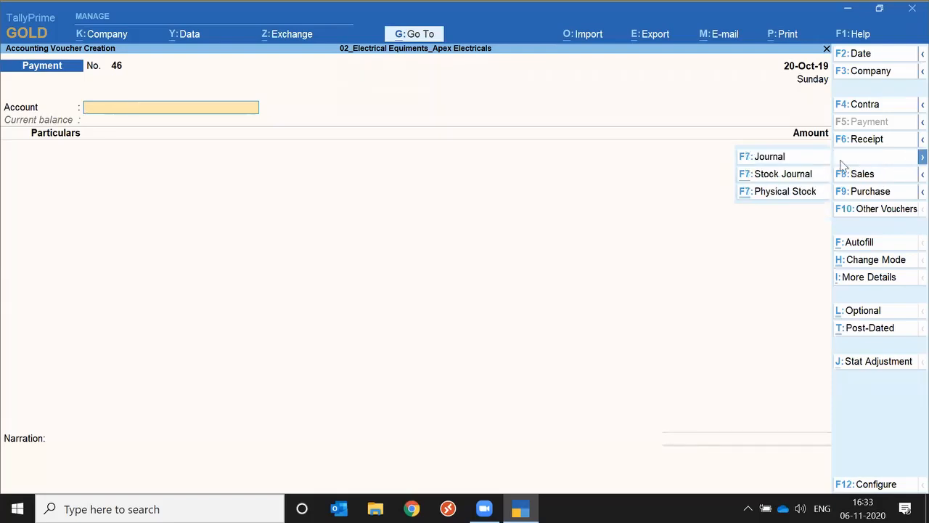
left_click(768, 157)
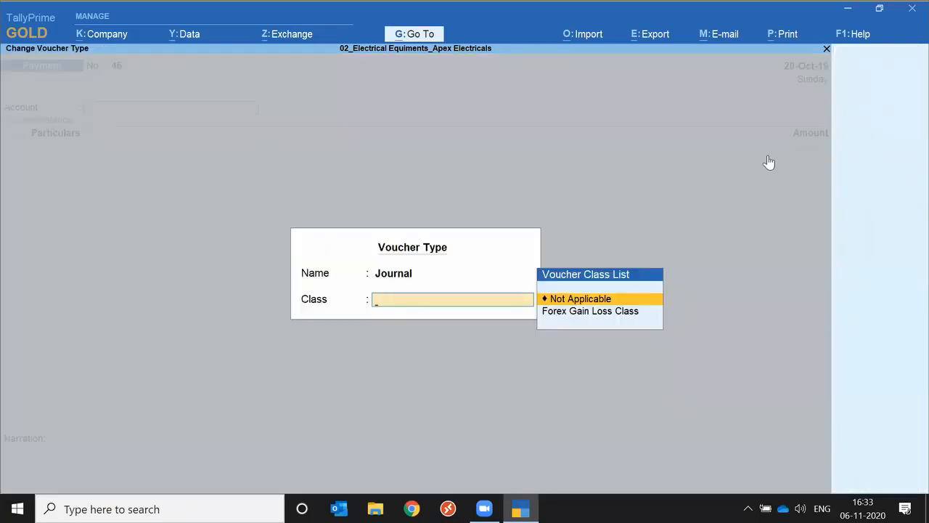
key("Return")
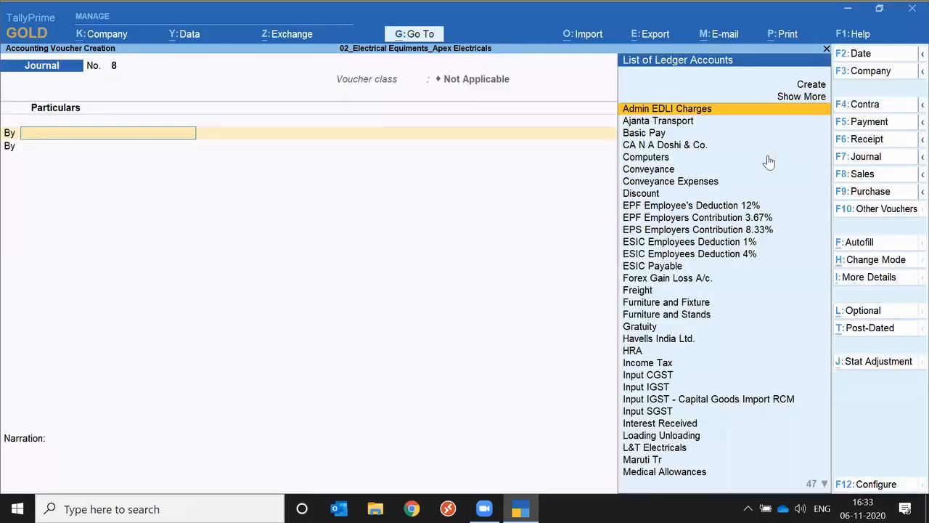
Examine the natures of adjustment offered for GST in the journal voucher's Stat Adjustment, and close it without choosing one
left_click(871, 366)
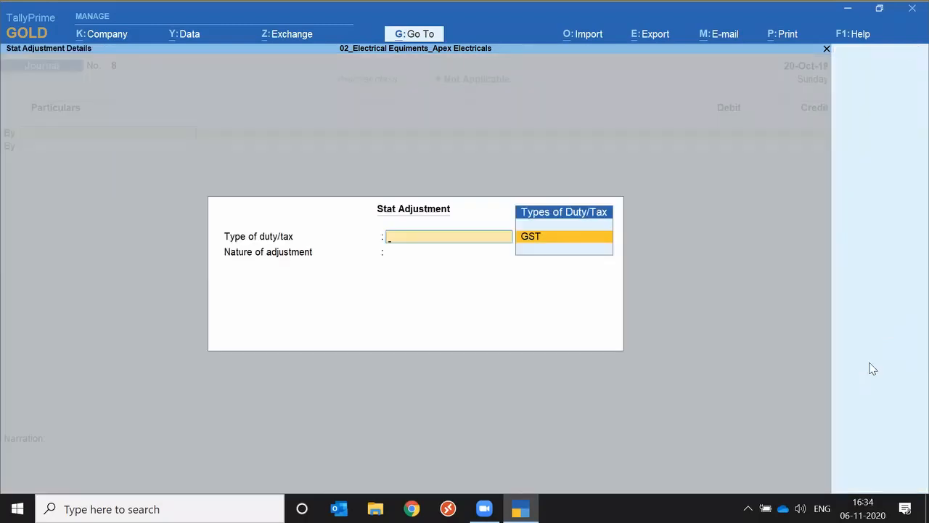
key("Return")
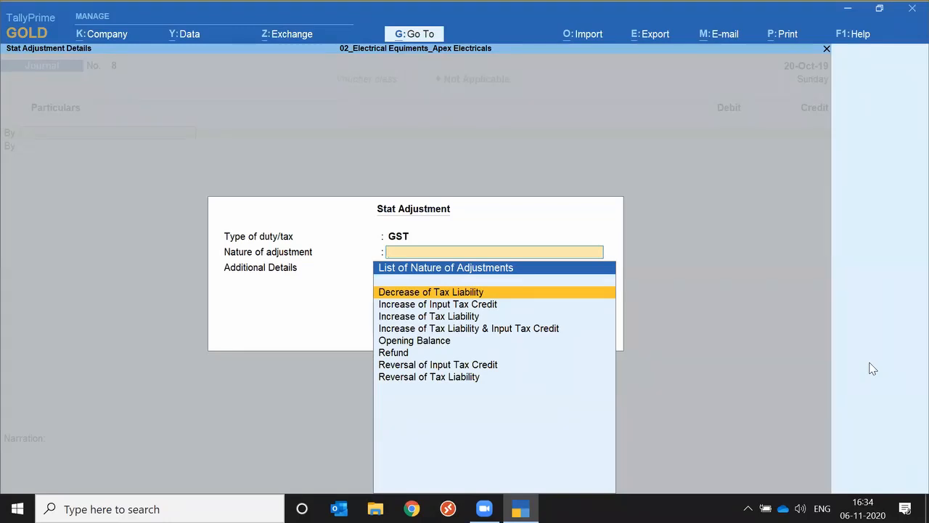
key("Escape")
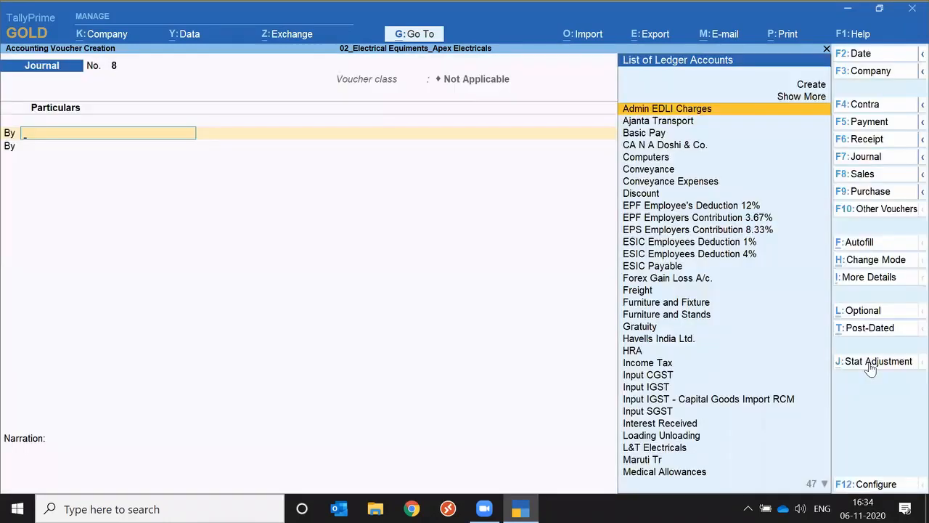
Examine the transaction types offered by Autofill for the journal voucher, and close it without choosing one
left_click(870, 249)
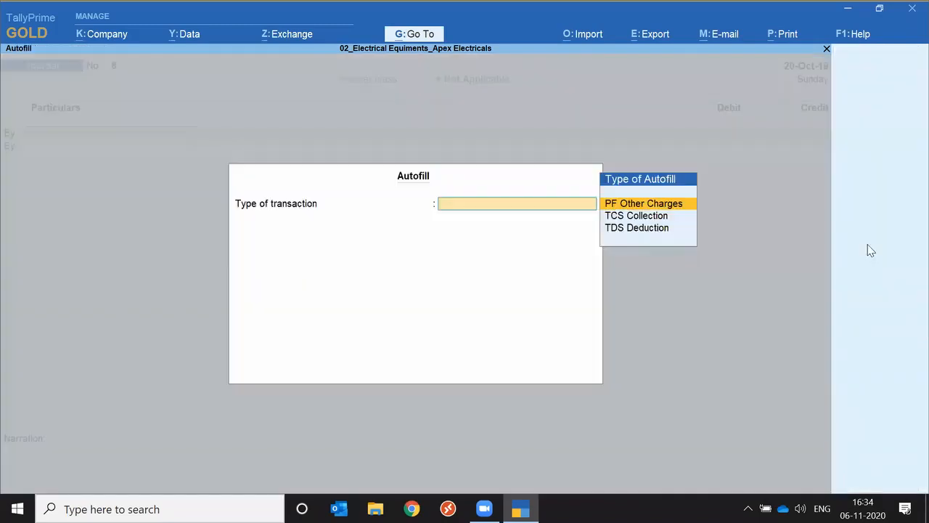
key("Down")
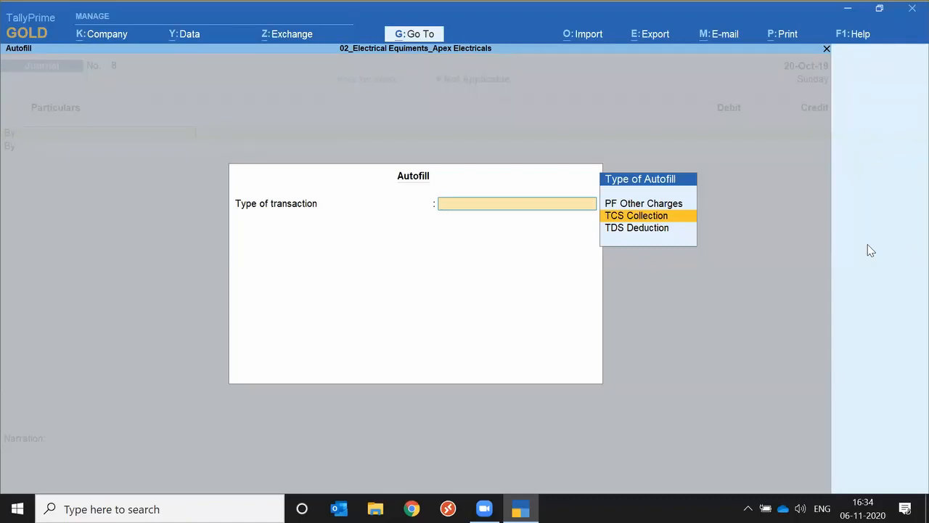
key("Escape")
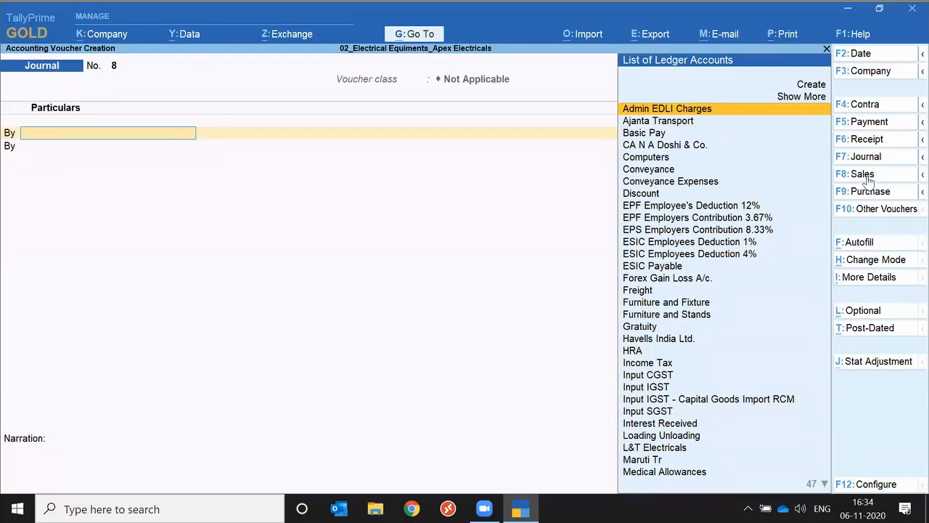
Quit the journal voucher to the Gateway of Tally and reopen voucher creation
key("Escape")
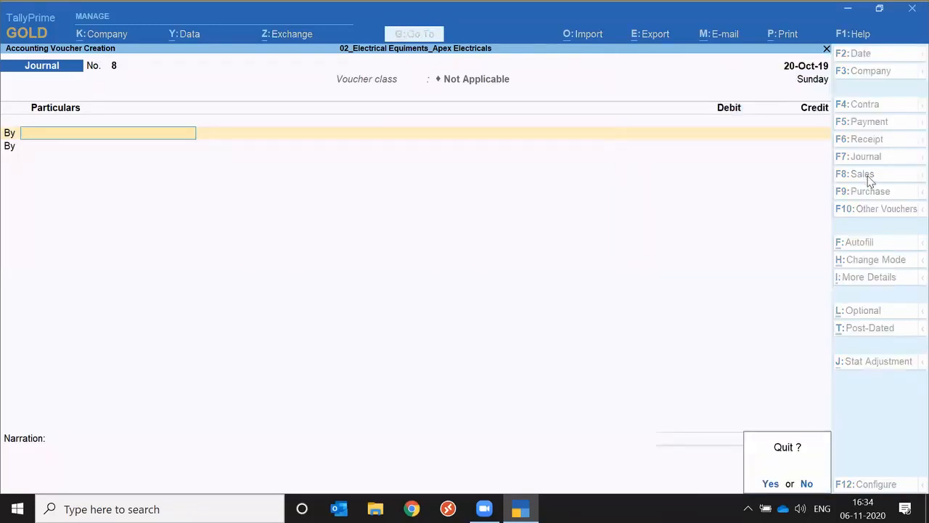
key("y")
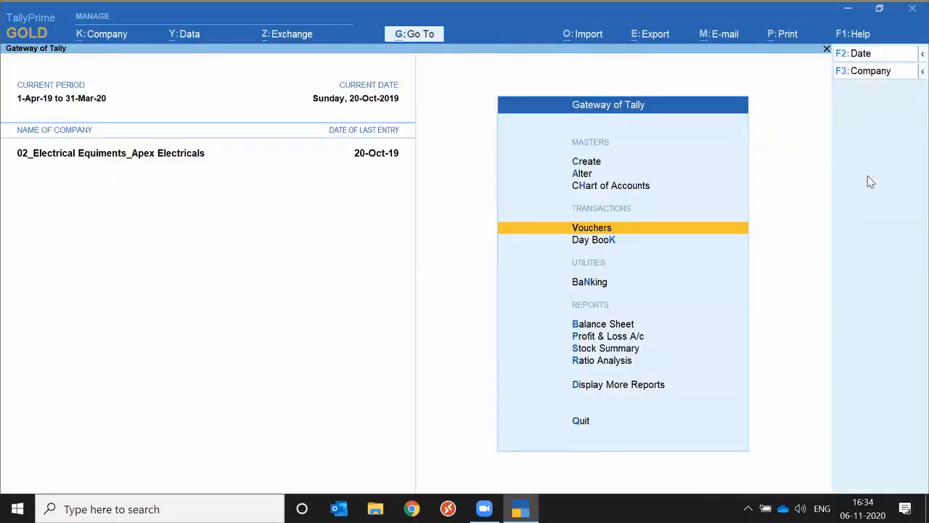
key("Return")
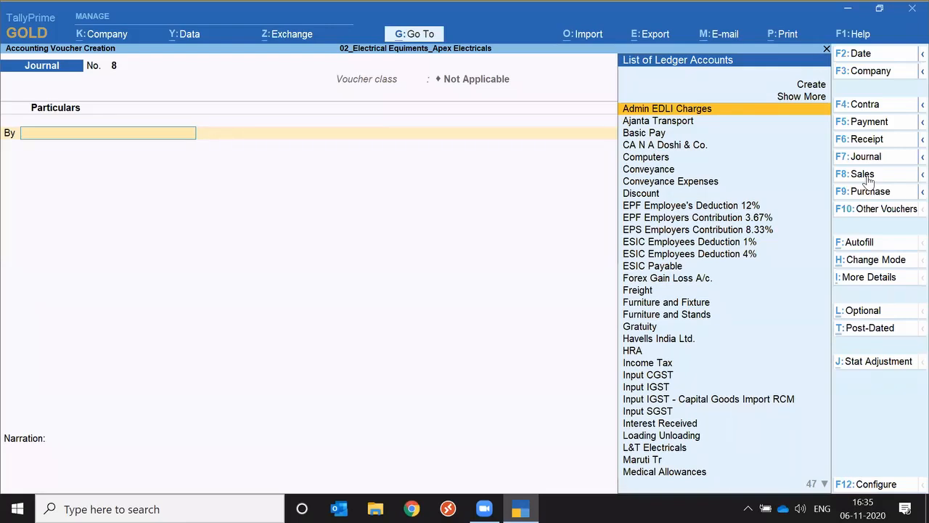
Switch to a Sales voucher and set its voucher class to Auto Tax Cal
left_click(865, 174)
key("Return")
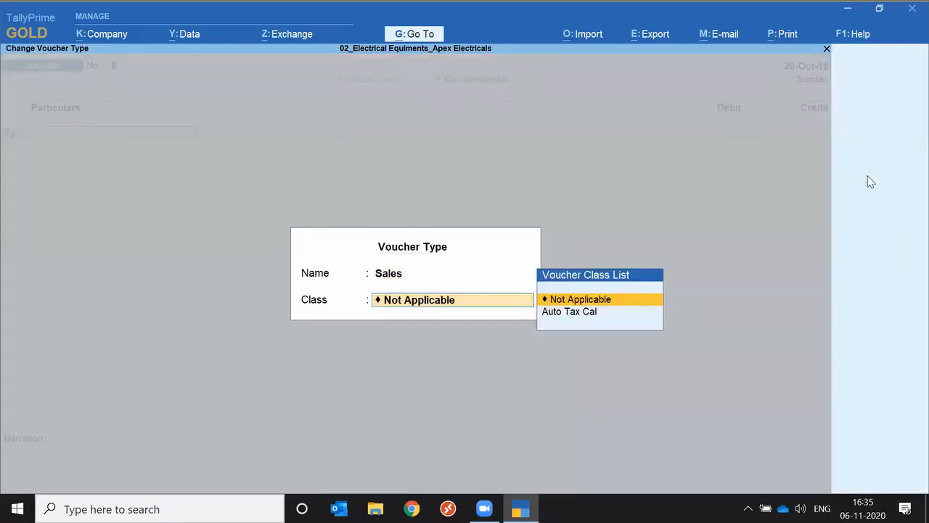
key("Return")
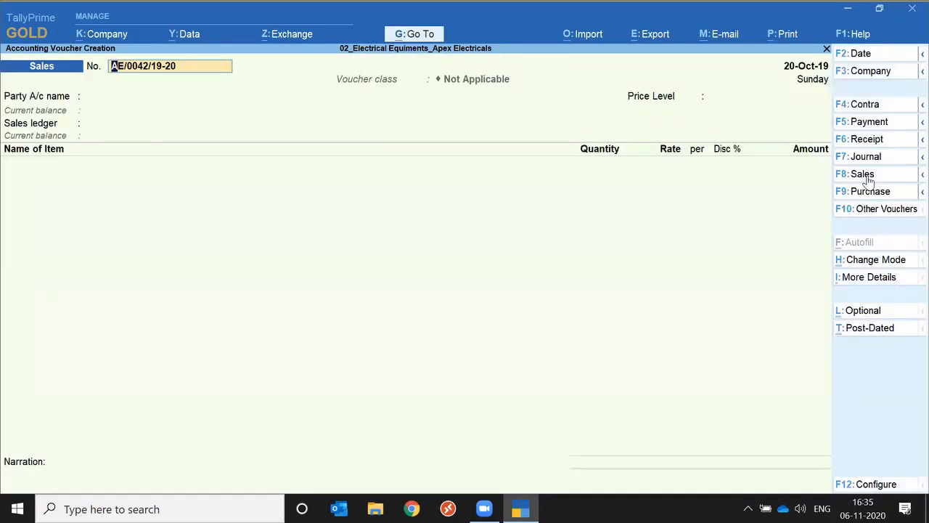
left_click(868, 178)
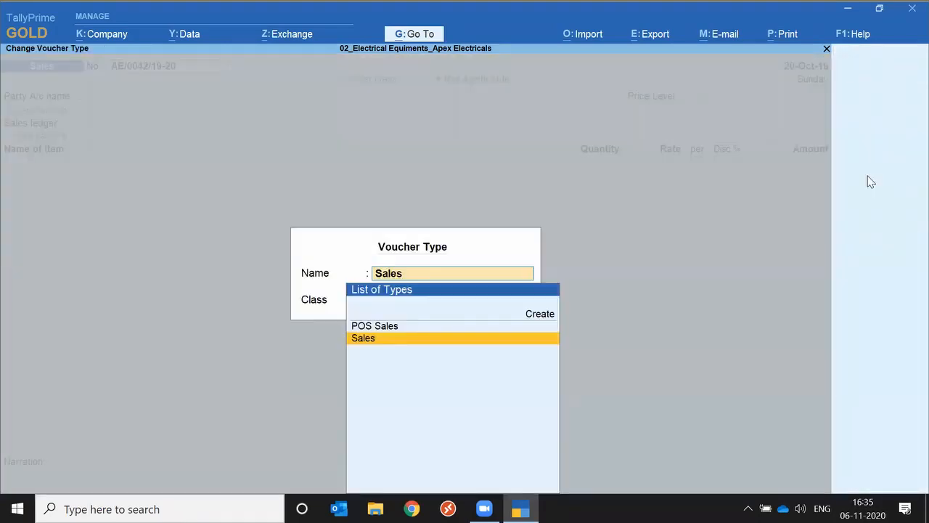
key("Return")
key("Down")
key("Return")
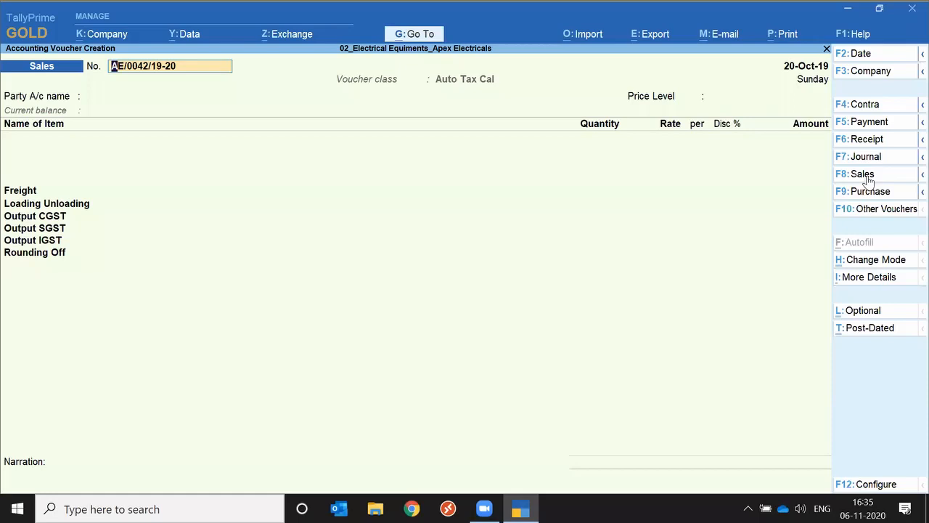
Keep the suggested voucher number and choose SD Aarti Enterprises as the party account
key("Return")
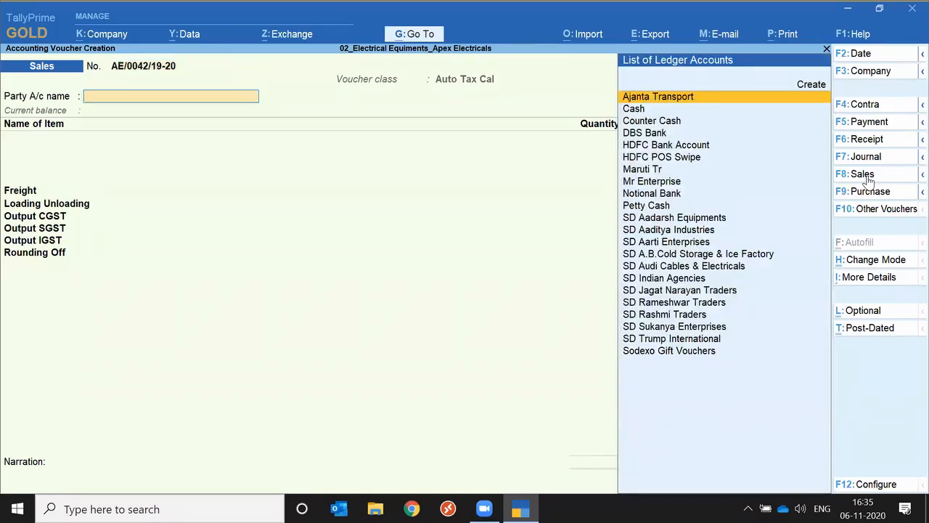
key("Down")
key("Down")
key("Down")
key("Down")
key("Down")
key("Down")
key("Down")
key("Down")
key("Down")
key("Down")
key("Down")
key("Down")
key("Down")
key("Down")
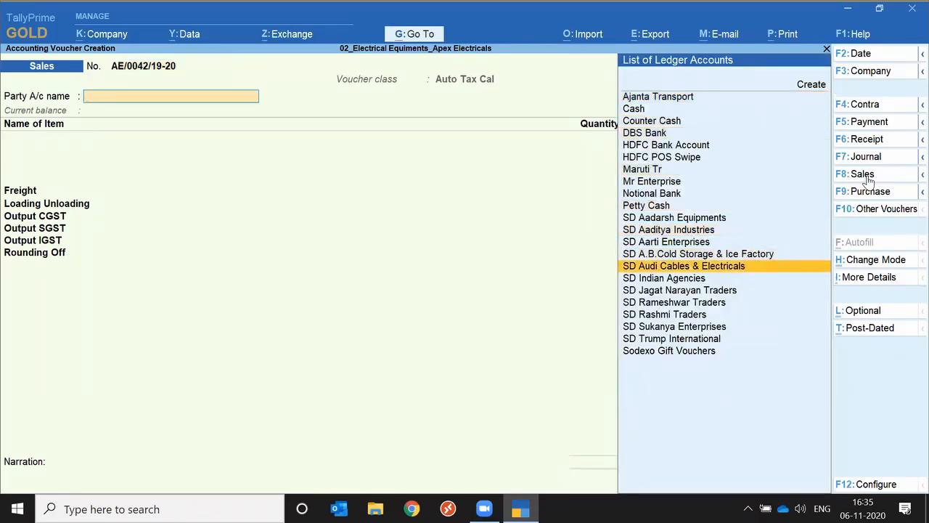
key("Up")
key("Down")
key("Down")
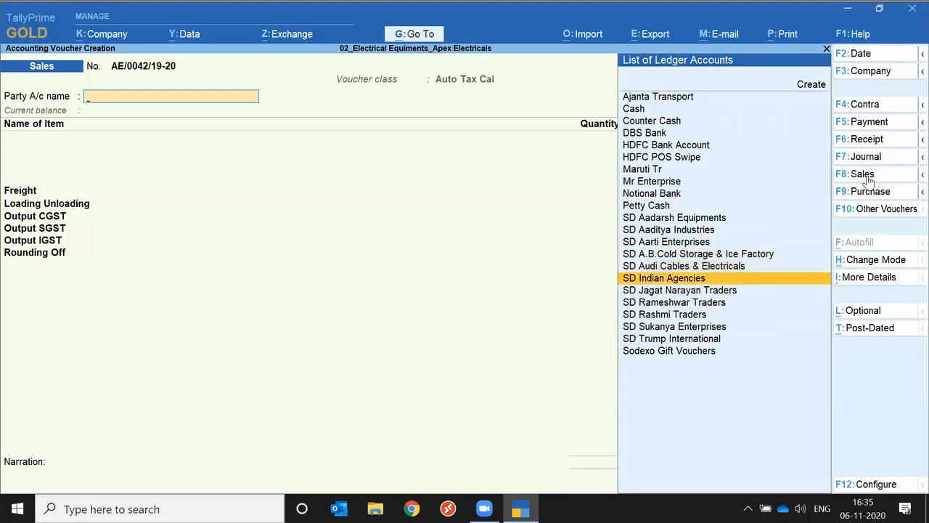
key("Down")
key("Down")
key("Down")
key("Up")
key("Up")
key("Up")
key("Up")
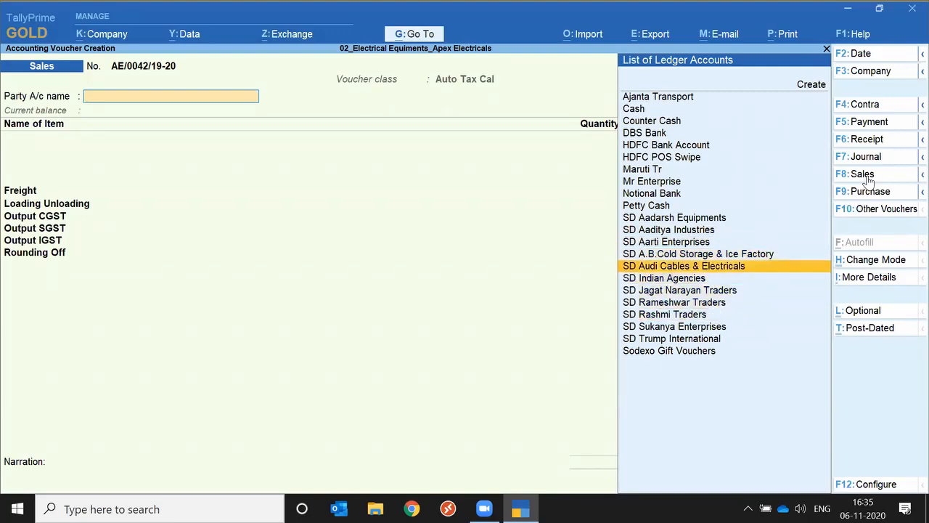
key("Up")
key("Up")
key("Return")
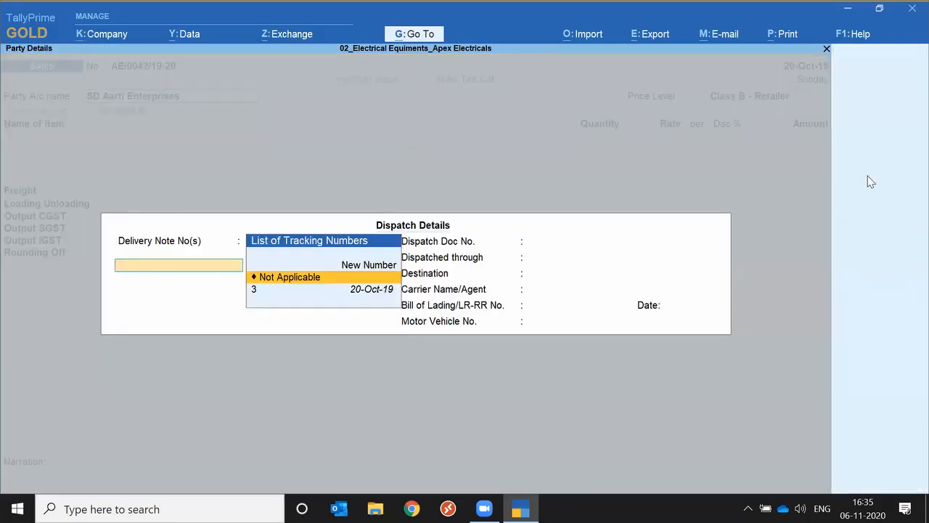
Link delivery note 3 dated 20-Oct-19, and accept the party details and price level Class B - Retailer
key("Down")
key("Return")
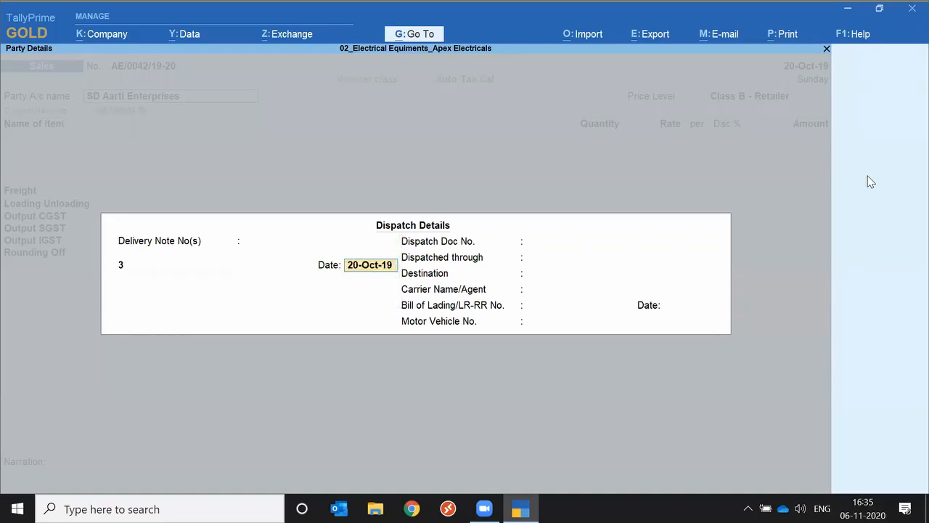
key("Return")
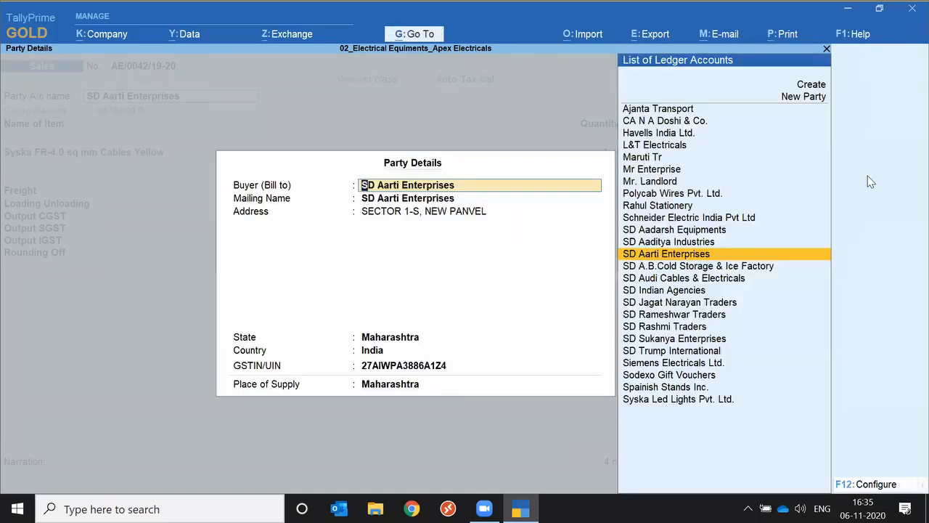
key("Return")
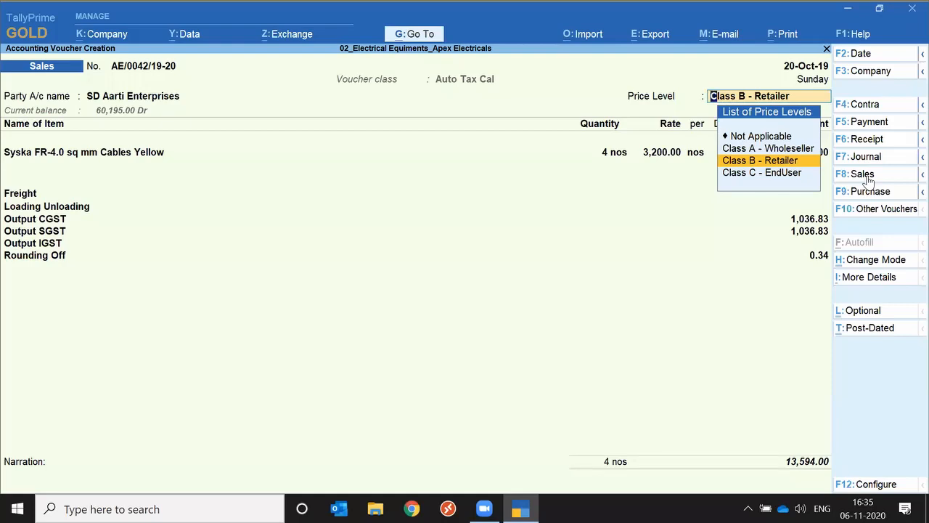
key("Return")
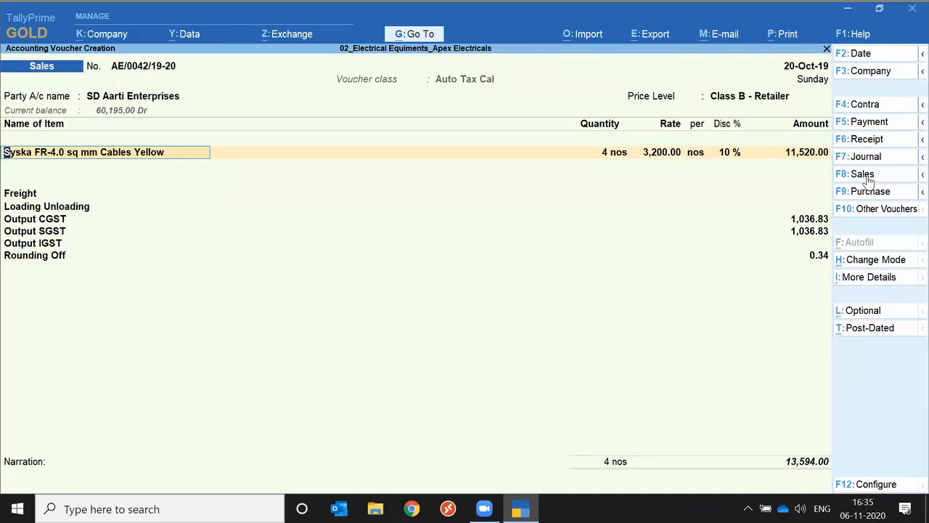
Examine the detail types and ledgers offered in More Details, and return to the details of stock item Syska FR-4.0 sq mm Cables Yellow
left_click(873, 280)
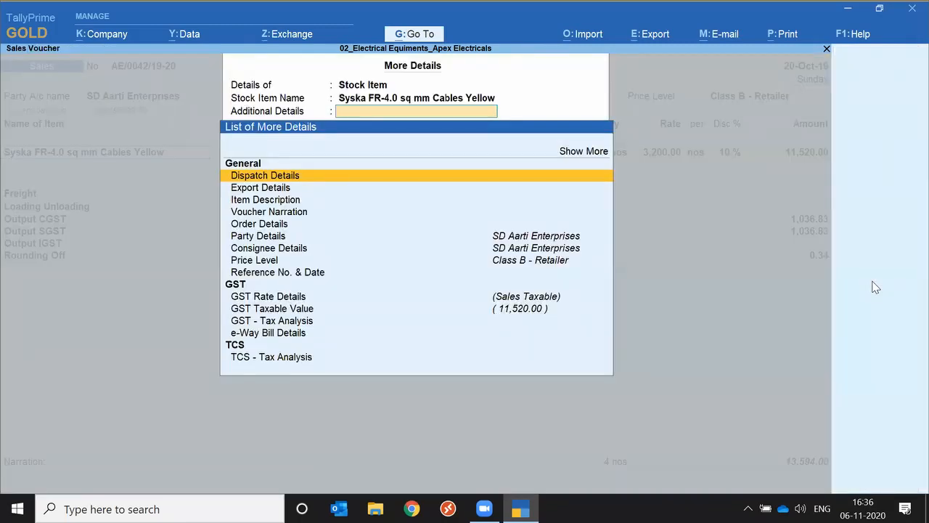
key("BackSpace")
key("BackSpace")
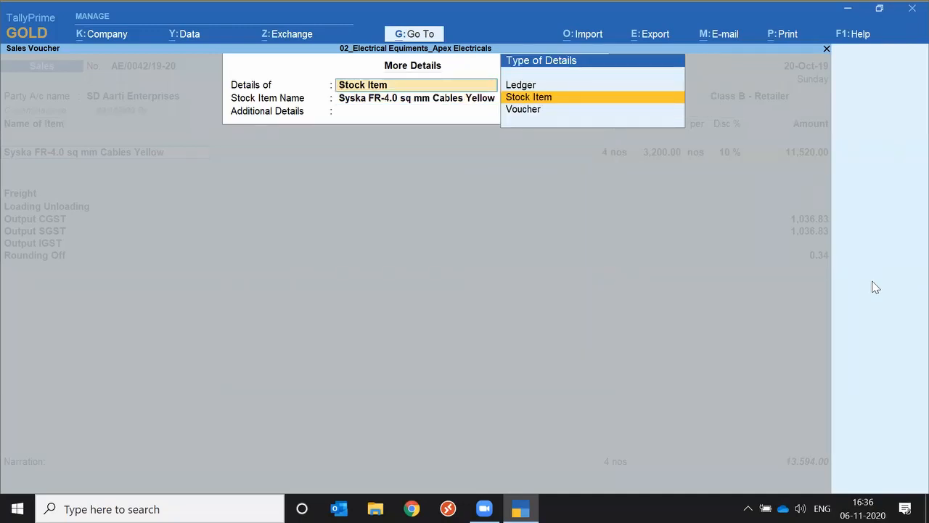
key("Up")
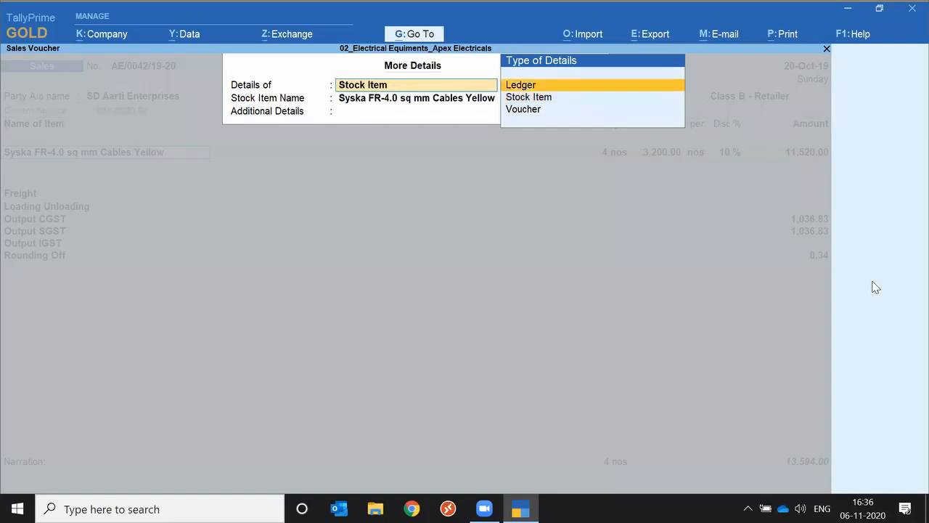
key("Return")
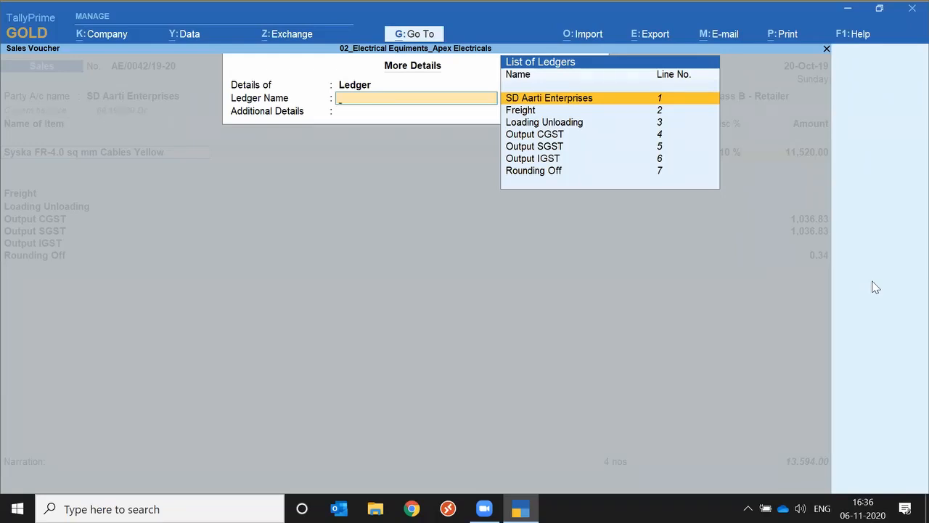
key("BackSpace")
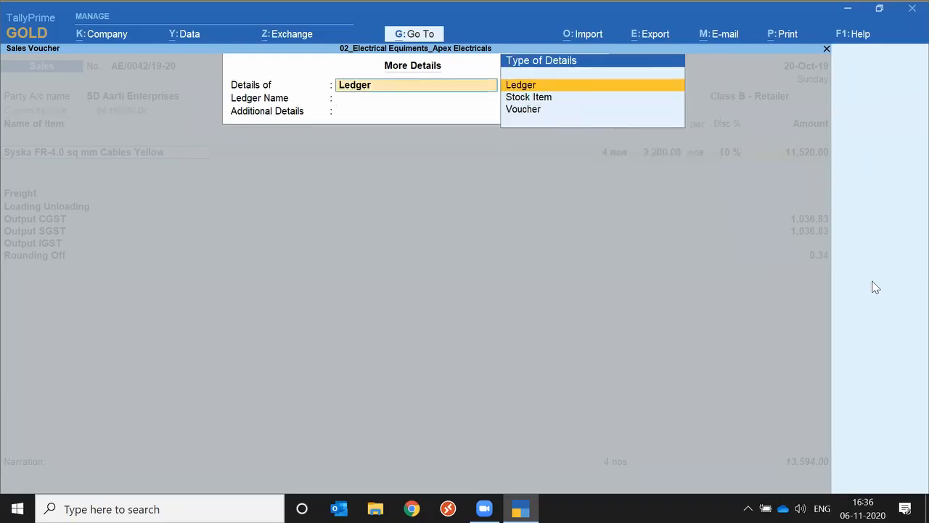
key("Down")
key("Return")
key("Return")
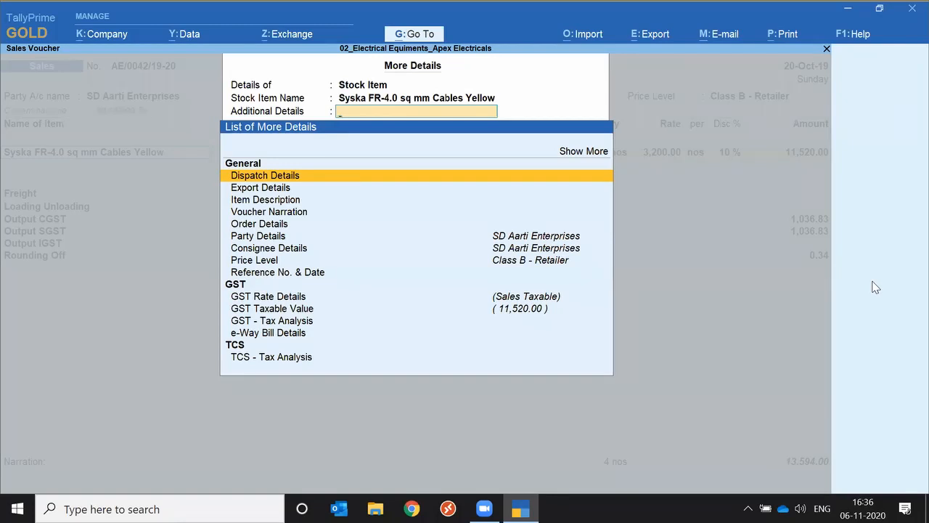
Open the GST Rate Details from the stock item's list of additional details
key("Down")
key("Down")
key("Down")
type("T")
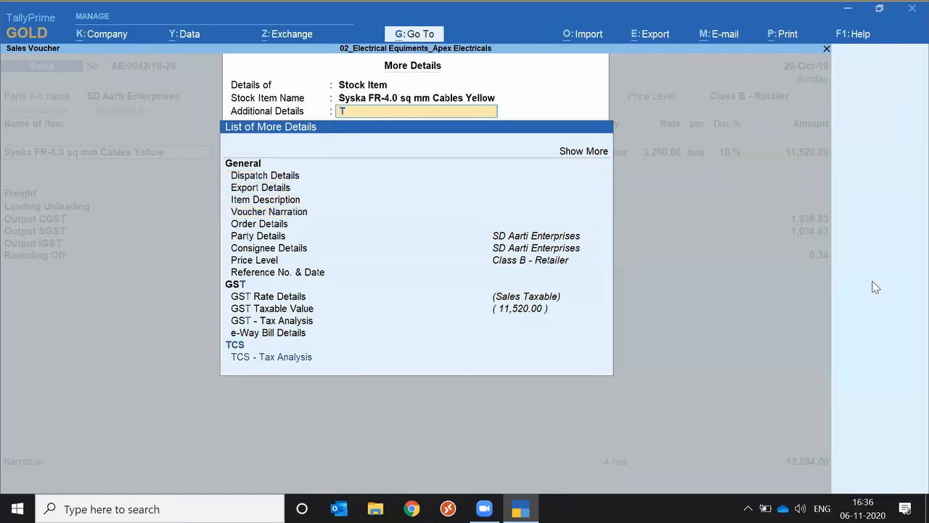
key("Up")
key("Up")
key("Up")
key("Up")
key("Up")
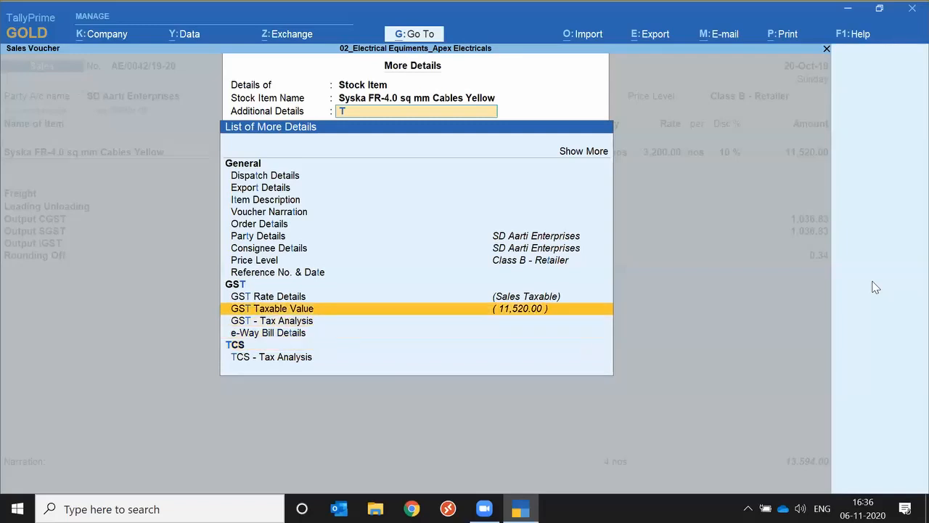
key("Down")
key("Up")
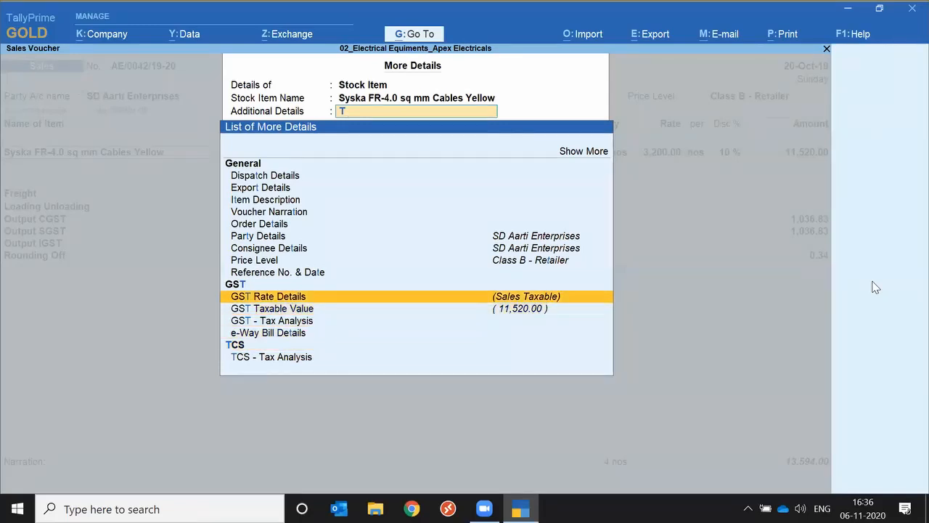
key("Return")
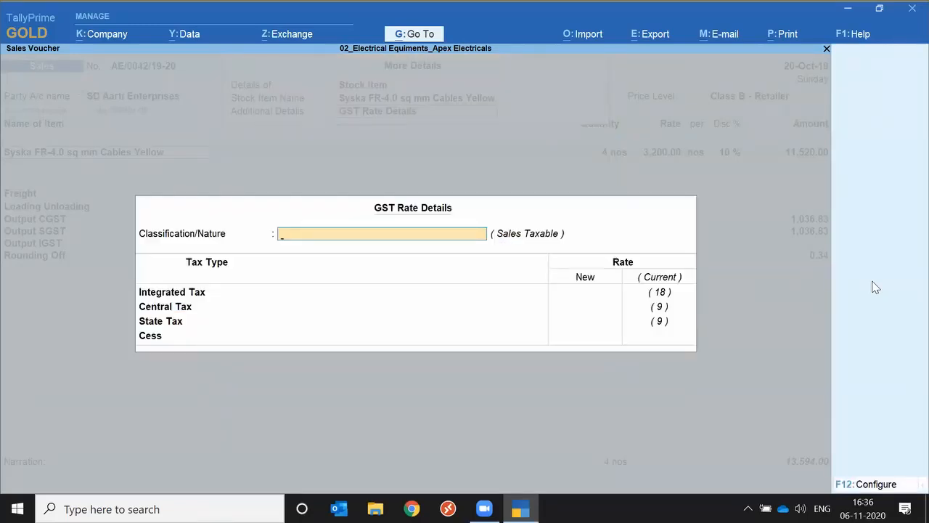
Set the GST classification to Sales Taxable and the new Integrated Tax rate to 5, and accept the GST rate details
key("space")
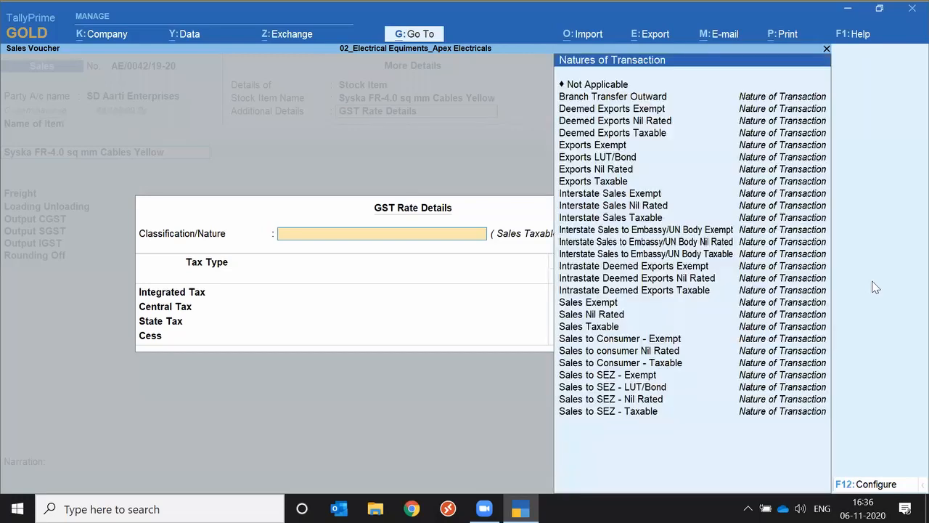
type("Taxa")
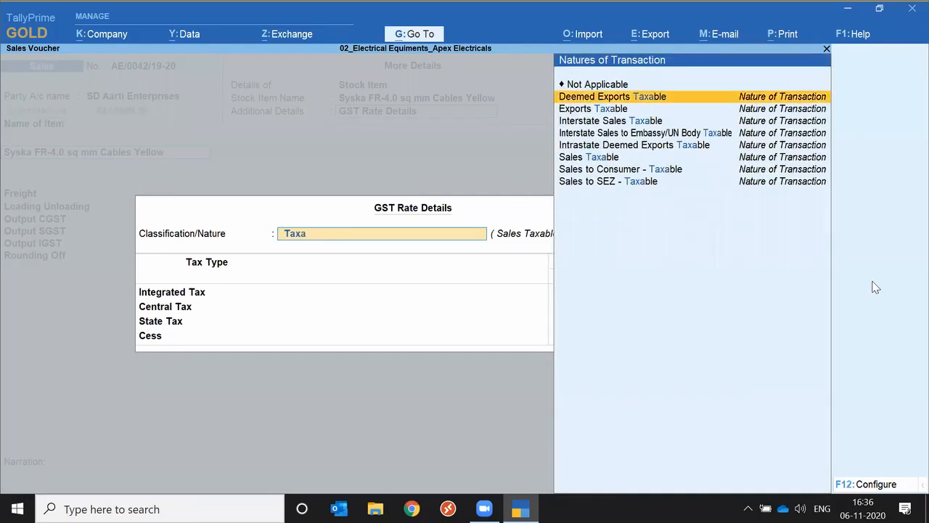
key("Down")
key("Down")
key("Down")
key("Down")
key("Down")
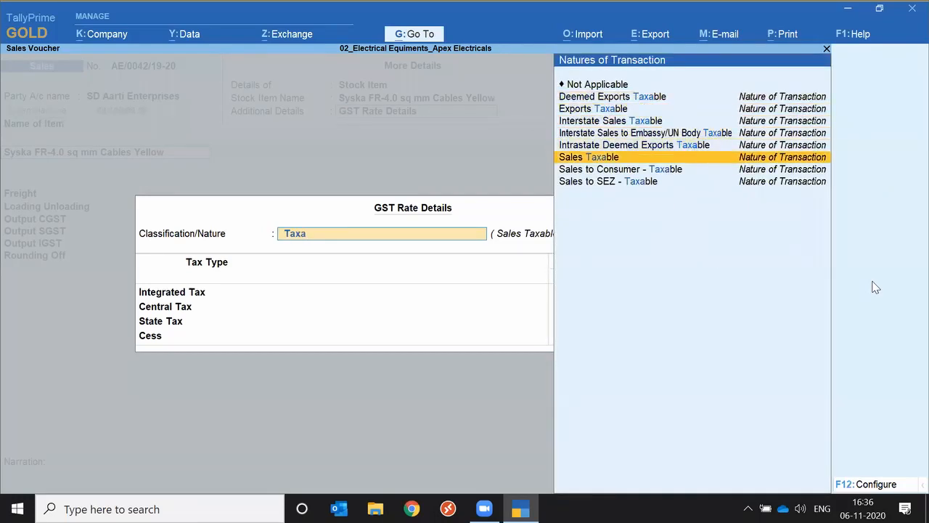
key("Return")
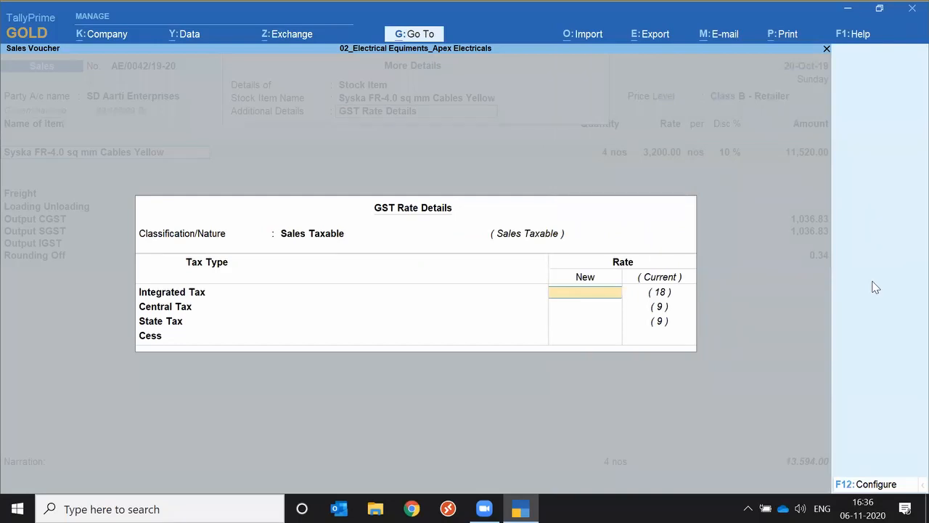
type("5")
key("Return")
Accept the cable's item allocation for godown Sanpada and leave the Freight and Loading Unloading amounts empty
key("Return")
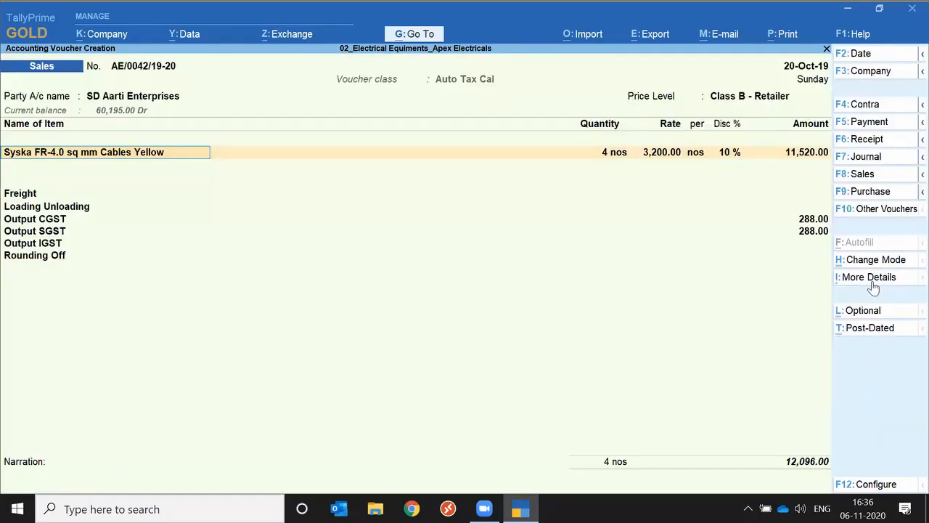
key("Return")
key("Return")
key("Return")
key("Return")
key("Return")
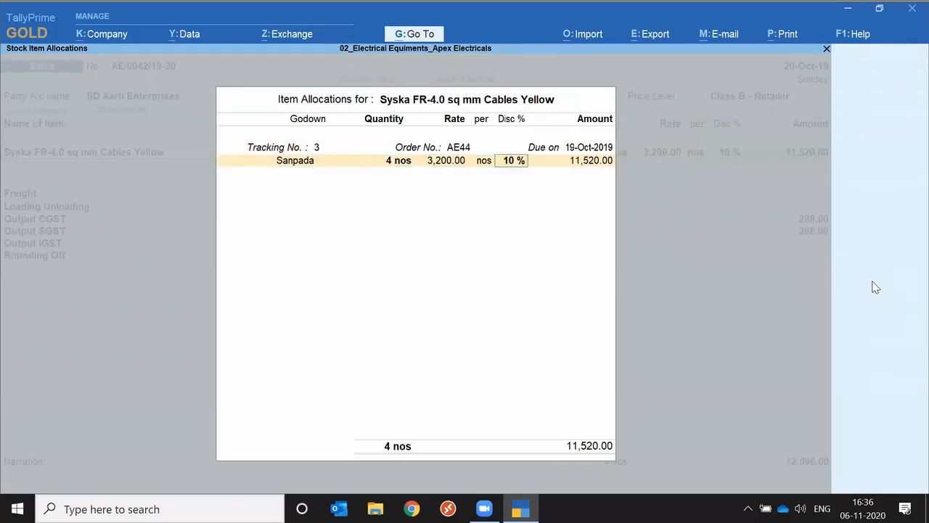
key("Return")
key("Return")
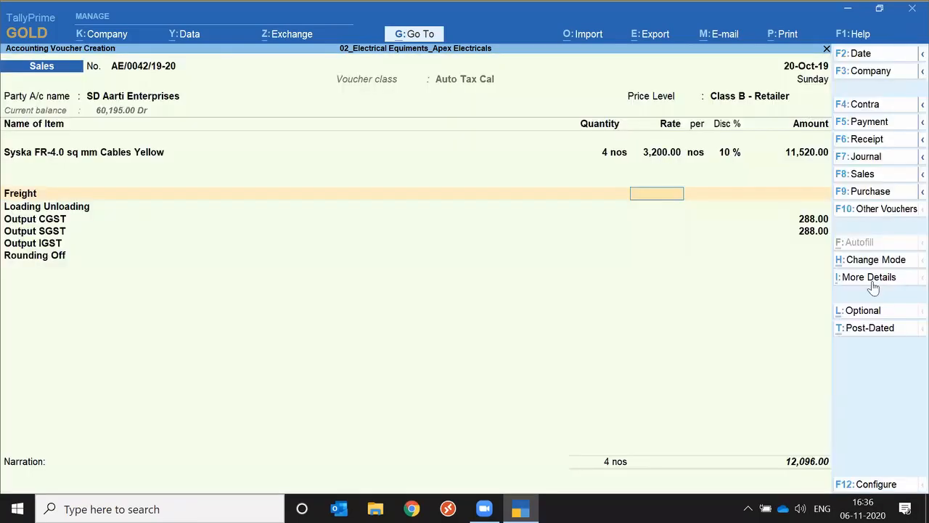
key("Return")
Accept the bill-wise New Ref for the party and save the sales voucher, accepting the modified tax details with conflicts
key("Return")
key("Return")
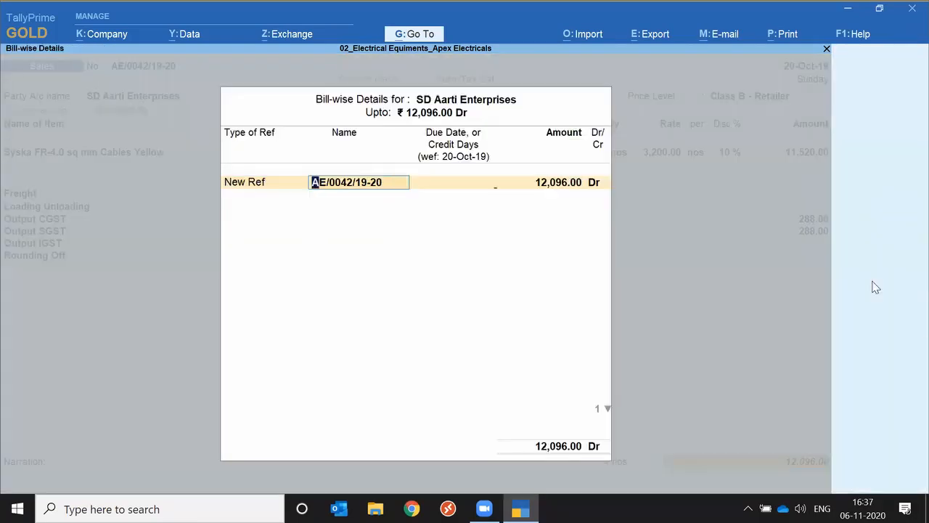
key("Return")
key("Return")
key("Return")
key("Return")
key("Return")
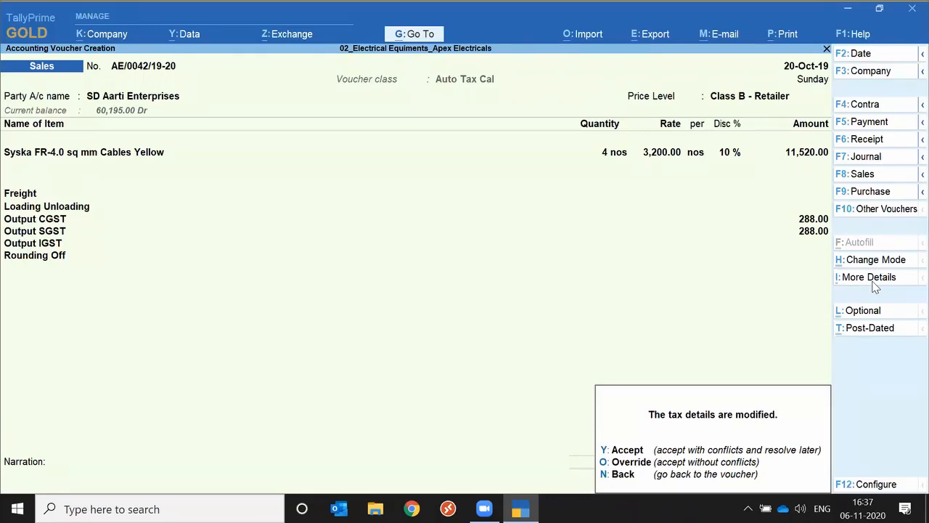
key("y")
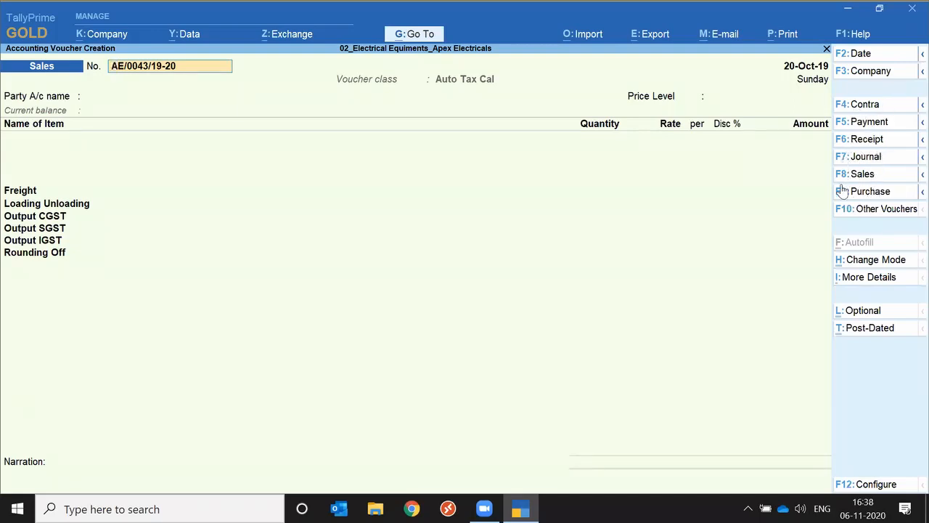
Open the list of all voucher types from the new sales voucher
key("alt")
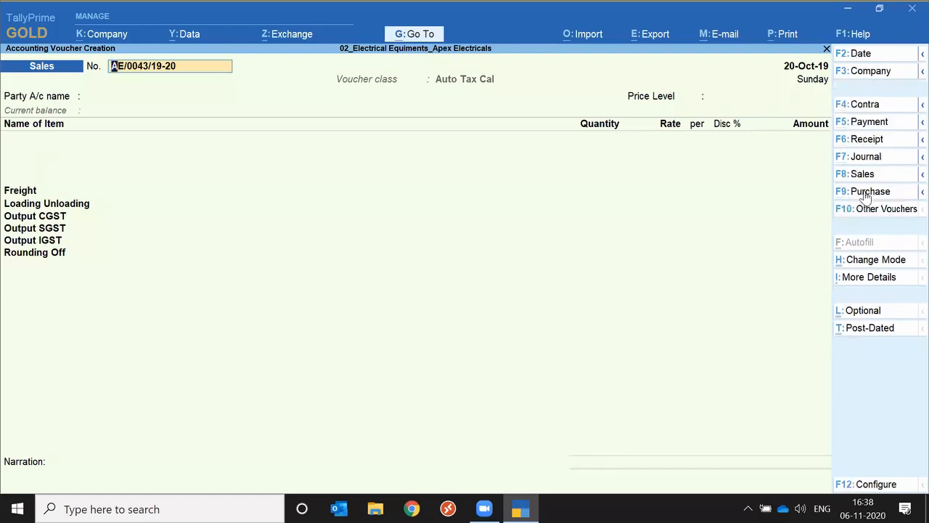
key("ctrl")
left_click(890, 213)
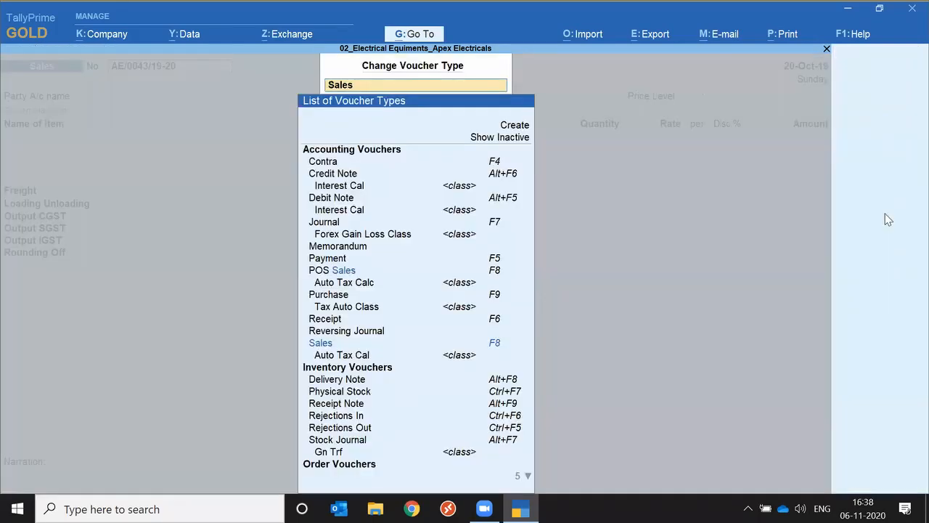
Change the voucher type to Journal
type("Jou")
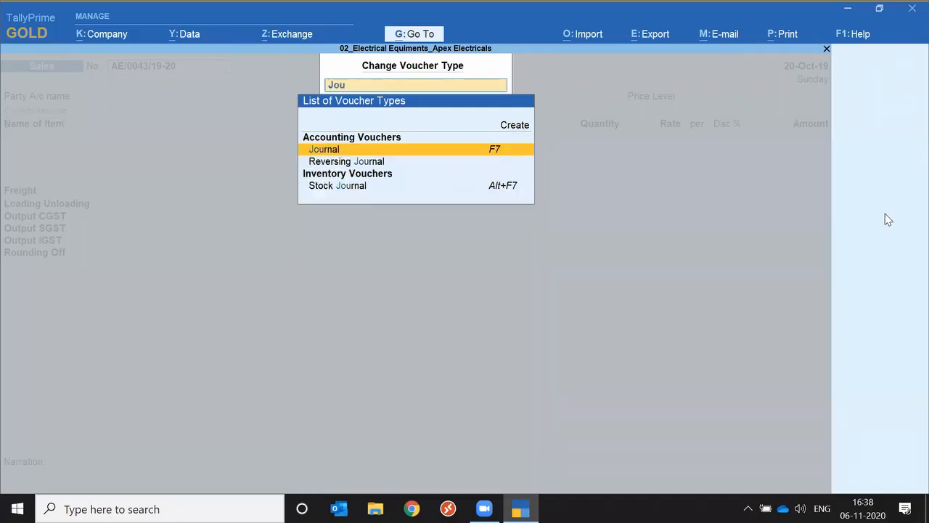
key("Return")
key("Return")
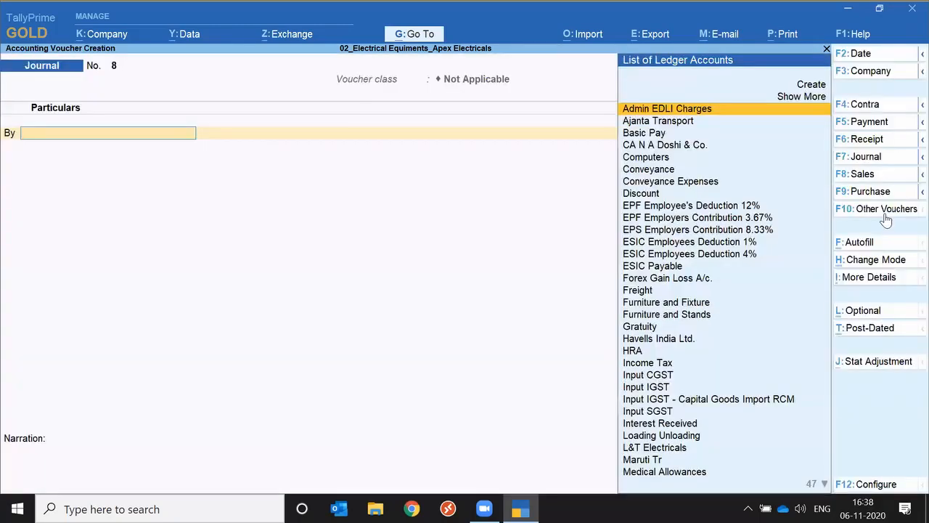
Switch the journal voucher to a Delivery Note, and quit voucher creation without saving
left_click(886, 219)
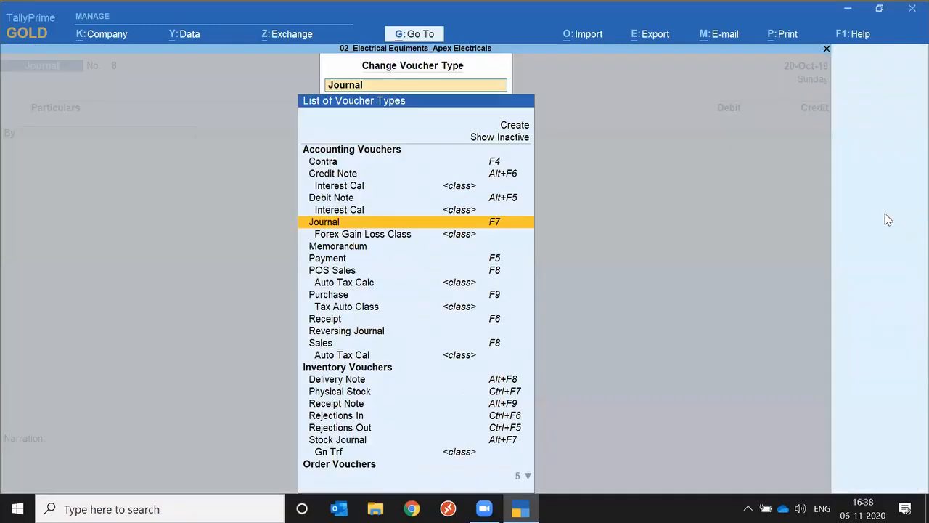
type("Del")
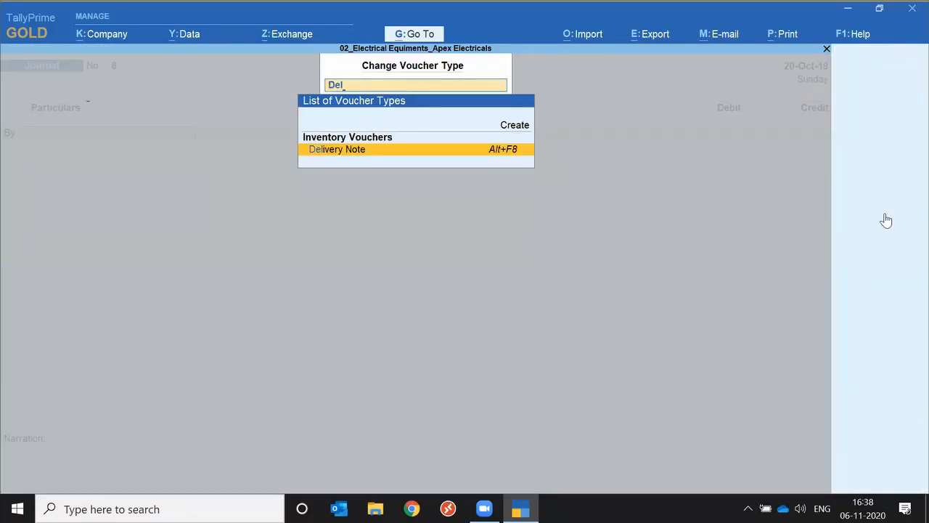
key("Return")
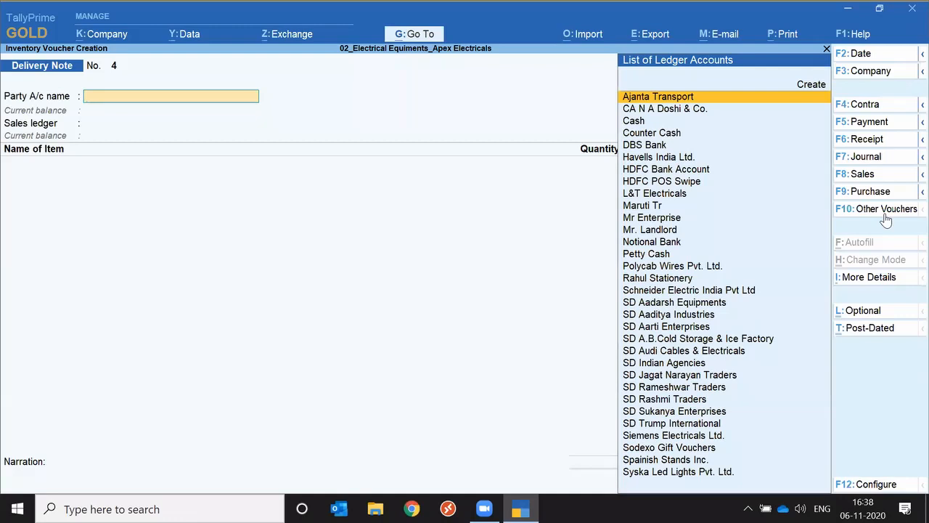
key("Escape")
key("y")
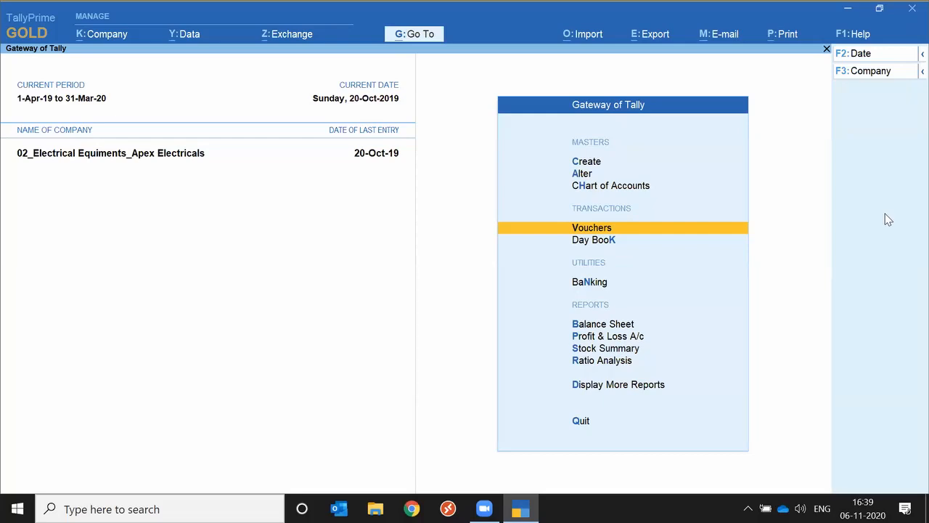
Open the SD Rashmi Traders sales voucher dated 20-Oct-19 from the Day Book for alteration
key("Down")
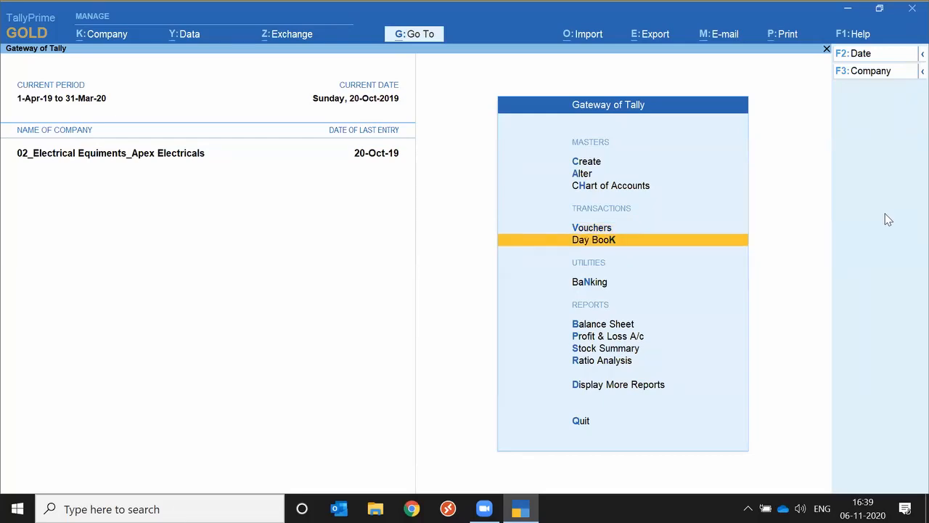
key("Return")
key("Down")
key("Down")
key("Down")
key("Down")
key("Down")
key("Down")
key("Down")
key("Down")
key("Down")
key("Down")
key("Down")
key("Down")
key("Down")
key("Down")
key("Down")
key("Down")
key("Down")
key("Down")
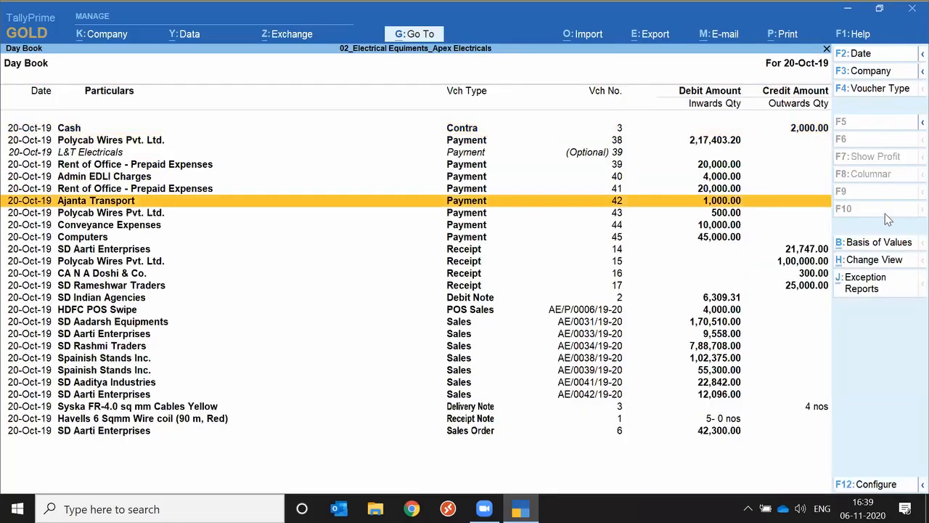
key("Return")
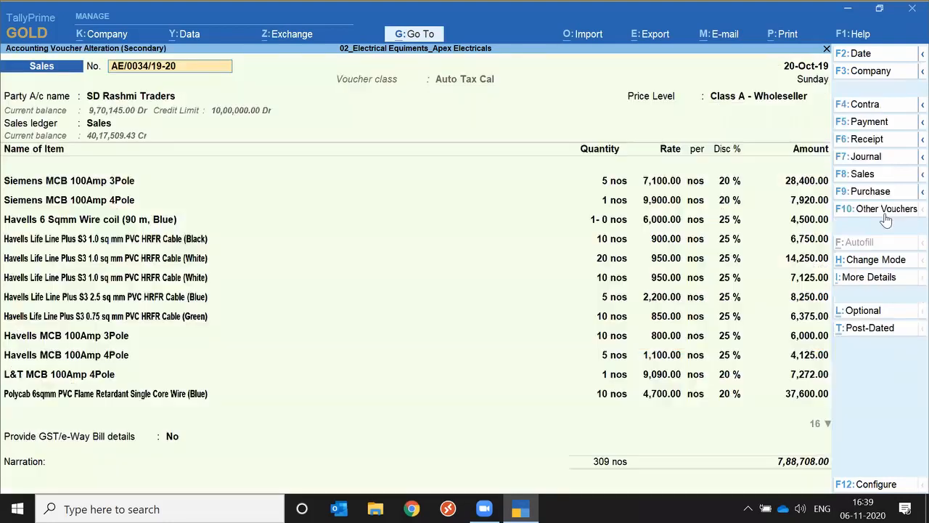
Go through the voucher's header and the item allocations for Siemens MCB 100Amp 3Pole and 4Pole, keeping the existing values
key("Return")
key("Return")
key("Return")
key("Return")
key("Return")
key("Return")
key("Return")
key("Return")
key("Return")
key("Return")
key("Return")
key("Return")
key("Return")
key("Return")
key("Return")
key("Return")
key("Return")
key("Return")
key("Return")
key("Return")
key("Return")
key("Return")
key("Return")
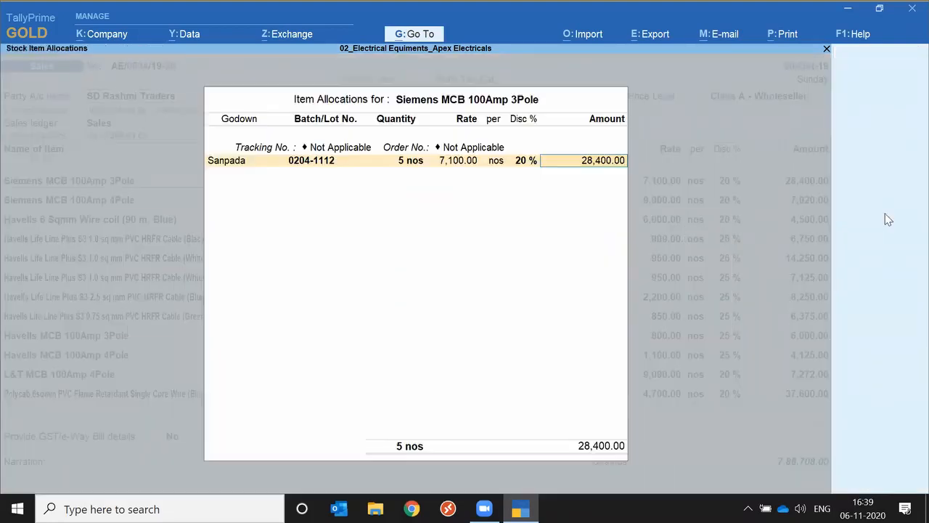
key("Return")
key("Return")
key("Return")
key("Return")
key("Return")
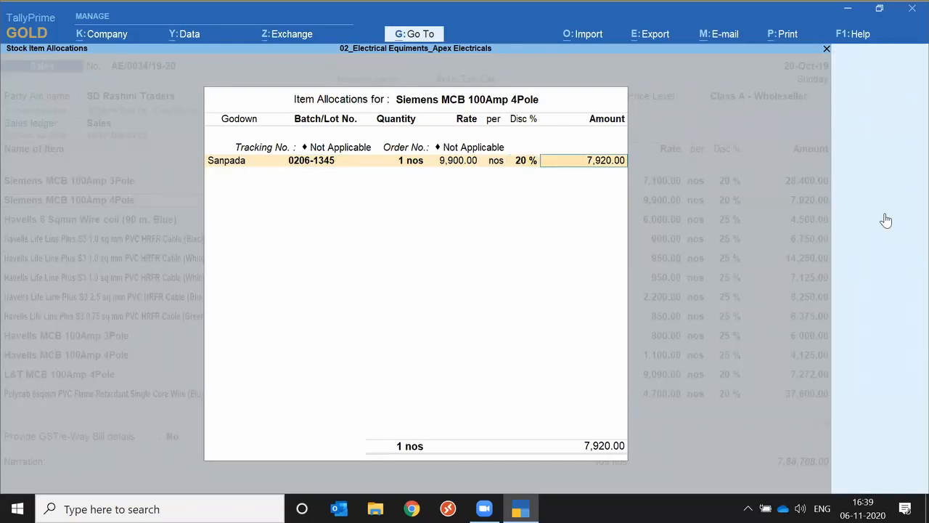
key("Return")
key("Return")
Examine the item lines of the sales voucher from the Havells cables down to the Polycab wires
key("Down")
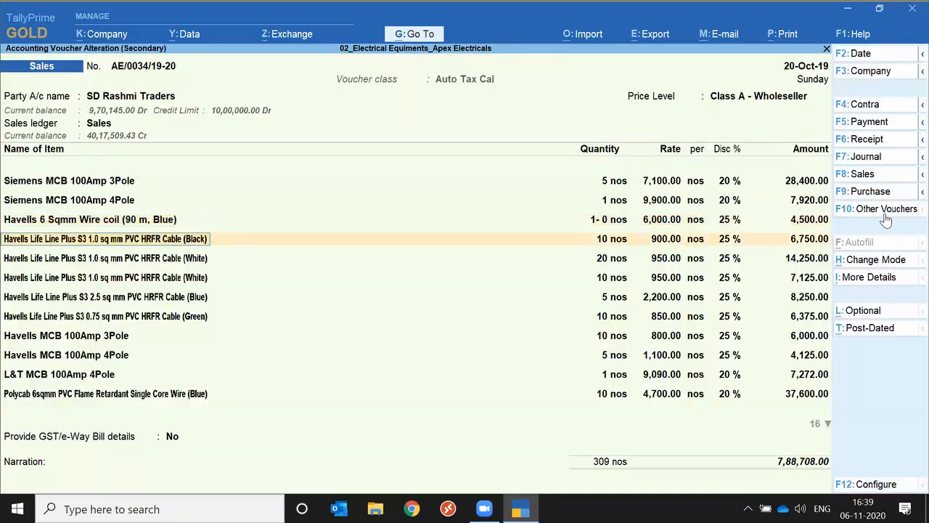
key("Down")
key("Down")
key("Down")
key("Down")
key("Down")
key("Down")
key("Down")
key("Down")
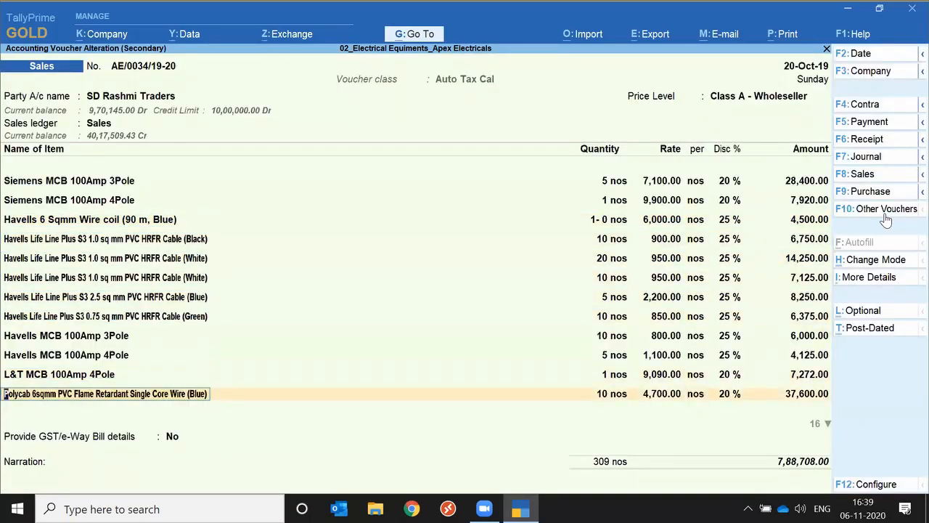
key("Down")
key("Down")
key("Down")
key("Down")
key("Down")
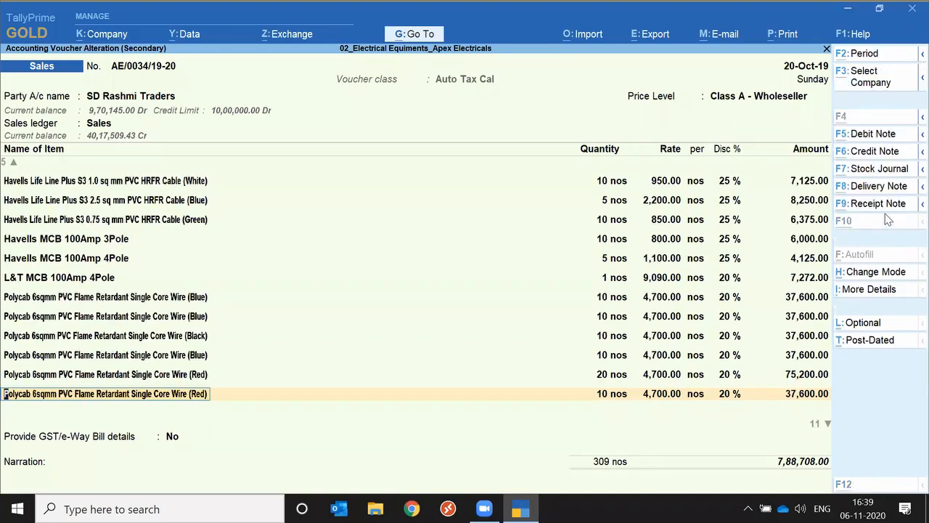
Start printing the current voucher and set Optimise printing to save paper to No in the print configuration
key("alt+p")
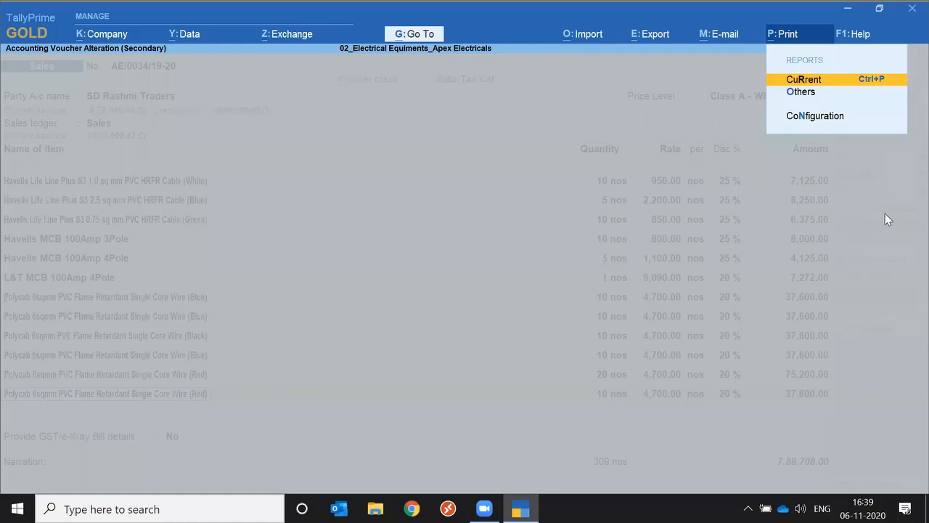
key("Return")
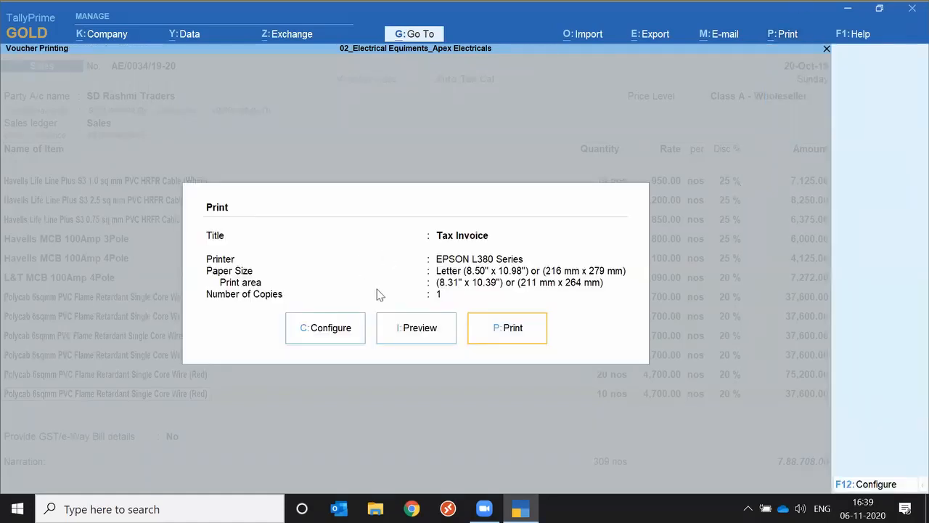
left_click(319, 335)
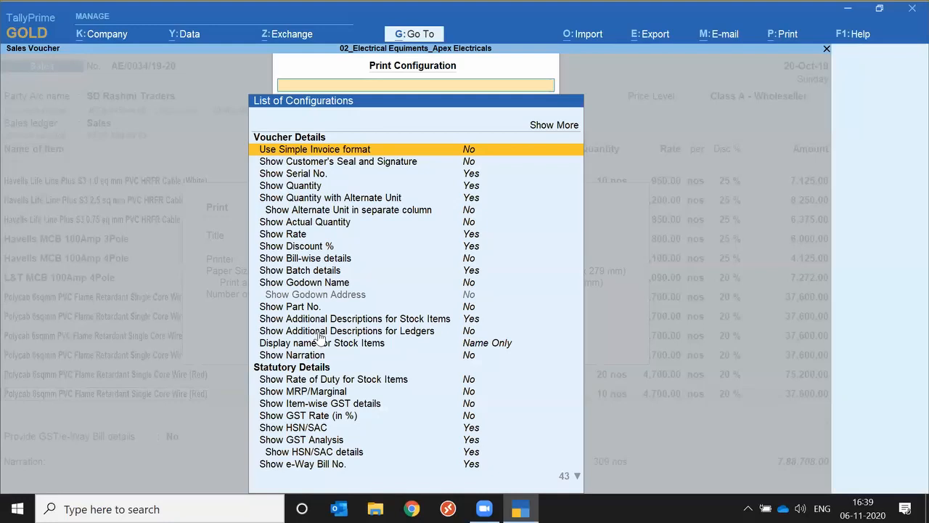
type("op")
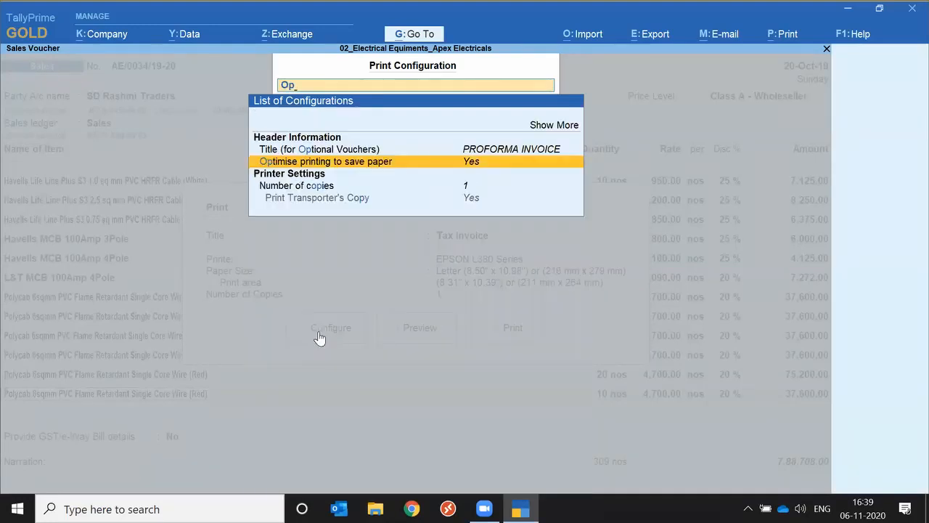
key("Return")
key("Escape")
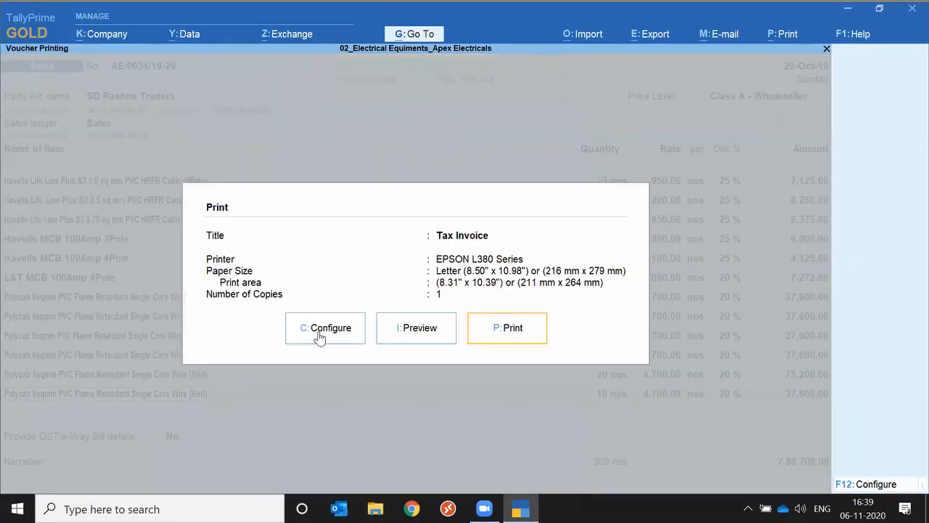
Preview the Tax Invoice, page through to its last page and close the preview
left_click(441, 331)
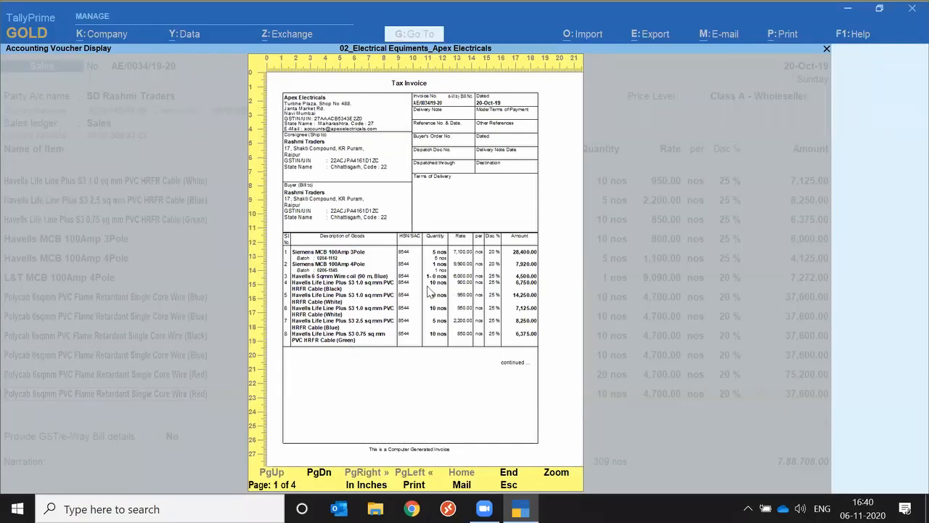
key("Page_Down")
key("Page_Down")
key("Page_Down")
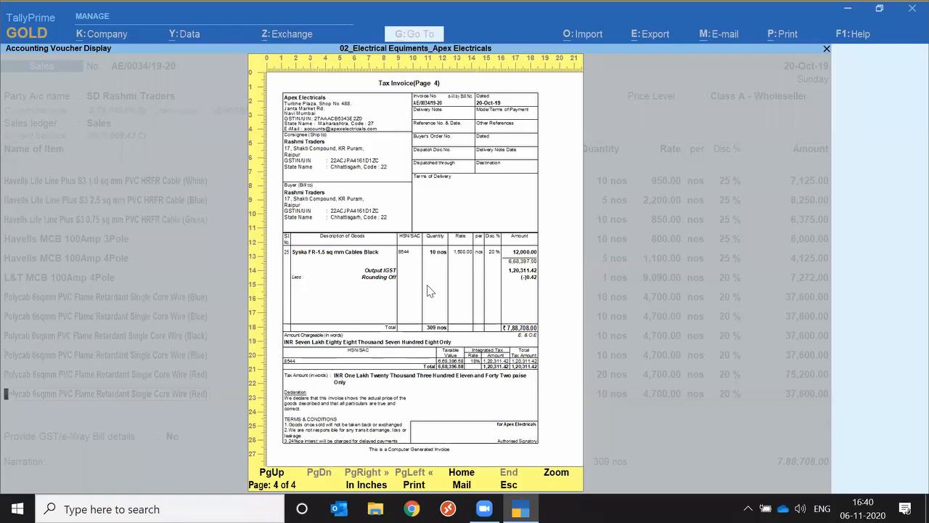
key("Escape")
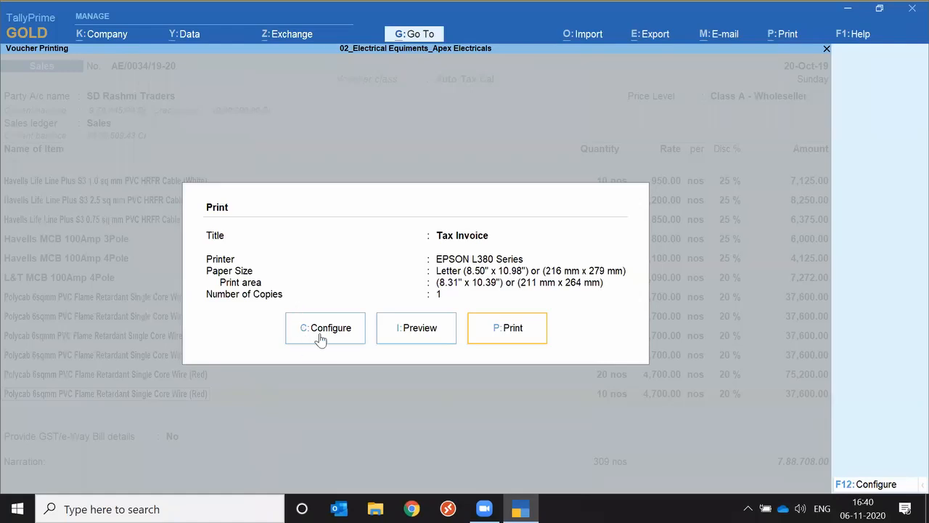
Set Optimise printing to save paper and Choose details to show second page onwards to Yes, keeping the second-page details as listed
left_click(320, 338)
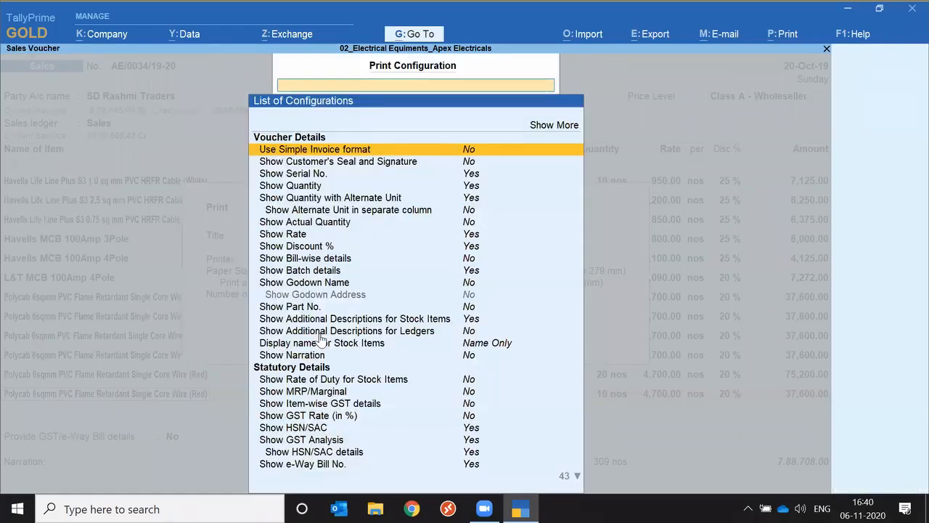
type("Op")
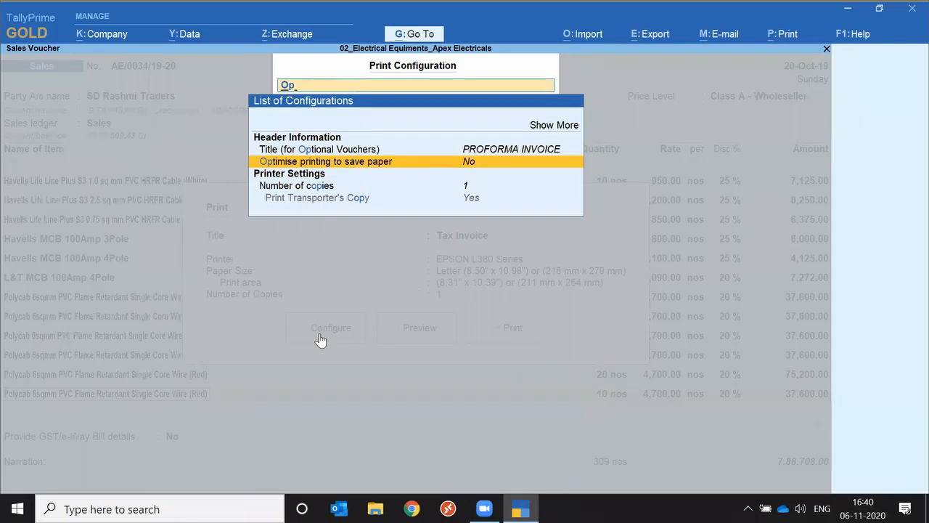
key("Return")
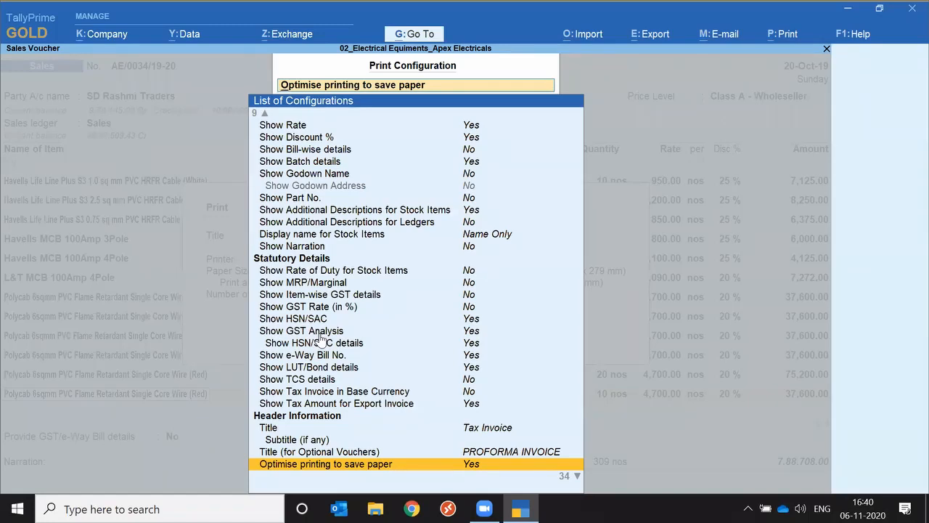
key("Down")
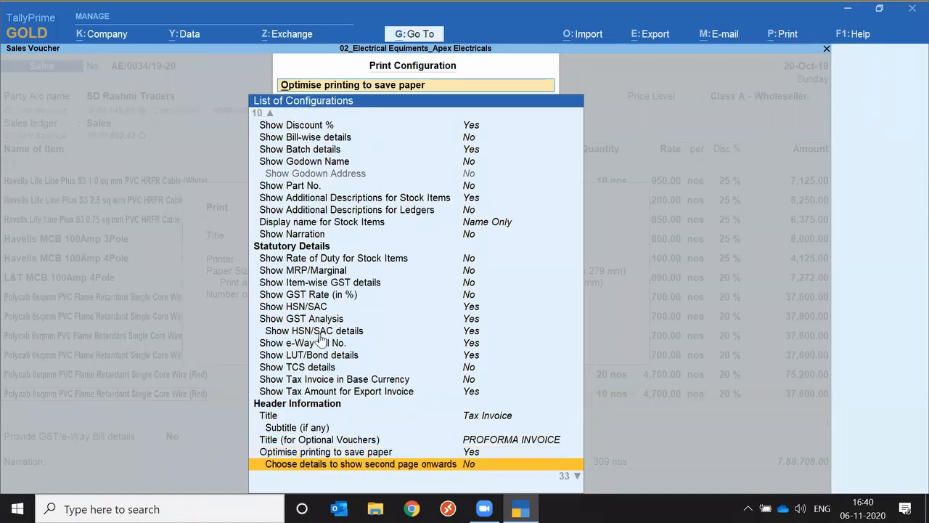
key("Return")
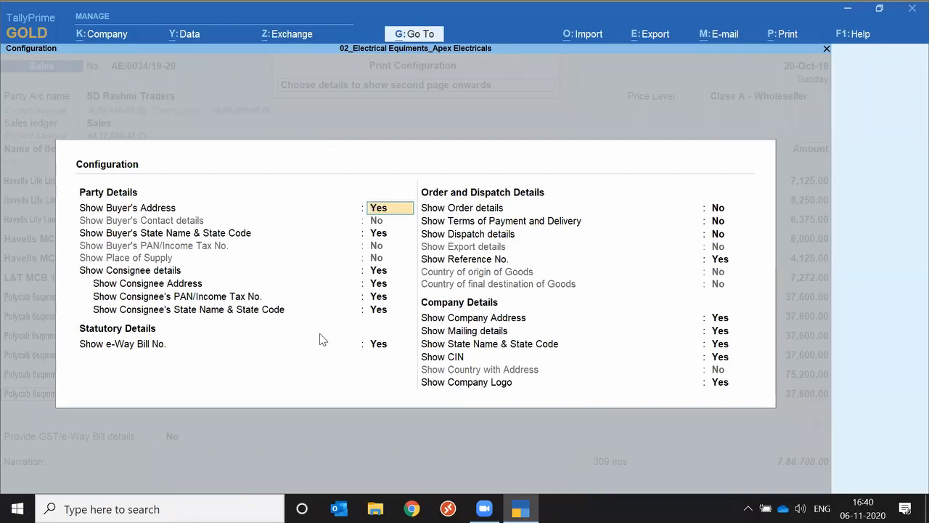
key("Escape")
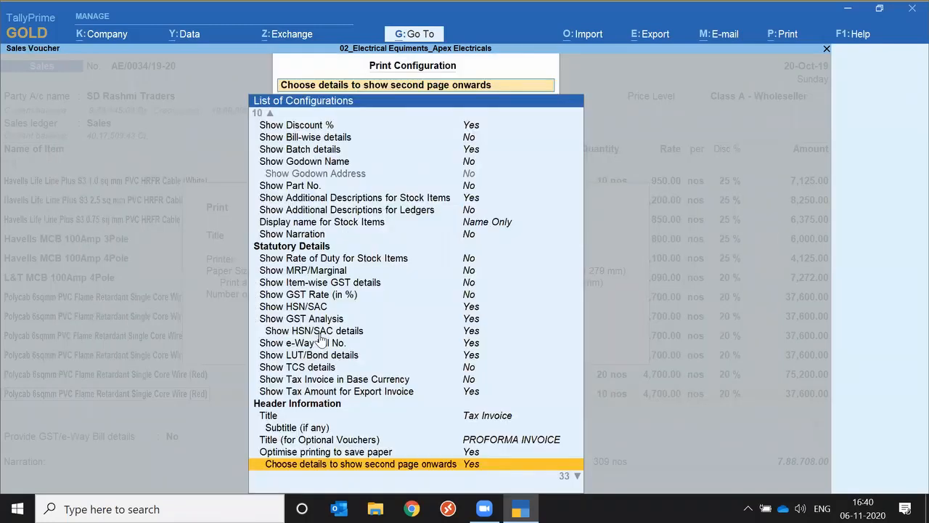
key("Escape")
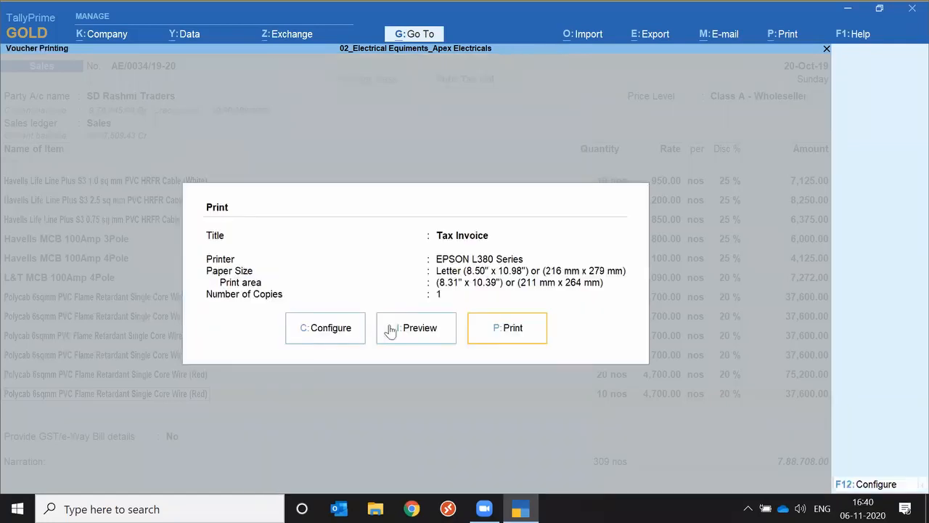
Preview the Tax Invoice with optimised printing, compare its two pages, and leave the preview and print dialog
left_click(423, 334)
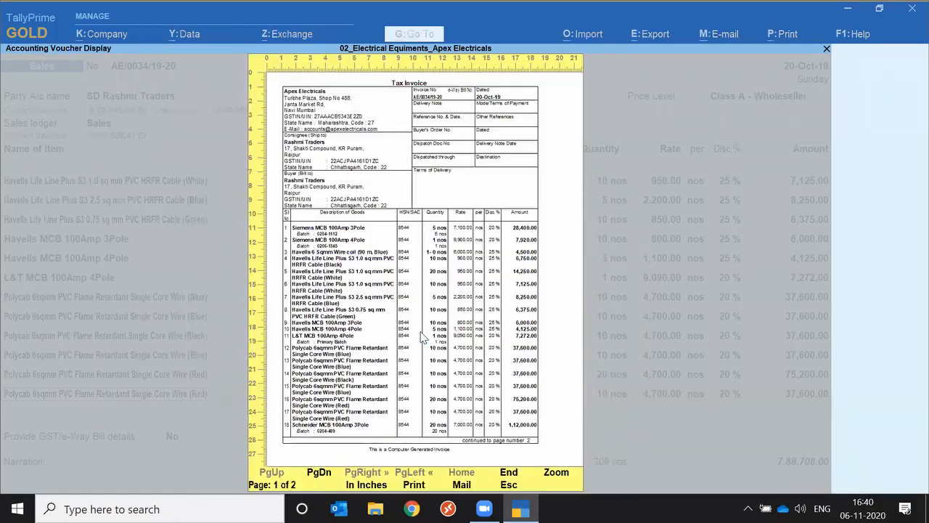
key("Page_Down")
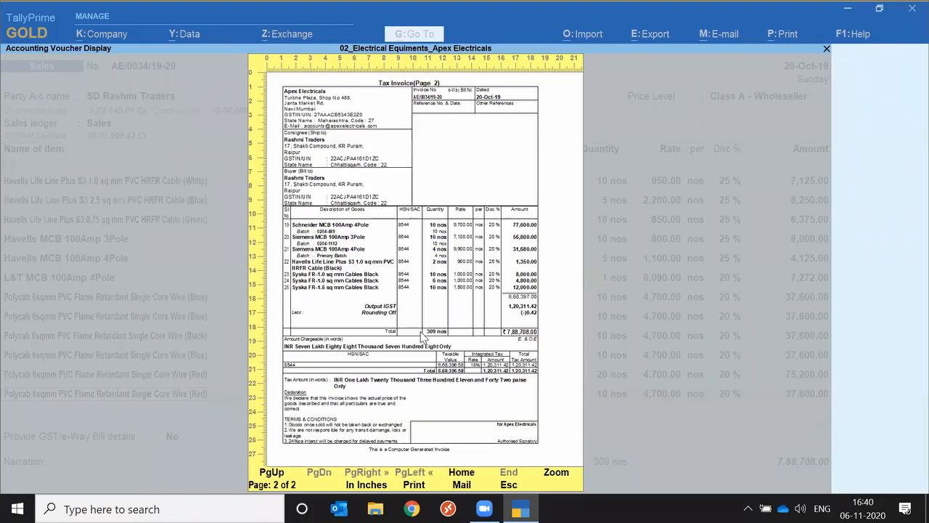
key("Page_Up")
key("Page_Down")
key("Escape")
key("Escape")
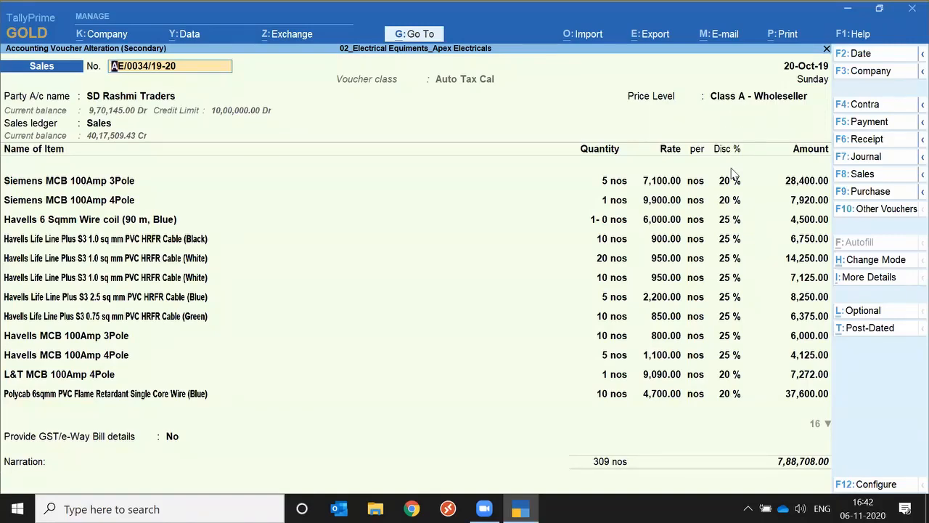
Open the list of other printable reports from the sales voucher
left_click(116, 273)
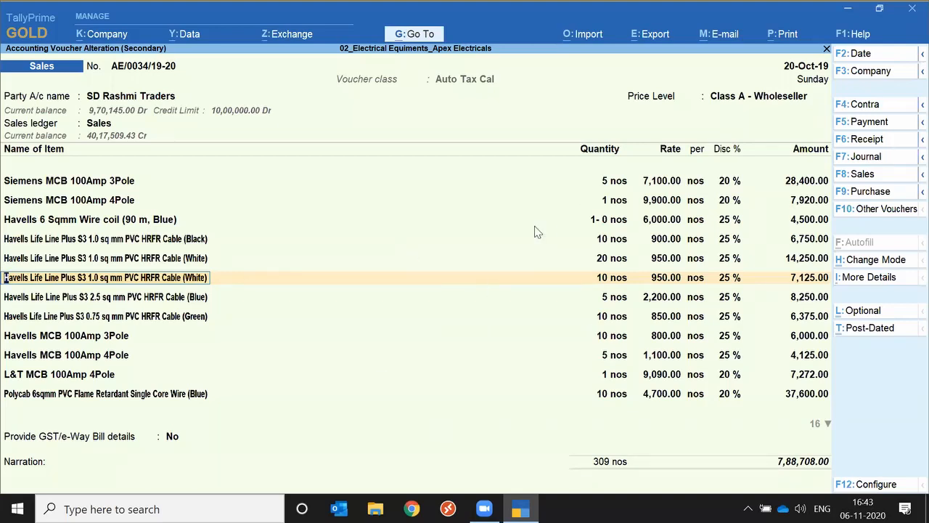
left_click(783, 38)
key("Down")
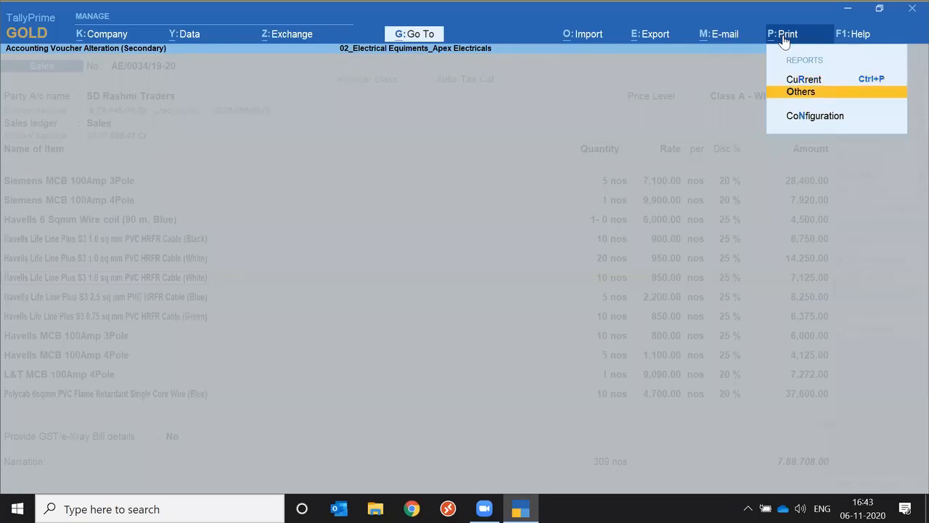
key("Return")
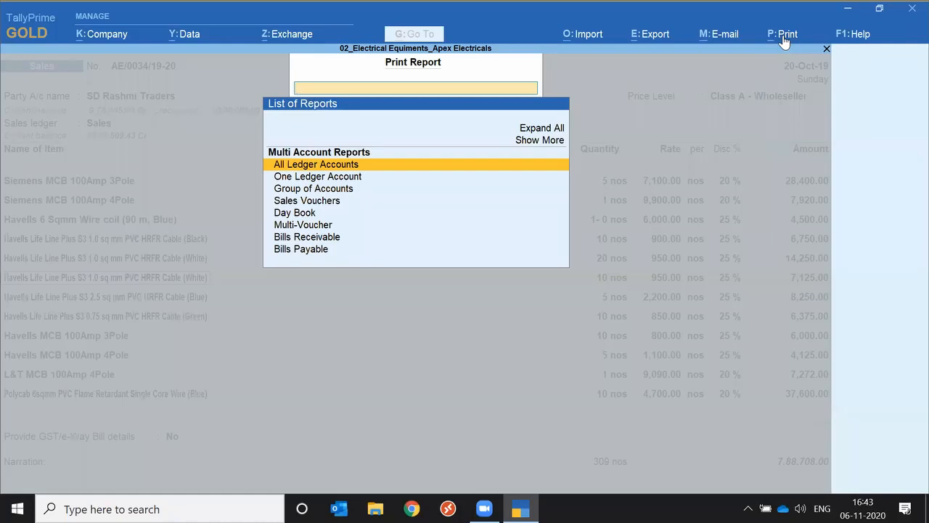
Leave the print report list and choose Ledger Outstandings from the other reports available for e-mailing, filtering by "Out"
key("Escape")
left_click(724, 40)
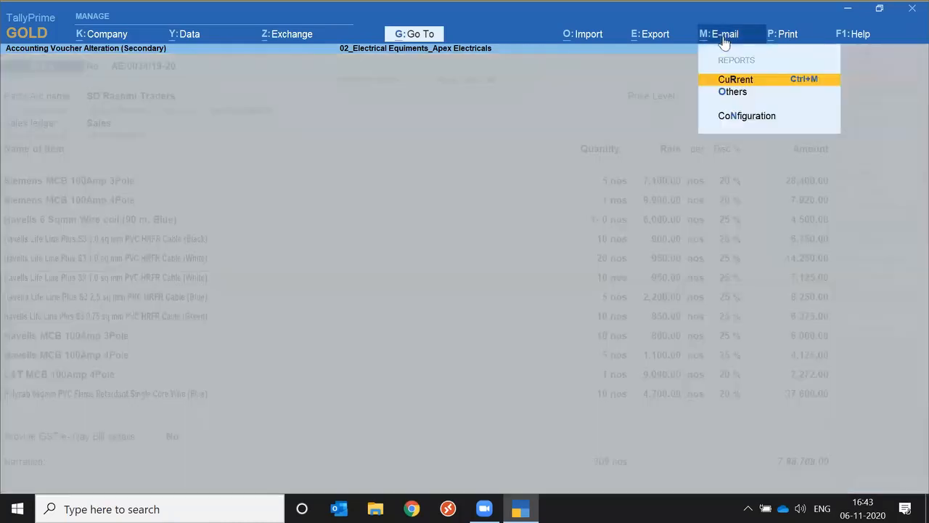
key("Down")
key("Return")
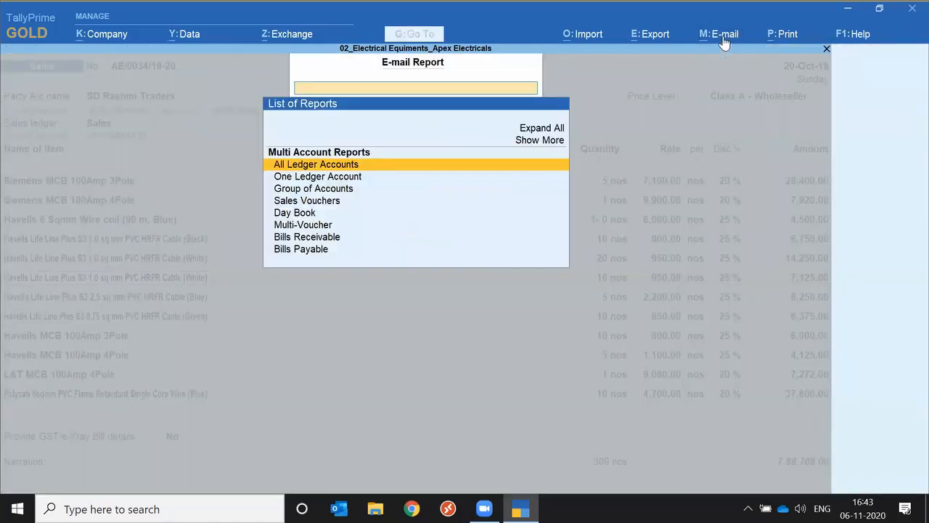
key("Down")
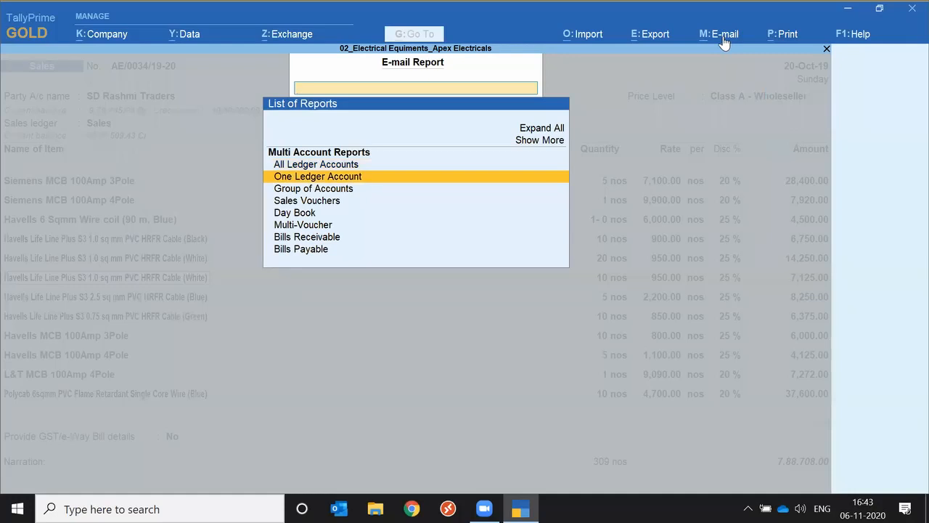
key("Down")
key("Up")
type("Out")
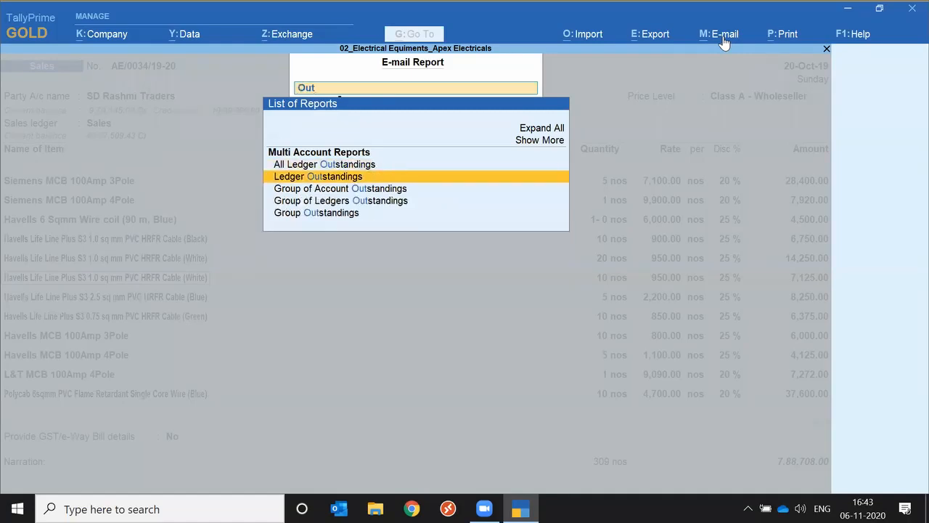
key("Return")
Choose SD Aarti Enterprises as the ledger, view its e-mail details and return to the sales voucher without sending
key("Down")
key("Down")
key("Down")
key("Down")
key("Down")
key("Down")
key("Down")
key("Down")
key("Down")
key("Down")
key("Down")
key("Down")
key("Down")
key("Down")
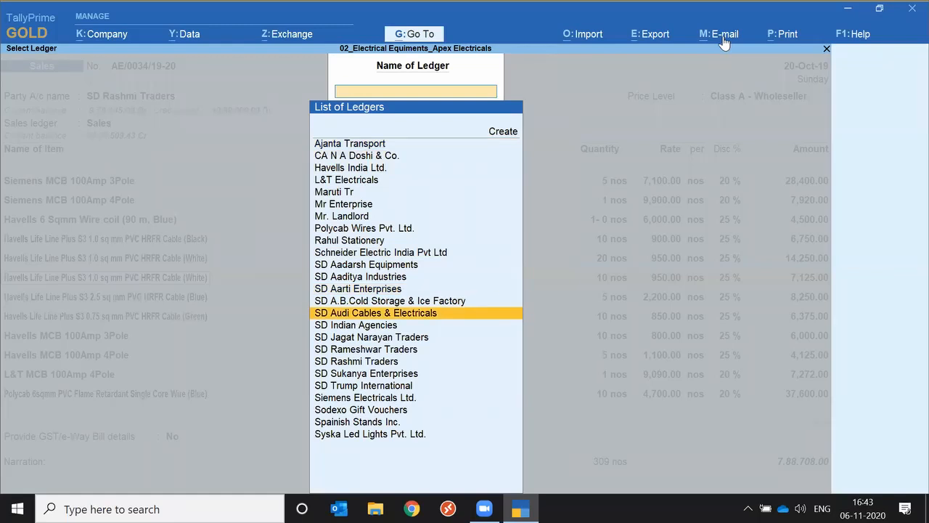
key("Up")
key("Return")
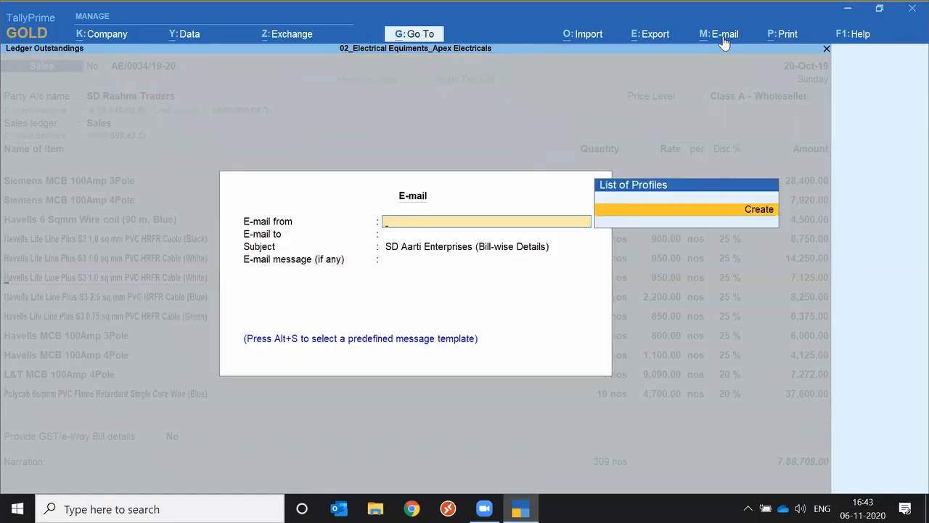
key("Escape")
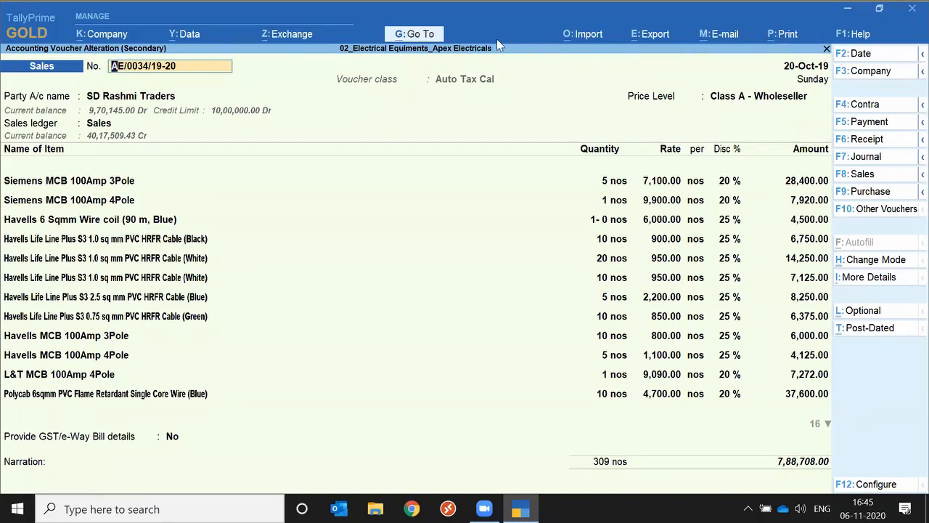
Examine the available Print, E-mail, Export, Import, Exchange and Data options in turn, and return to the sales voucher
left_click(785, 32)
left_click(719, 42)
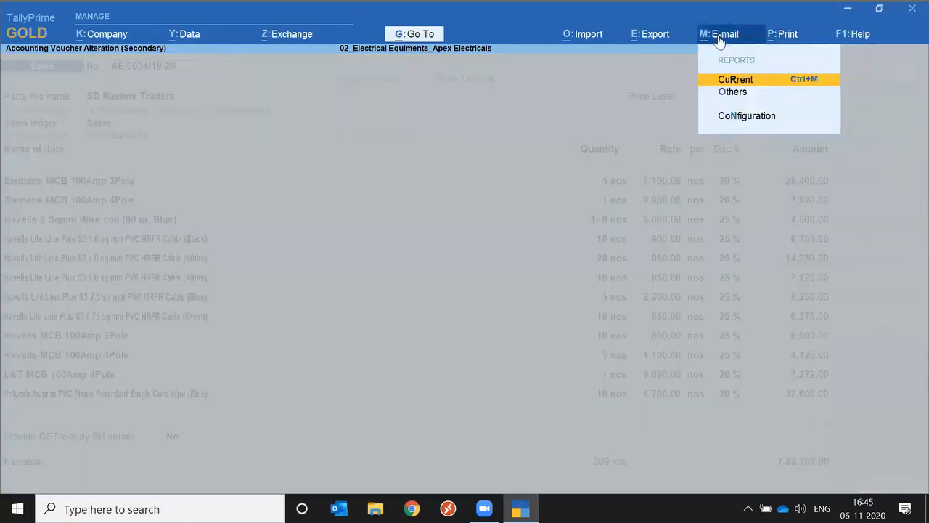
left_click(658, 37)
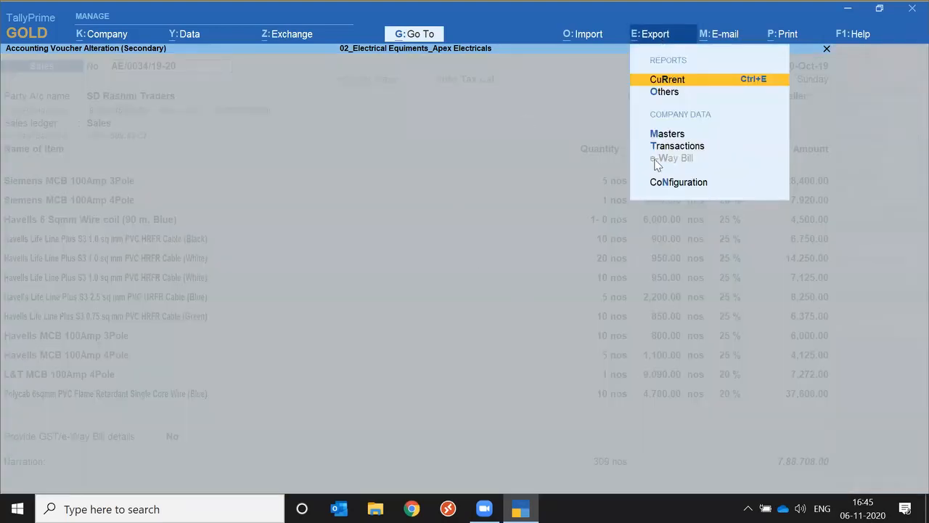
left_click(586, 45)
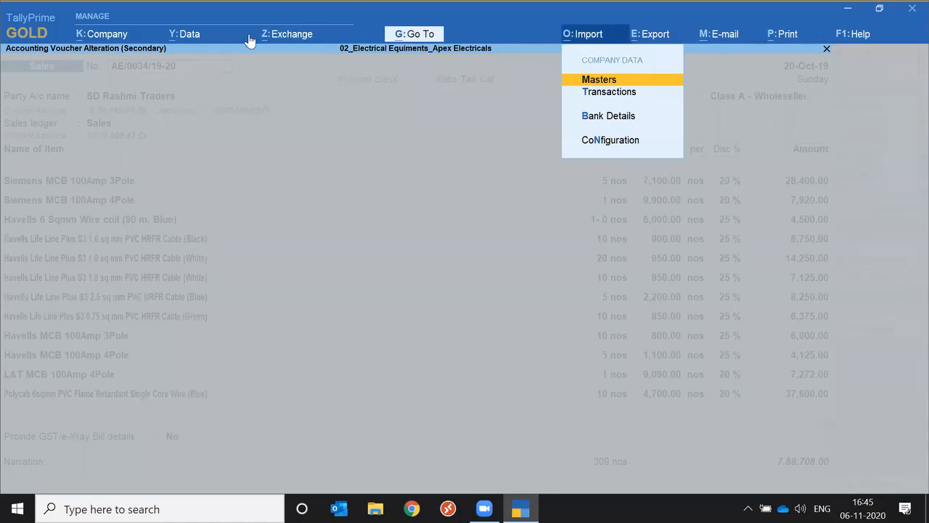
left_click(284, 40)
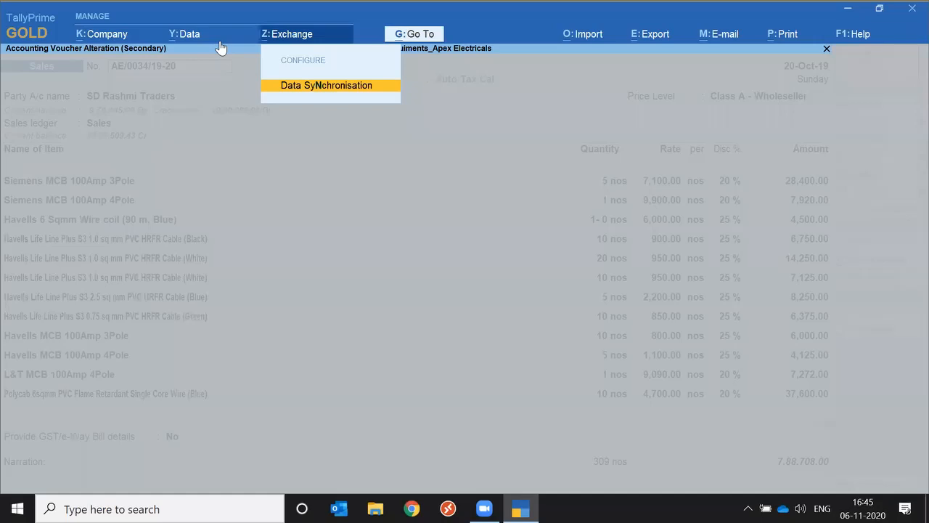
left_click(197, 39)
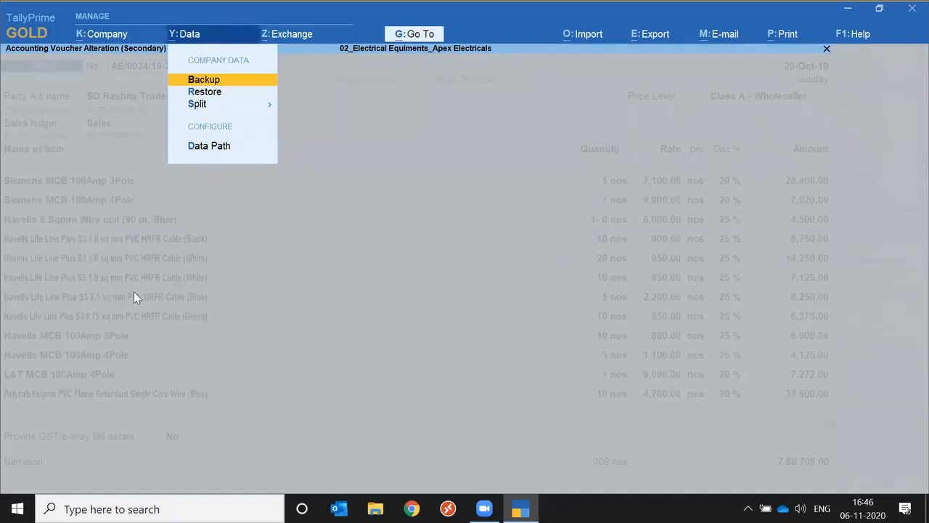
key("Escape")
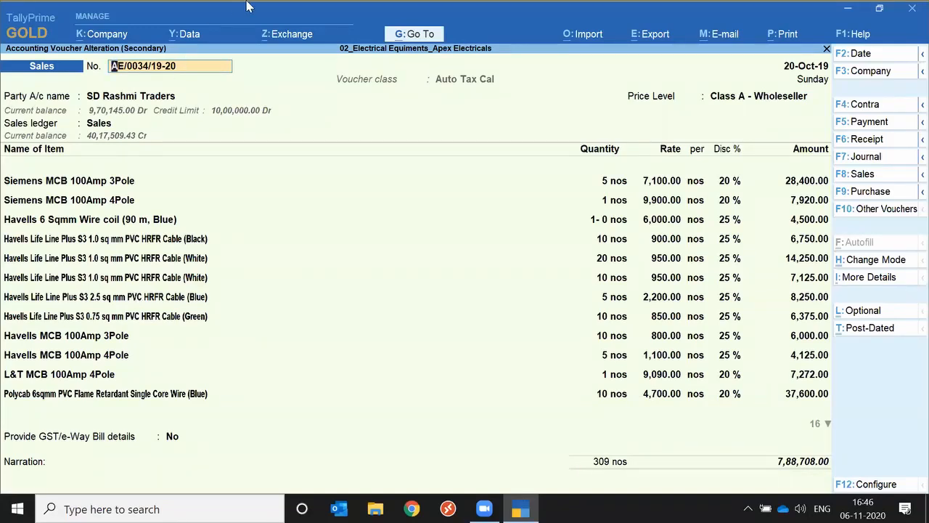
Start a company data backup and select 02_Electrical Equiments_Apex Electricals (80002) as the company to back up
left_click(190, 37)
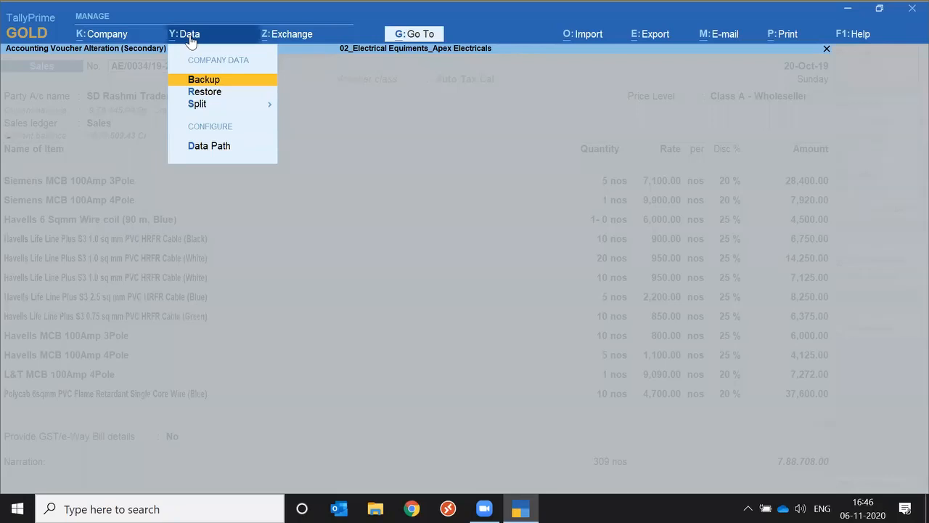
key("Return")
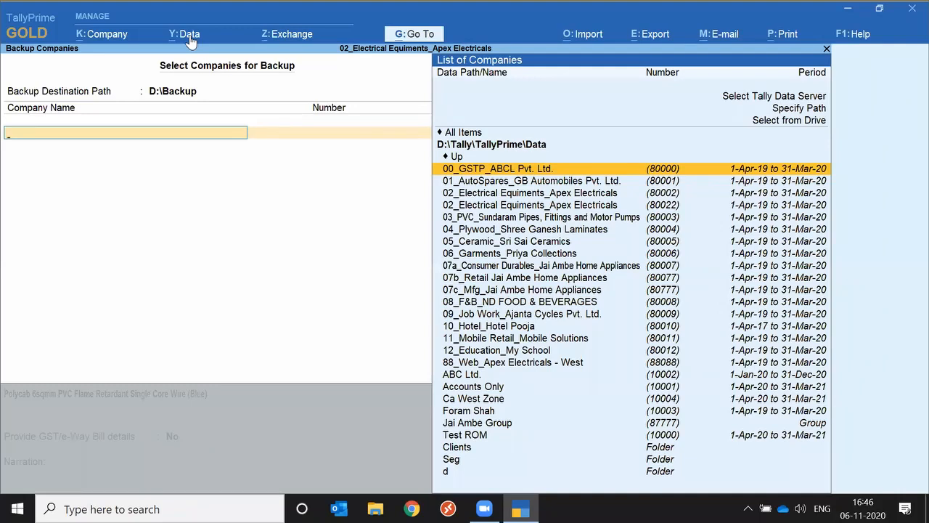
key("Down")
key("Down")
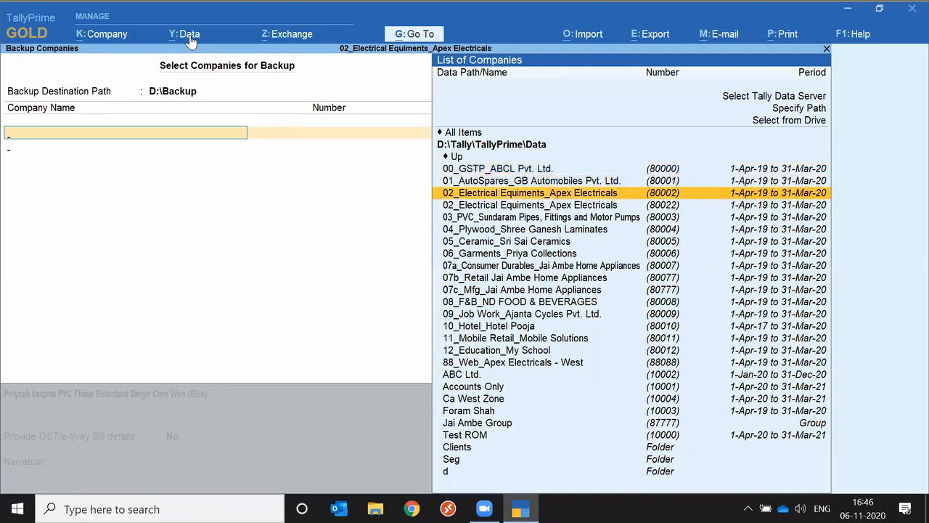
key("Return")
Browse the drives for another company to back up, opening the Tally folder on D:
key("Up")
key("Up")
key("Up")
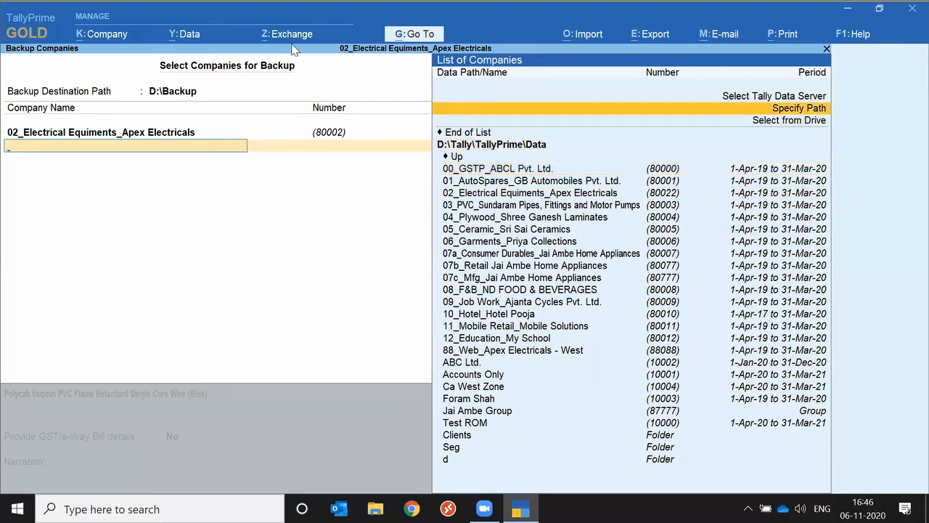
key("Down")
key("Return")
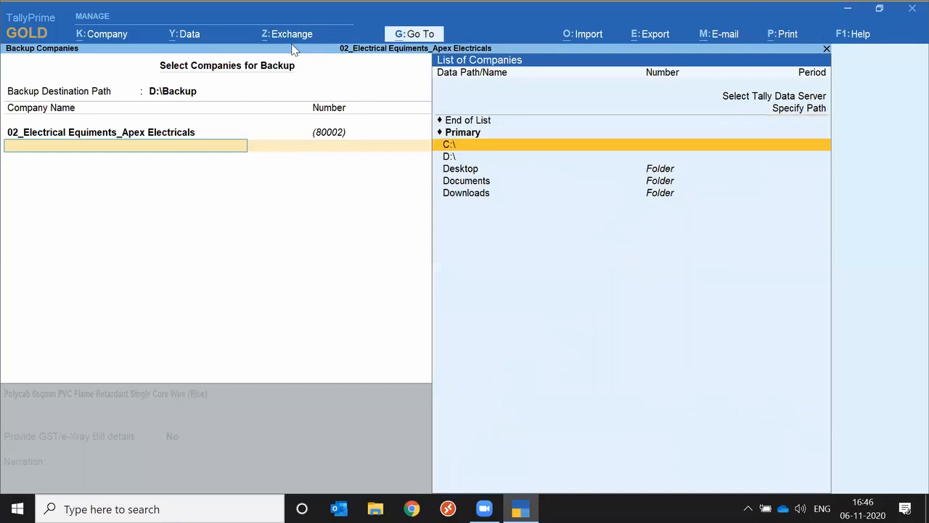
key("Down")
key("Return")
key("Down")
key("Down")
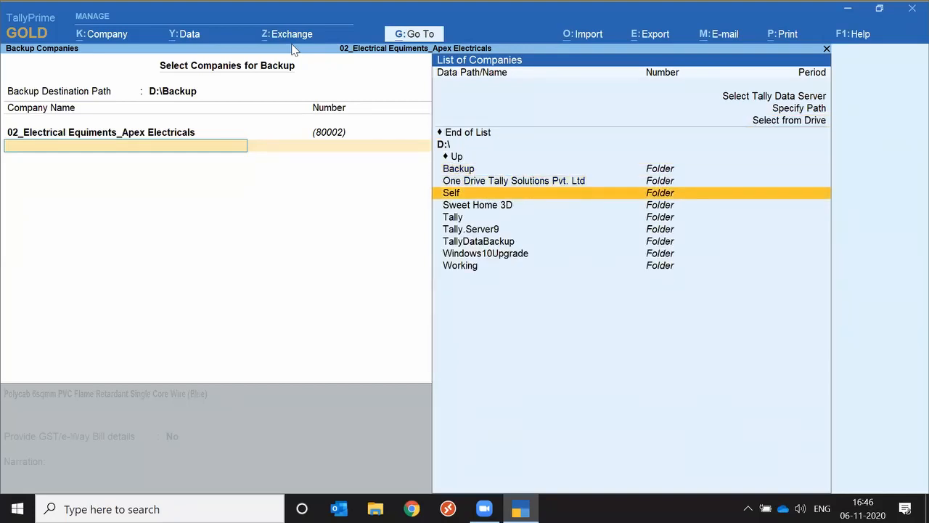
key("Down")
key("Down")
key("Return")
Open the TallyPrime folder within D:\Tally and its Data folder
key("Down")
key("Down")
key("Down")
key("Down")
key("Down")
key("Down")
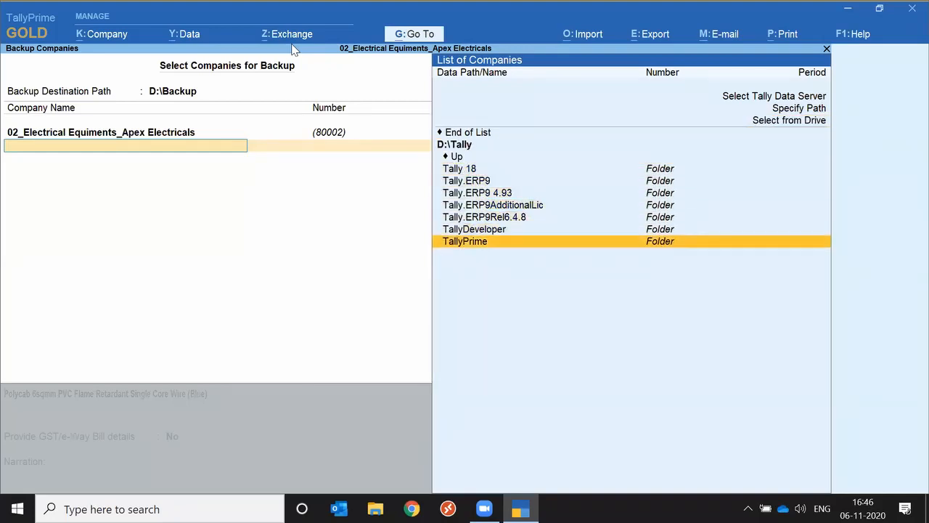
key("Return")
key("Down")
key("Down")
key("Down")
key("Up")
key("Up")
Filter the data folder's entries by "c", open the Clients folder and go into Rohan Group
key("Up")
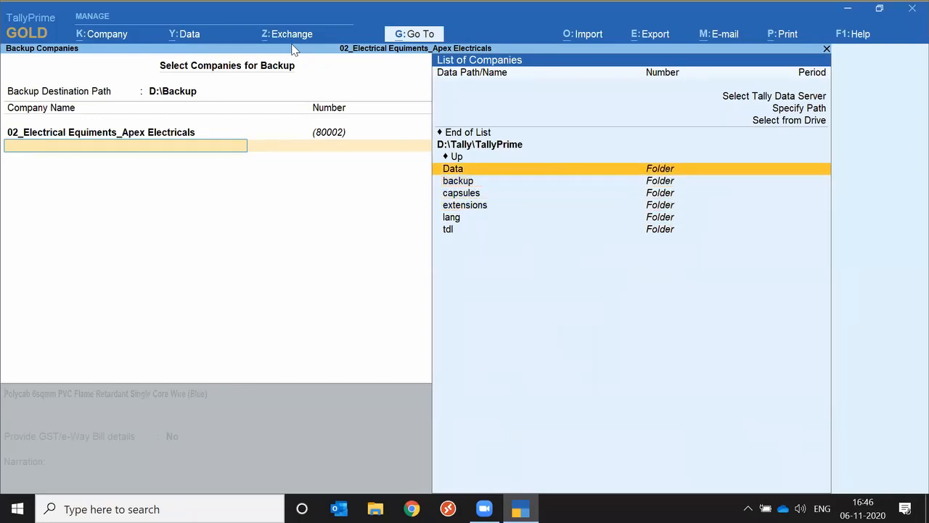
key("Return")
type("c")
key("Up")
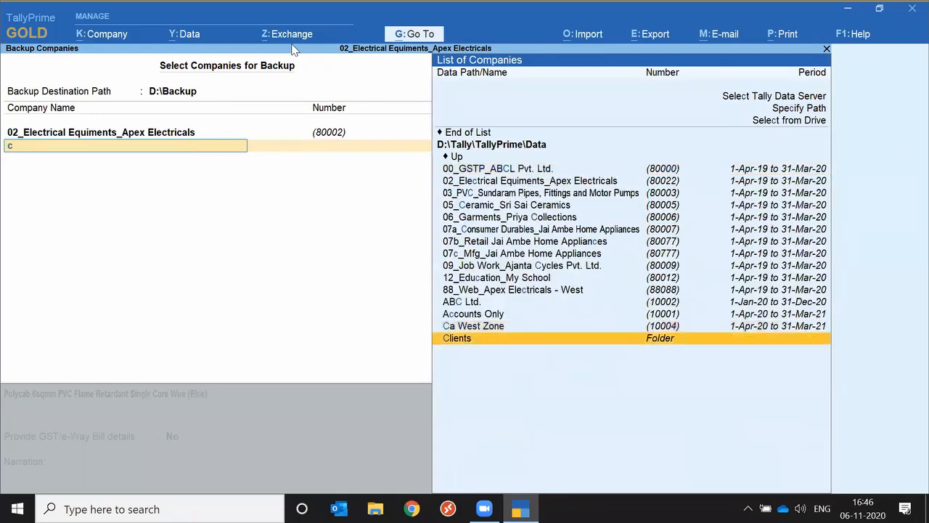
key("Return")
key("Down")
key("Down")
Go into the RSP Pvt. Ltd folder and choose its 19-20 folder as the company data path
key("Down")
key("Return")
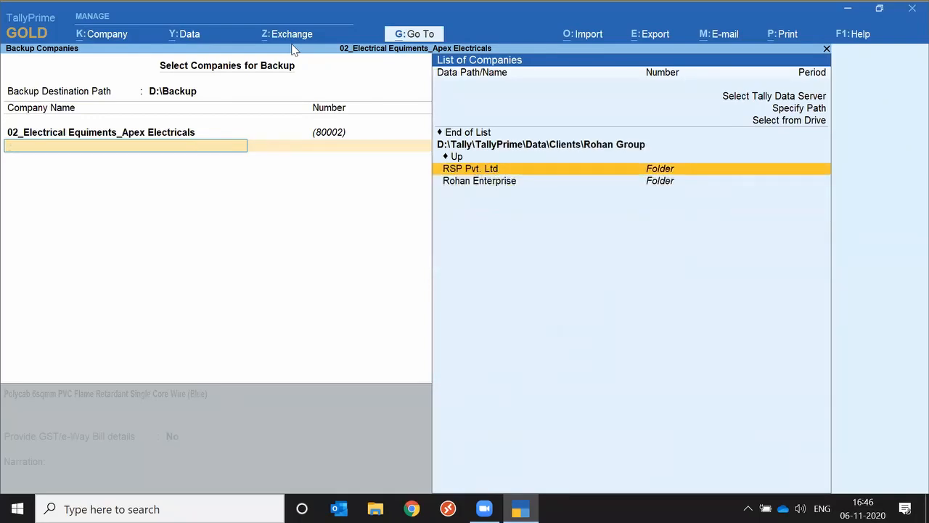
key("Return")
key("Down")
key("Down")
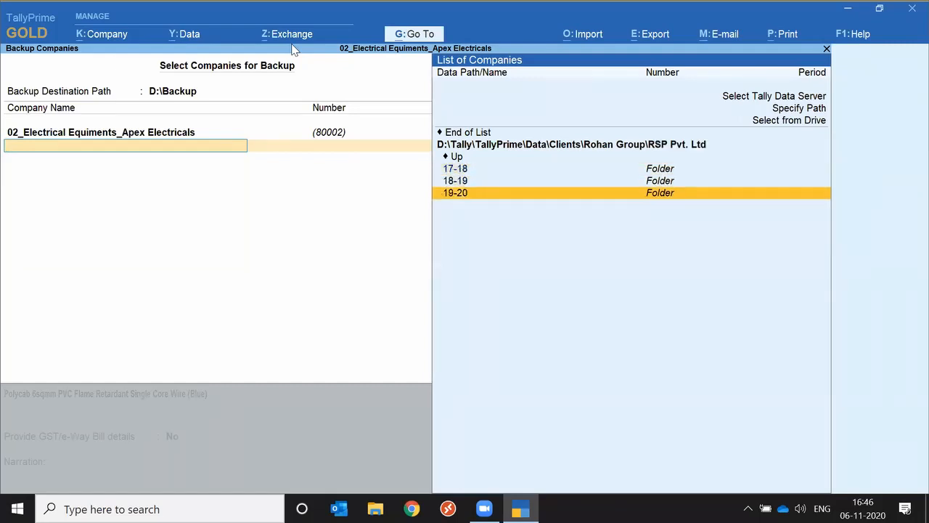
key("Return")
key("Down")
key("Down")
key("Down")
key("Down")
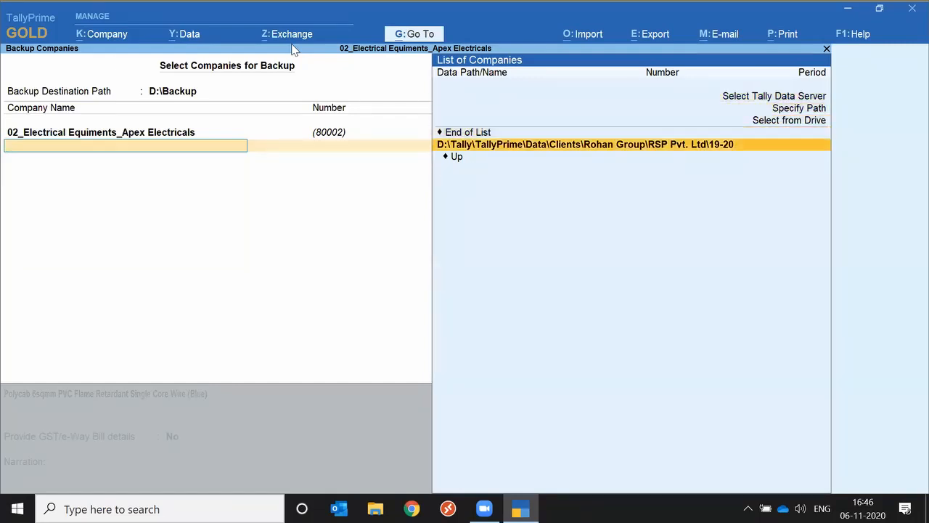
key("Return")
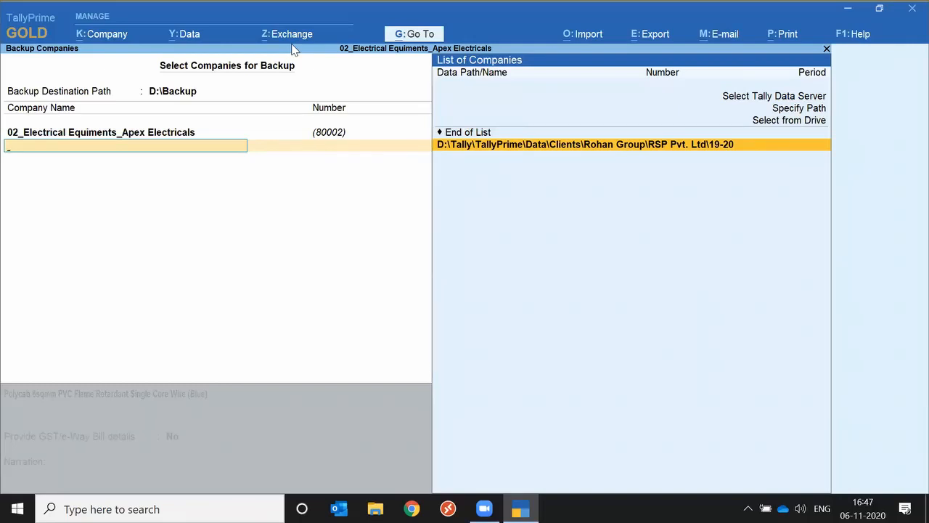
Clear the selected company from the backup list and quit the backup without running it
key("BackSpace")
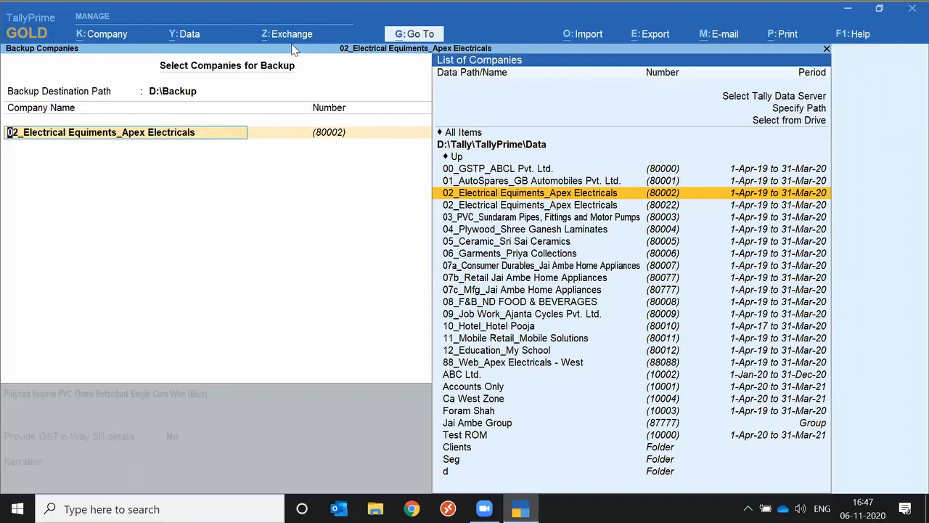
key("BackSpace")
key("Escape")
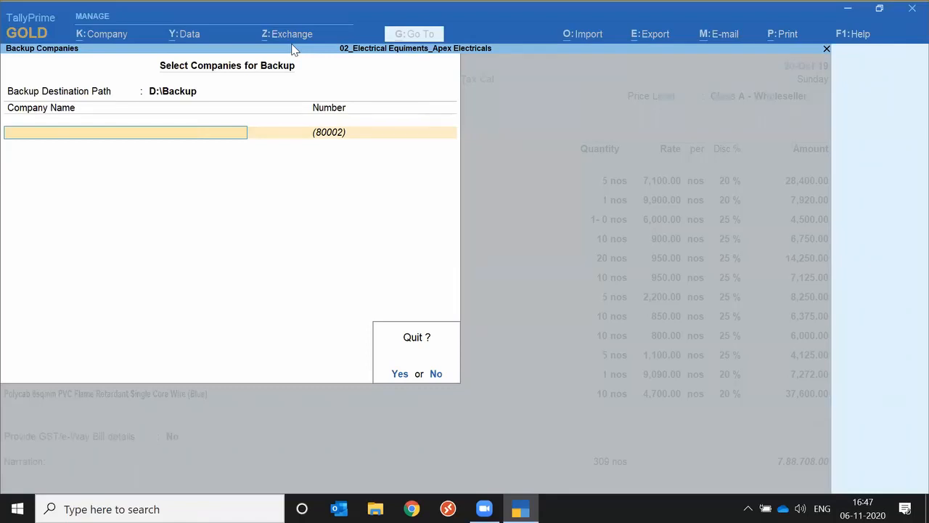
key("y")
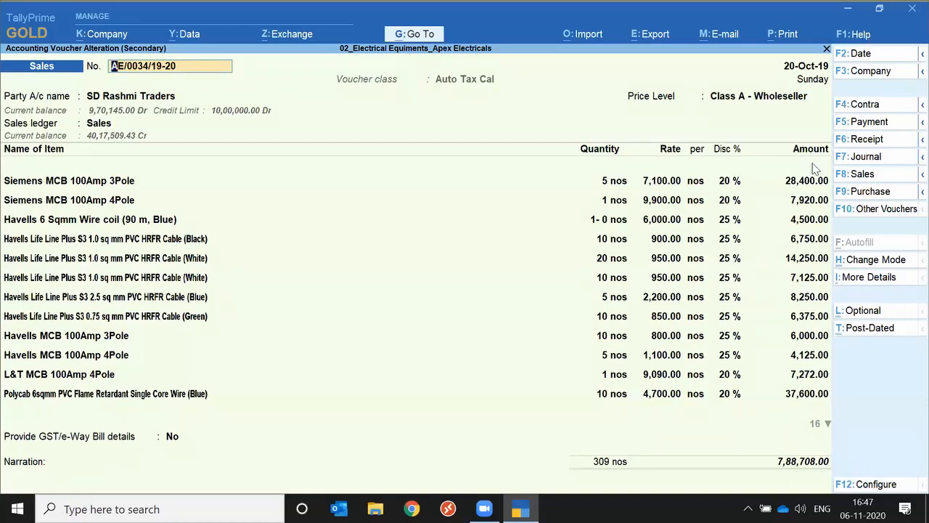
Examine the Help options and the company management, user, online access and configuration options
key("F1")
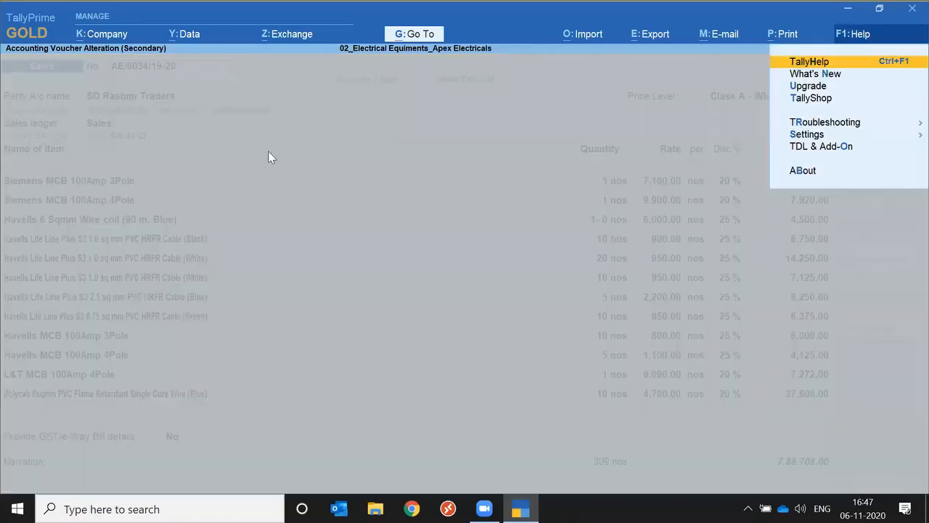
left_click(107, 36)
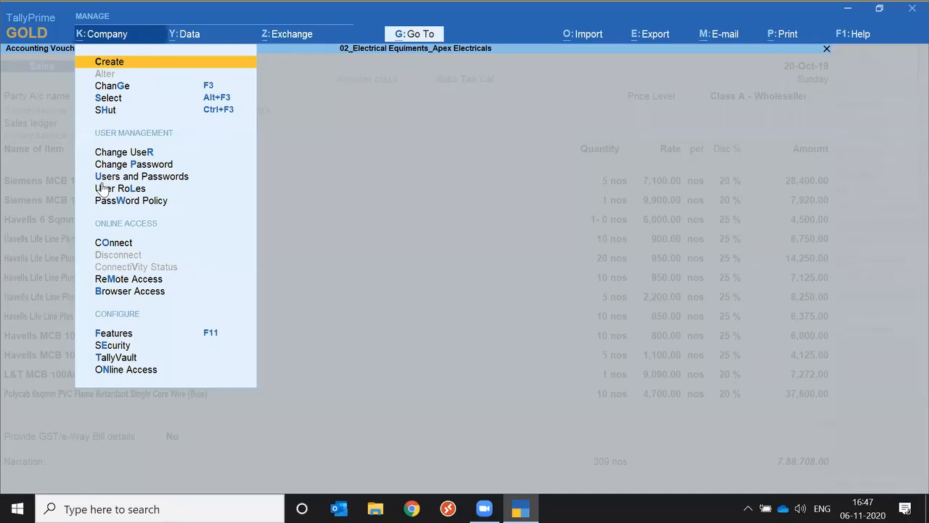
key("Down")
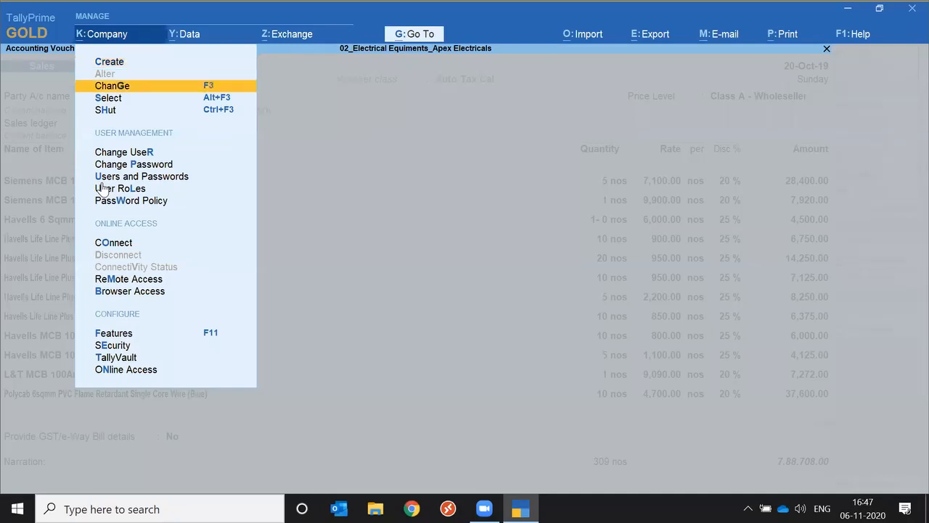
Open the company's User Roles and look through the list of security levels
left_click(103, 189)
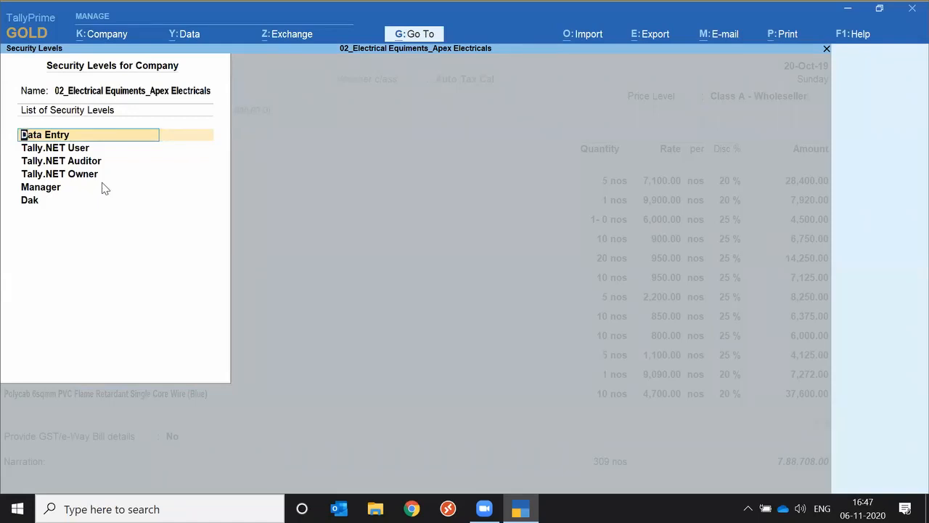
key("Down")
key("Down")
key("Down")
key("Down")
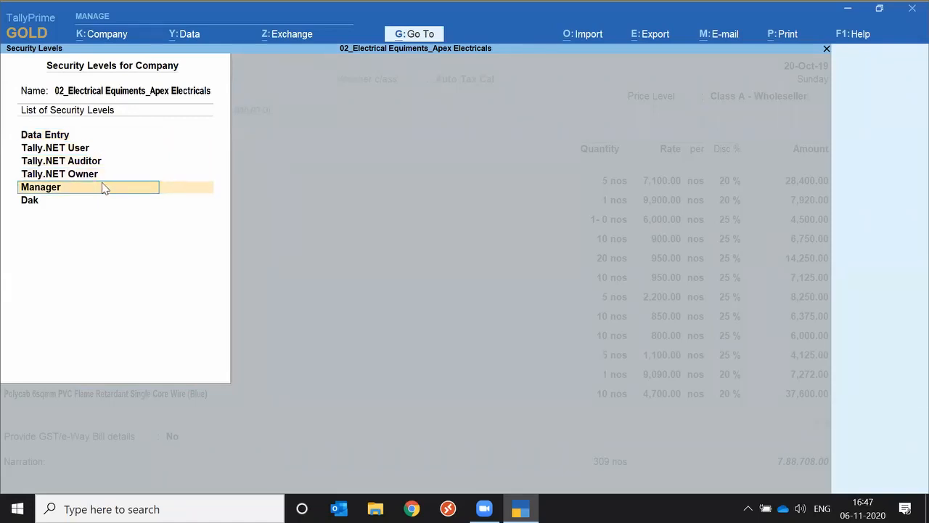
key("Up")
key("Up")
key("Up")
key("Up")
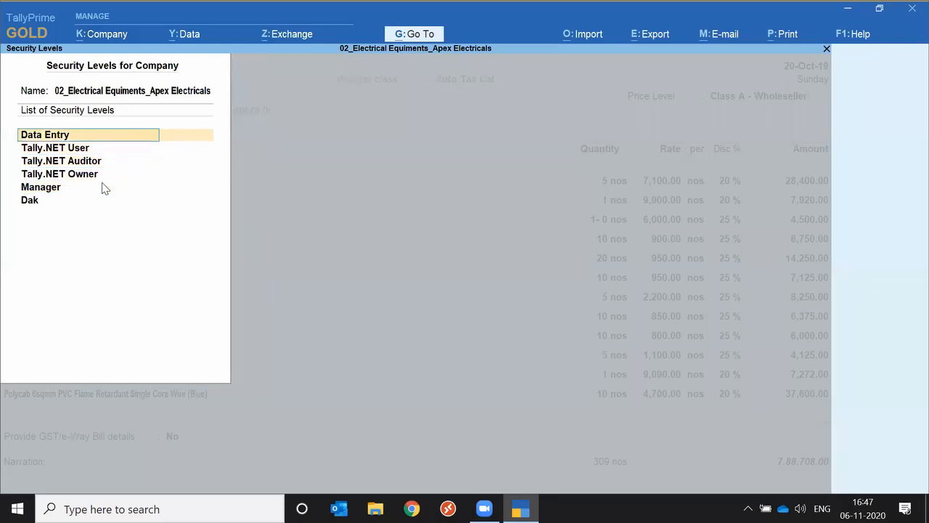
Open the Data Entry security level and set Exclude On Account from Bill Allocations to Yes
key("Return")
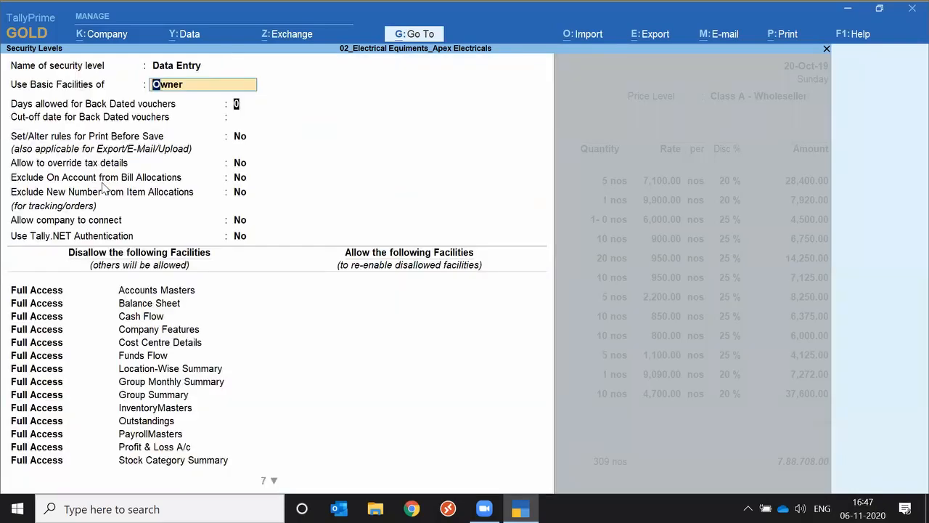
key("Return")
key("Return")
key("Return")
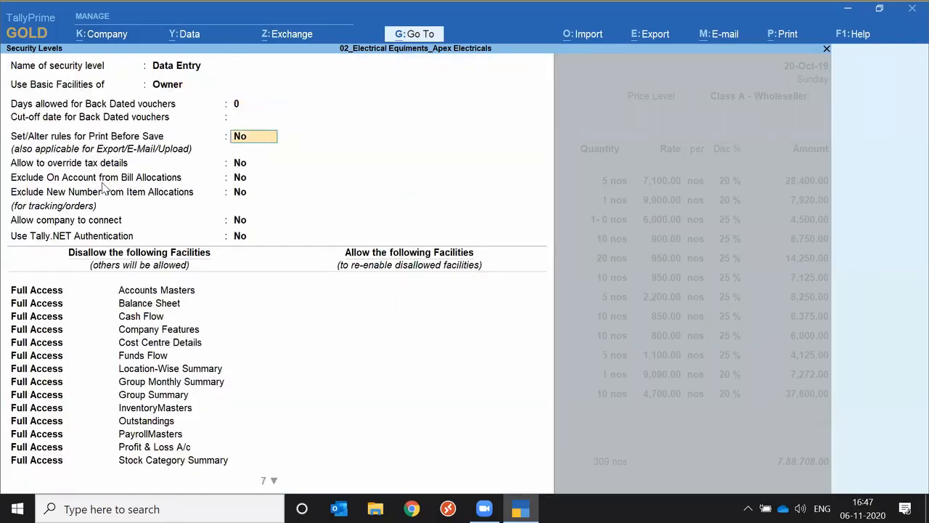
key("Return")
key("Return")
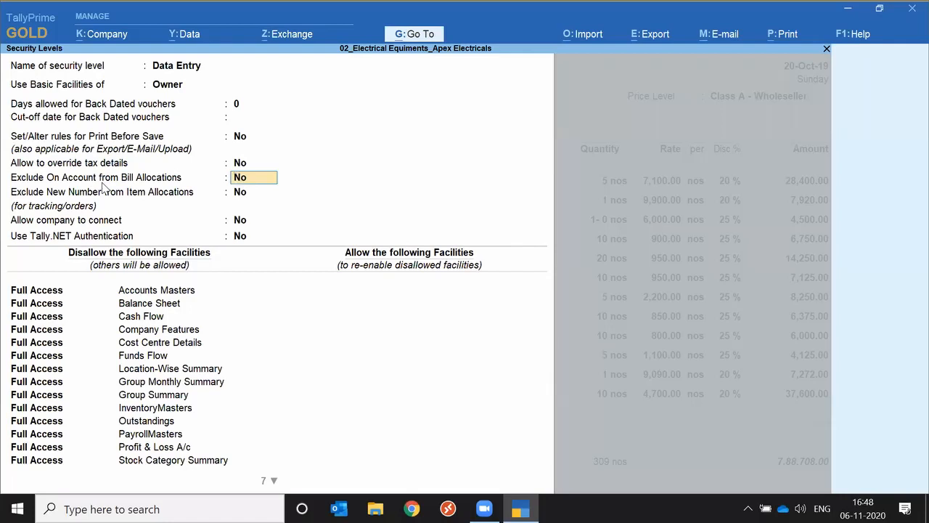
type("y")
key("Return")
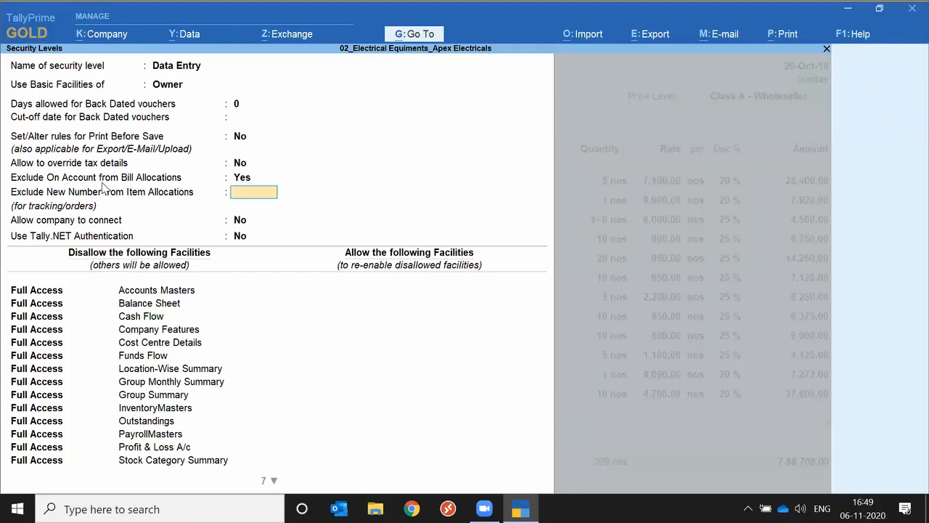
Quit the security levels without saving and leave the sales voucher to return to the Day Book
key("Escape")
key("y")
key("Escape")
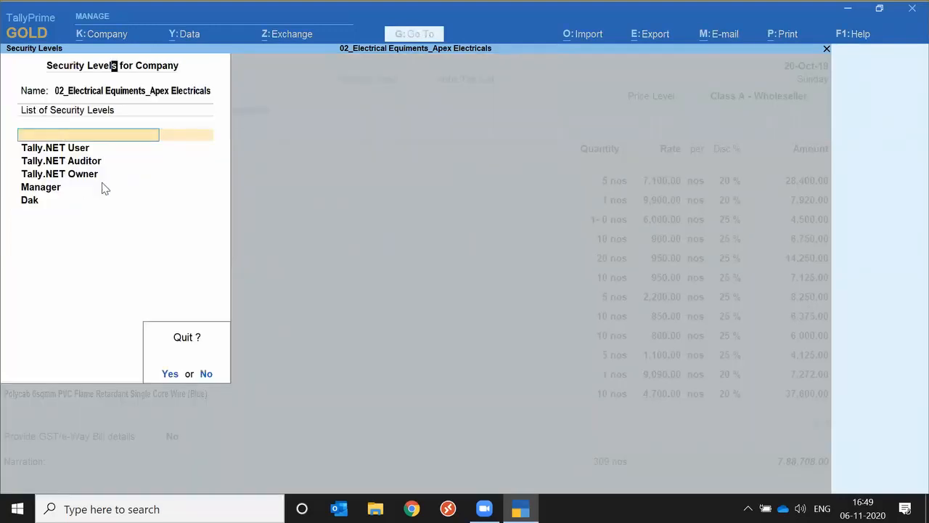
key("y")
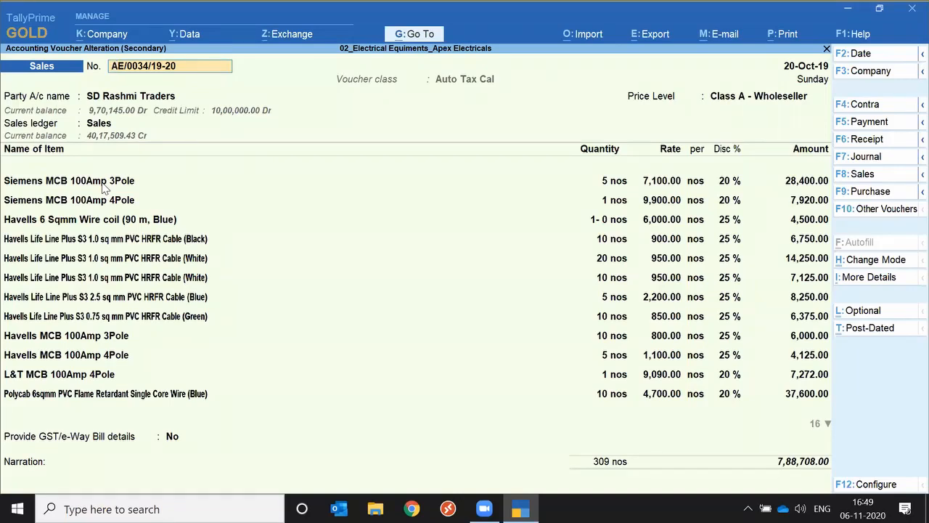
key("Escape")
key("y")
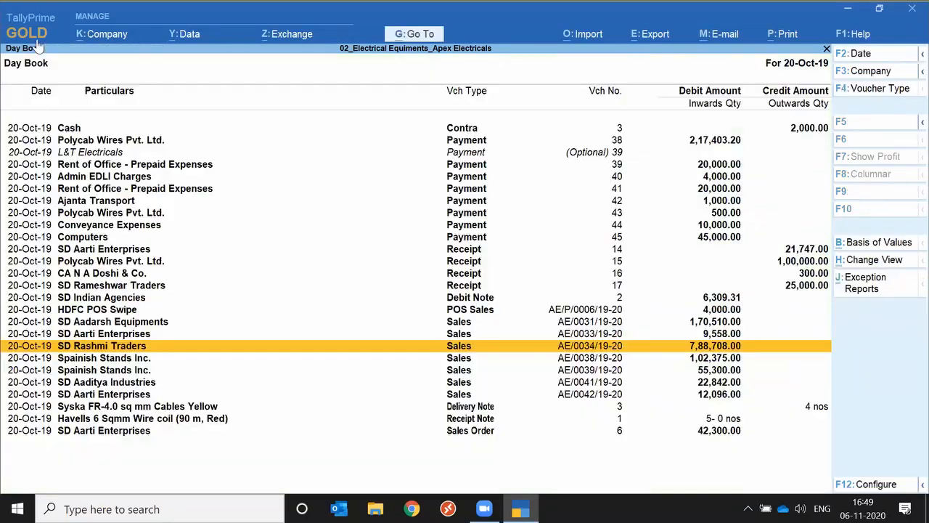
Open the Change User form for the Apex Electricals company and close it without logging in
left_click(106, 34)
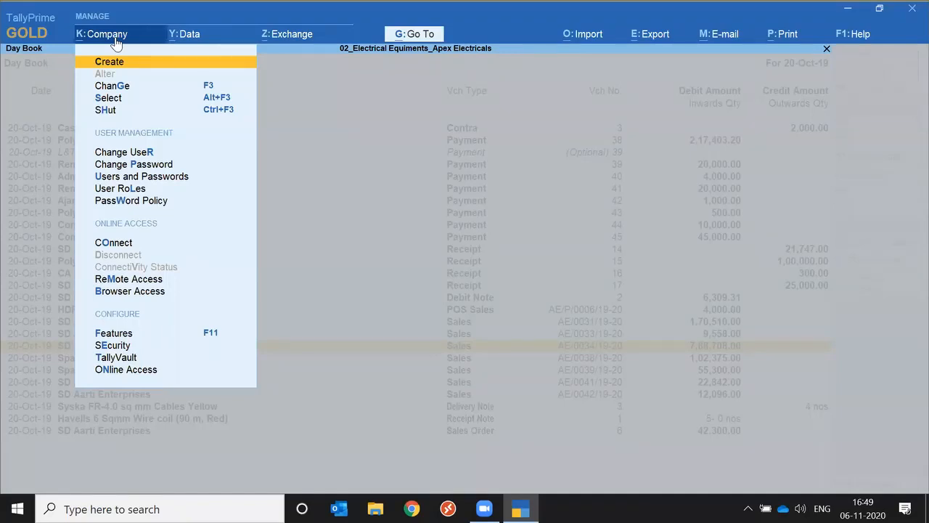
key("Down")
key("Down")
key("Down")
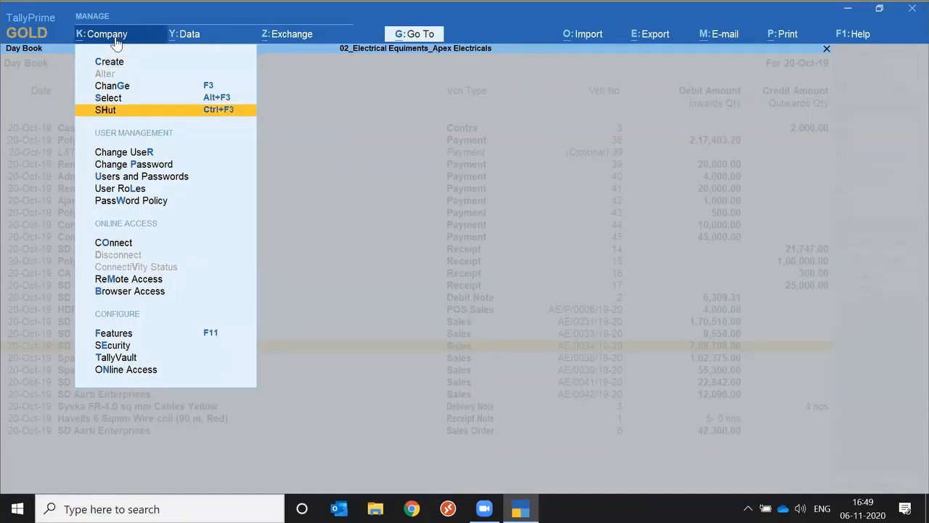
key("Down")
key("Down")
key("Up")
key("Return")
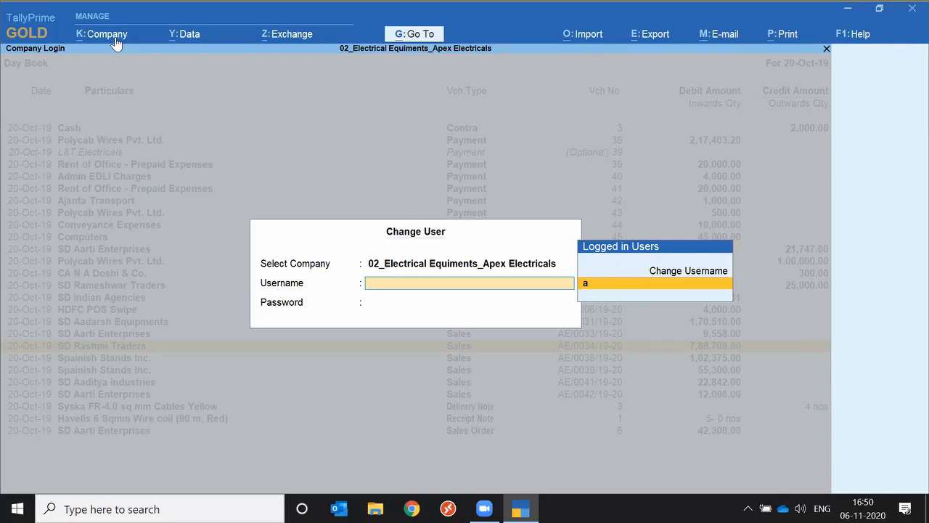
key("Escape")
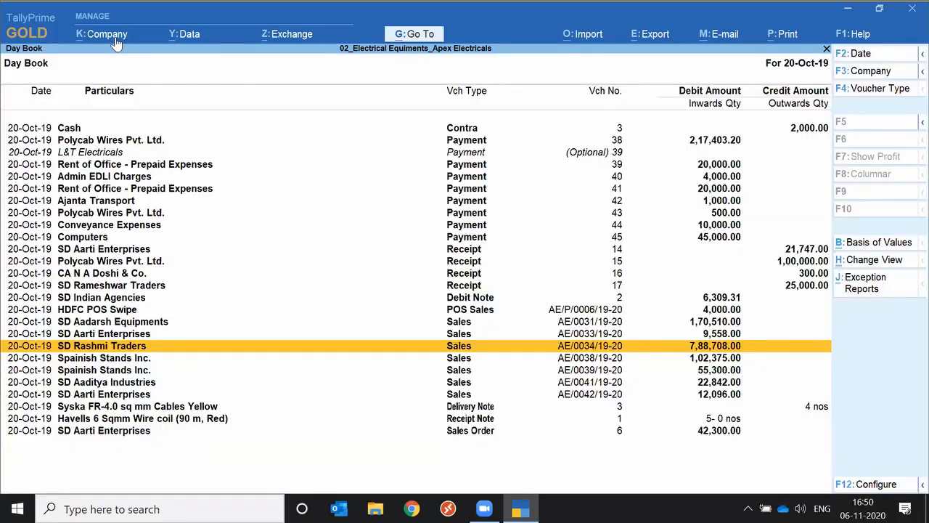
Leave the Day Book and return to the Gateway of Tally
left_click(116, 36)
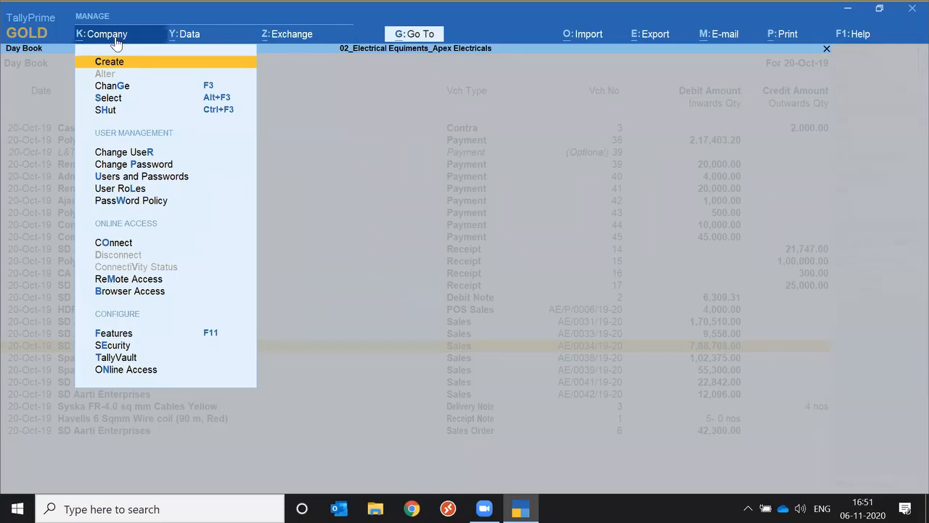
left_click(114, 37)
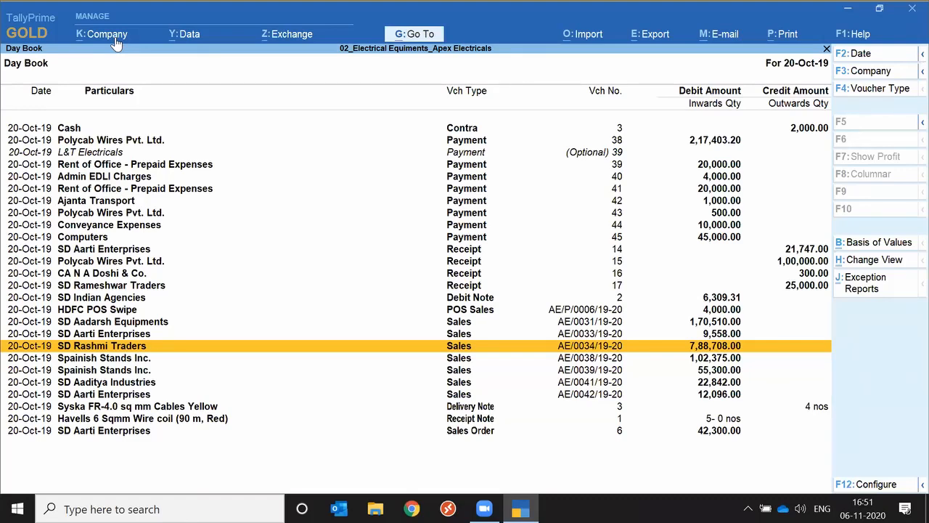
key("Escape")
key("Home")
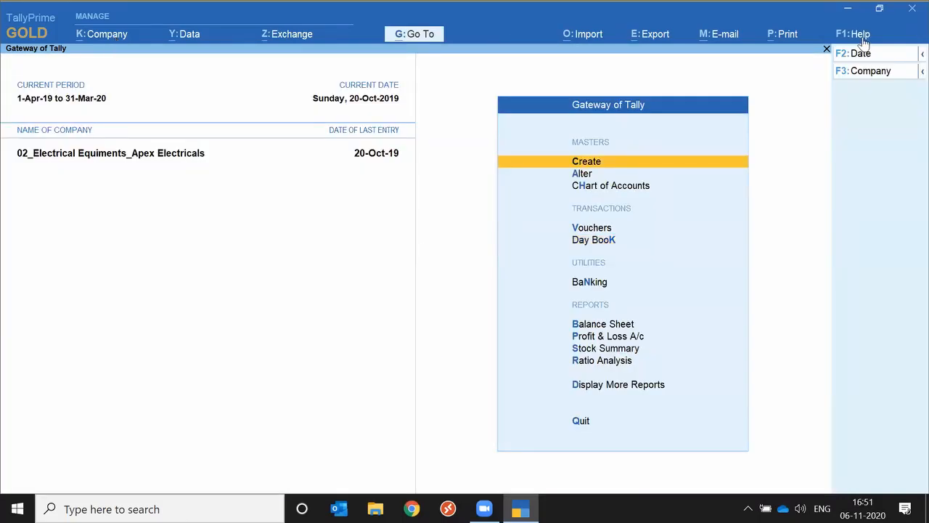
Open the Startup settings and review the options for loading companies, full-screen start and auto-login
key("F1")
mouse_move(819, 138)
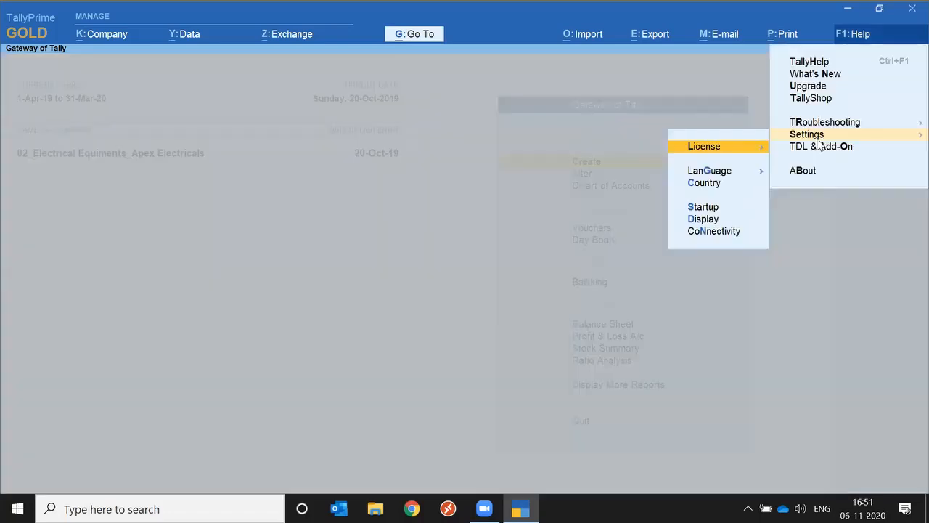
key("Down")
key("Down")
key("Down")
key("Return")
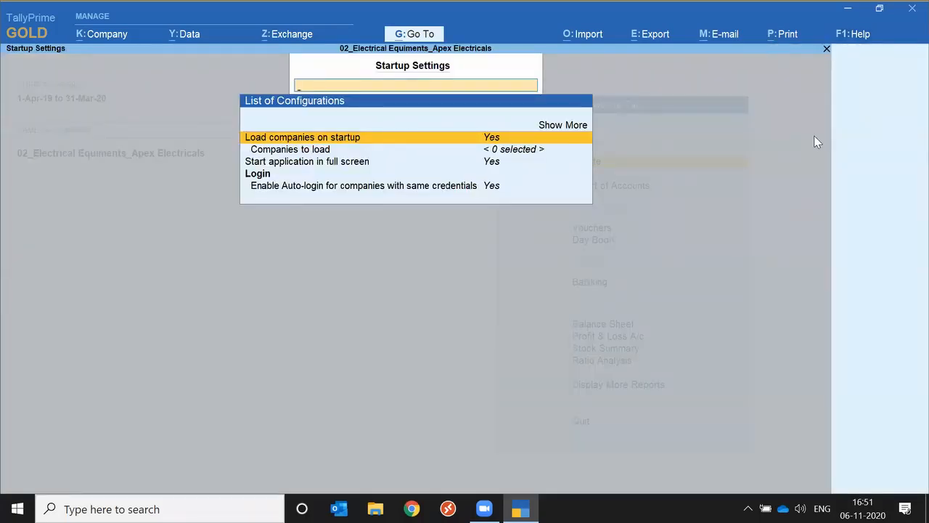
key("Down")
key("Down")
key("Down")
key("Down")
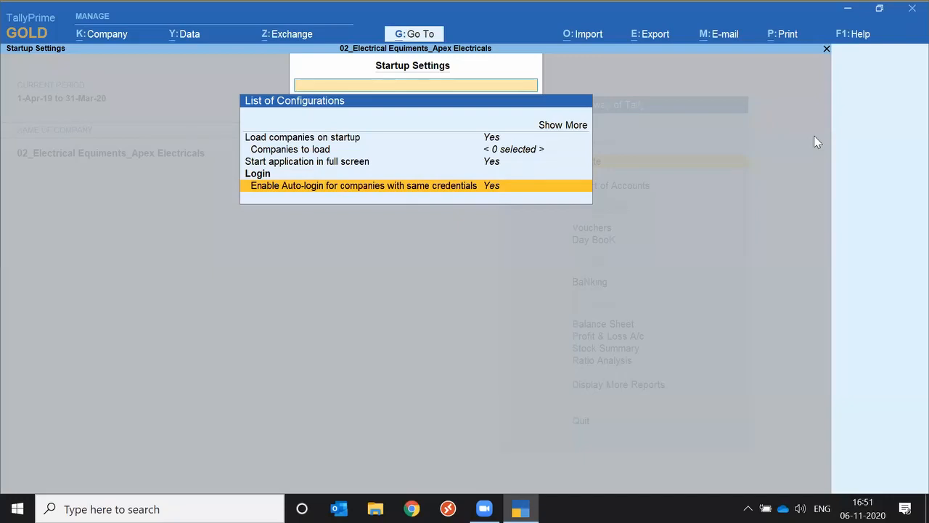
key("Escape")
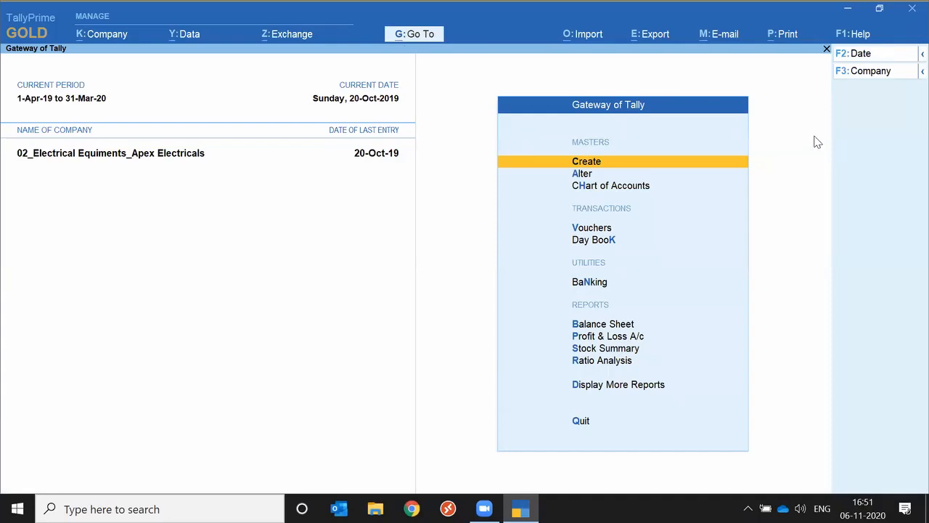
Load the company 03_PVC_Sundaram Pipes, Fittings and Motor Pumps in addition to the open company
key("Escape")
key("Escape")
key("alt+k")
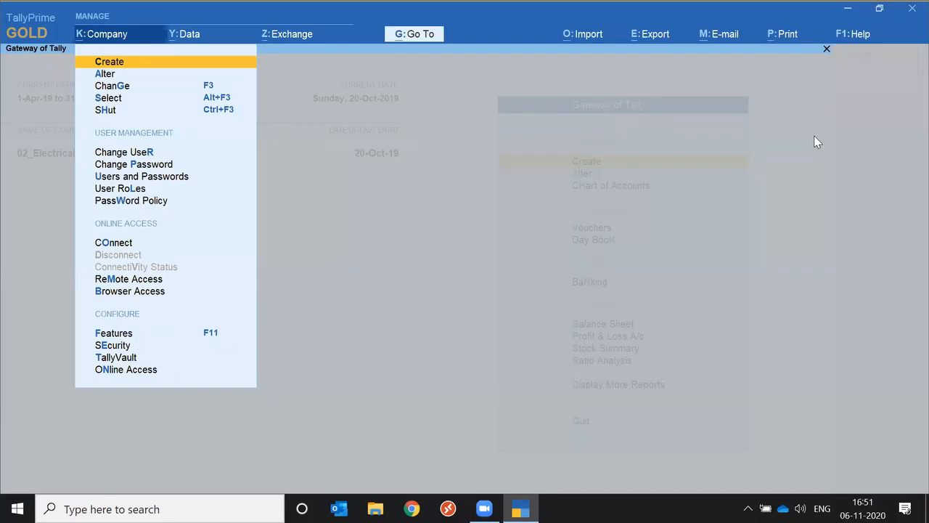
key("s")
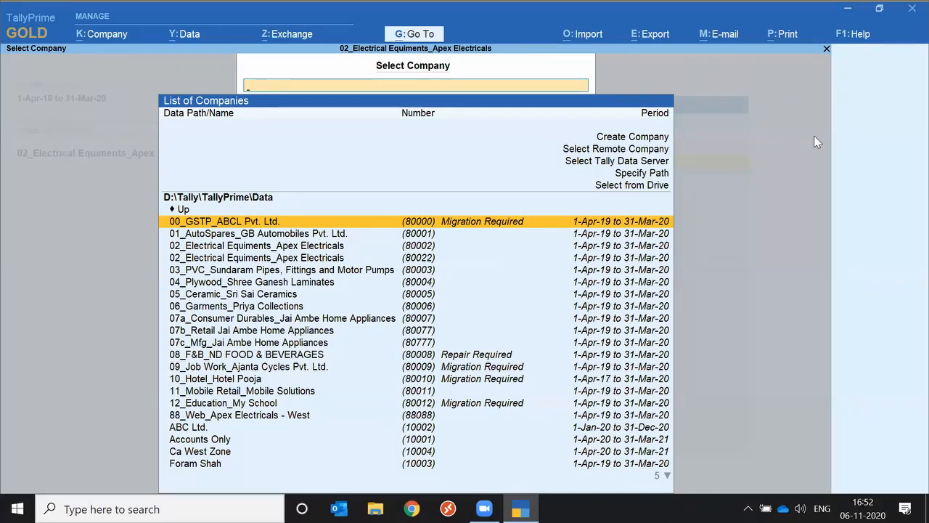
key("Down")
key("Down")
key("Down")
key("Down")
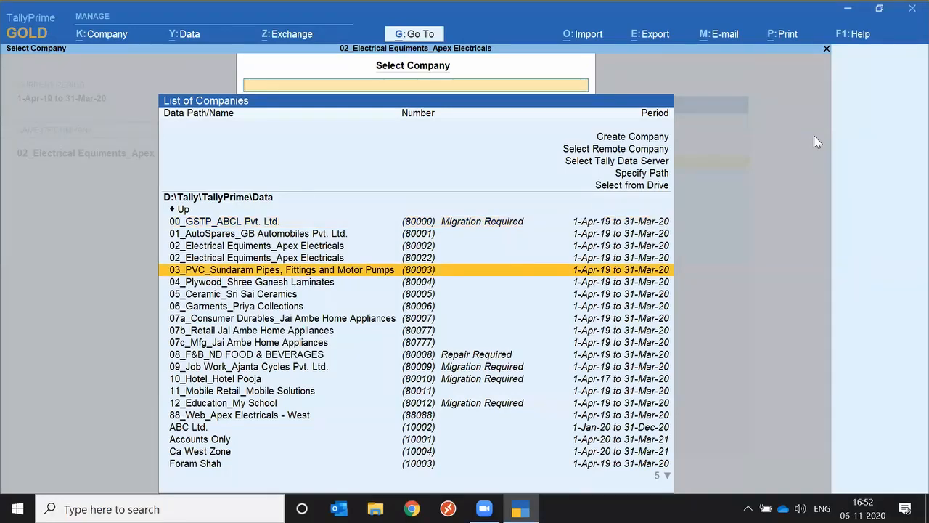
key("Return")
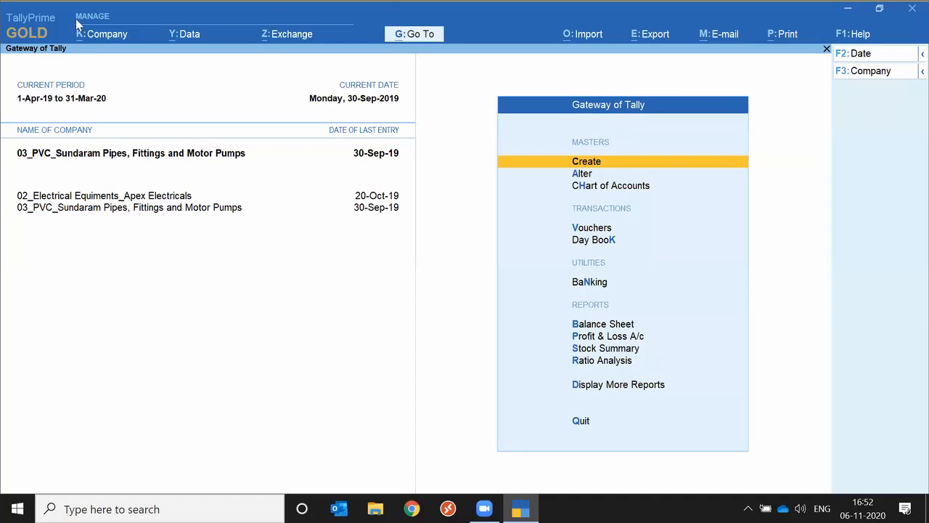
Look through the company commands down to the Features option in the Configure section
left_click(103, 34)
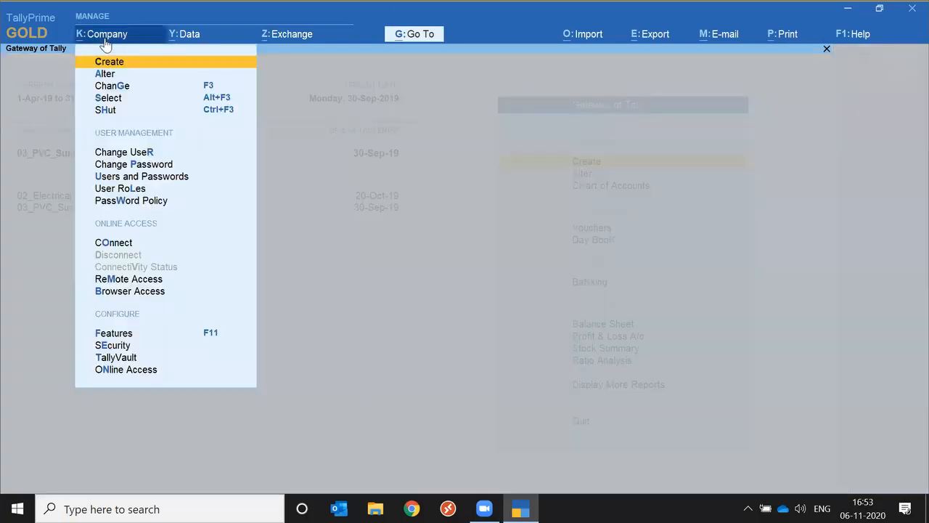
key("Down")
key("Down")
key("Down")
key("Down")
key("Down")
key("Down")
key("Down")
key("Down")
key("Down")
key("Down")
key("Down")
key("Down")
key("Down")
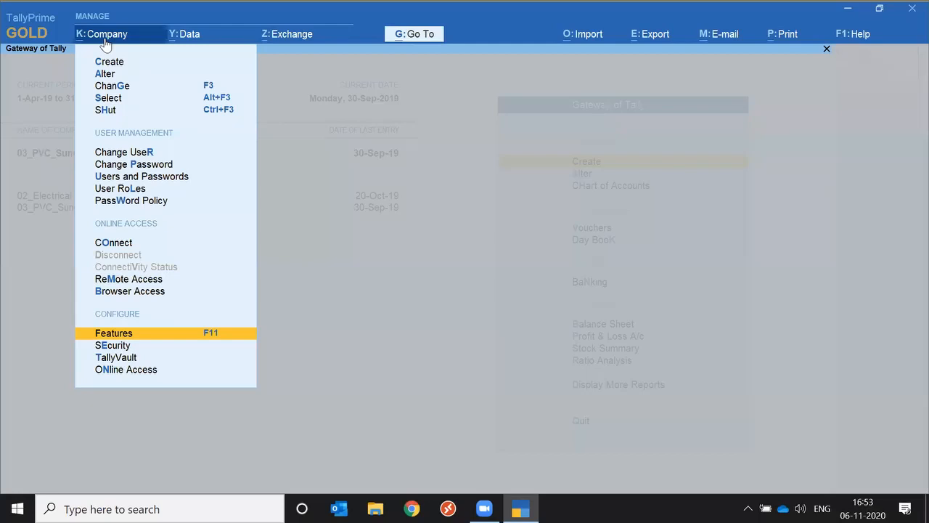
left_click(105, 41)
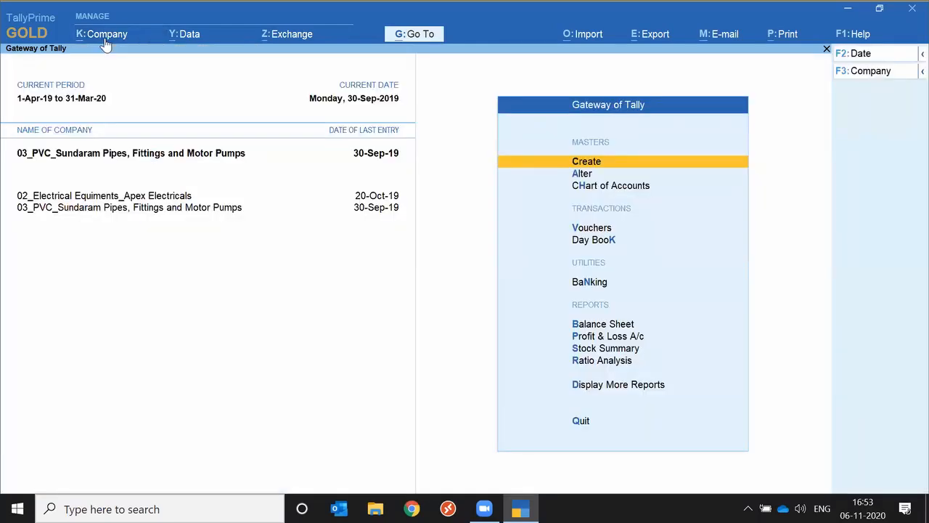
Shut the company 03_PVC_Sundaram Pipes, Fittings and Motor Pumps
left_click(106, 40)
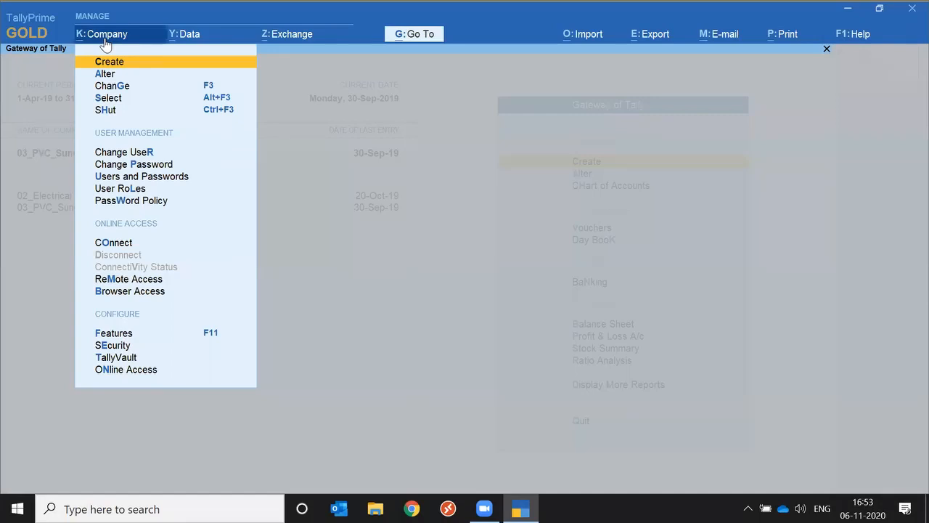
left_click(105, 41)
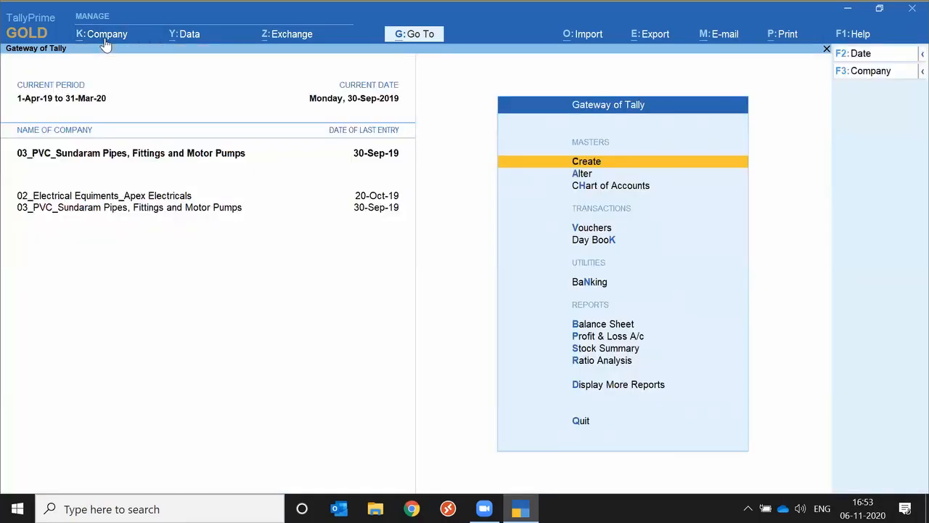
left_click(106, 40)
key("Down")
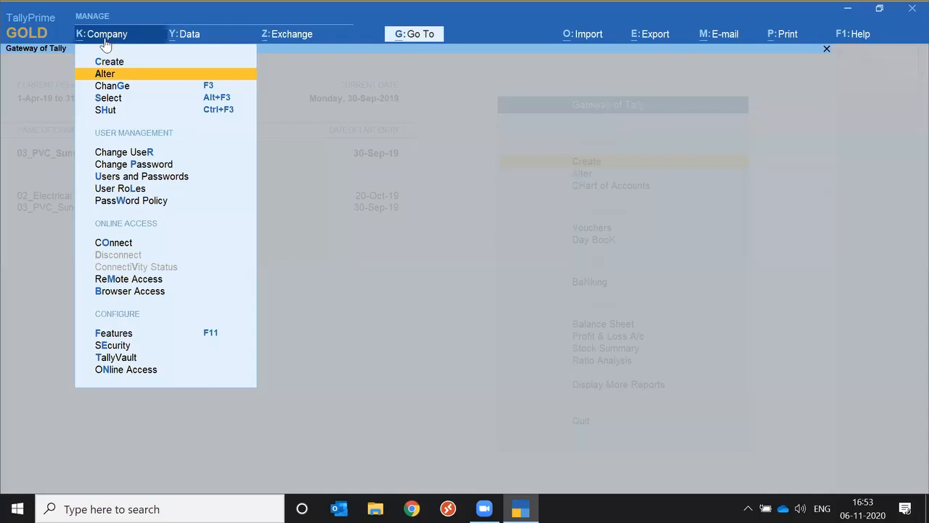
key("h")
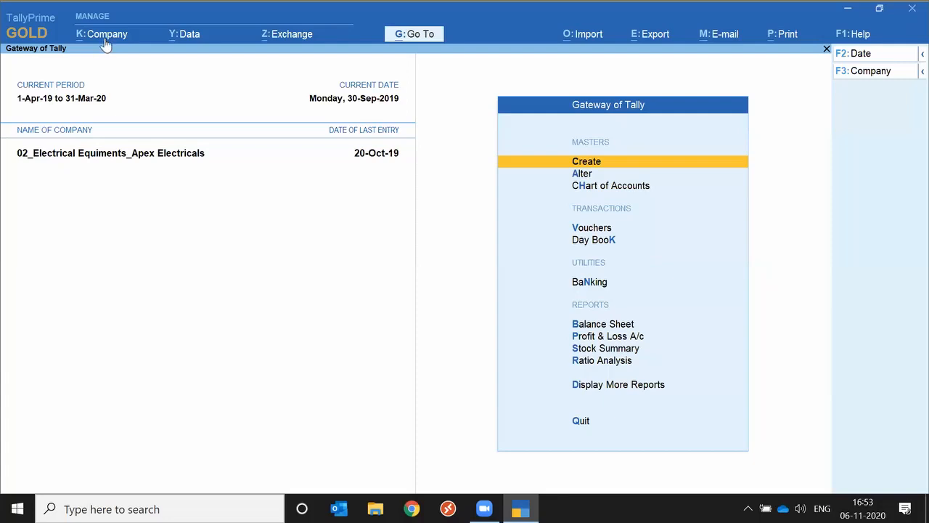
Connect the company 02_Electrical Equiments_Apex Electricals for online access
key("alt+k")
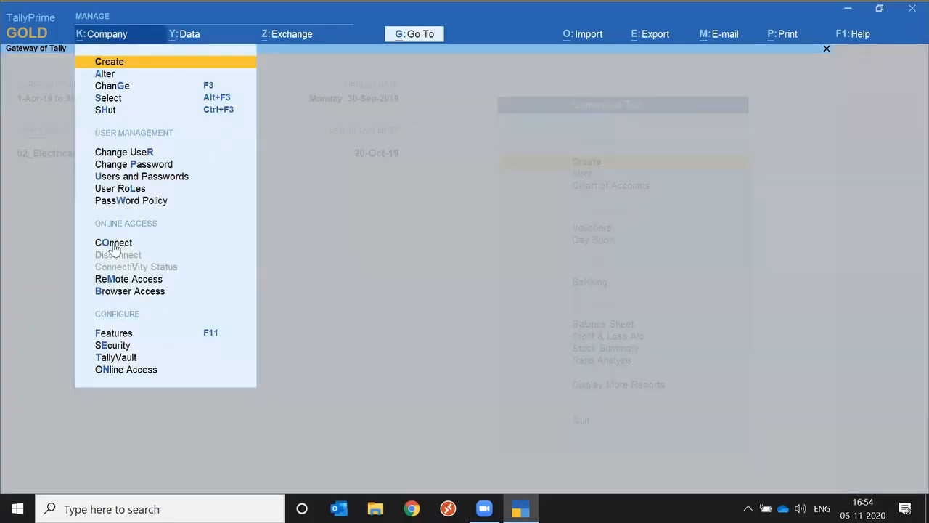
left_click(114, 244)
key("Return")
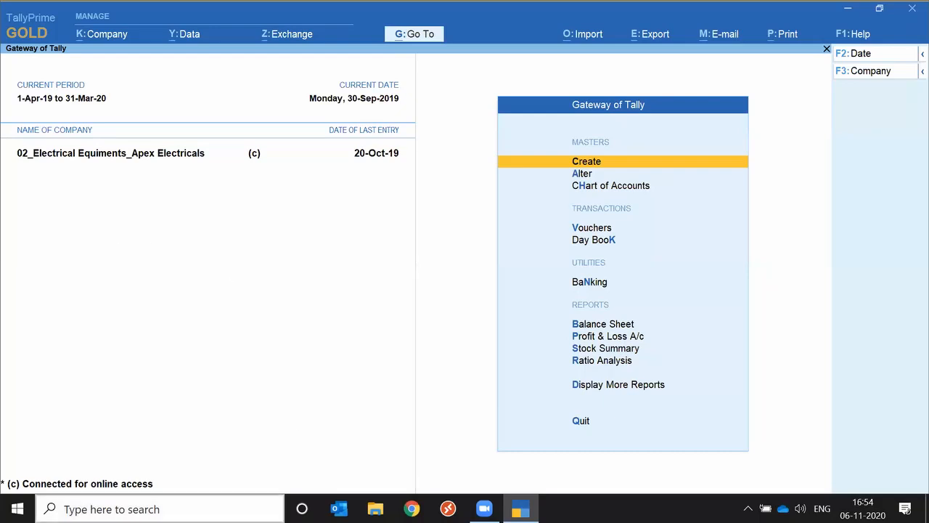
Open Notepad and note down the Tally.NET login e-mail and the account password on two lines
left_click(160, 509)
type("note")
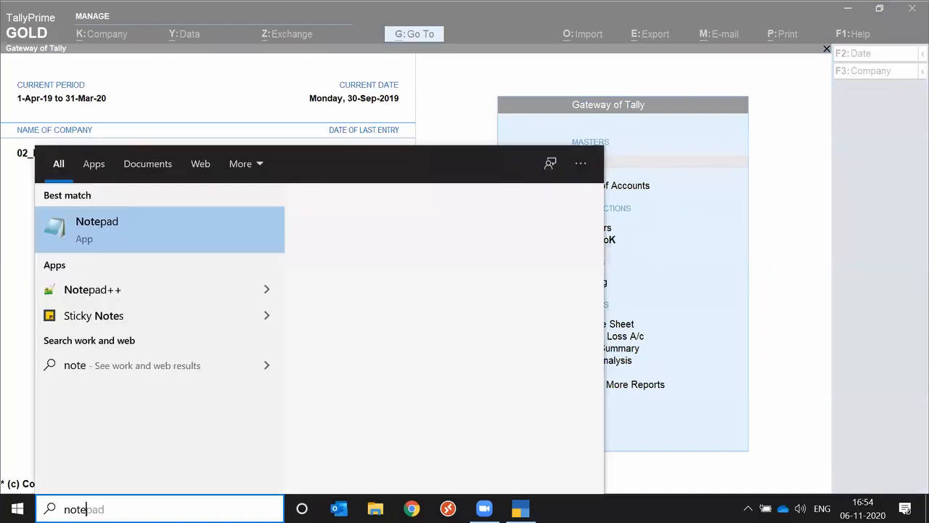
key("Return")
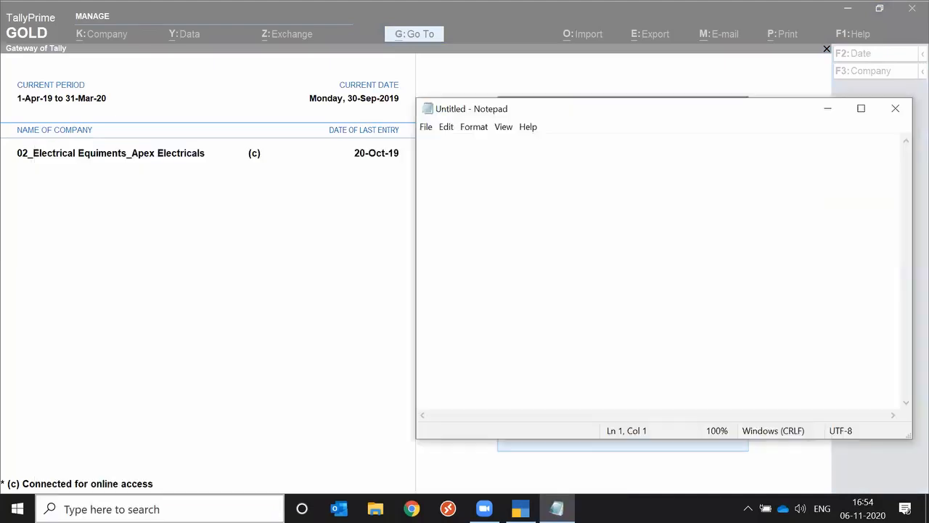
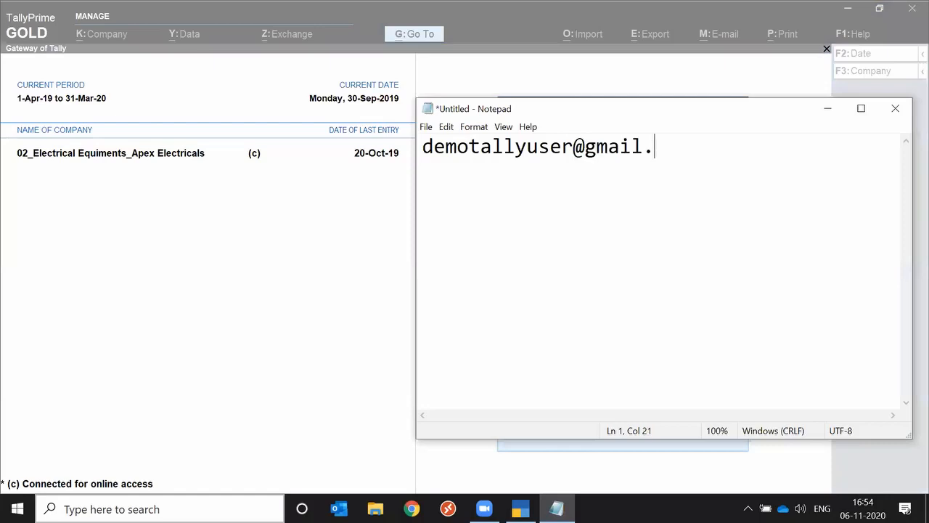
key("Return")
type("12345")
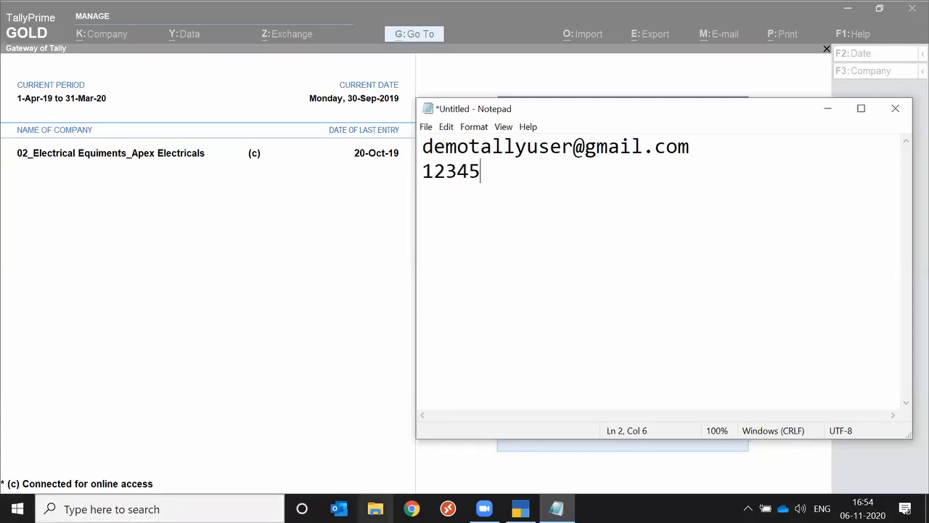
Switch to Chrome, go to tallysolutions.com and bring up the login form
left_click(412, 508)
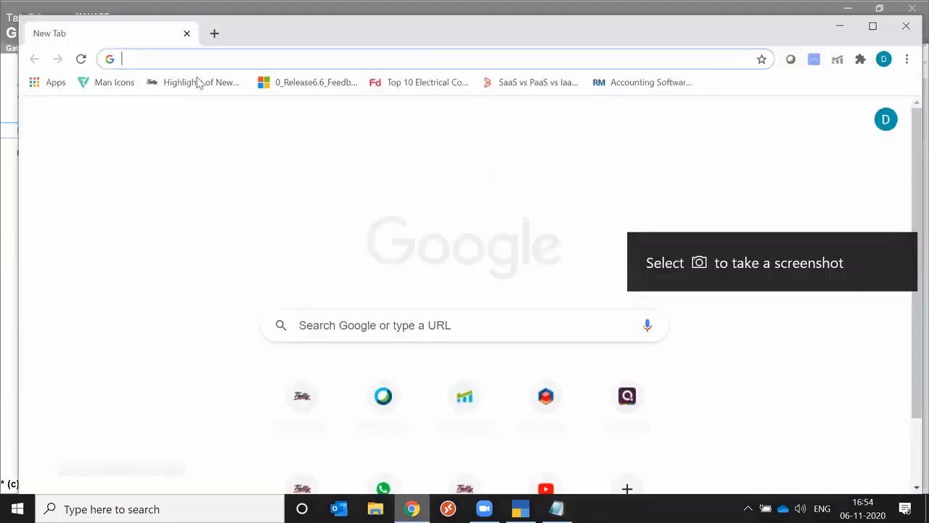
type("tallysolutions.com")
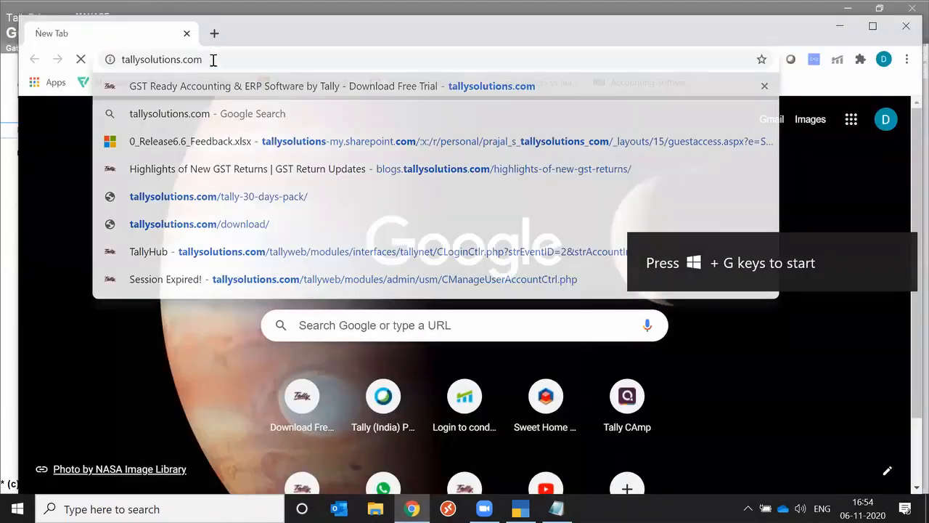
key("Return")
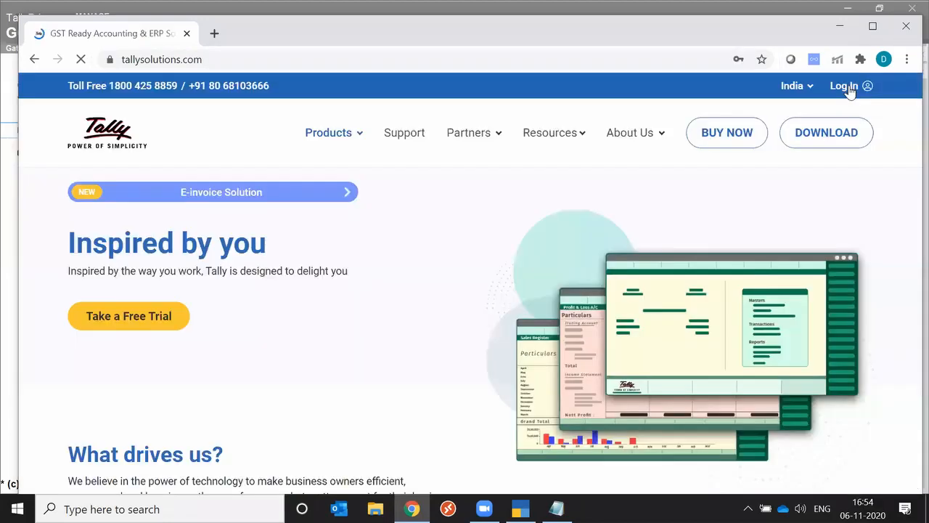
left_click(847, 85)
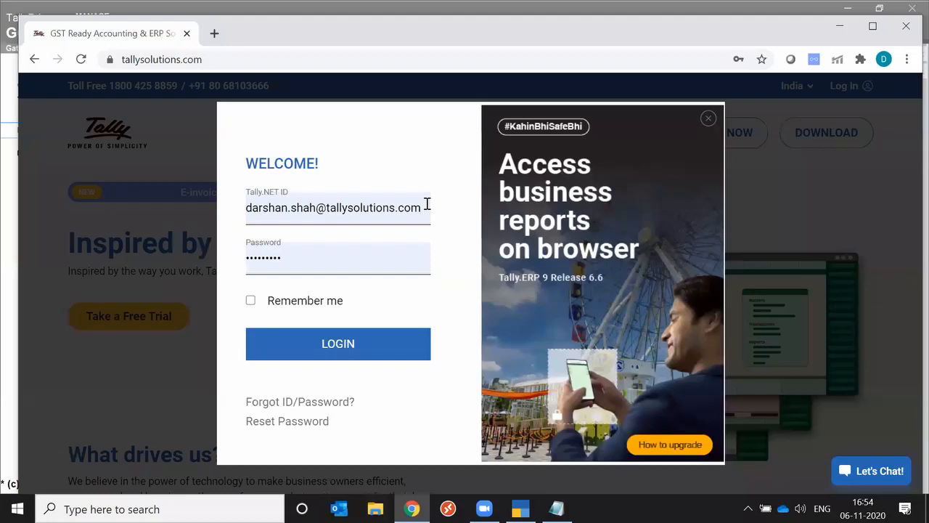
Log in with the Tally.NET e-mail and account password, and open the reports of the connected company Apex Electricals
triple_click(428, 204)
type("dempo")
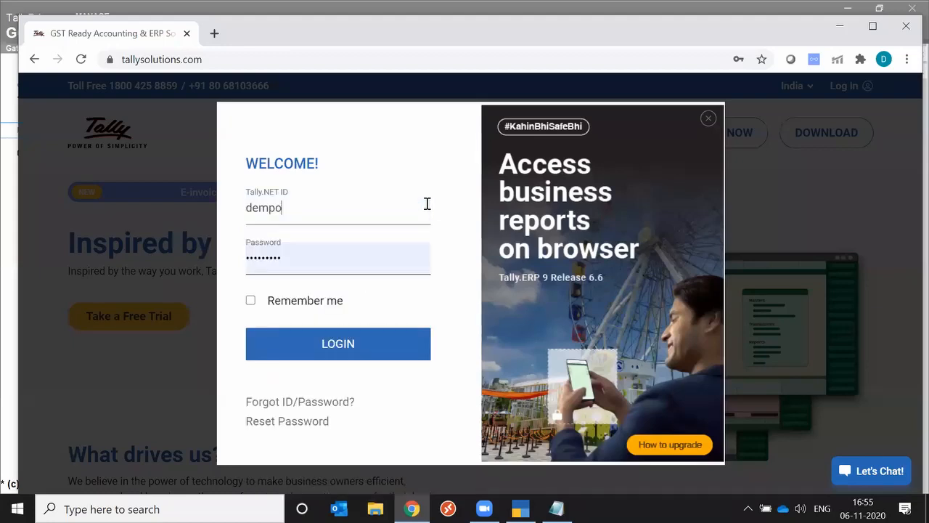
key("BackSpace")
key("BackSpace")
left_click(337, 253)
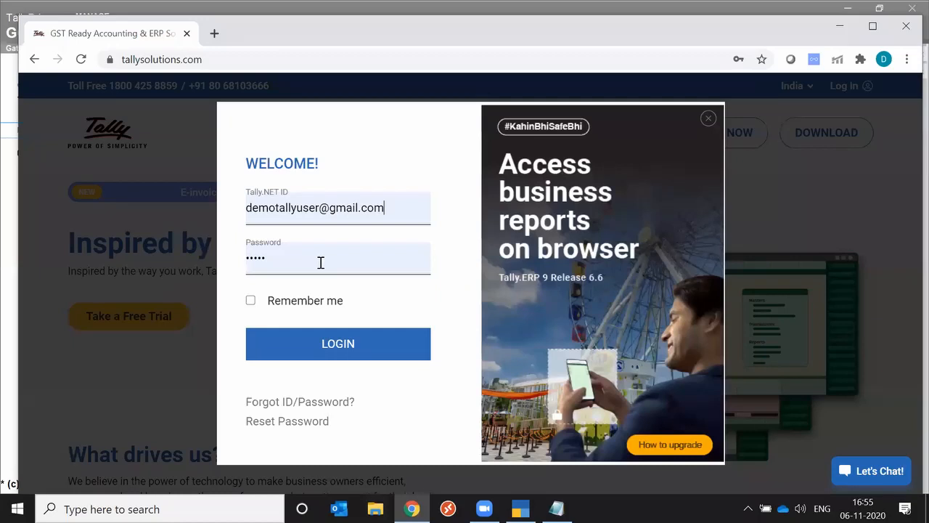
left_click(333, 347)
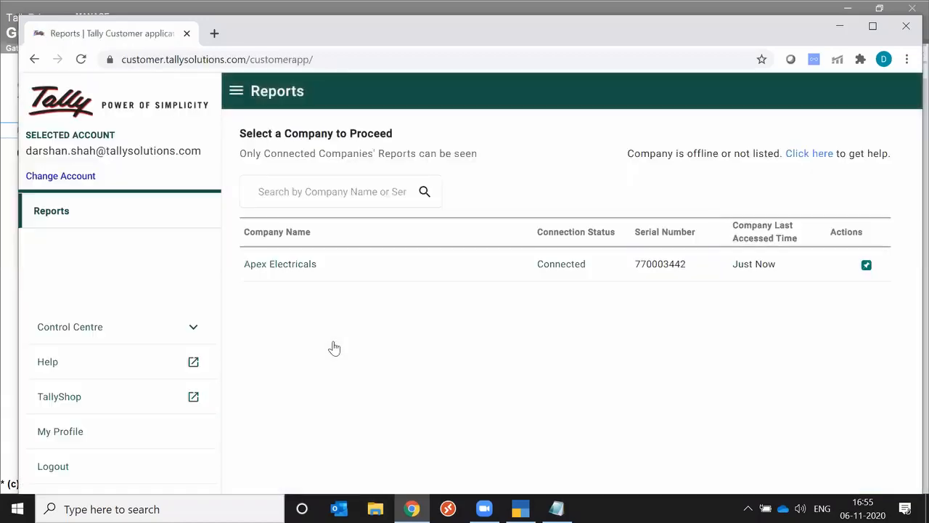
left_click(302, 270)
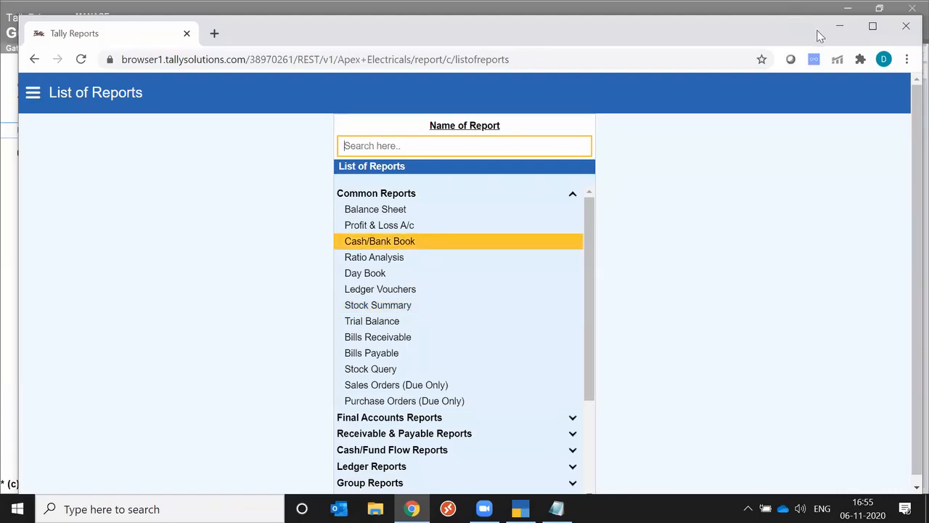
Look over the login e-mail and password lines noted in Notepad, and return to TallyPrime
left_click(850, 28)
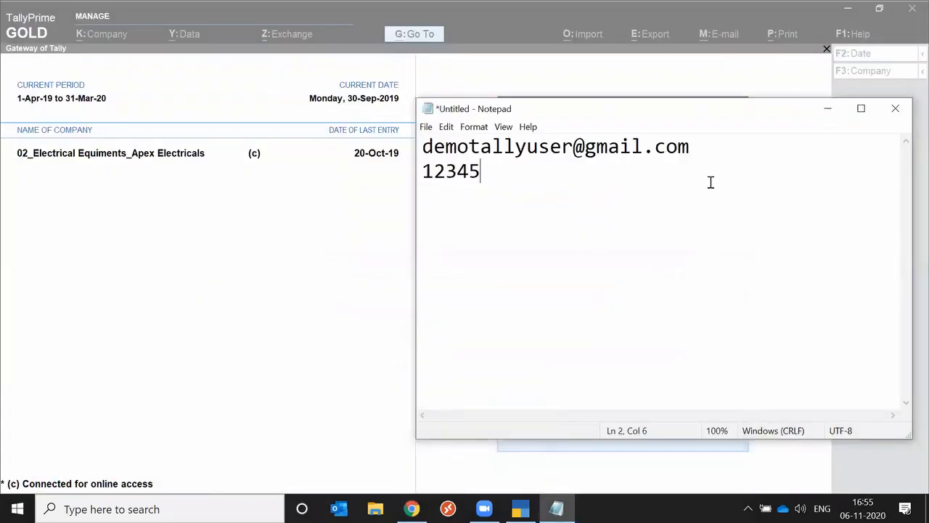
left_click_drag(425, 147, 692, 143)
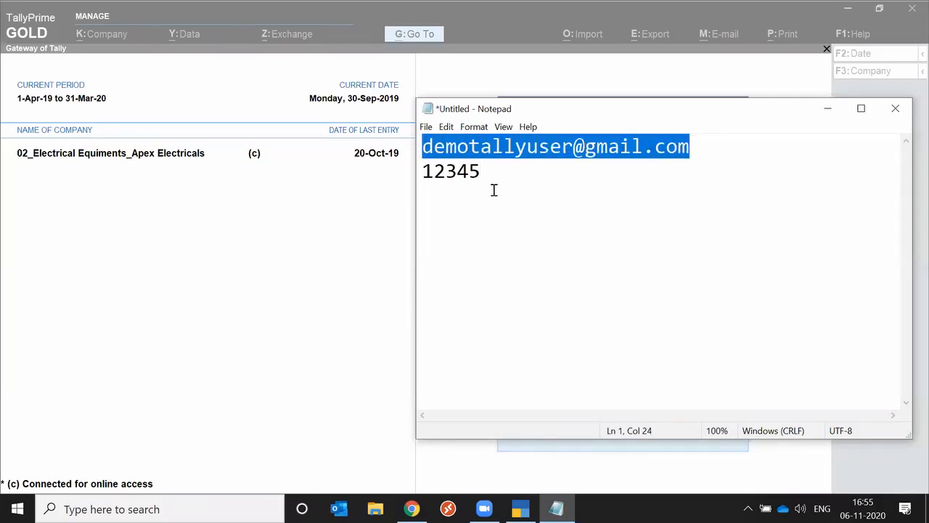
left_click_drag(494, 189, 417, 175)
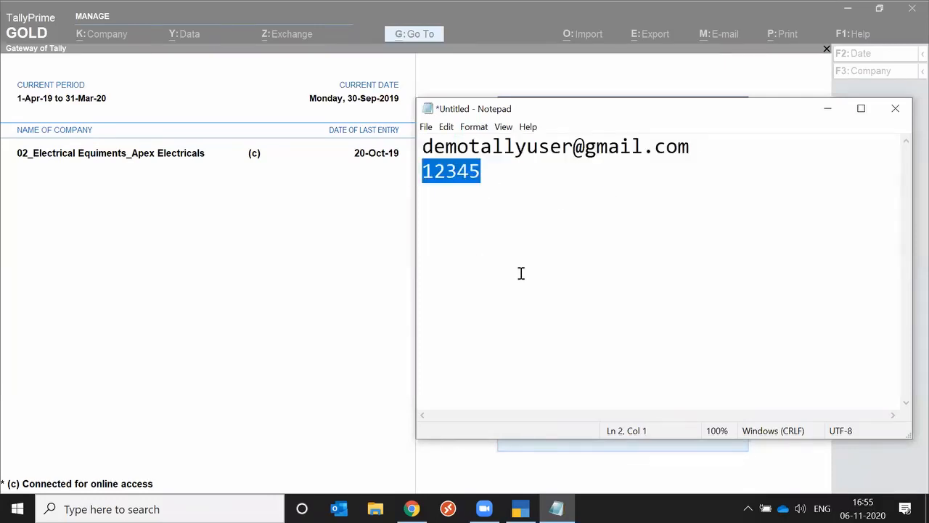
left_click(315, 230)
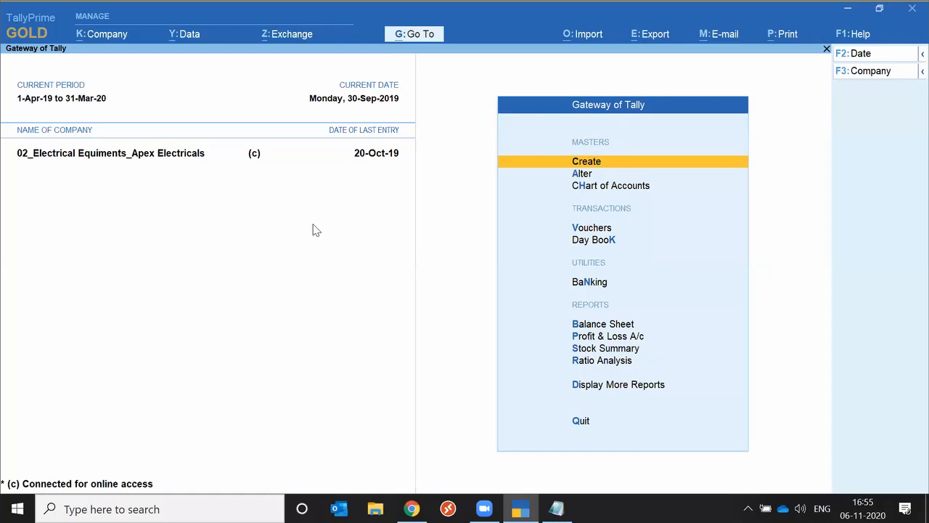
Return to the online report list in Chrome, expand Final Accounts Reports to view its entries, and go back to TallyPrime
key("alt+Tab")
key("alt+Tab")
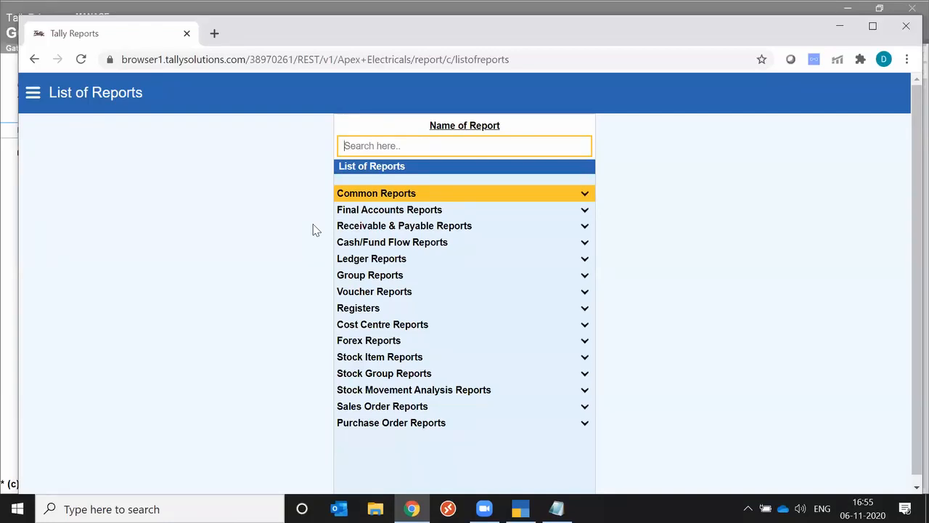
key("Down")
key("Down")
key("Up")
key("Return")
key("Up")
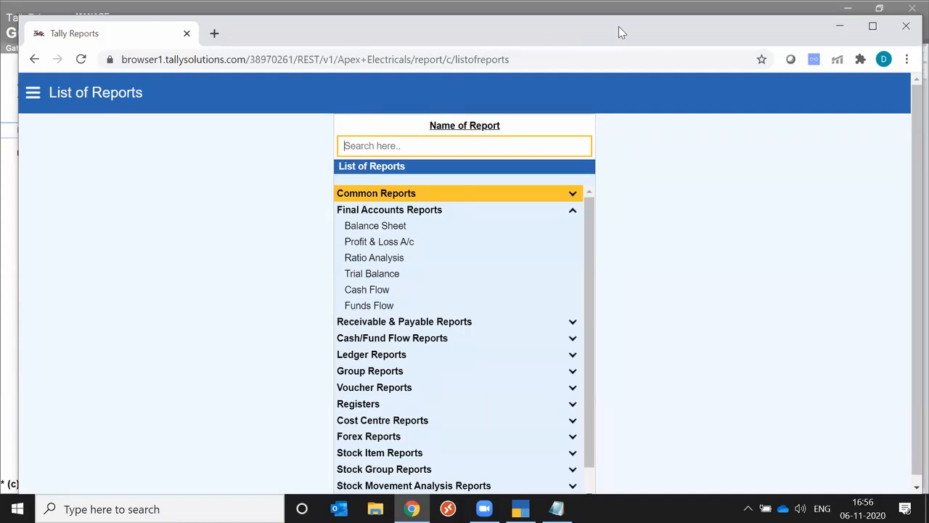
left_click(840, 29)
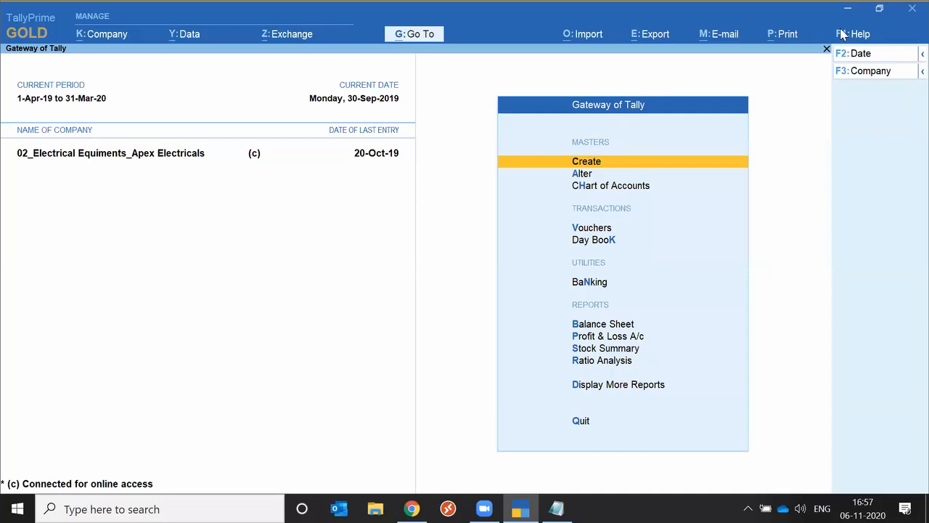
Look through Display More Reports, including GST Reports under Statutory Reports, and return to the Gateway of Tally
key("d")
key("o")
key("Return")
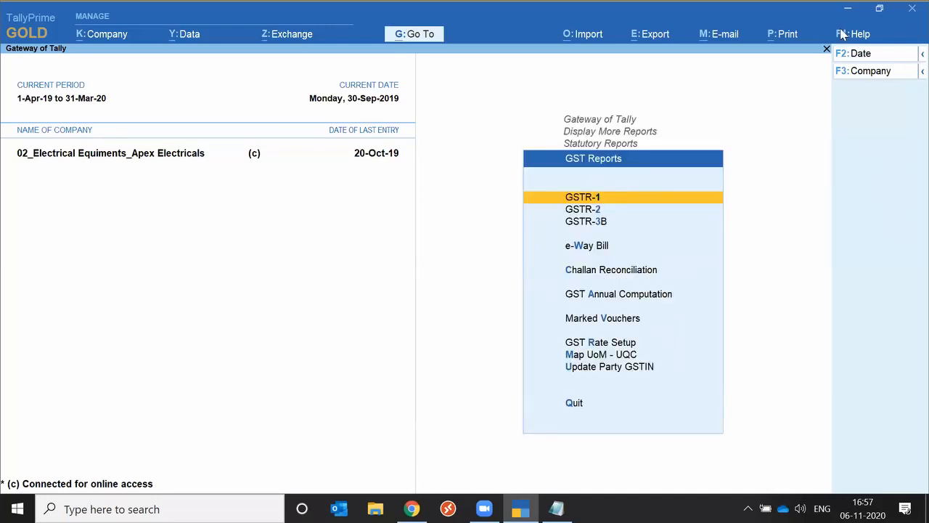
key("Escape")
key("Escape")
key("Escape")
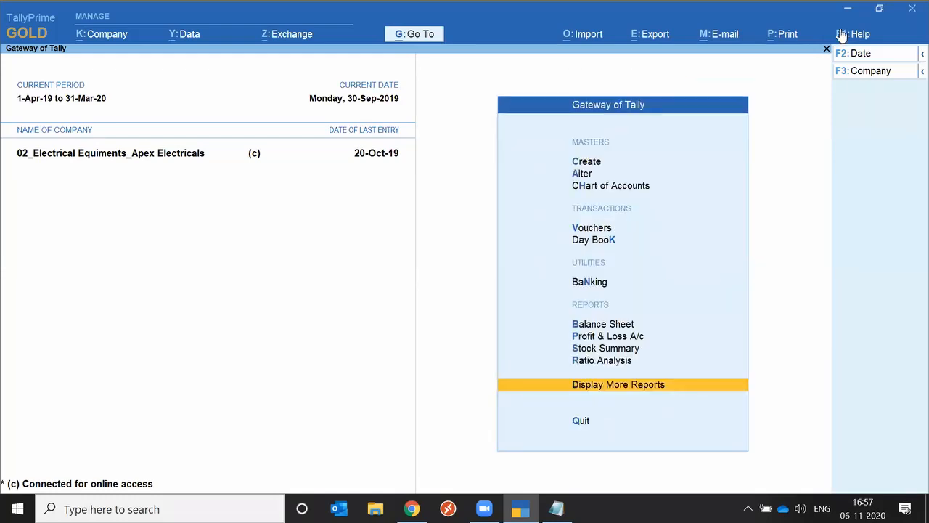
key("d")
key("s")
key("s")
key("Escape")
key("Escape")
key("Escape")
Search with Go To for outstanding reports using "Out", and view Ledger Outstandings for SD Aadarsh Equipments
left_click(416, 35)
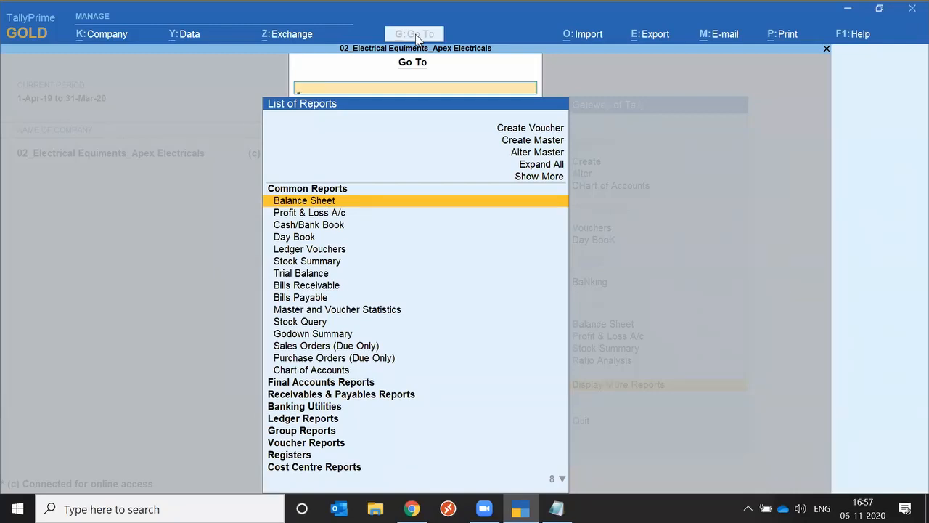
type("Out")
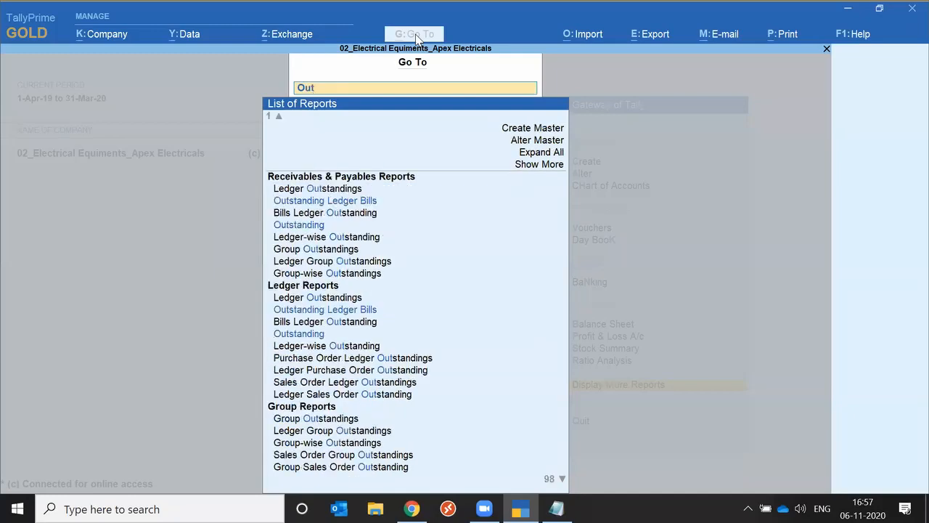
key("Down")
key("Up")
key("Down")
key("Down")
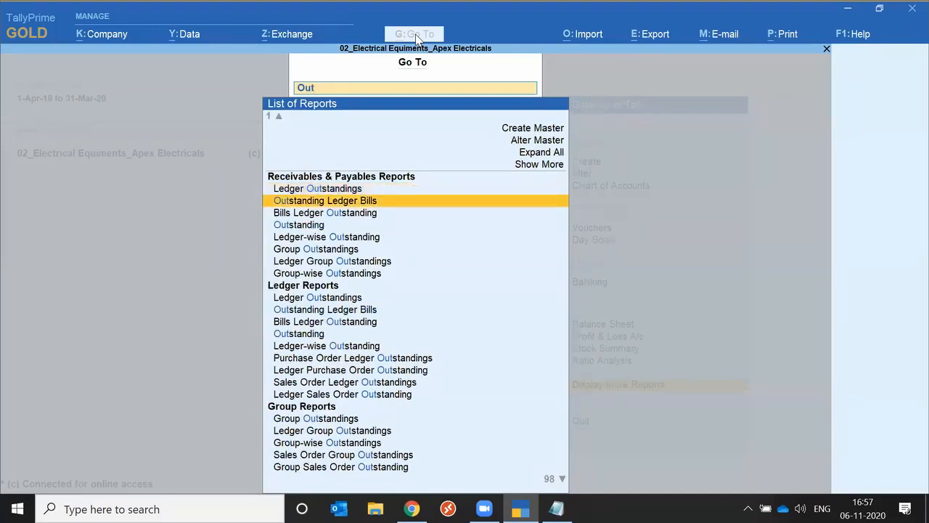
key("Return")
key("Down")
key("Down")
key("Down")
key("Down")
key("Down")
key("Down")
key("Down")
key("Down")
key("Down")
key("Down")
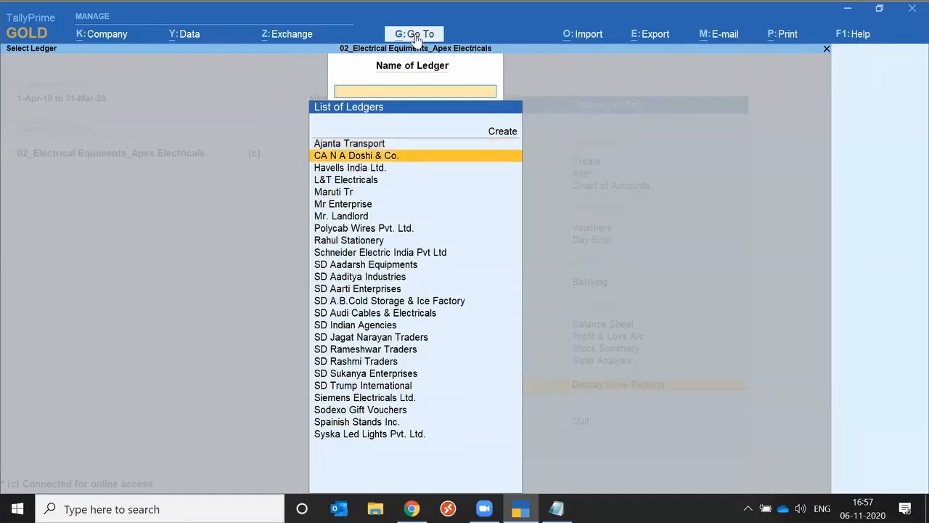
key("Return")
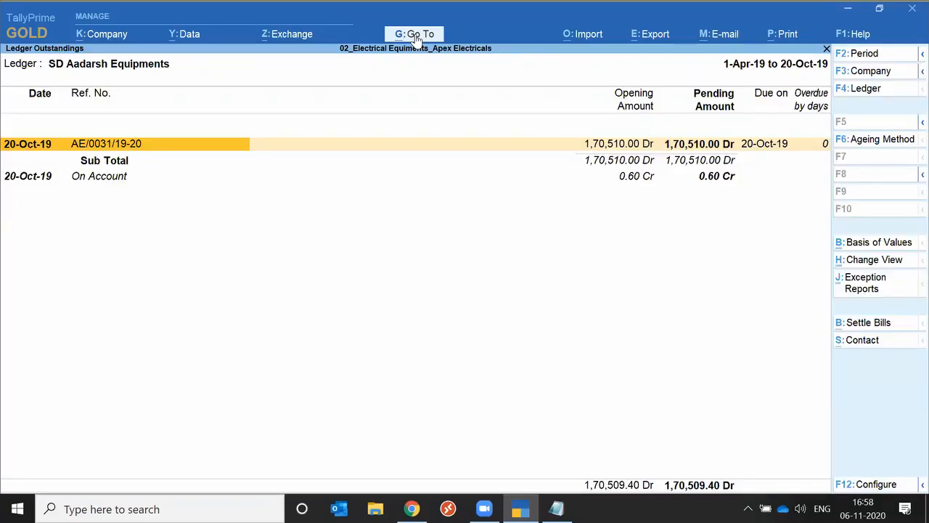
Find the Stock Summary report with Go To using "Stoc", and view it in detailed form
left_click(429, 36)
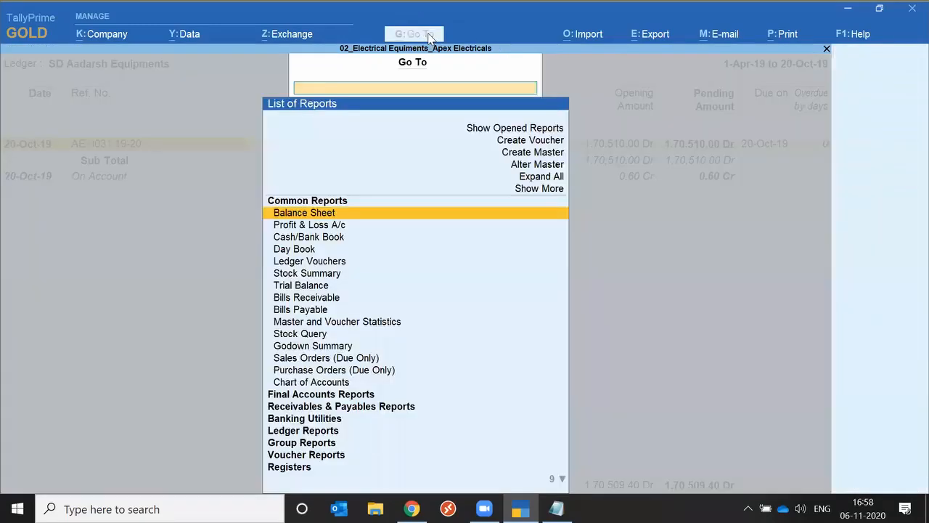
type("Stoc")
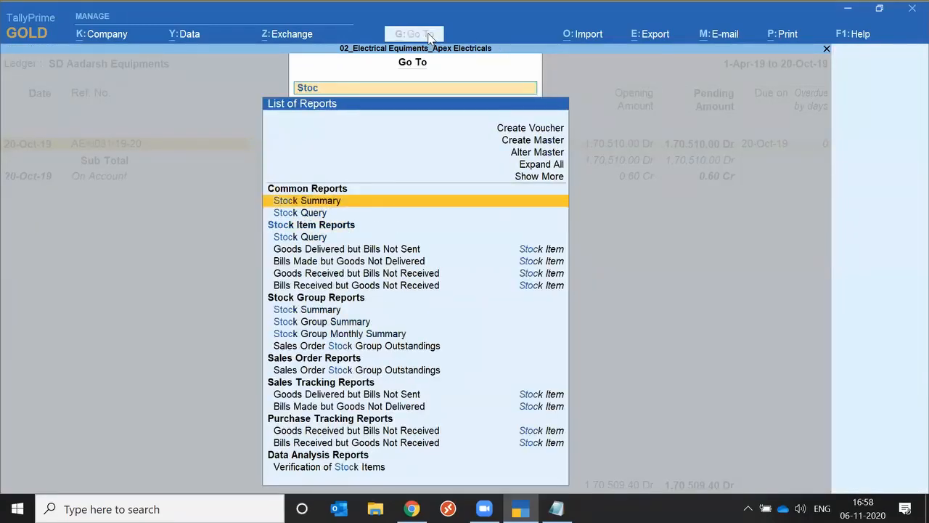
key("Return")
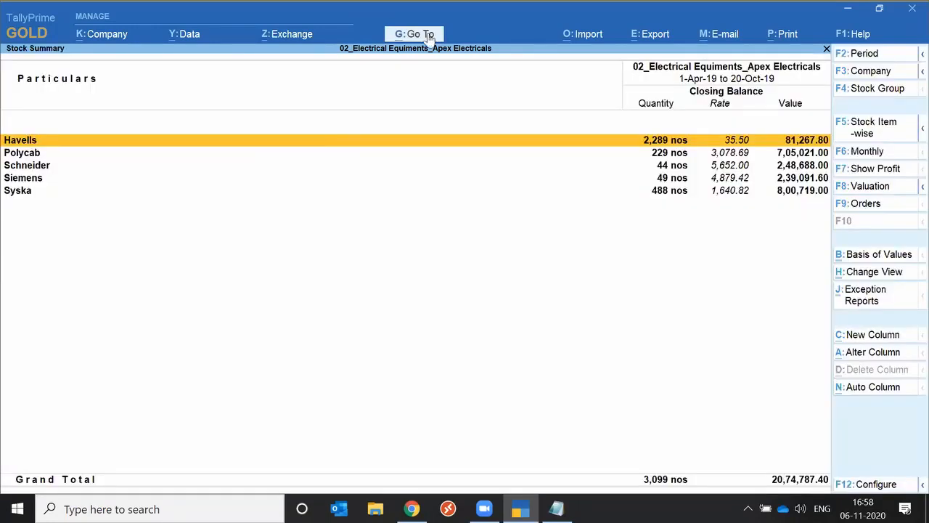
key("alt+F5")
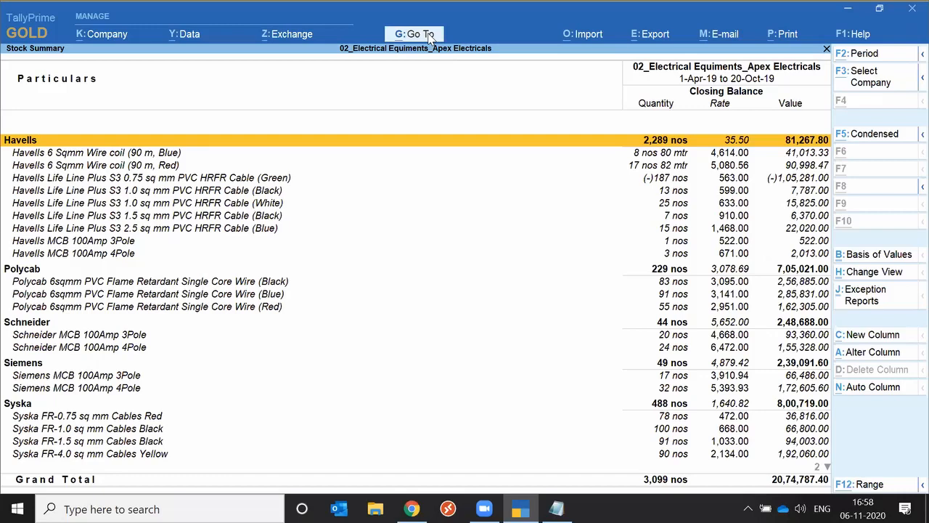
Go to Profit & Loss A/c from the Final Accounts Reports list and view it in detailed form
left_click(429, 36)
key("Down")
key("Right")
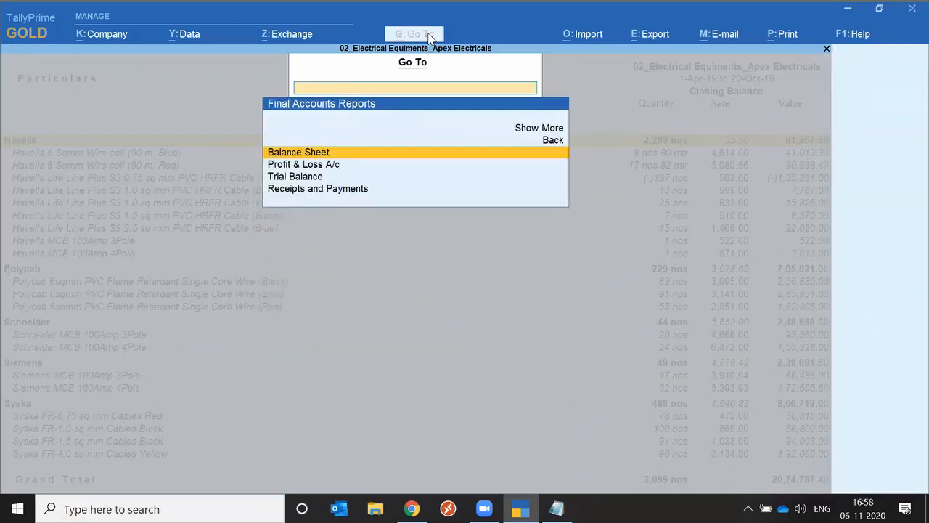
key("Down")
key("Return")
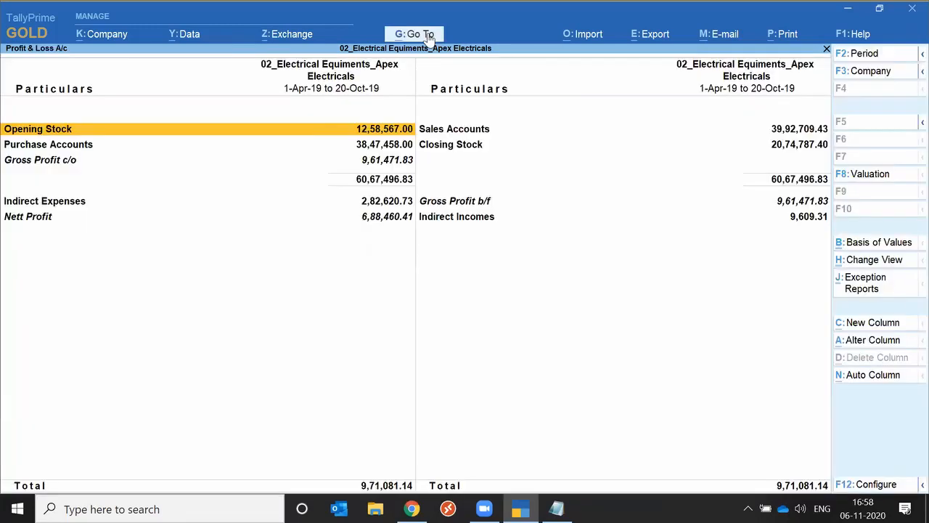
key("alt+F5")
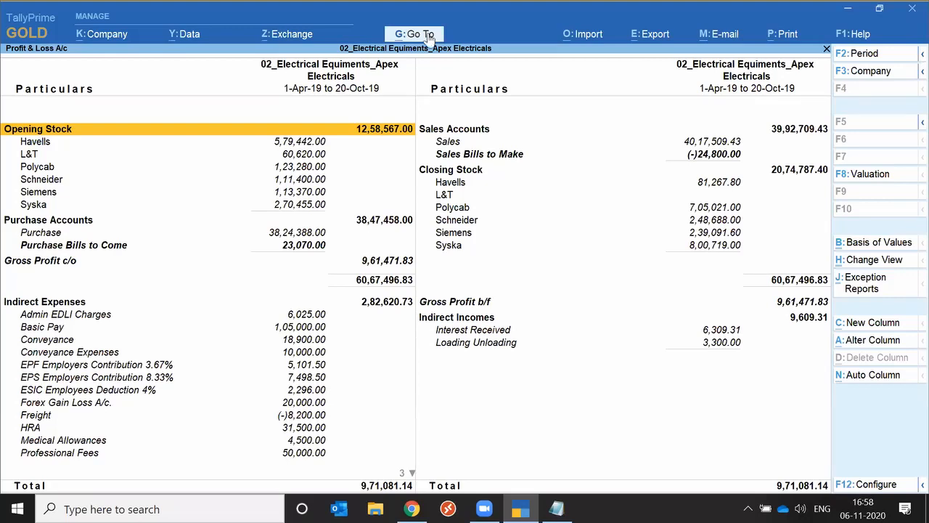
Bring up the Go To list of reports from the detailed Profit & Loss A/c
left_click(429, 38)
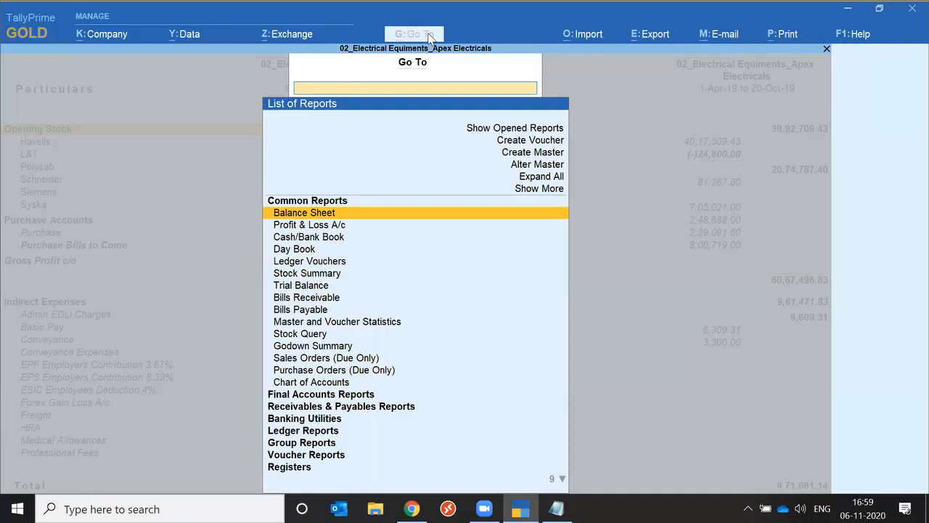
Search the list of reports for "Gstr" and view the GSTR-1 report
type("Gstr")
key("Down")
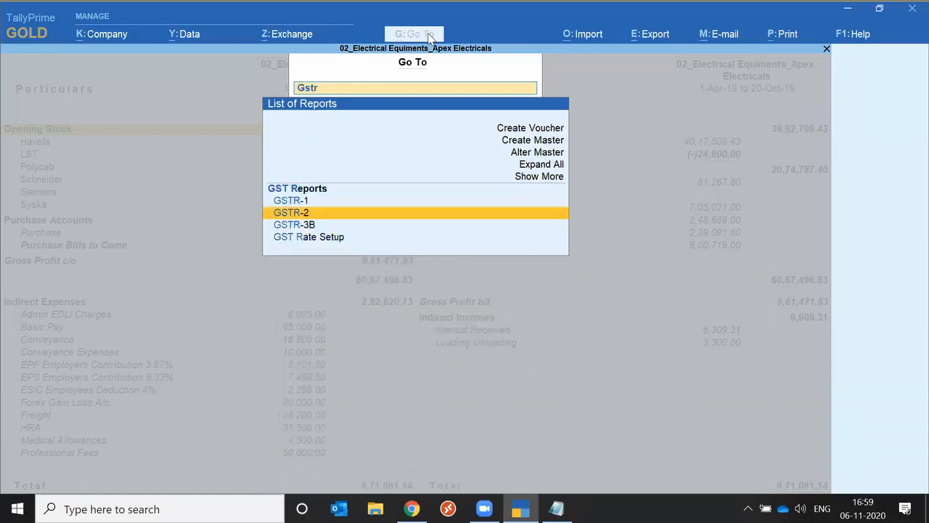
key("Up")
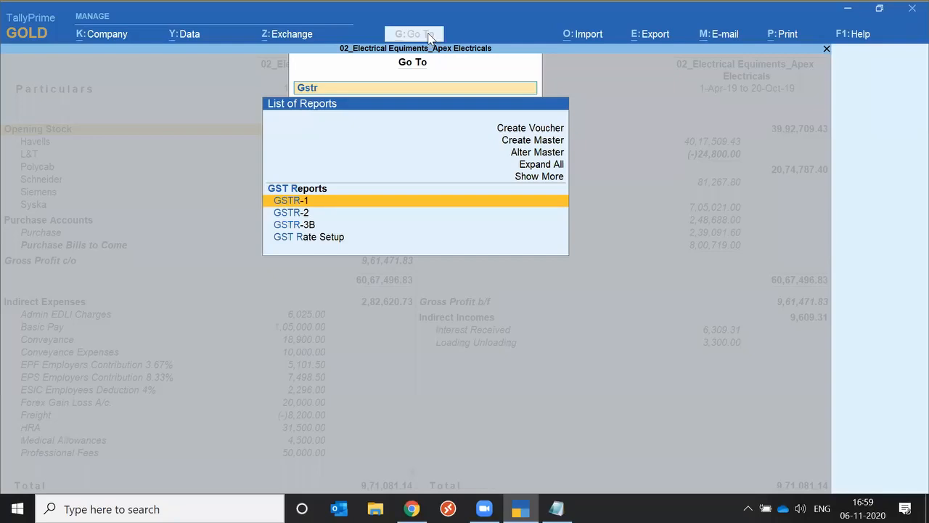
key("Return")
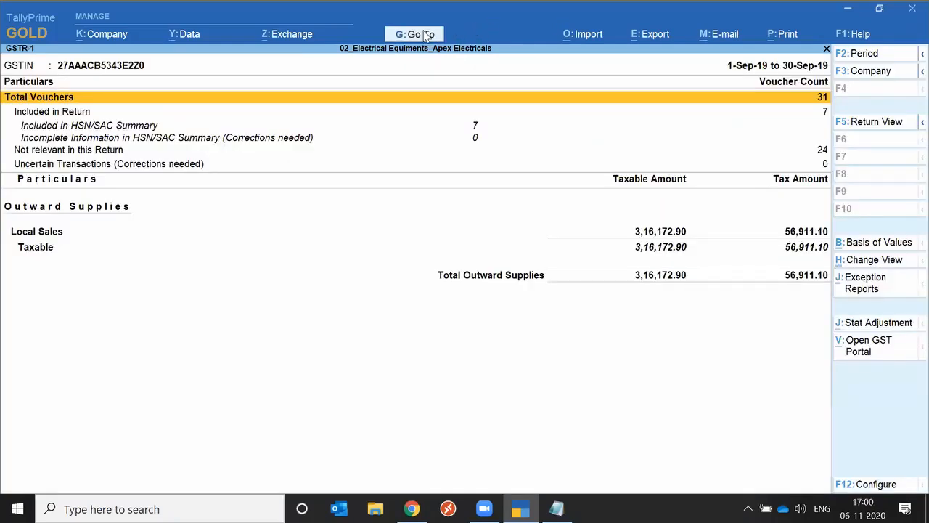
Find GSTR-3B with Go To using "Gs", and view the report
left_click(415, 34)
type("Gs")
key("Down")
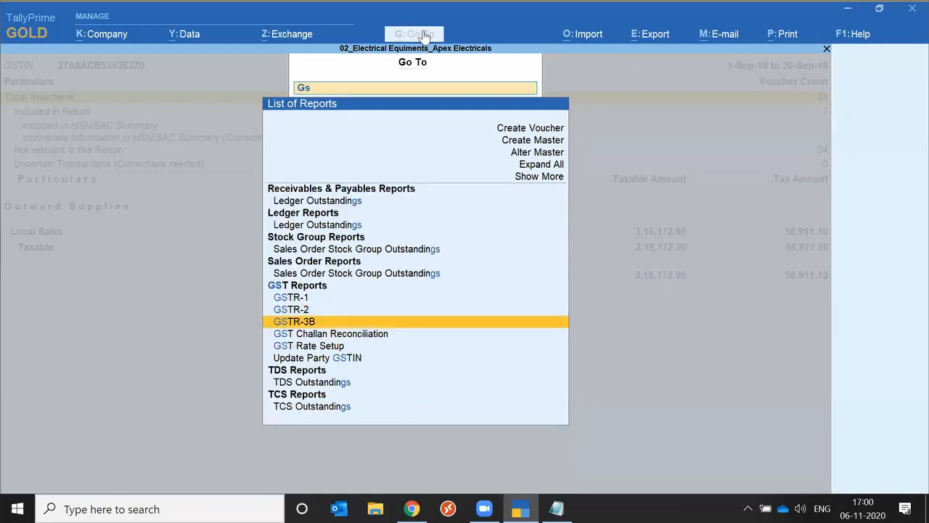
key("Return")
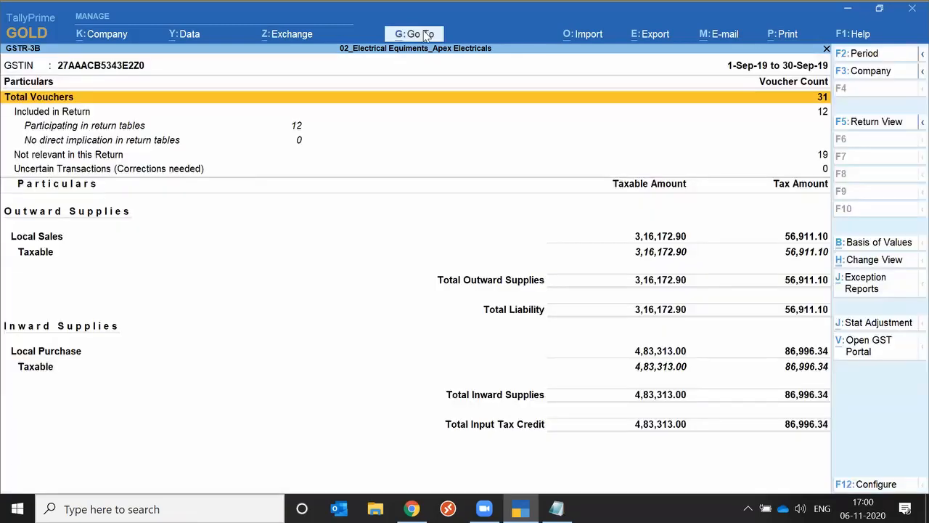
Search with Go To for "For" and view Form 26Q from the TDS Reports
left_click(427, 34)
type("For")
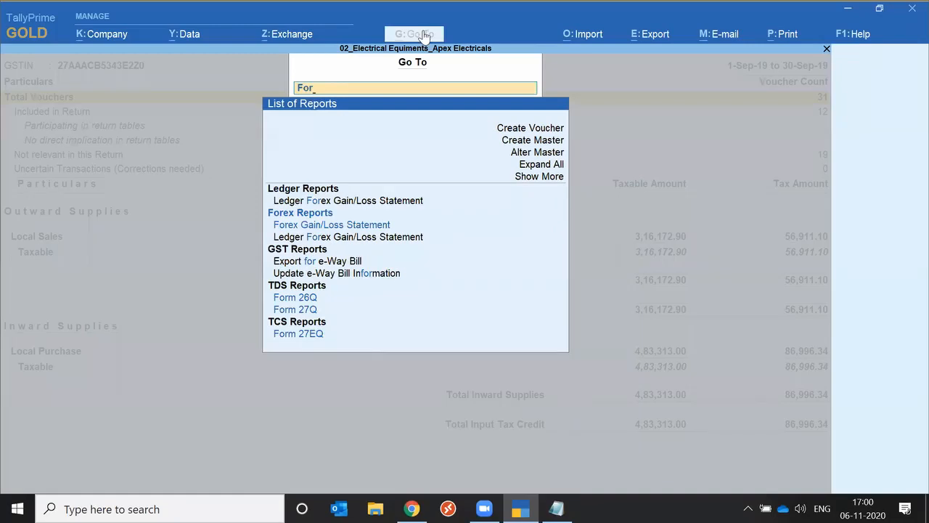
key("Return")
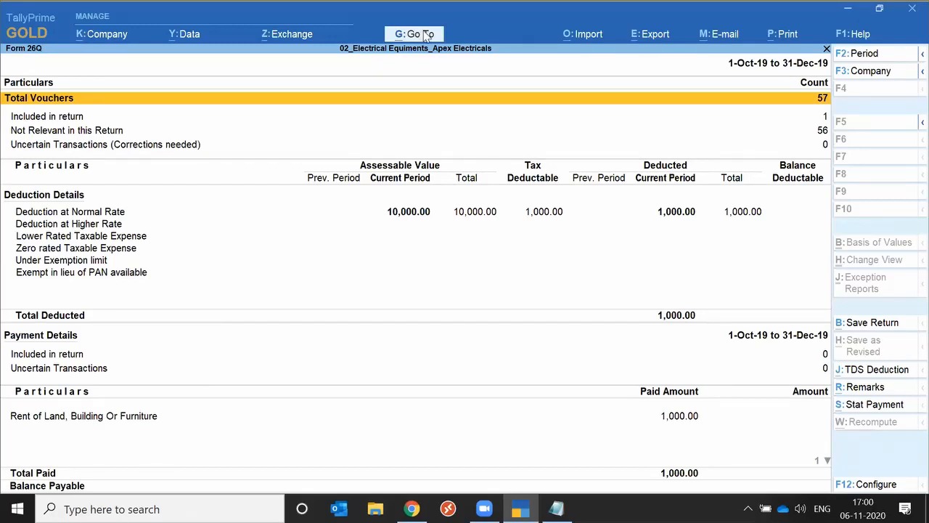
Show the opened reports through Go To, look through them, and return to the full list of reports
left_click(427, 35)
key("Up")
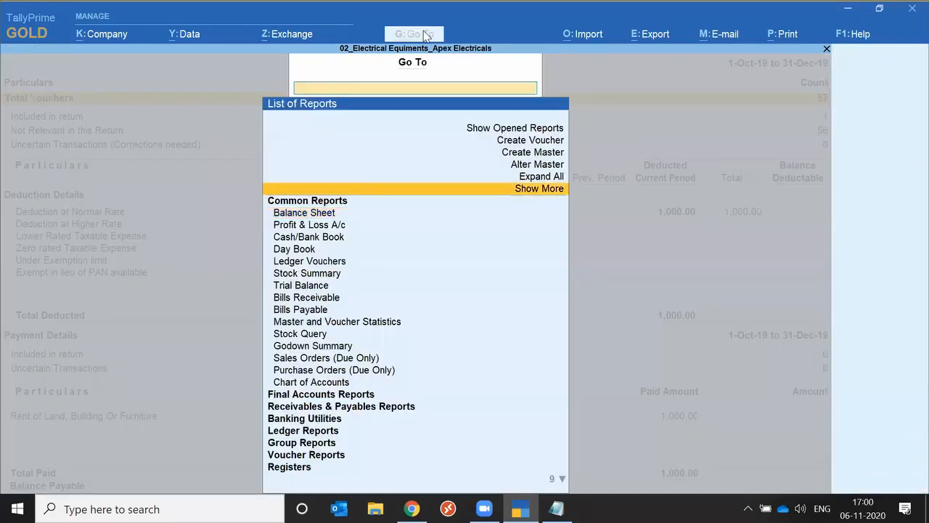
key("Up")
key("Up")
key("Up")
key("Up")
key("Up")
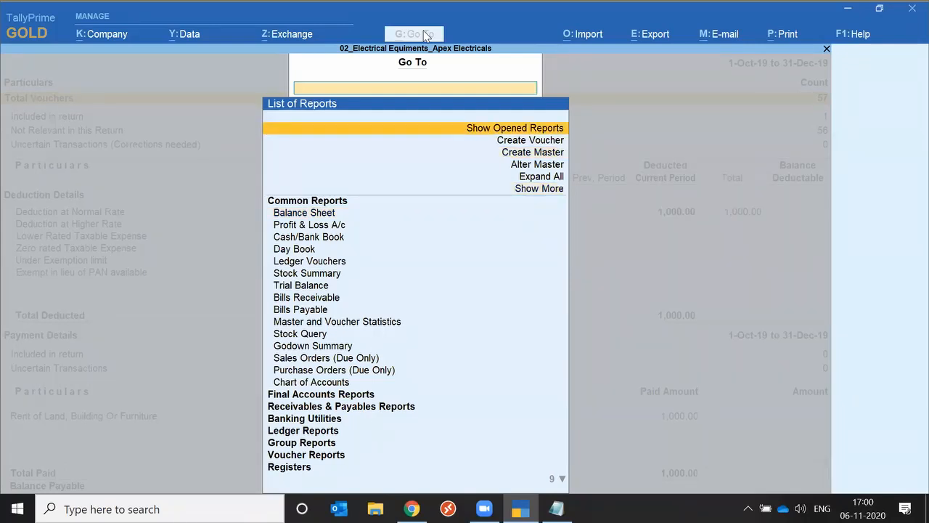
key("Return")
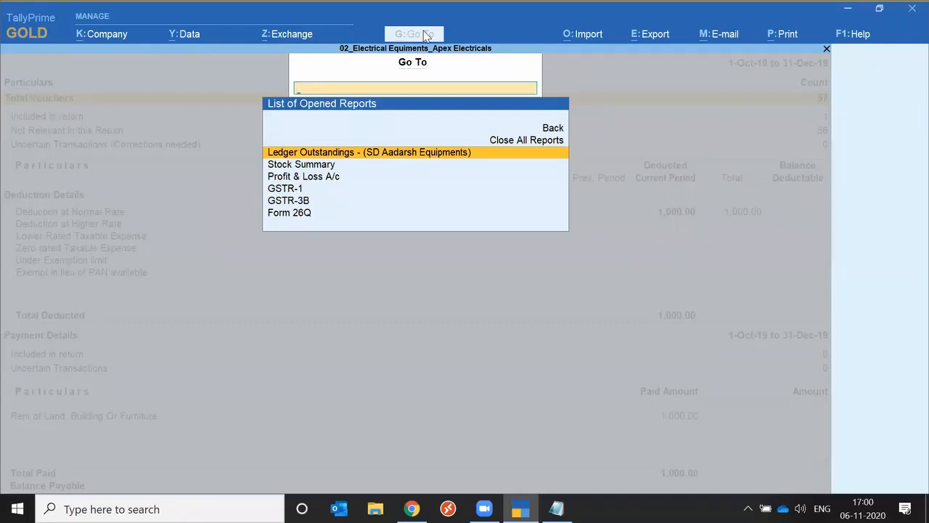
key("Down")
key("Down")
key("Down")
key("Down")
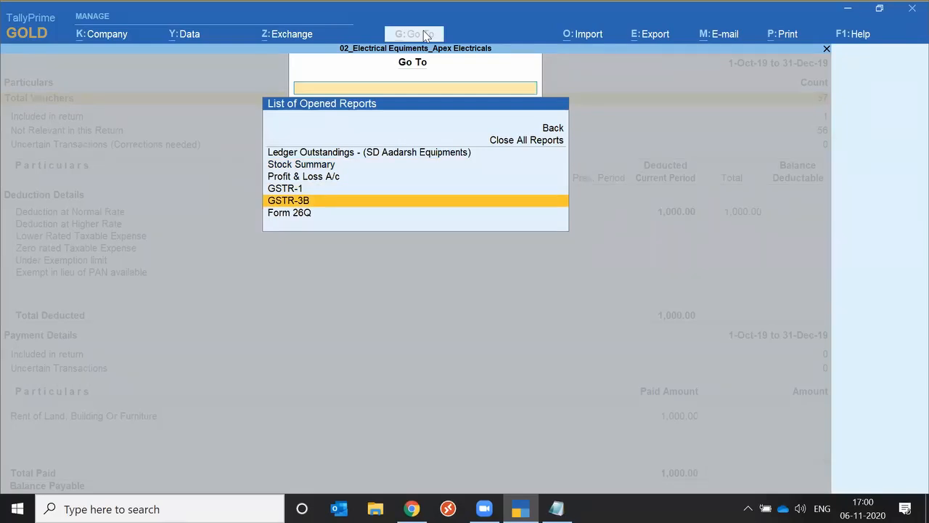
key("Escape")
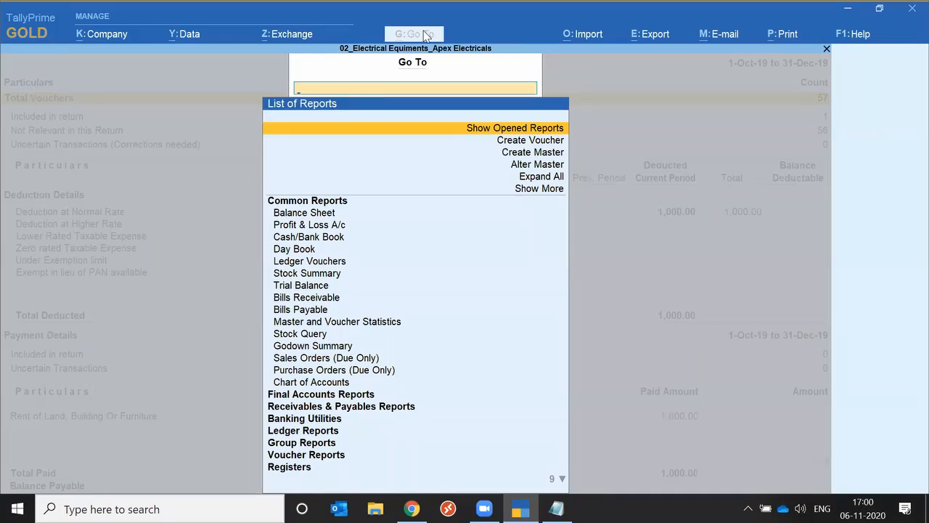
Expand all report groups in the Go To list and show more reports
key("Down")
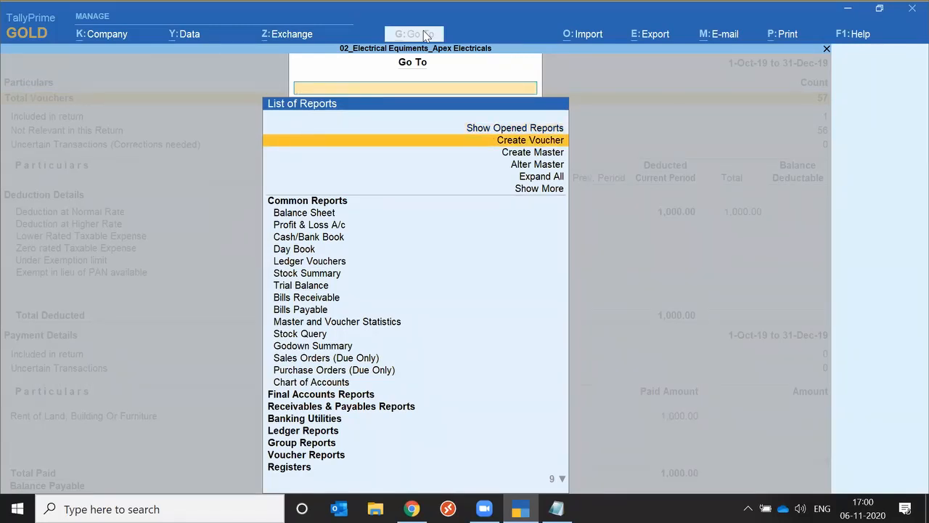
key("Down")
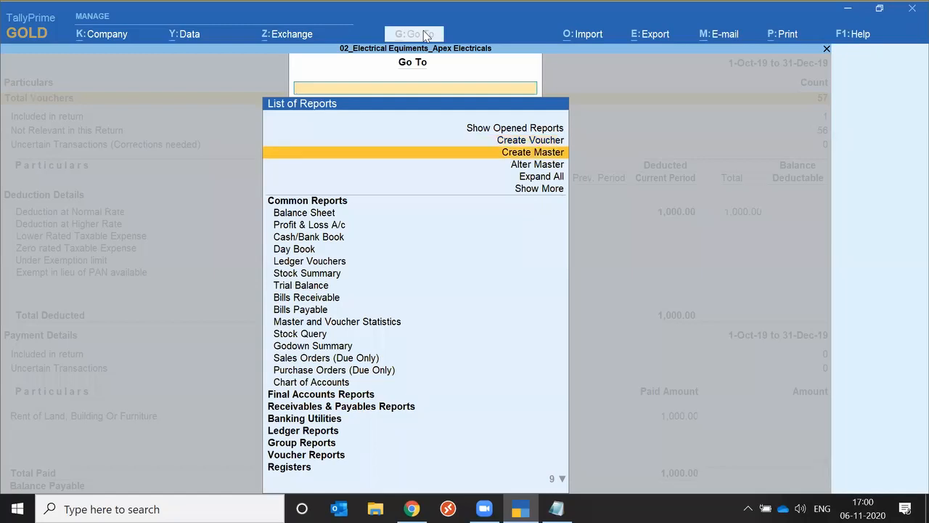
key("Down")
key("Down")
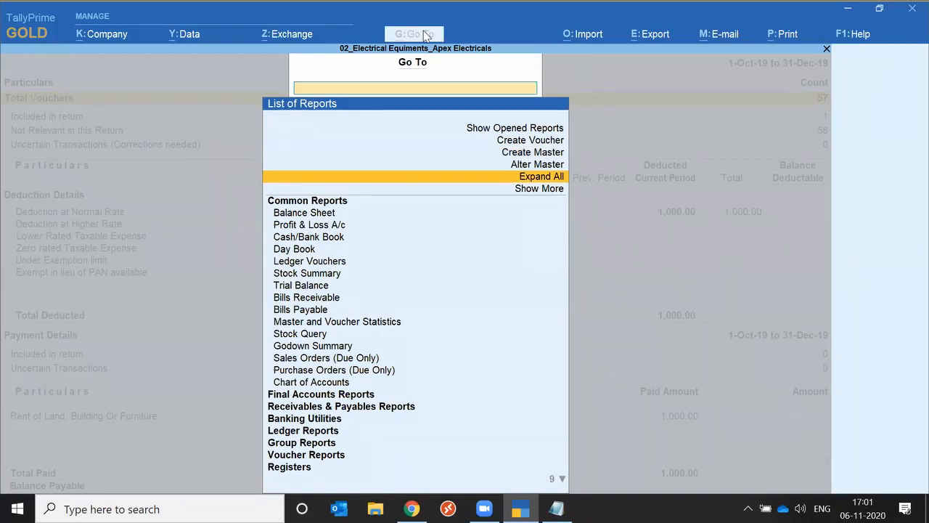
key("Return")
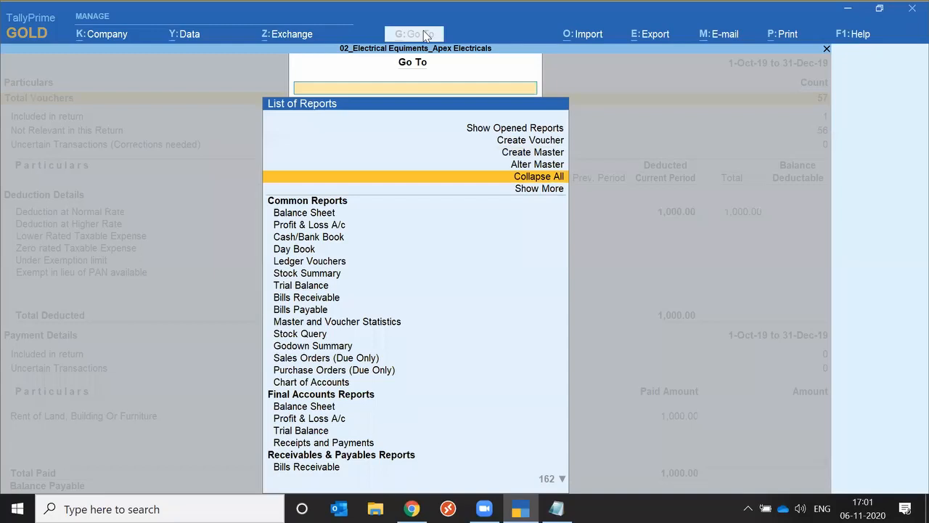
key("Down")
key("Return")
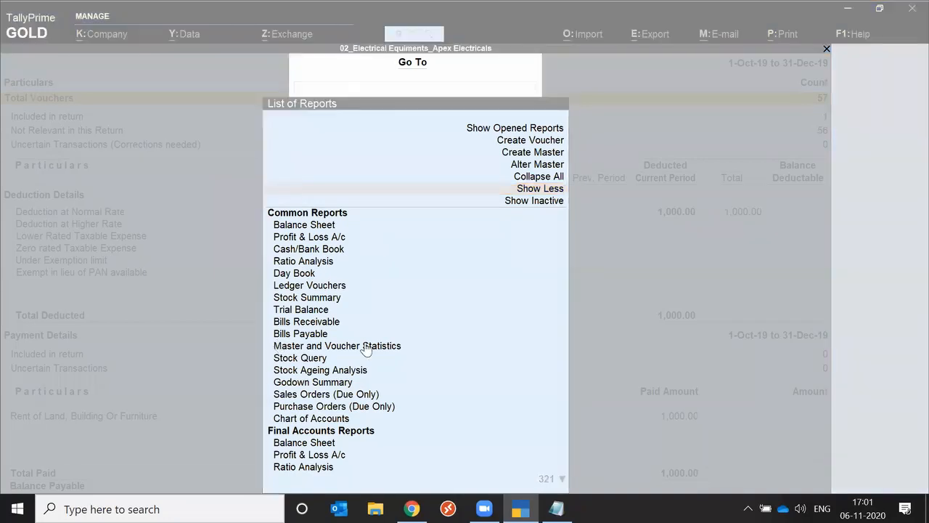
Go to Ratio Analysis from the Common Reports and examine its principal ratios
left_click(310, 268)
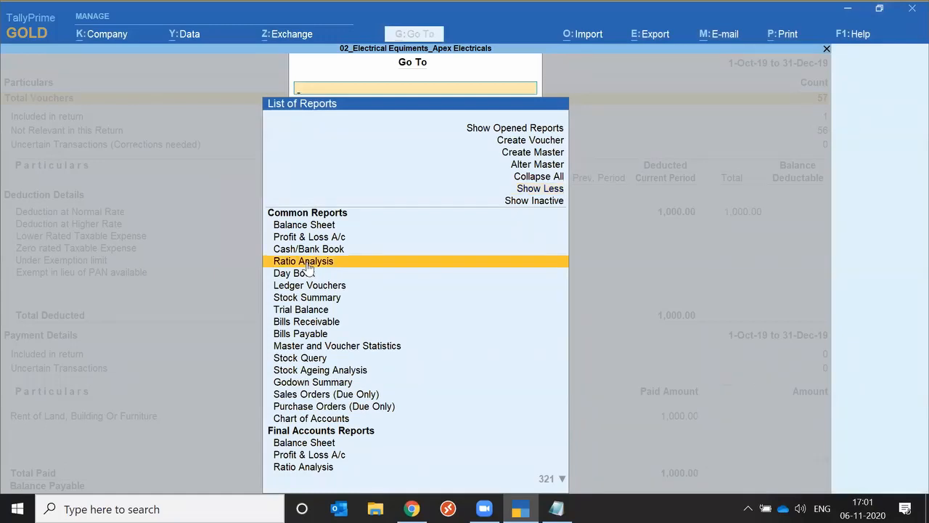
left_click(308, 262)
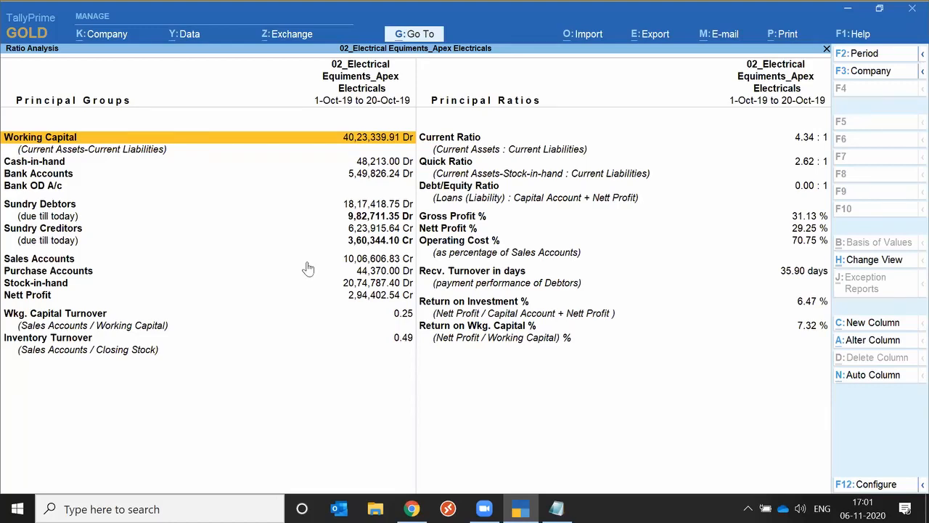
key("Right")
key("Down")
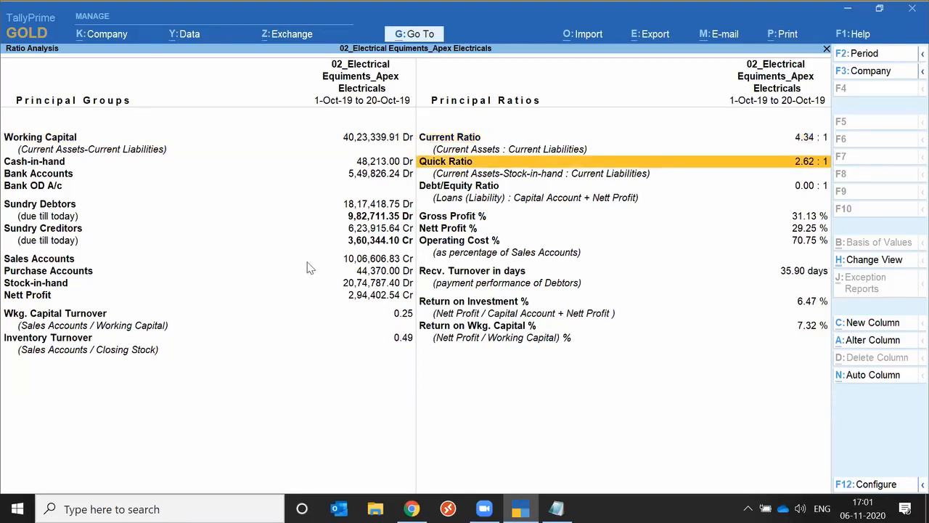
key("Down")
key("Down")
key("Down")
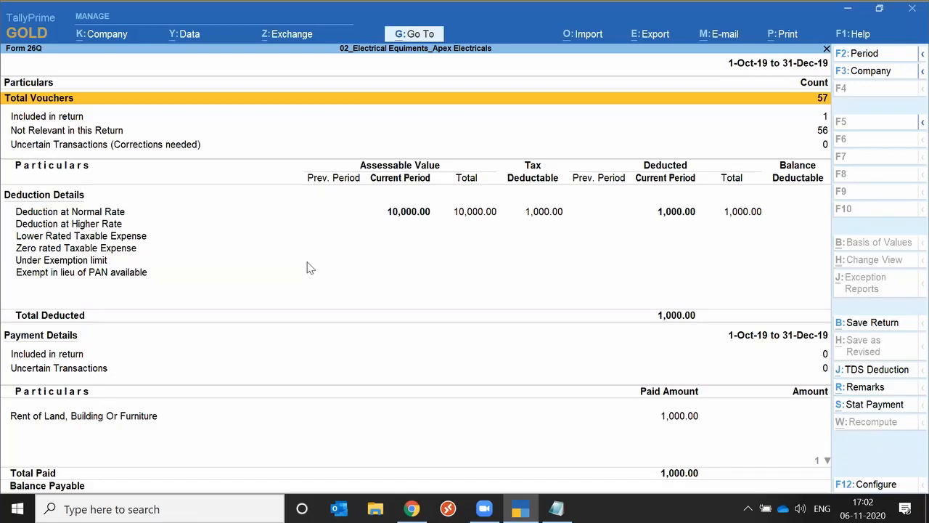
key("Return")
left_click(660, 236)
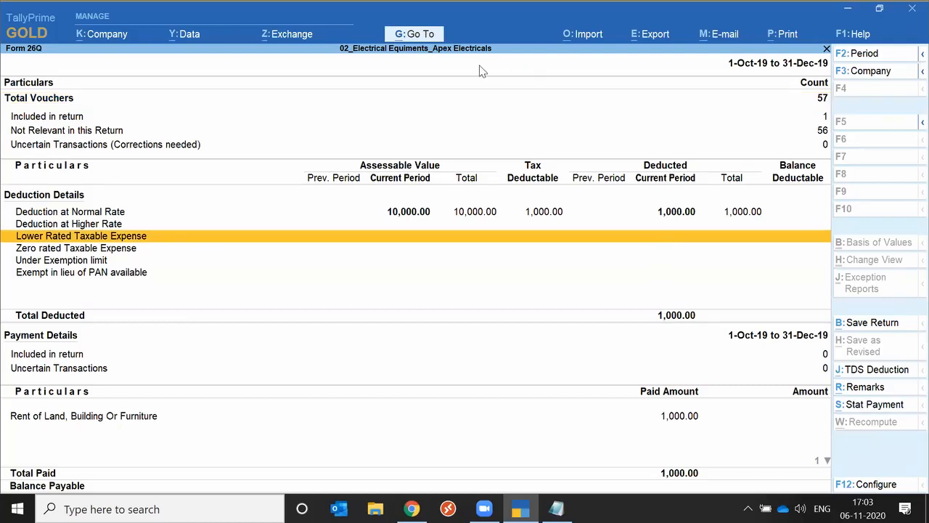
left_click(452, 65)
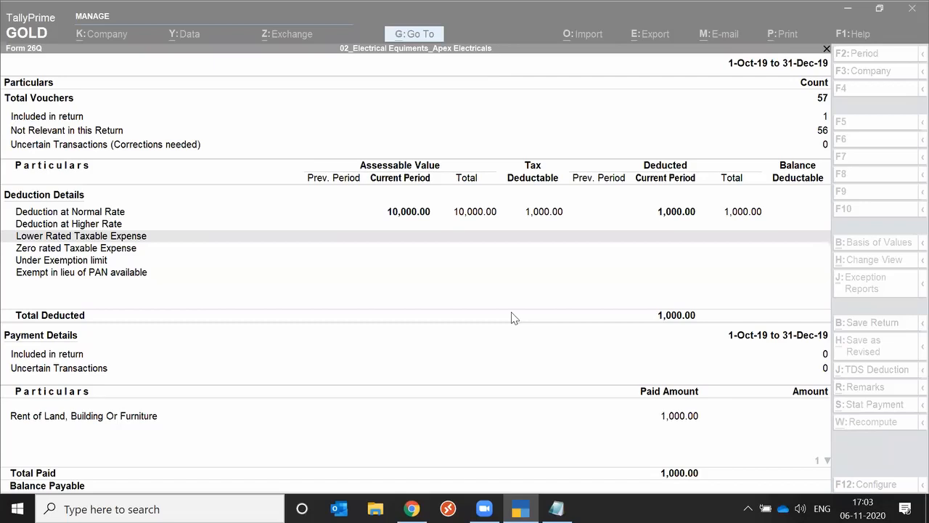
Use Go To from Form 26Q to start creating a Sales voucher
left_click(414, 33)
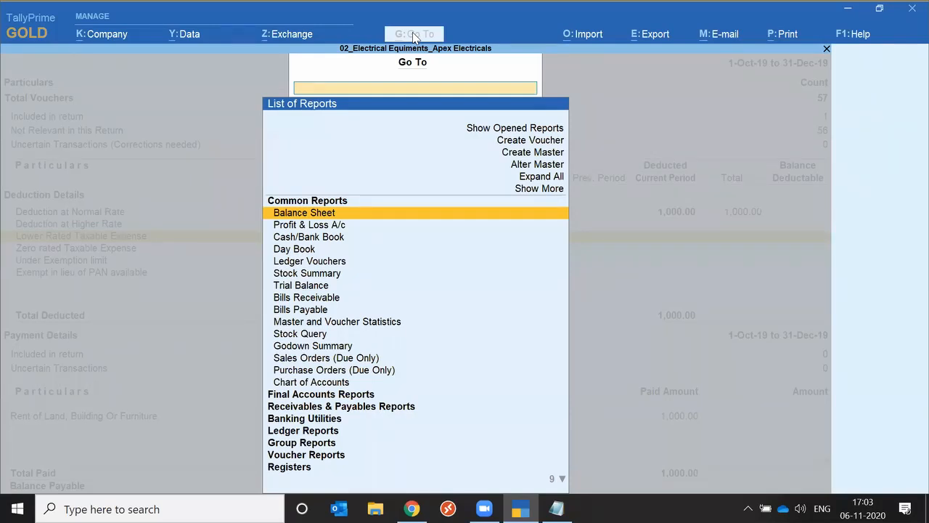
key("Up")
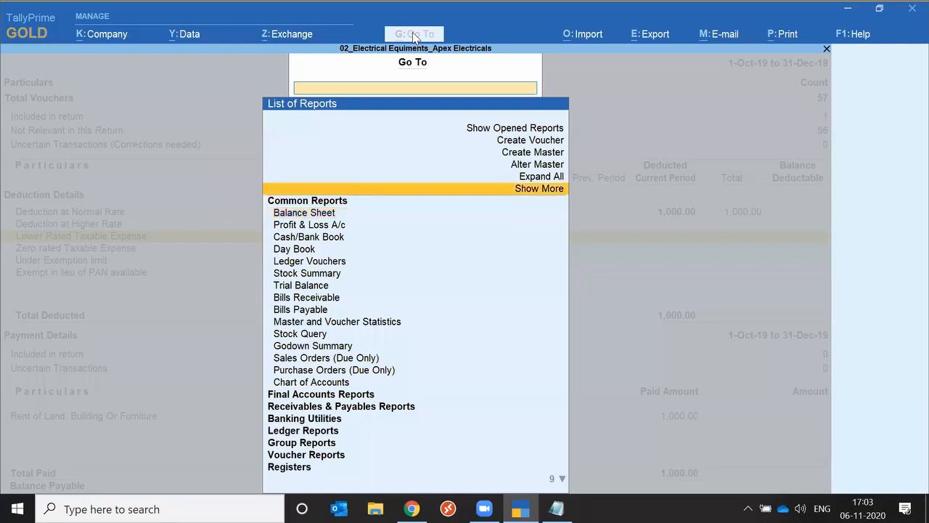
key("Up")
key("Up")
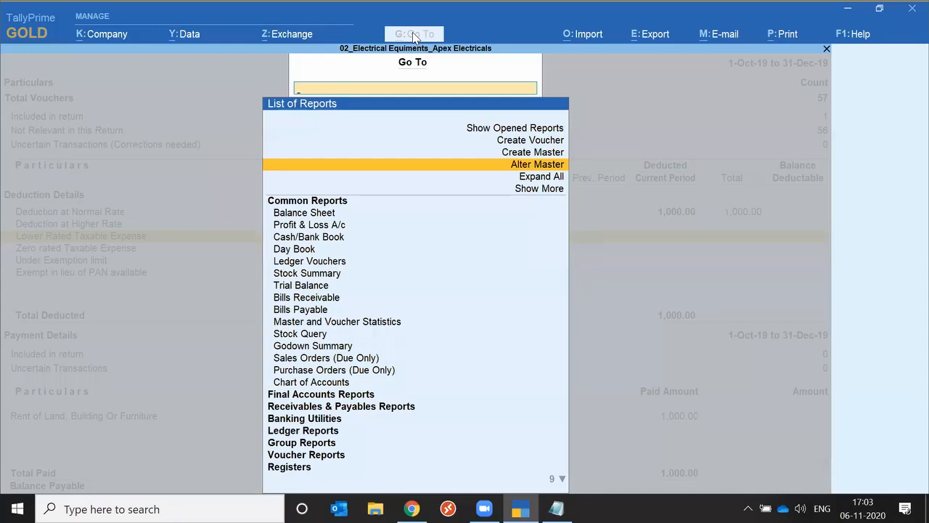
key("Escape")
key("Escape")
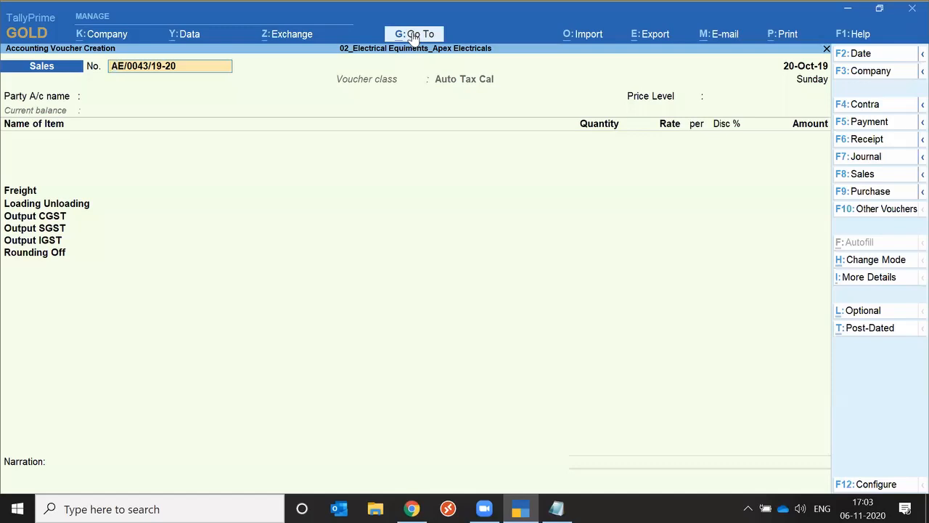
View the Go To list from the Sales voucher, close it, and switch the voucher type to Payment and back to Sales
left_click(414, 37)
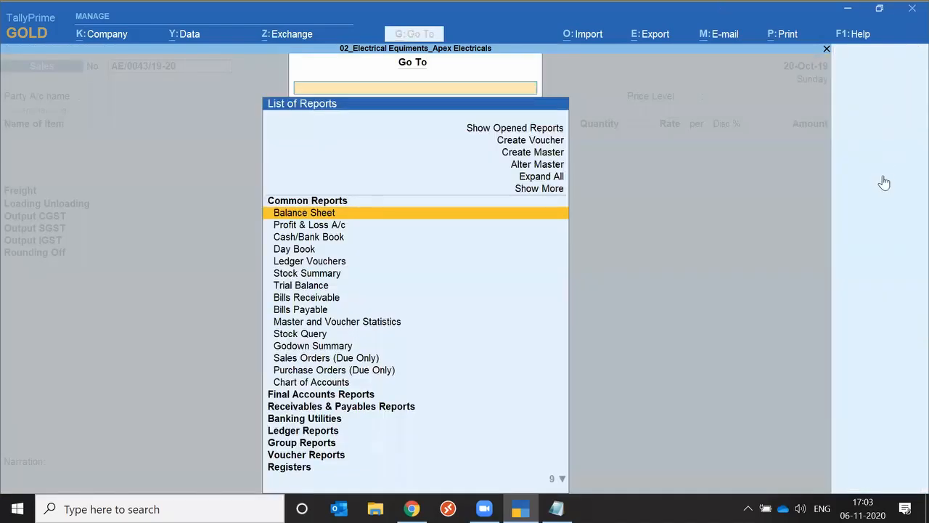
key("Escape")
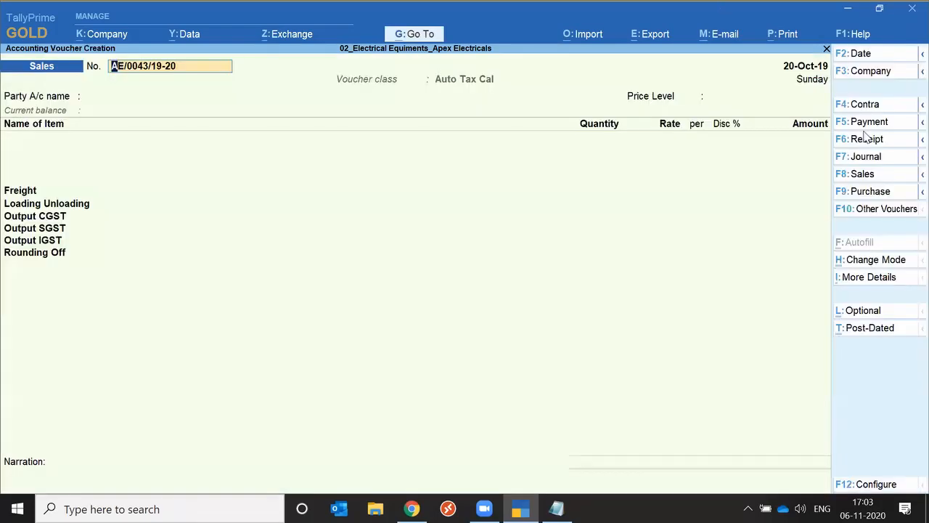
key("F5")
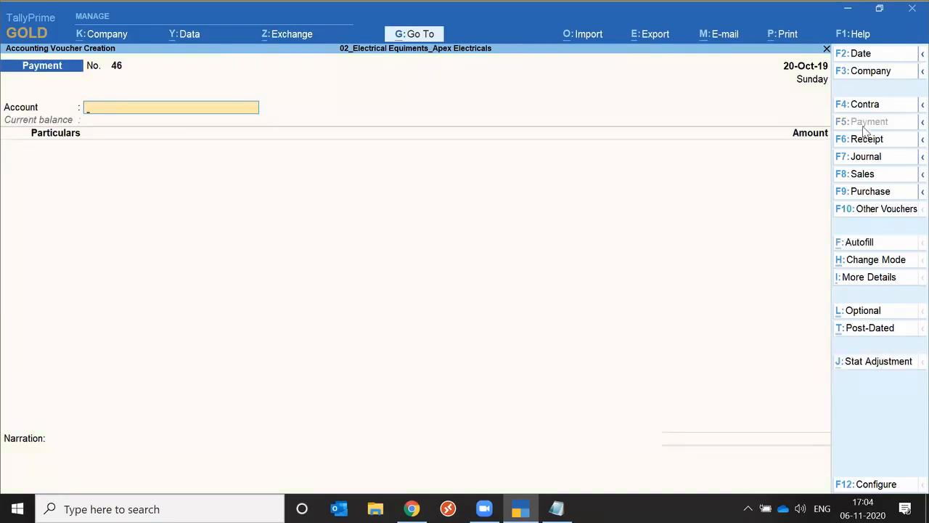
key("F8")
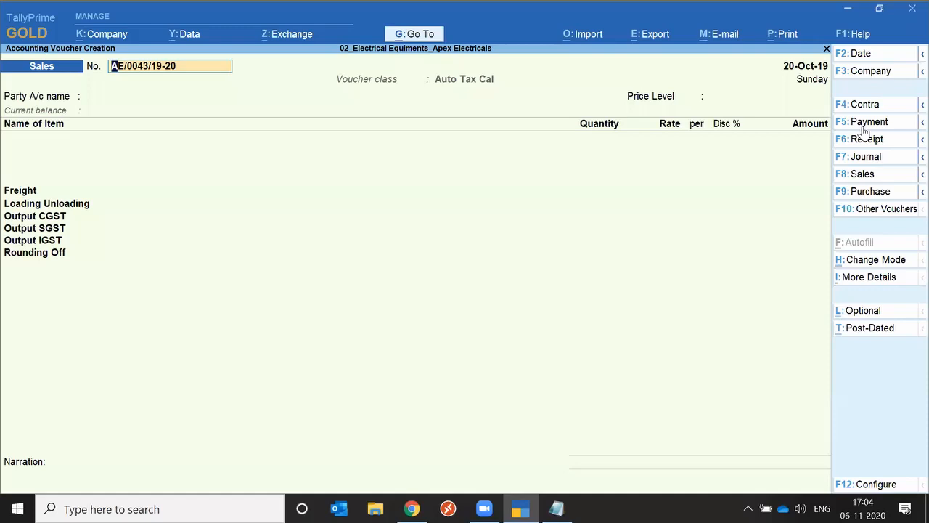
Close the voucher entry and all opened reports to return to the Gateway of Tally
key("Escape")
key("Escape")
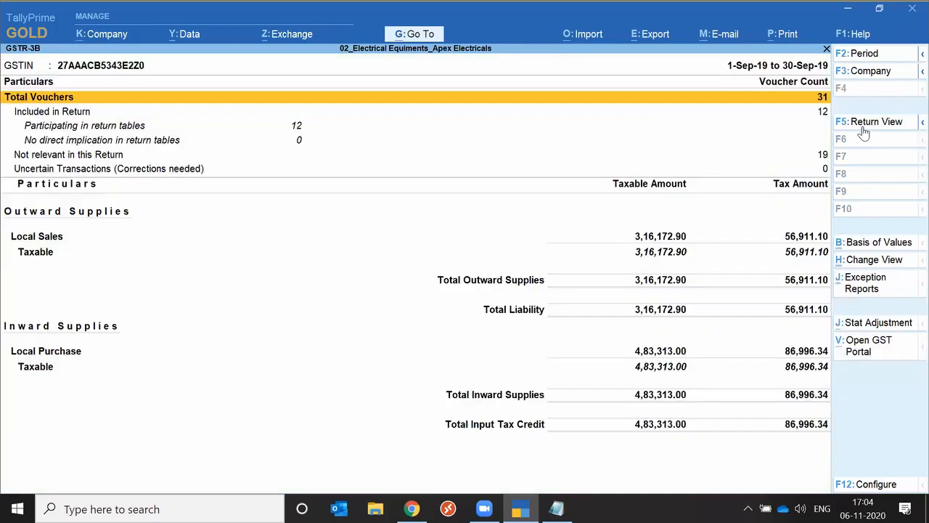
key("Escape")
key("Escape")
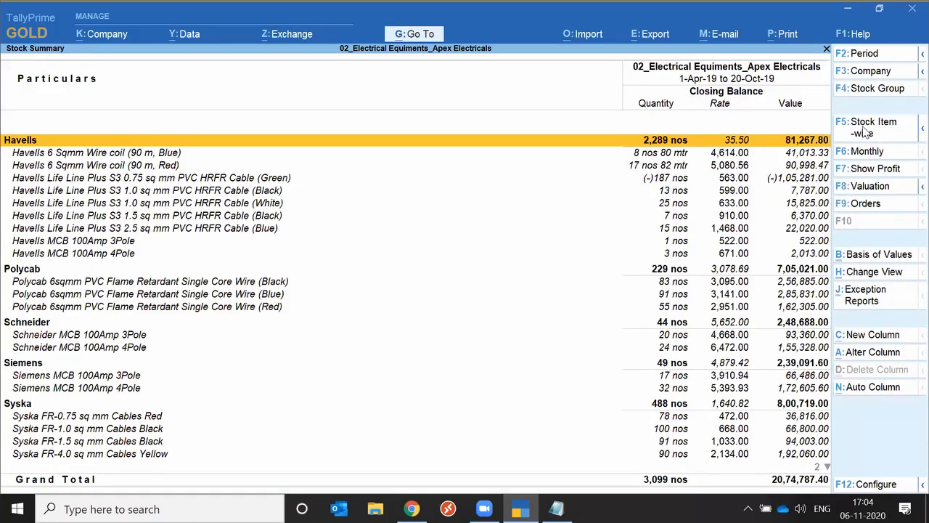
key("Escape")
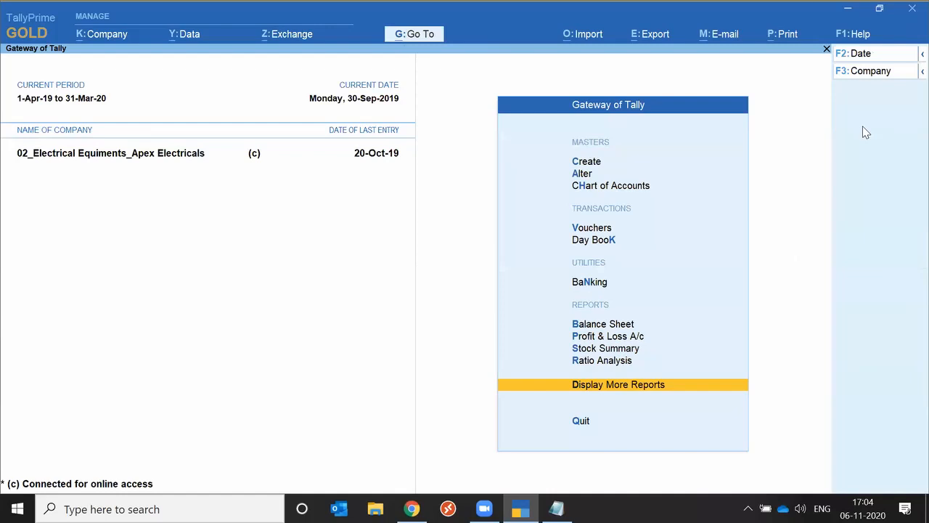
Go to the GSTR-1 report, switch it to Return View and set its period to 1-Apr-19 to 20-Oct-19
left_click(429, 37)
type("Gst")
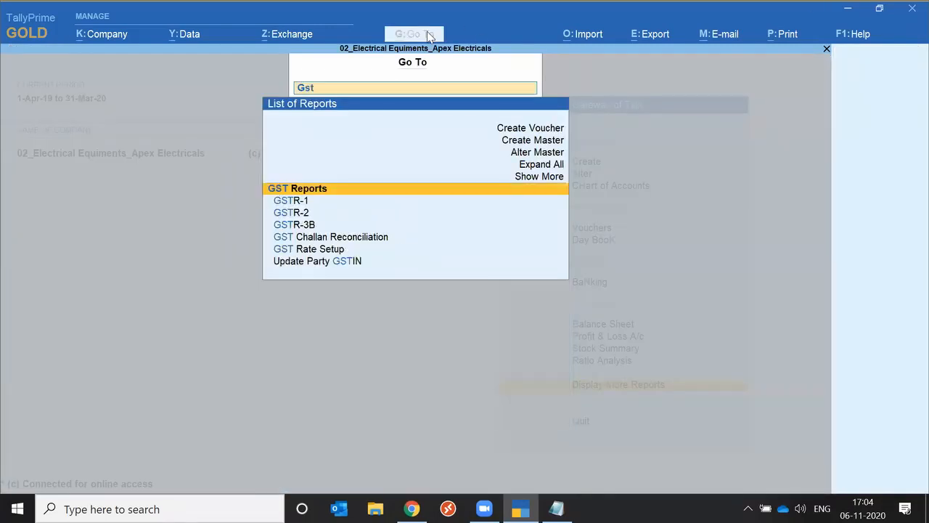
key("Return")
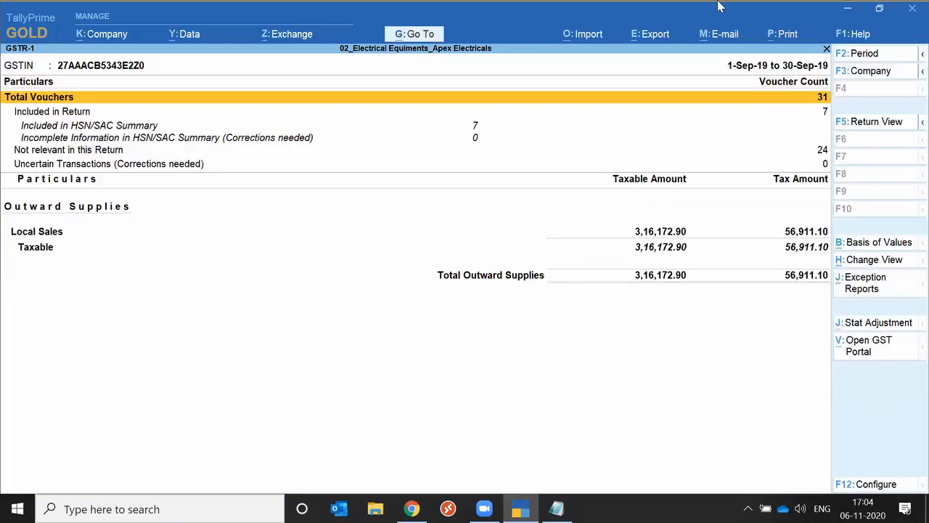
left_click(864, 123)
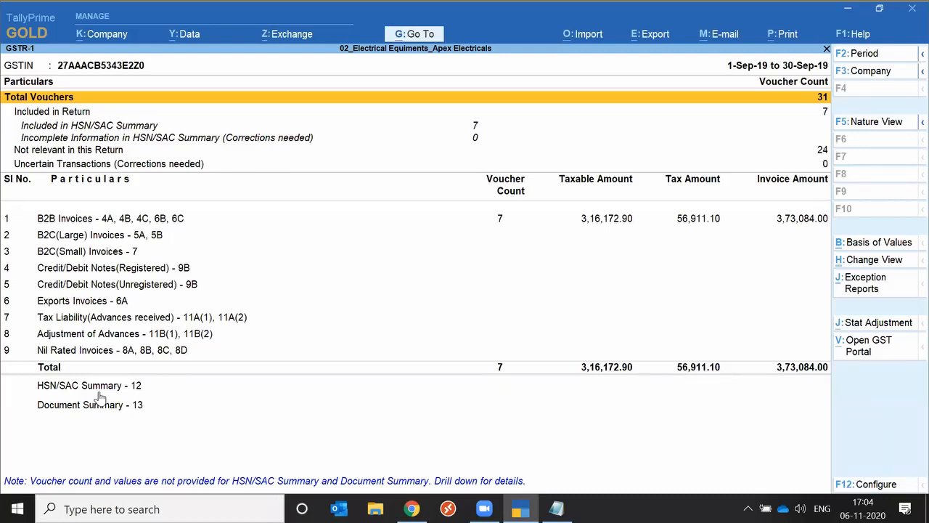
key("F2")
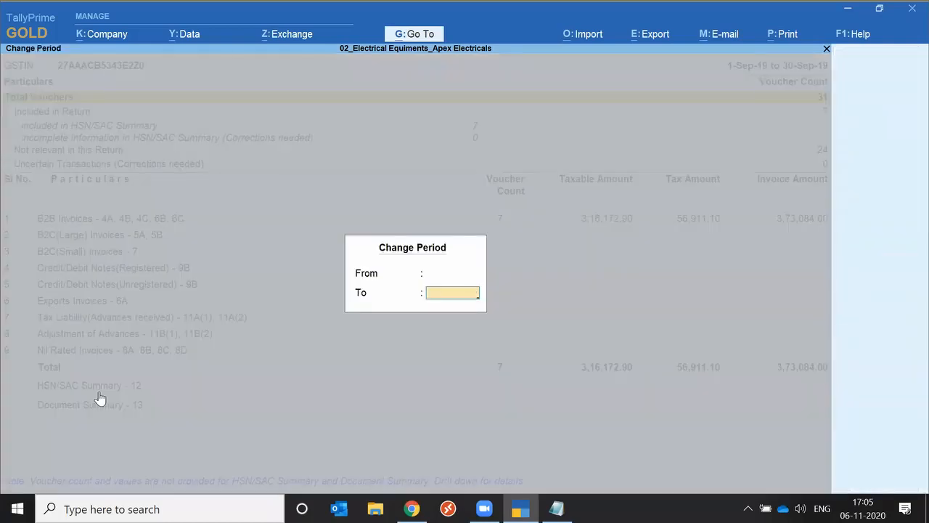
key("Return")
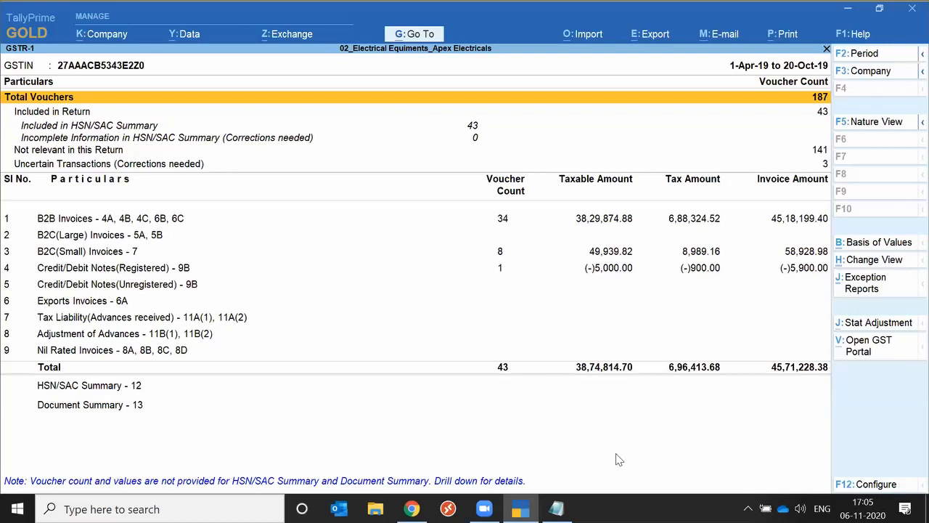
Change the GSTR-1 view to Nature-wise and back to Return Format
left_click(874, 260)
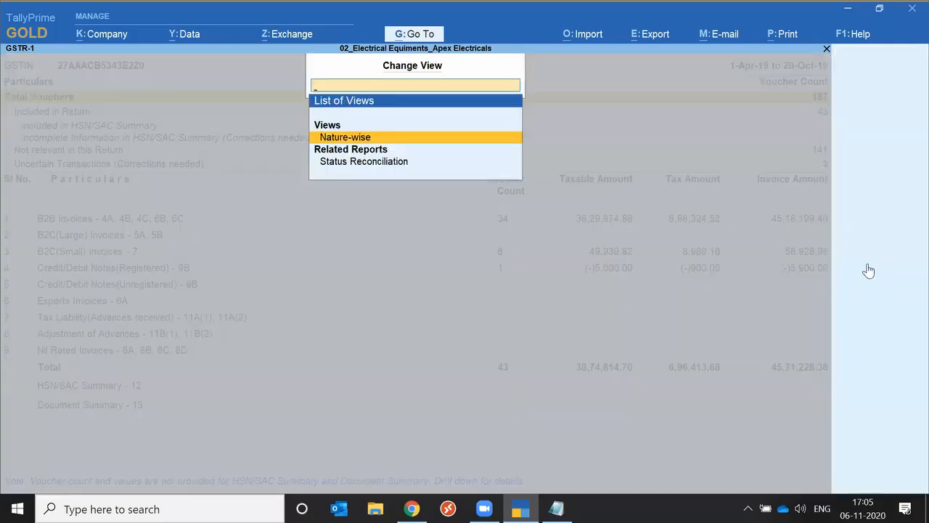
key("Return")
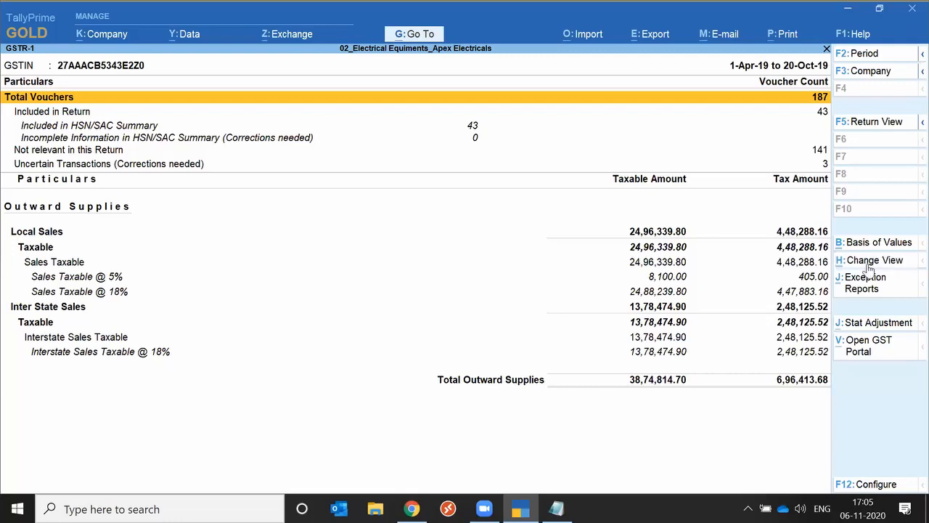
left_click(874, 260)
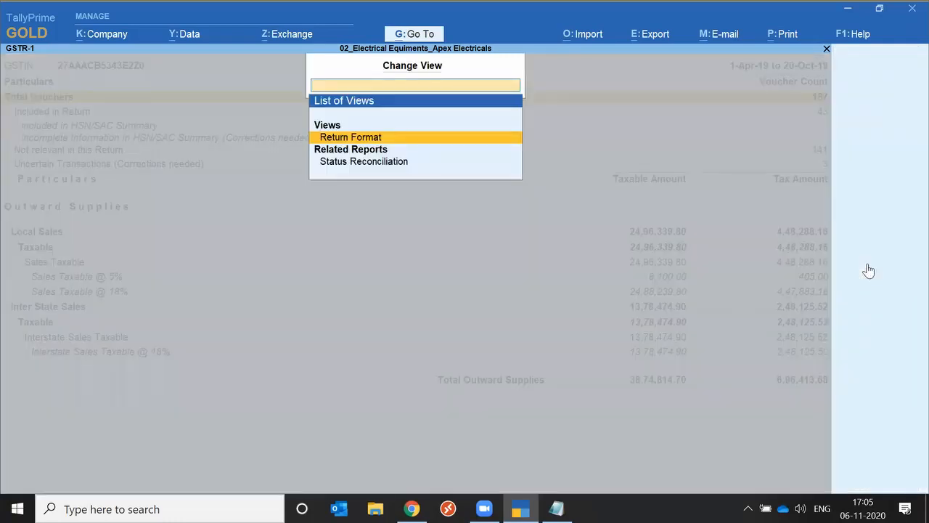
key("Return")
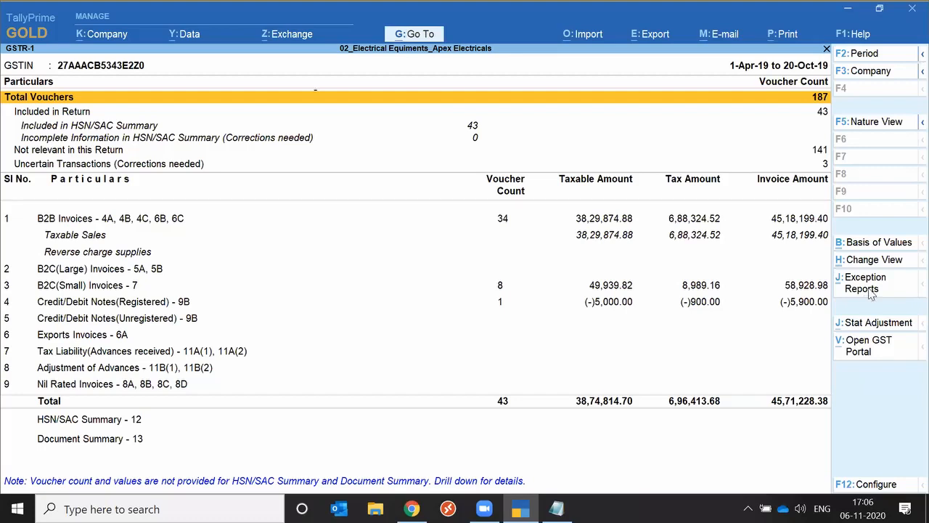
Open the Vouchers Accepted as Valid exception report, drill down to sales voucher AE/0041/19-20 and close the voucher
left_click(867, 283)
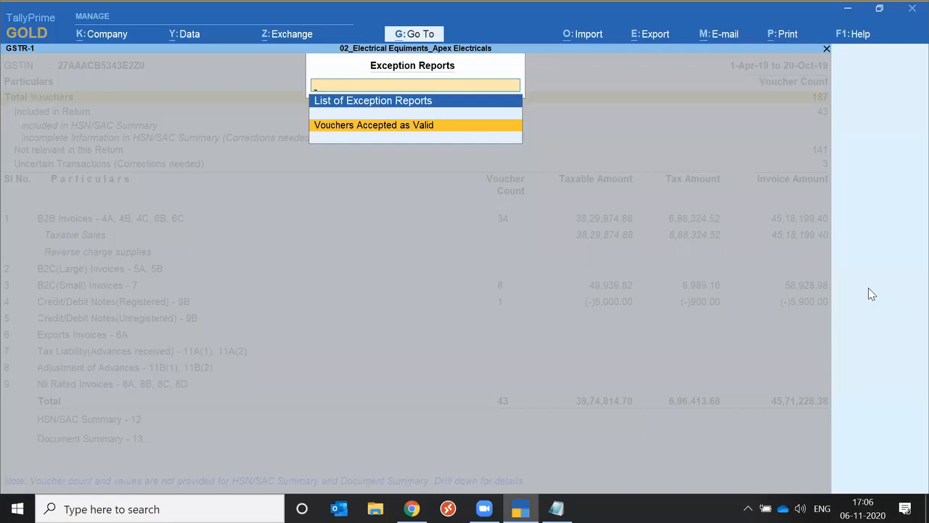
key("Return")
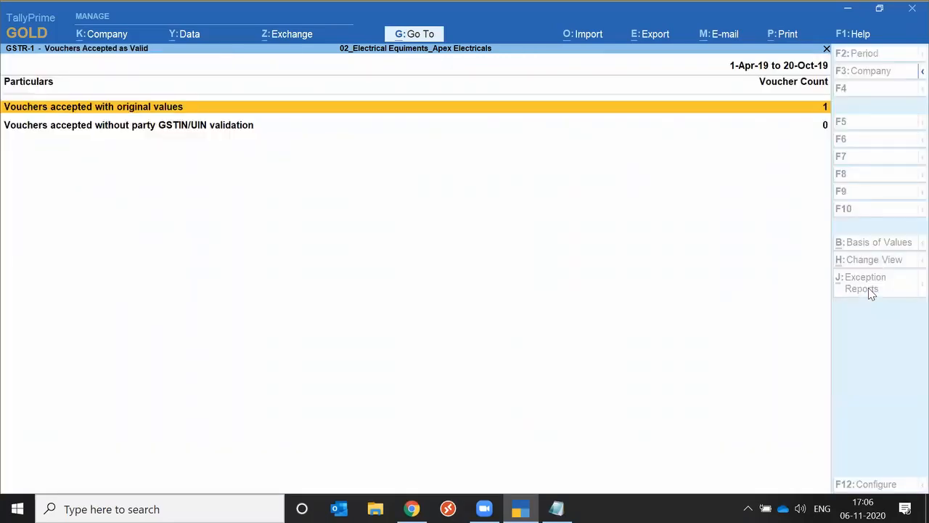
key("Return")
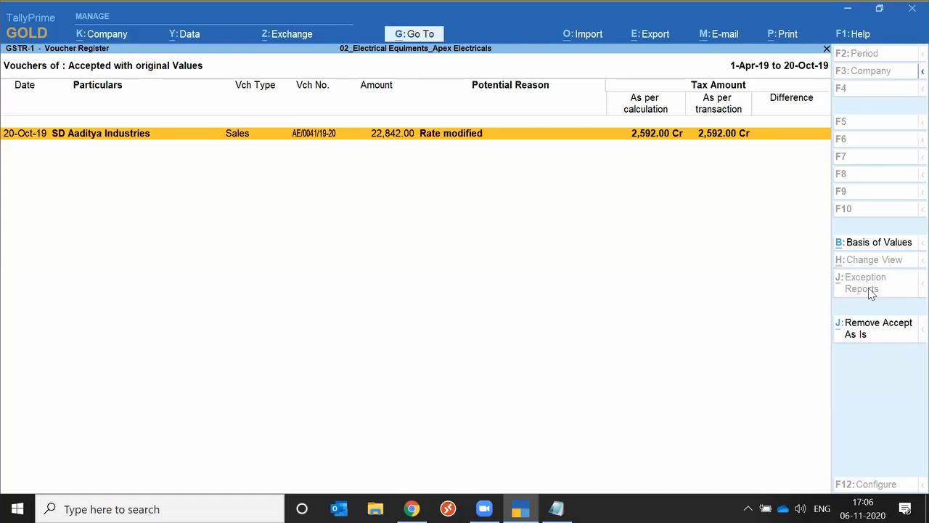
key("Return")
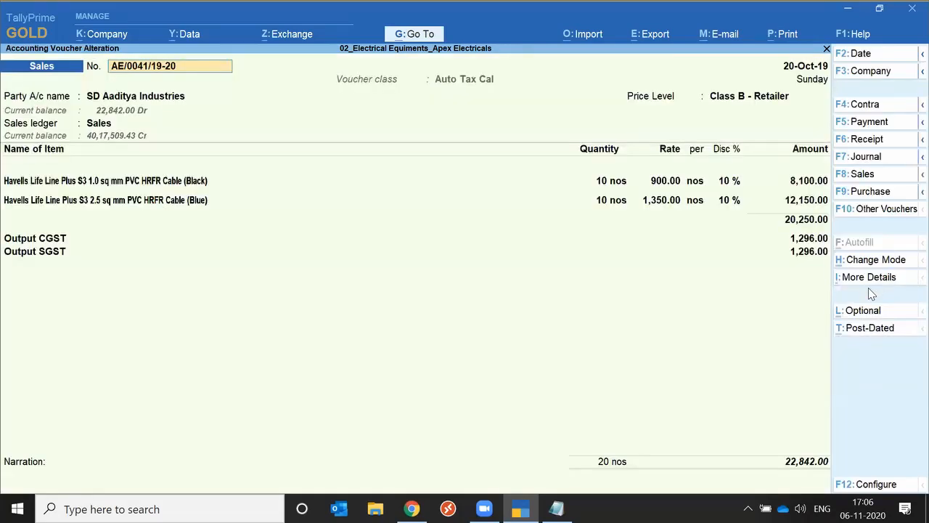
key("BackSpace")
key("Escape")
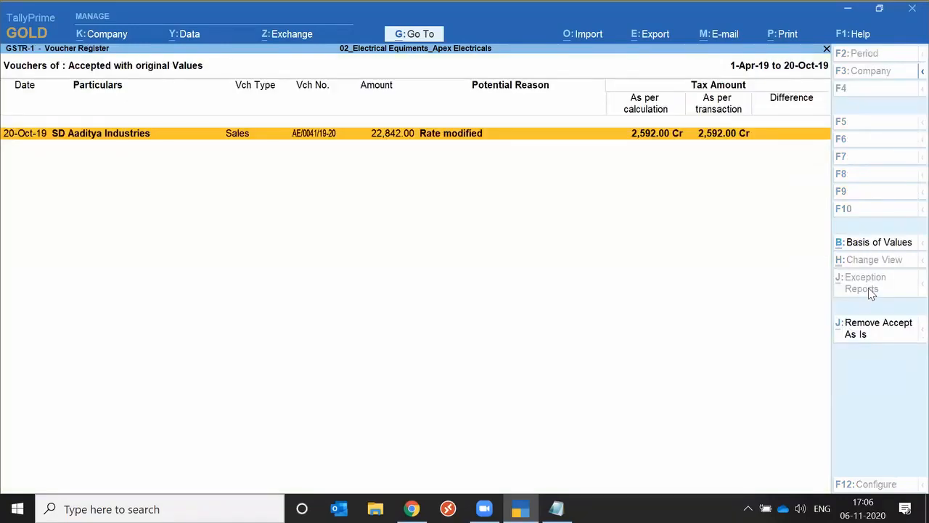
View the Potential Reason filter in Basis of Values, keep Any, and close the exception report and GSTR-1
key("alt")
left_click(859, 251)
key("Return")
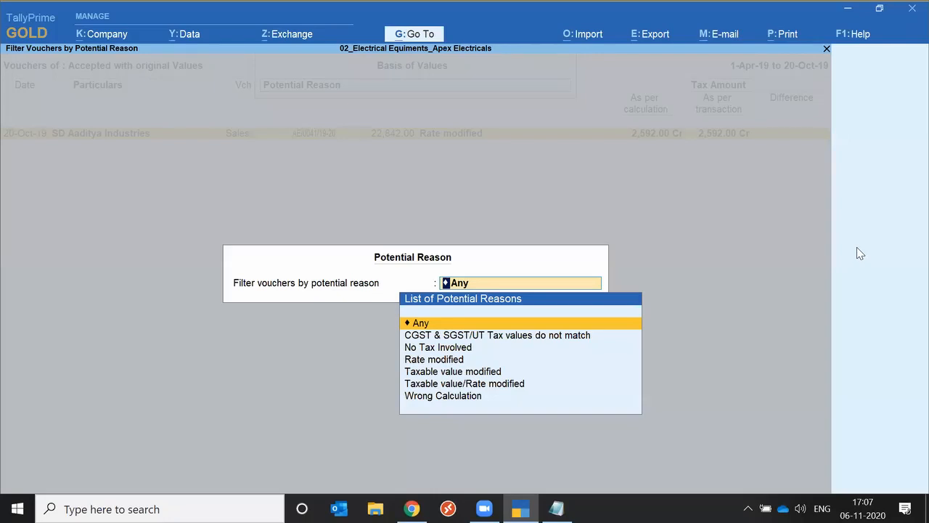
key("Return")
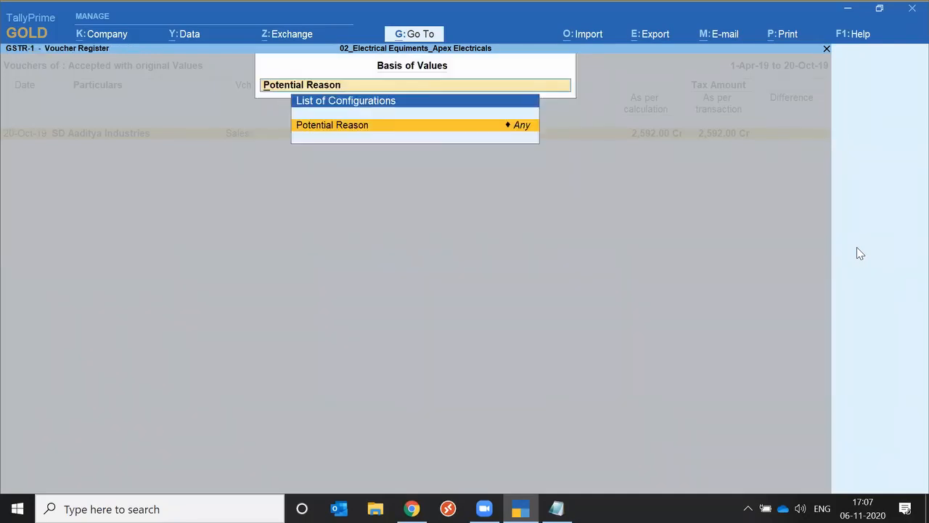
key("Return")
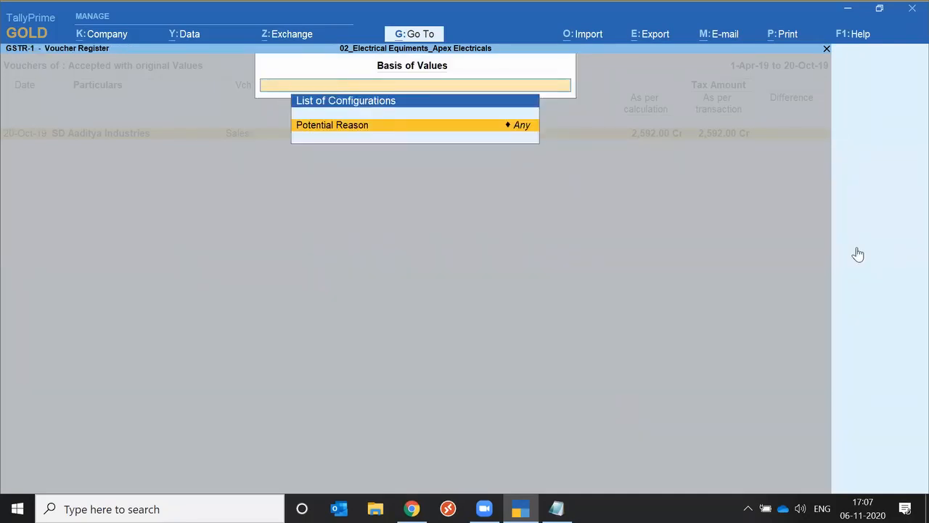
key("Return")
key("Escape")
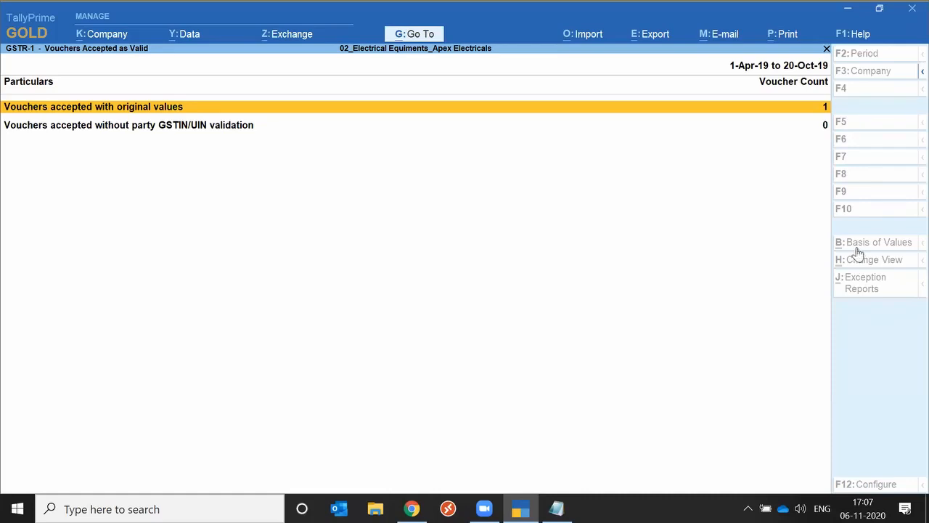
key("Escape")
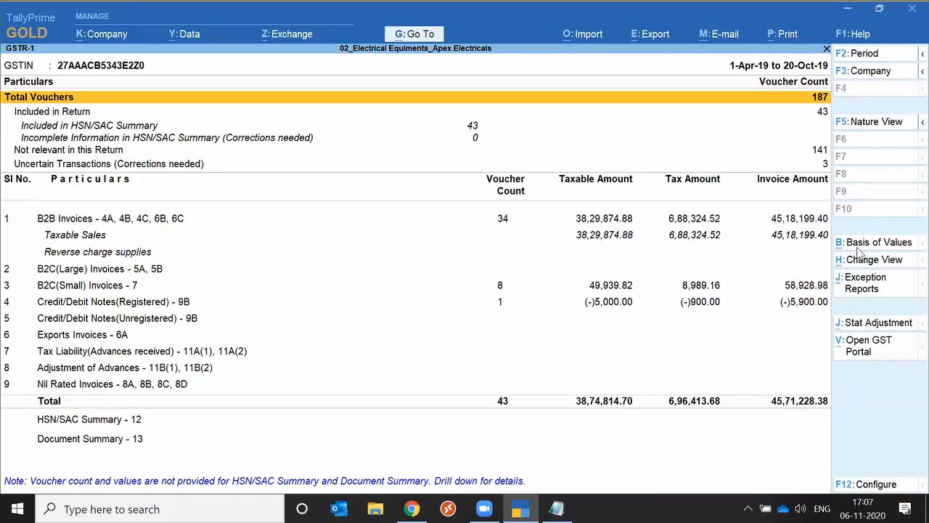
key("Escape")
Open the Ledger report's ledger selection from the Account Books in Display More Reports
key("Return")
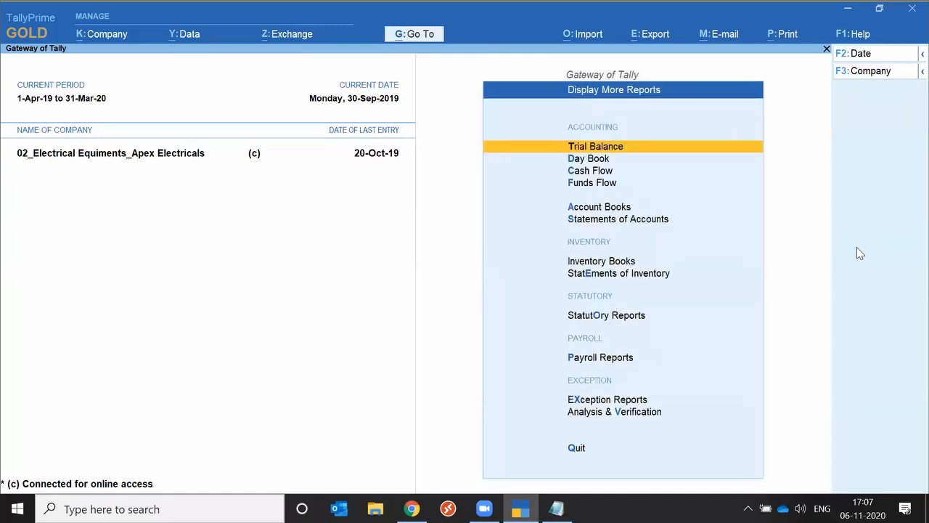
key("Down")
key("Down")
key("Down")
key("Down")
key("Down")
key("Up")
key("Return")
key("Down")
key("Down")
key("Down")
key("Down")
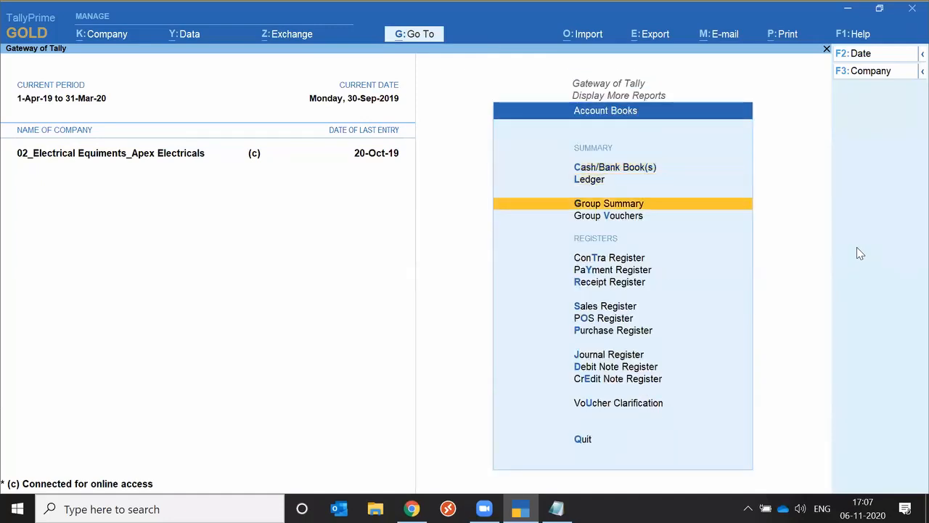
key("Up")
key("Up")
key("Up")
key("Return")
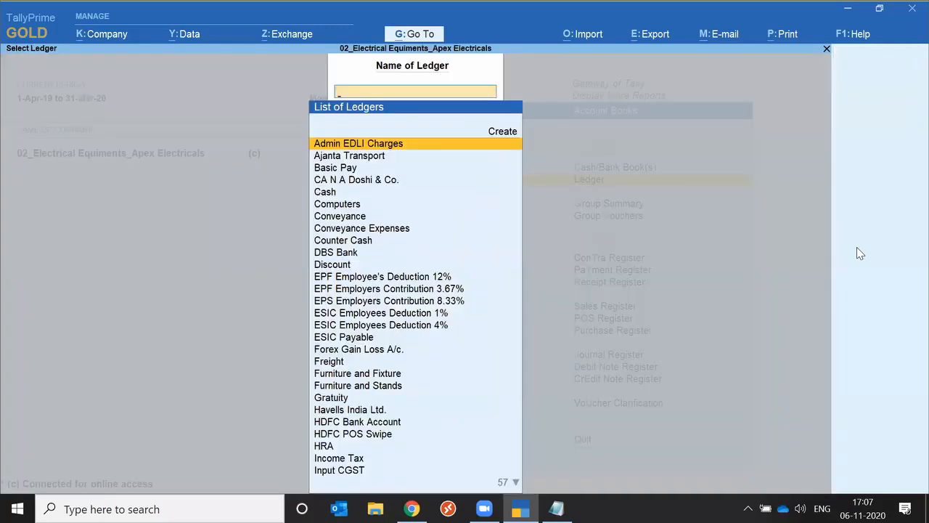
Find the SD Aarti Enterprises ledger and display its vouchers
type("sd a")
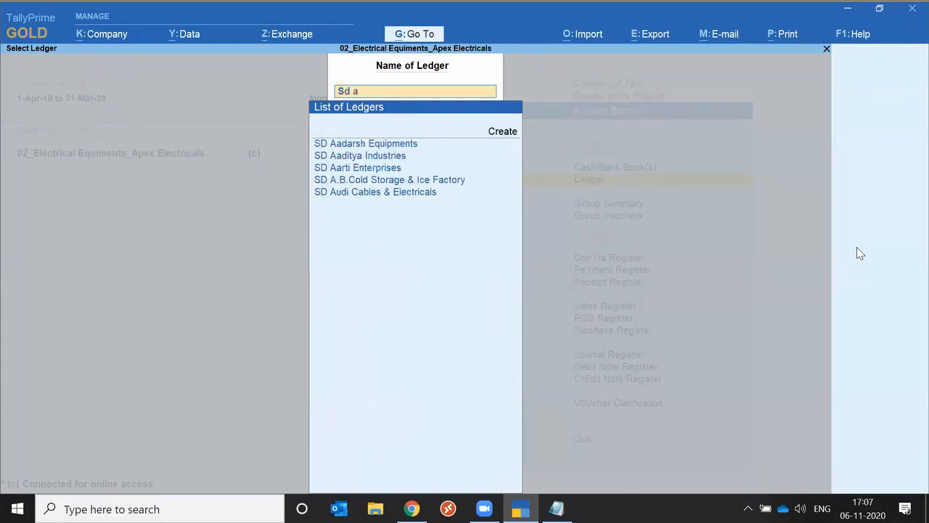
key("Down")
key("Down")
key("Down")
key("Return")
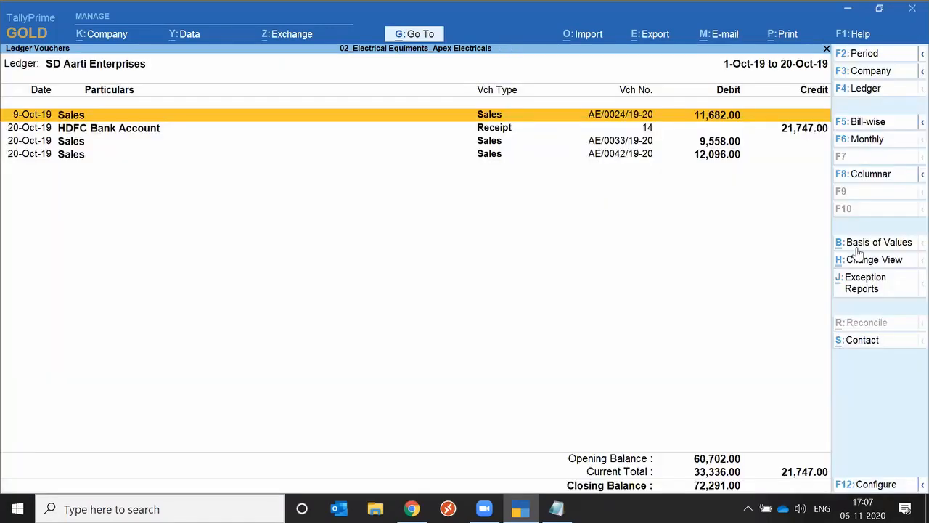
Set the ledger's period to 1-Apr-19 to 20-Oct-19 and change the view to Ledger Outstandings
key("F2")
type("1-4")
key("Return")
key("Return")
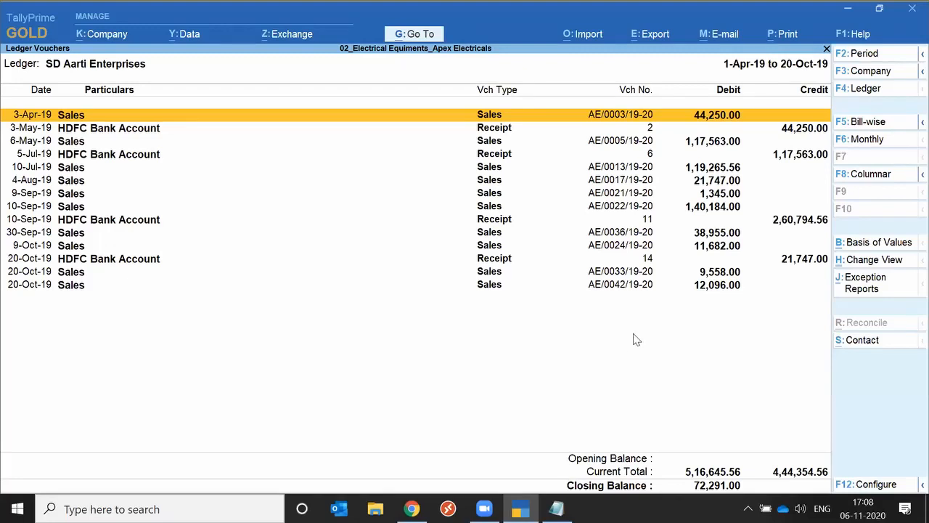
left_click(866, 261)
key("Return")
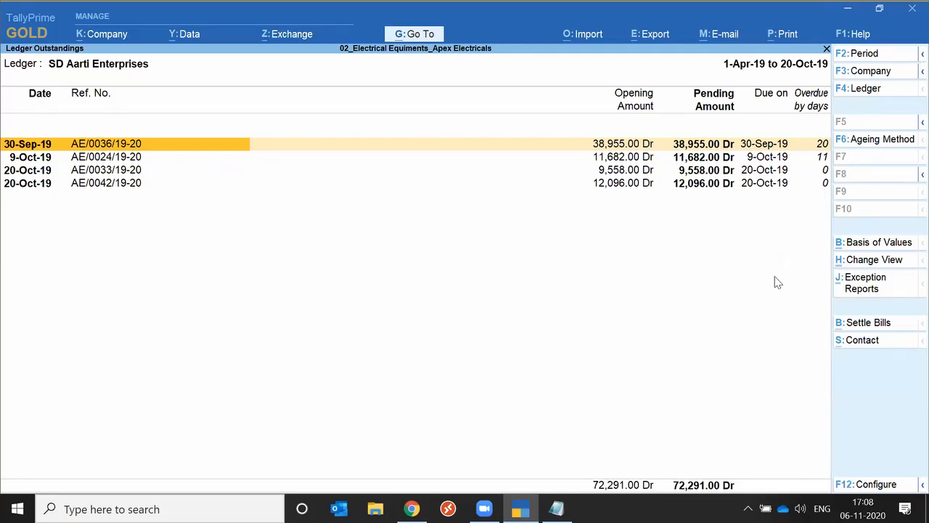
Expand the list of related views for the ledger outstandings and change the view to Payment Performance
left_click(859, 262)
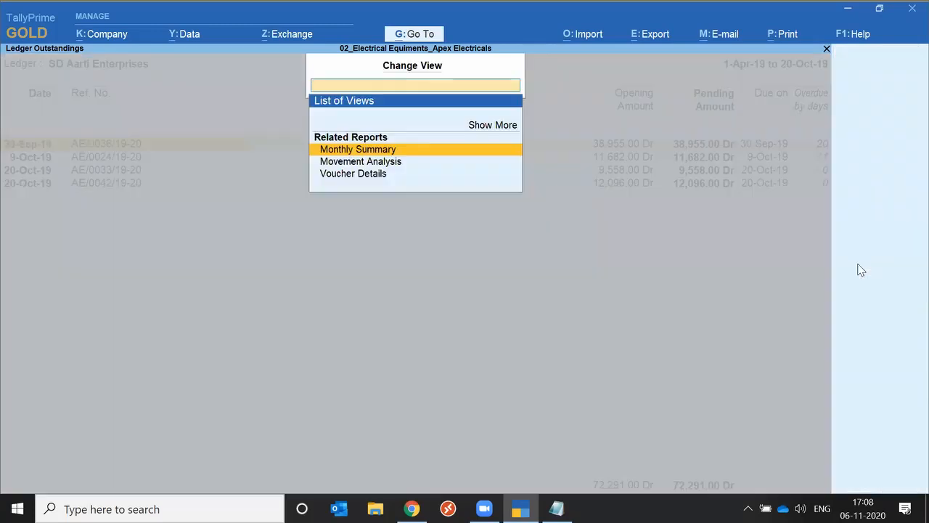
key("Down")
key("Down")
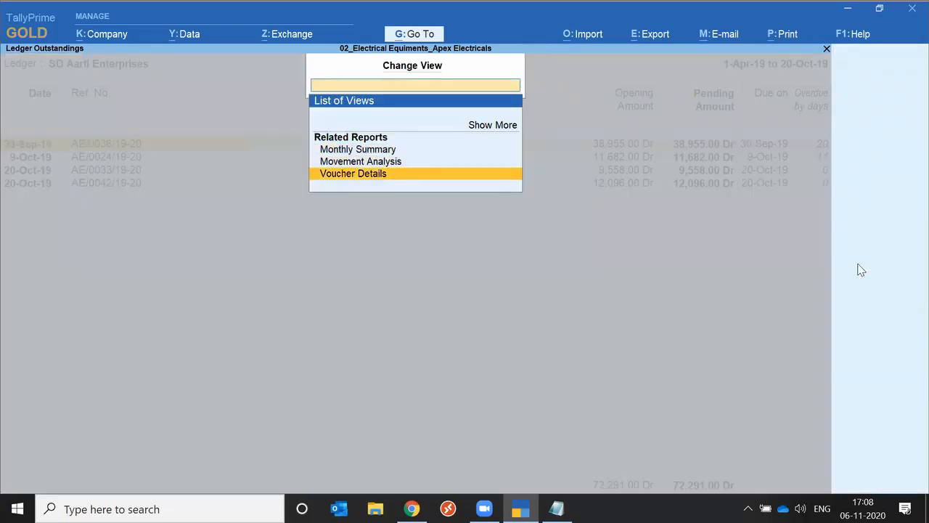
key("Up")
key("Up")
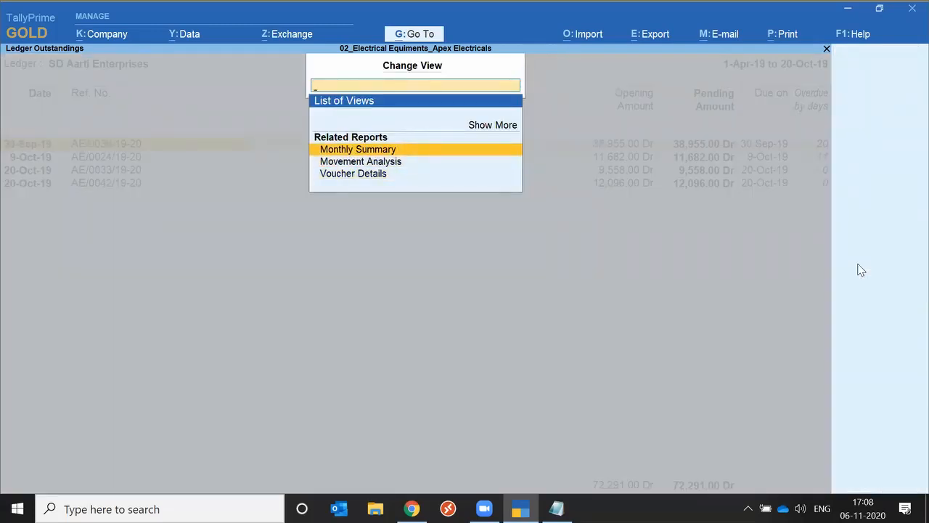
key("Up")
key("Return")
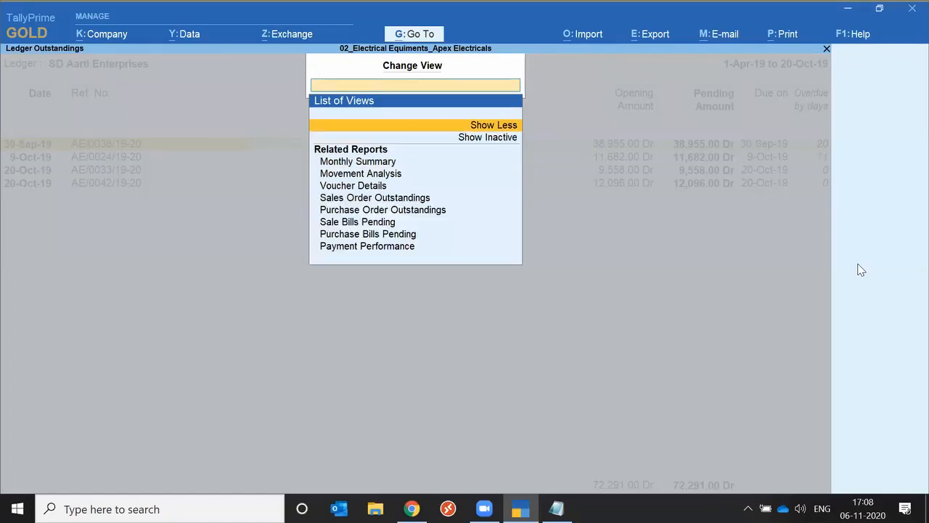
key("Down")
key("Down")
key("Down")
key("Down")
key("Down")
key("Down")
key("Down")
key("Down")
key("Down")
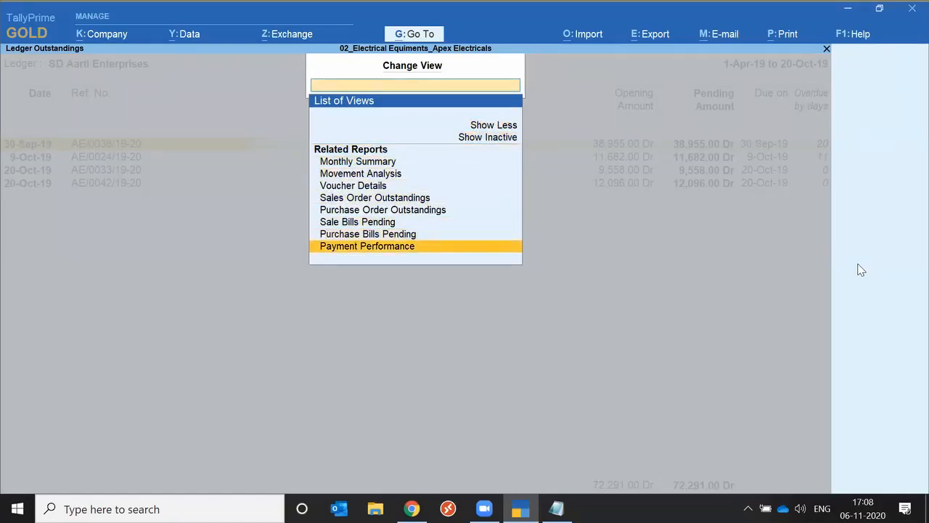
key("Return")
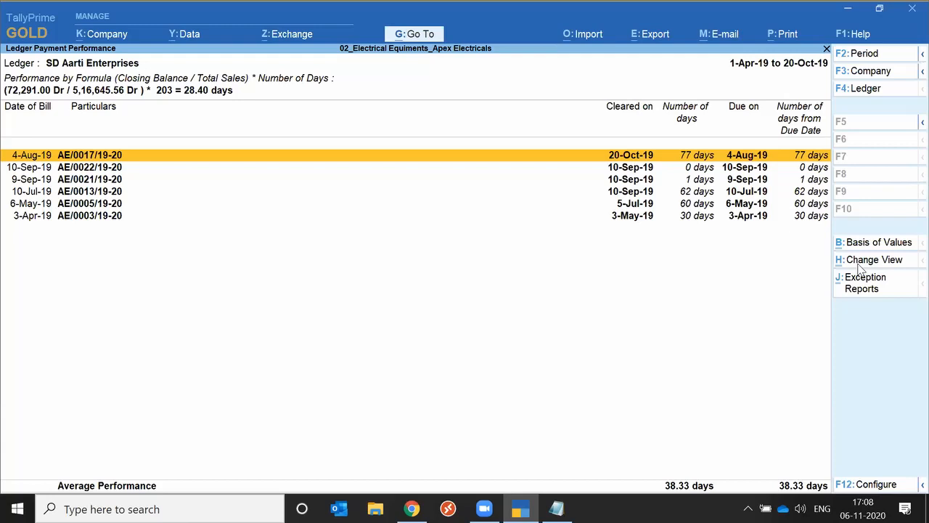
Examine the bills, clearing dates and payment days in the ledger's payment performance report
key("Down")
key("Down")
key("Down")
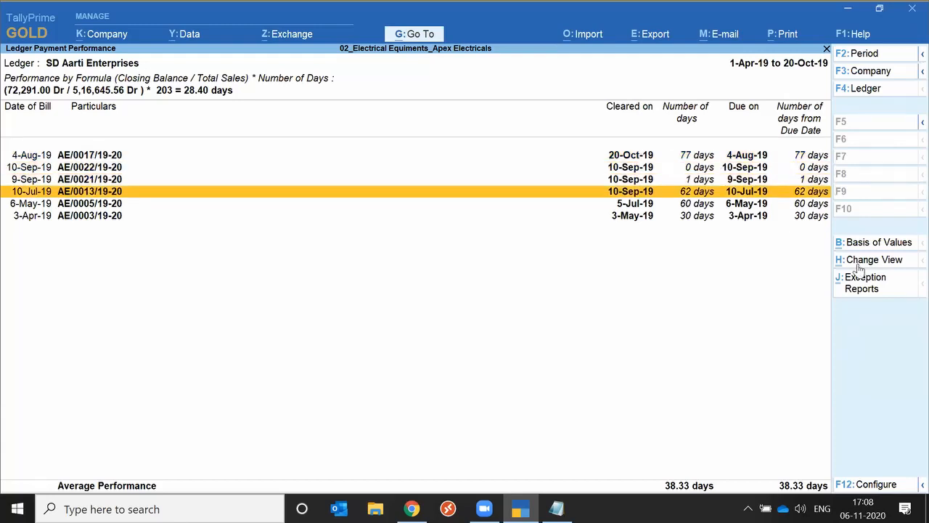
key("Up")
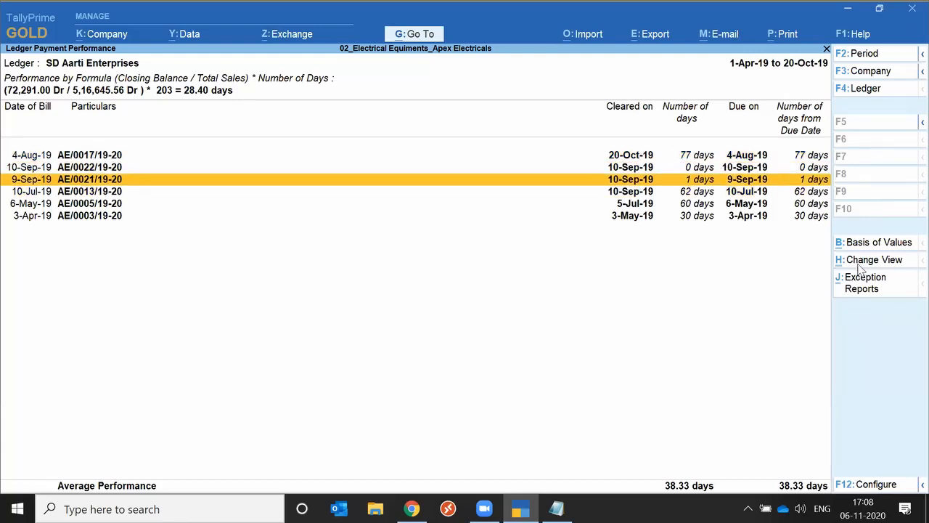
key("Down")
key("Down")
key("Down")
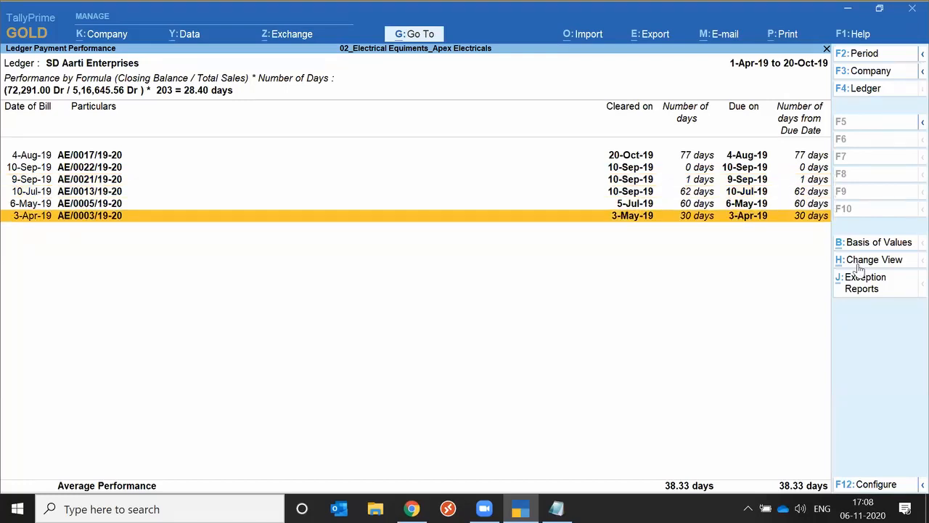
Expand the payment performance report to its detailed format, condense it again, and return to the ledger outstandings
key("alt")
key("alt+F5")
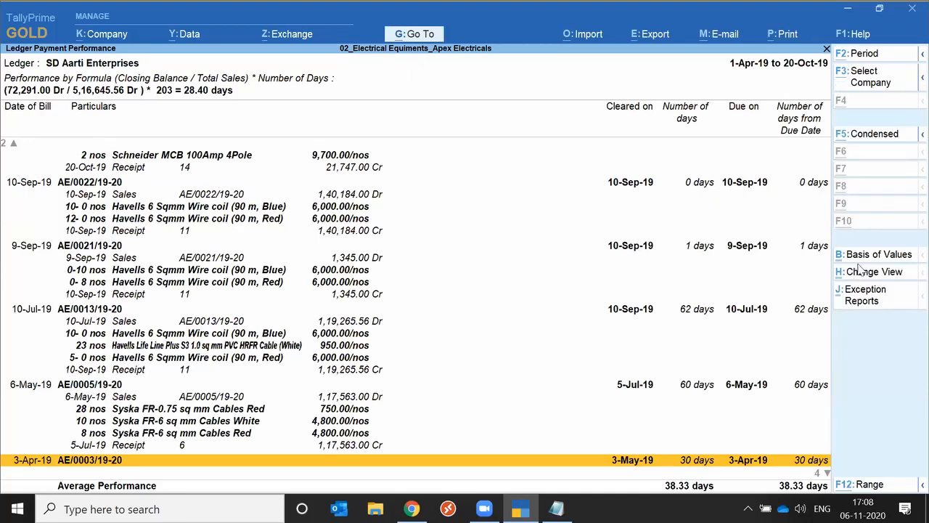
key("alt+F5")
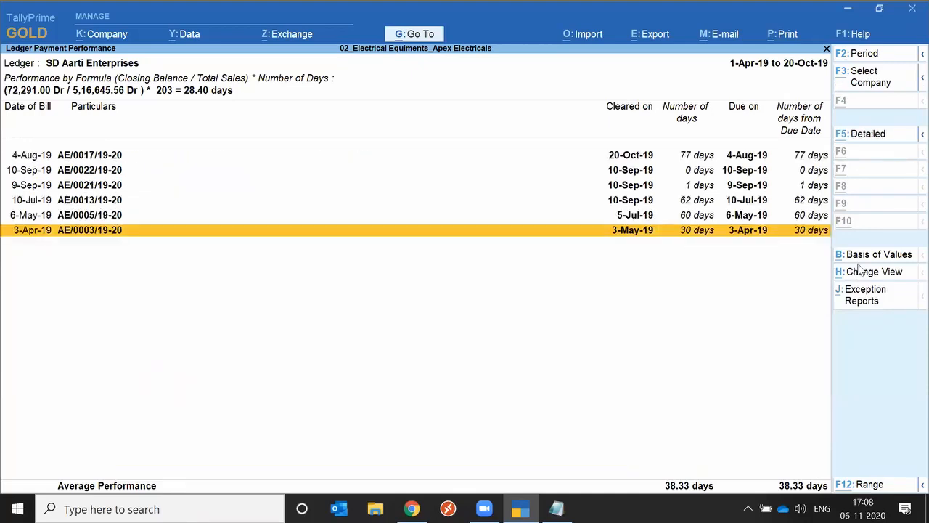
key("Escape")
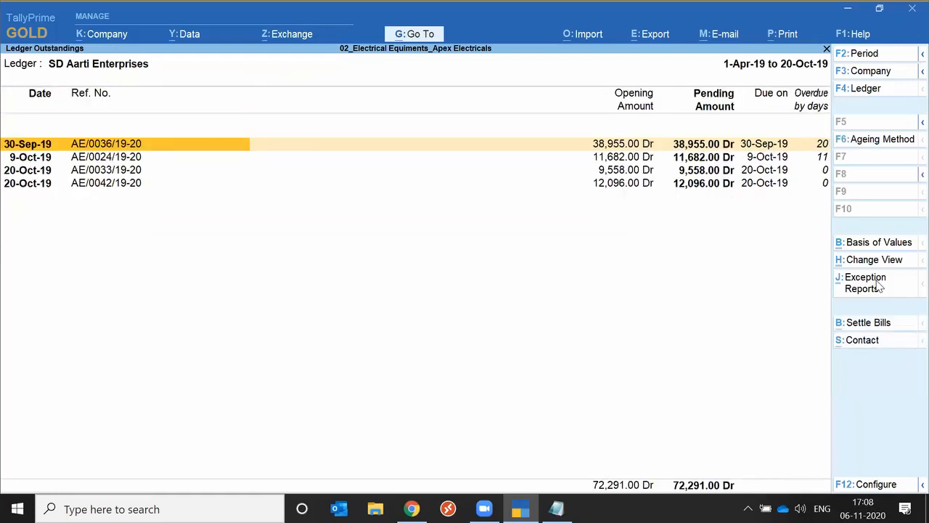
View the Sales Orders exception report for SD Aarti Enterprises and return to the ledger outstandings
left_click(865, 283)
key("Down")
key("Down")
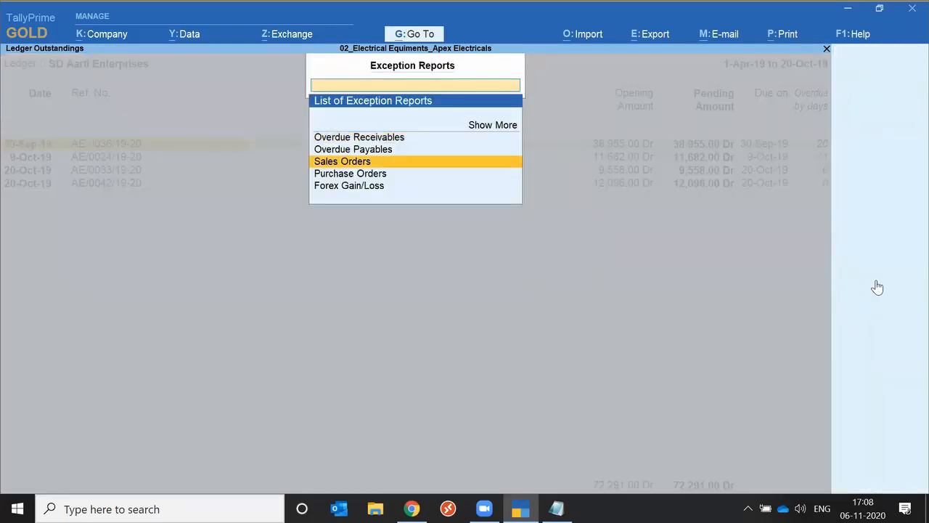
key("Return")
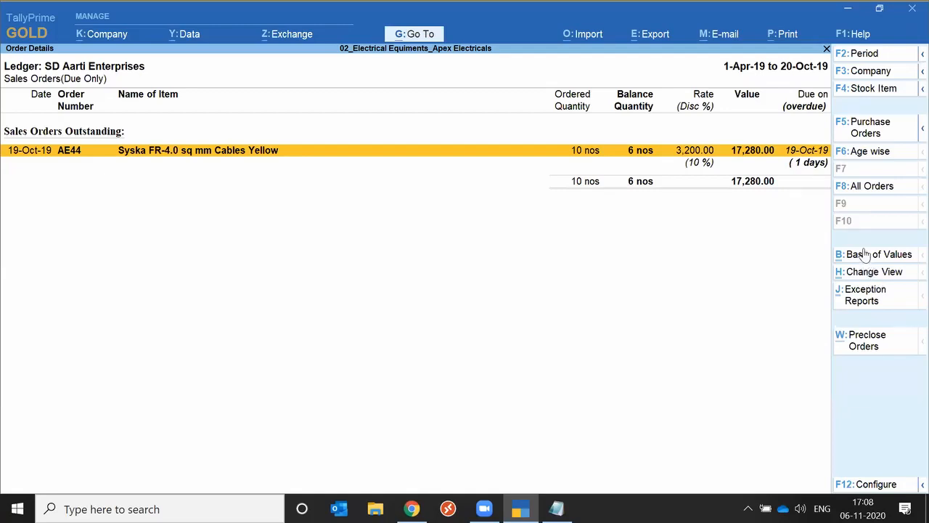
key("Escape")
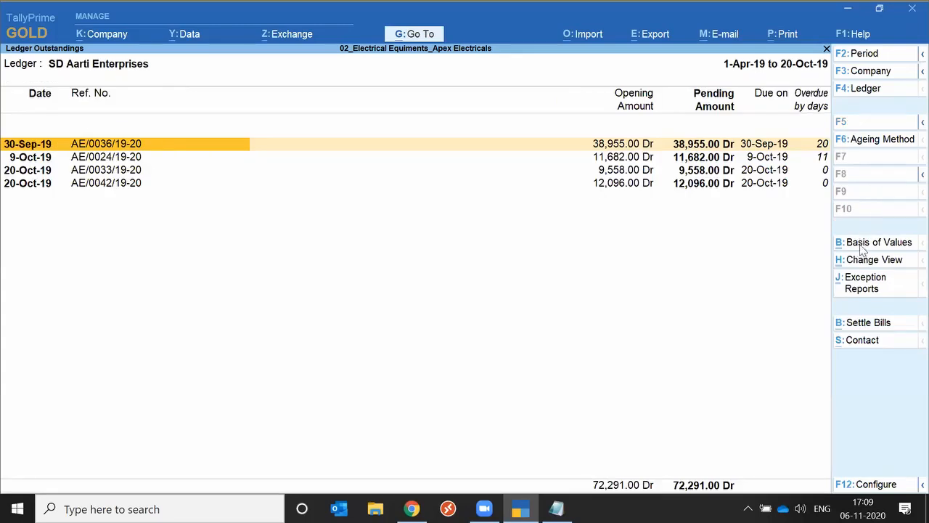
Set Include Post-dated Vouchers to Yes in the Basis of Values for the ledger outstandings
left_click(861, 247)
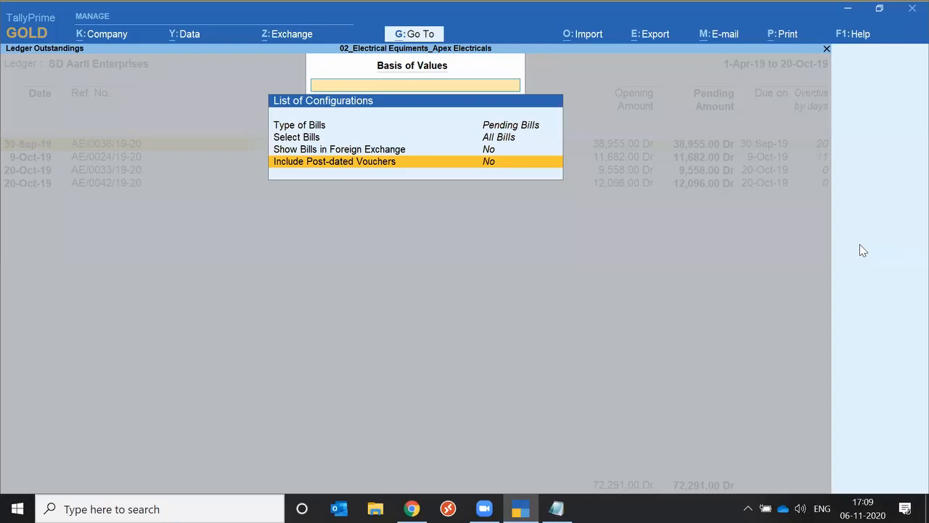
key("Return")
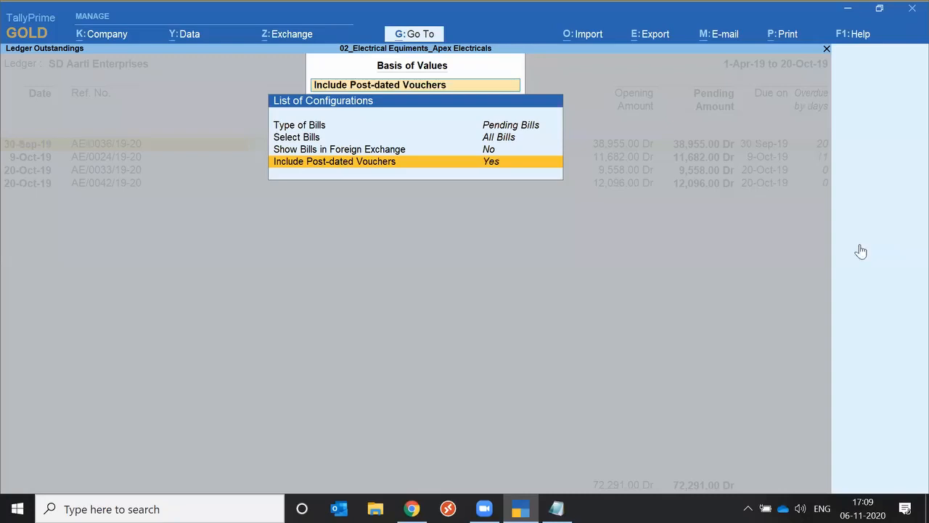
key("ctrl+a")
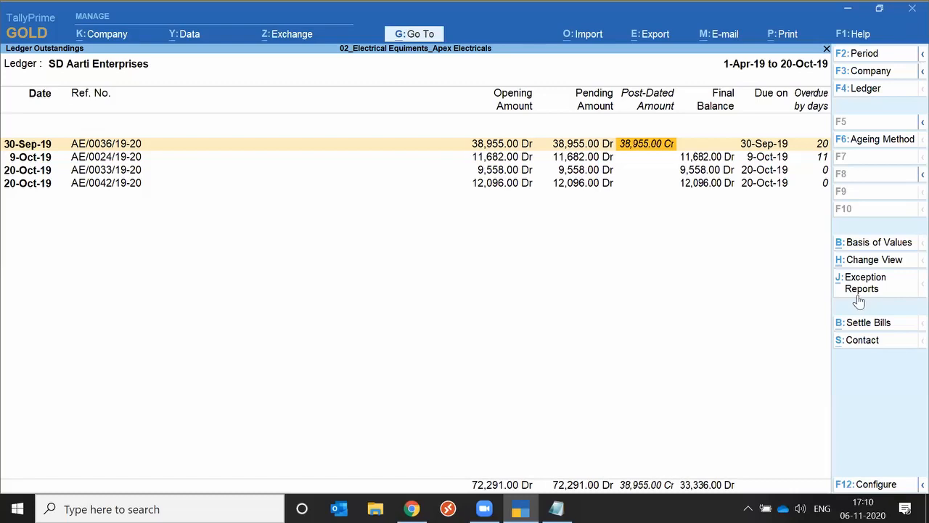
Return to the Gateway of Tally and display the Data Analysis report under Analysis & Verification
left_click(859, 300)
key("Escape")
key("Home")
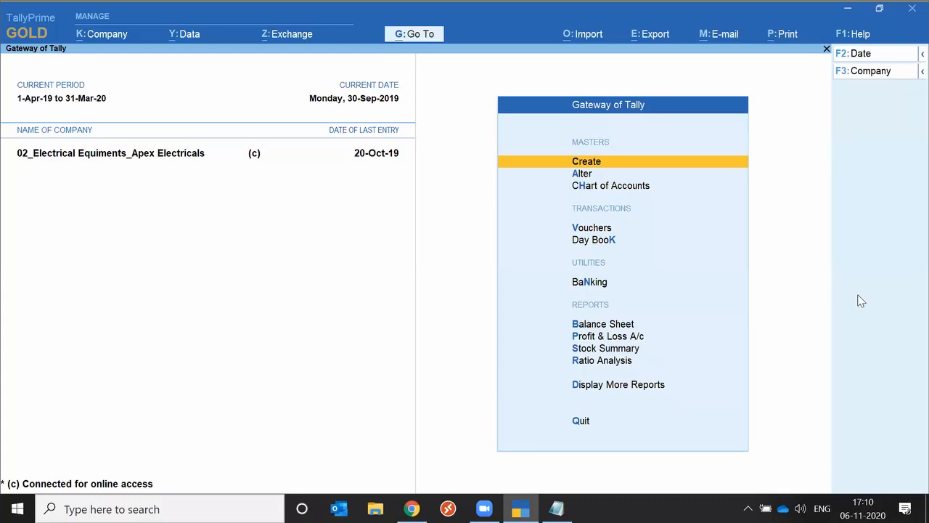
key("Down")
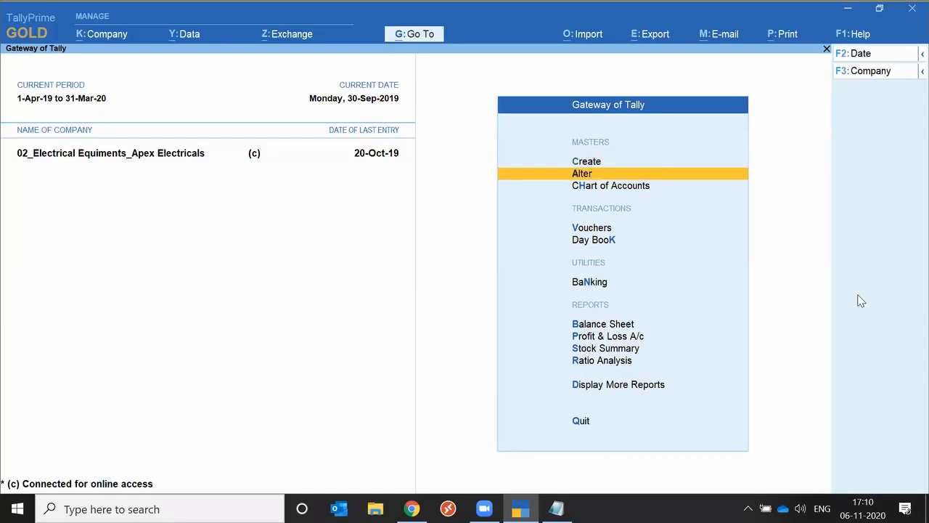
key("d")
key("Down")
key("Down")
key("Down")
key("Down")
key("Down")
key("Down")
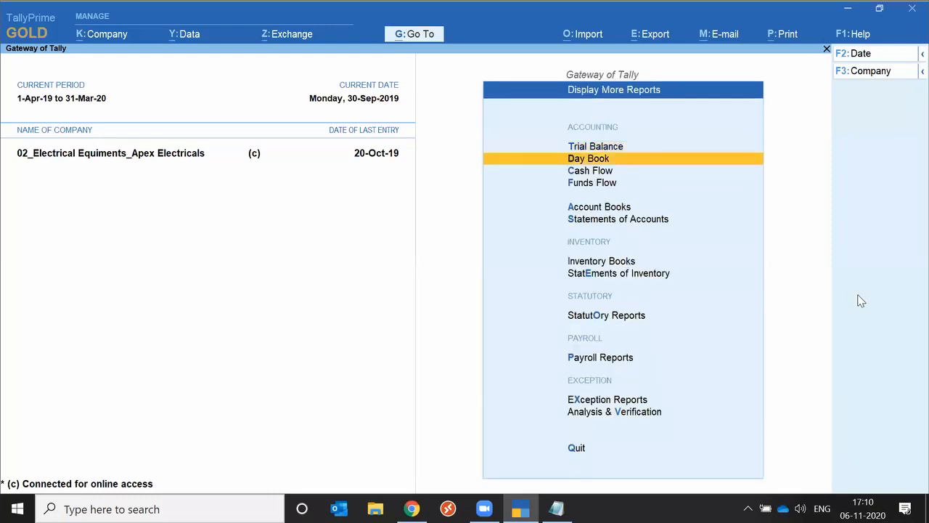
key("End")
key("Up")
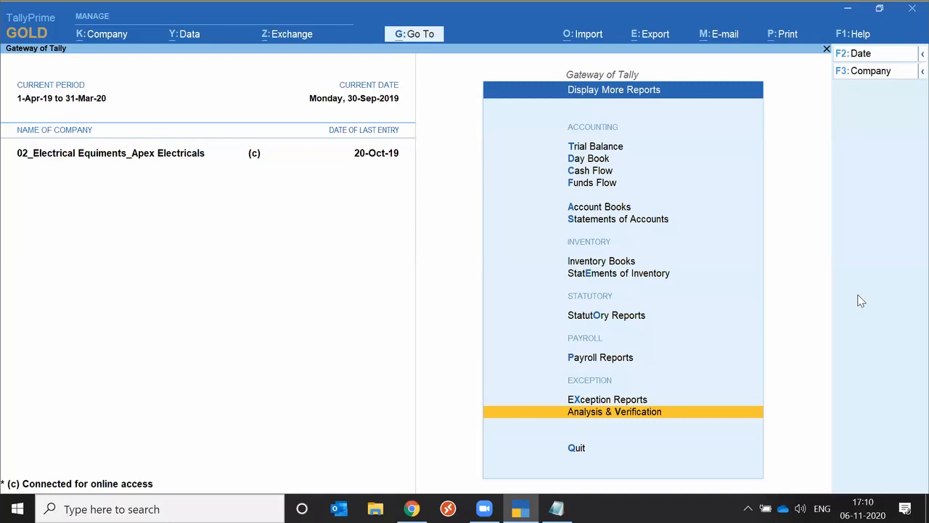
key("Return")
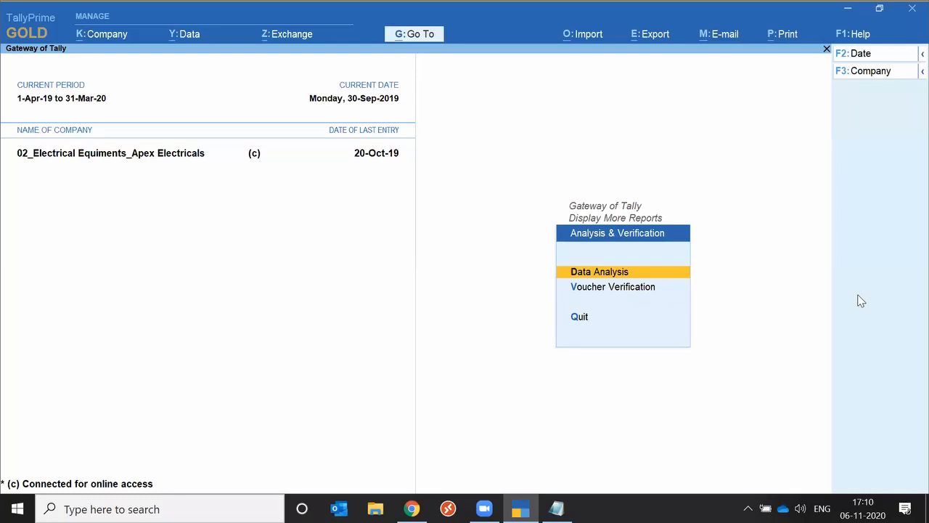
key("Return")
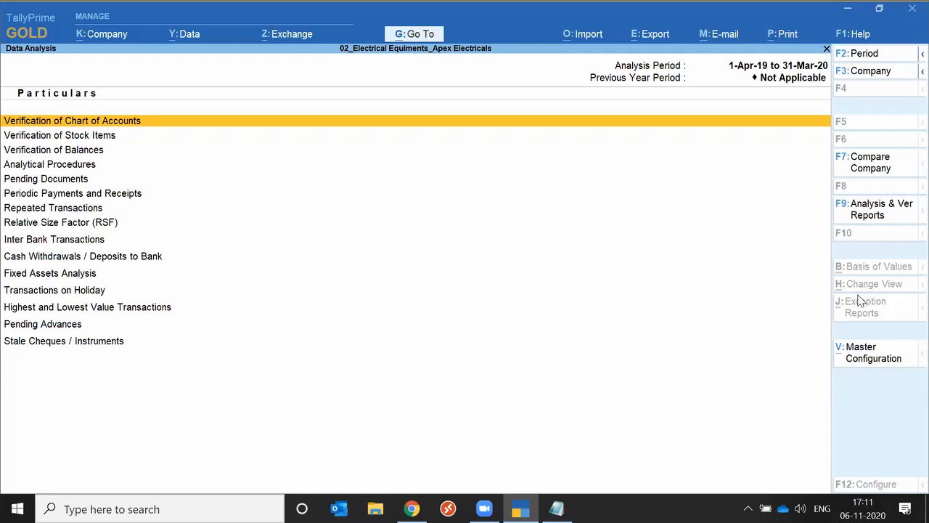
Display the Balance Sheet from the list of Analysis & Verification Reports
left_click(884, 217)
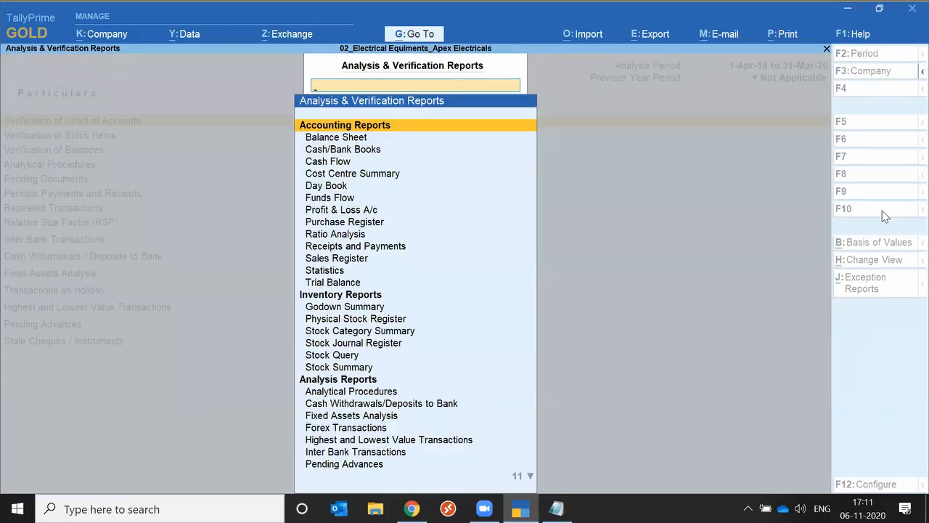
key("Down")
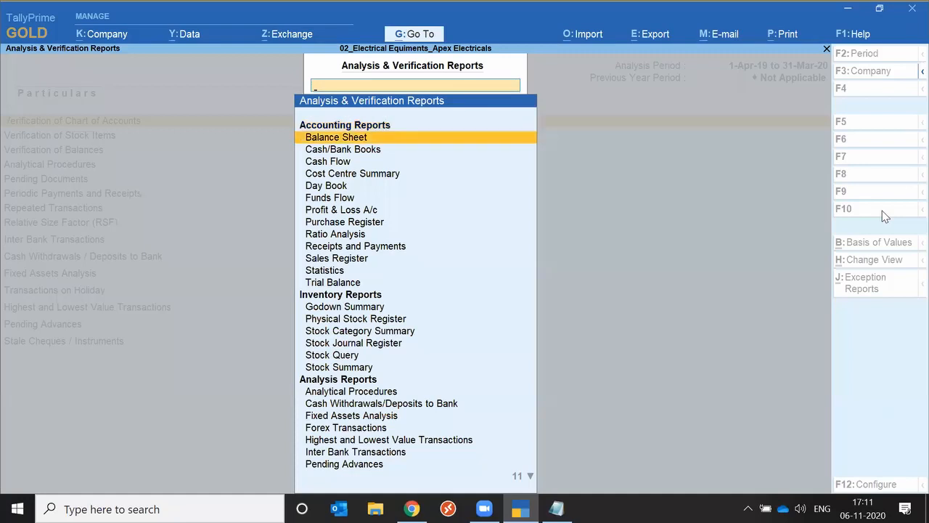
key("Return")
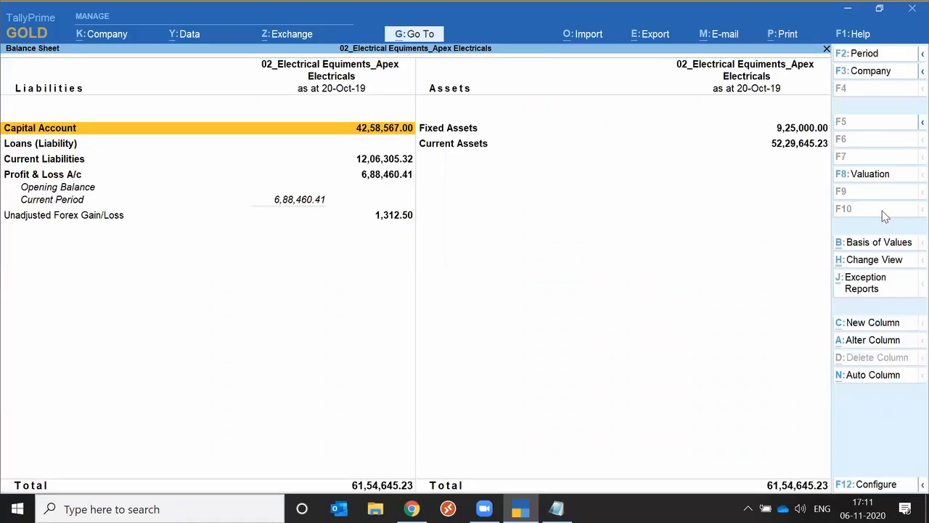
Drill down from Current Assets through Sundry Debtors and SD Other States to SD Indian Agencies' October vouchers
key("Right")
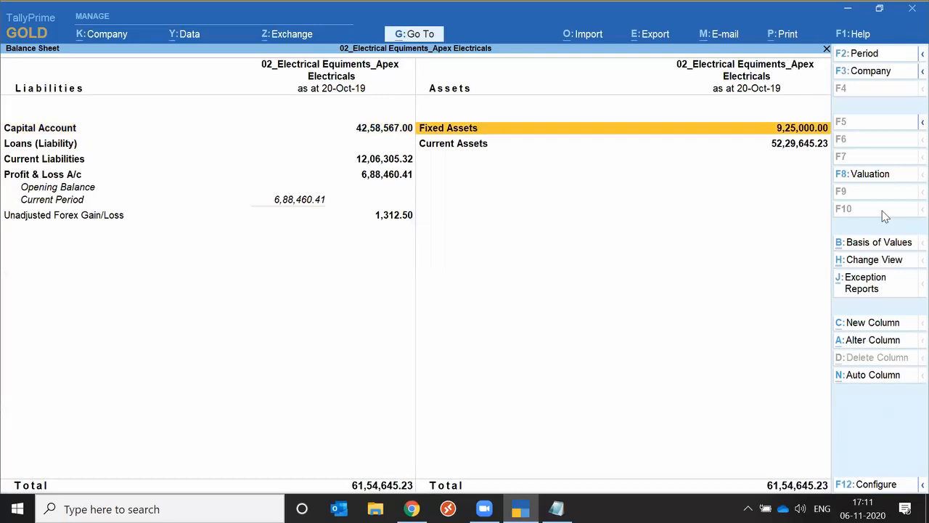
key("Down")
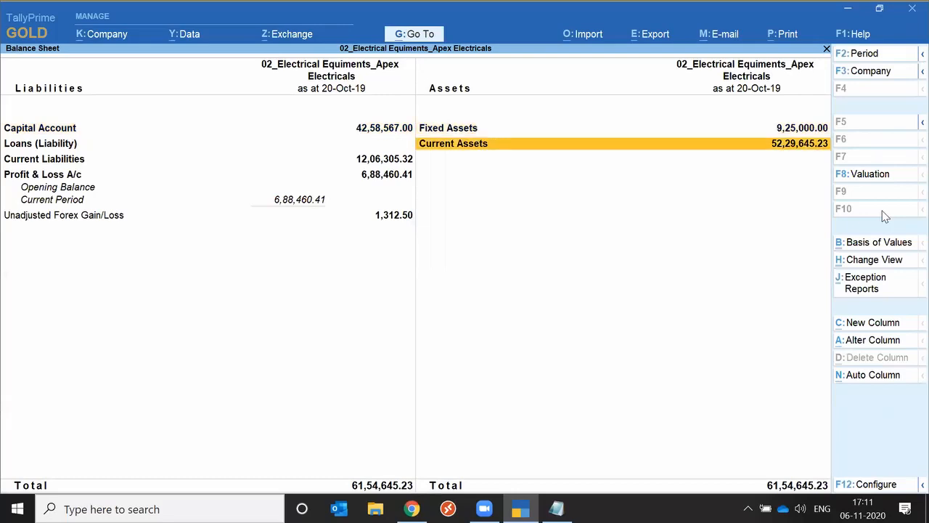
key("Return")
key("Down")
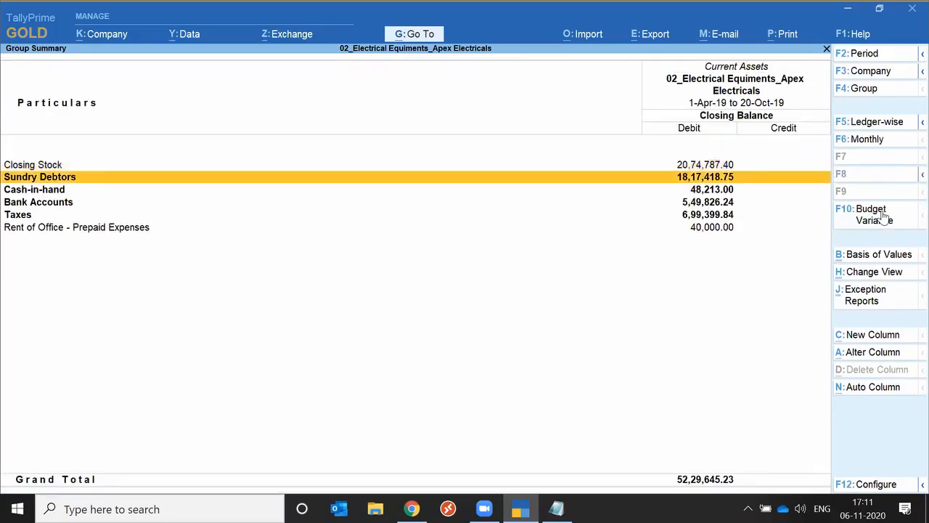
key("Return")
key("Down")
key("Return")
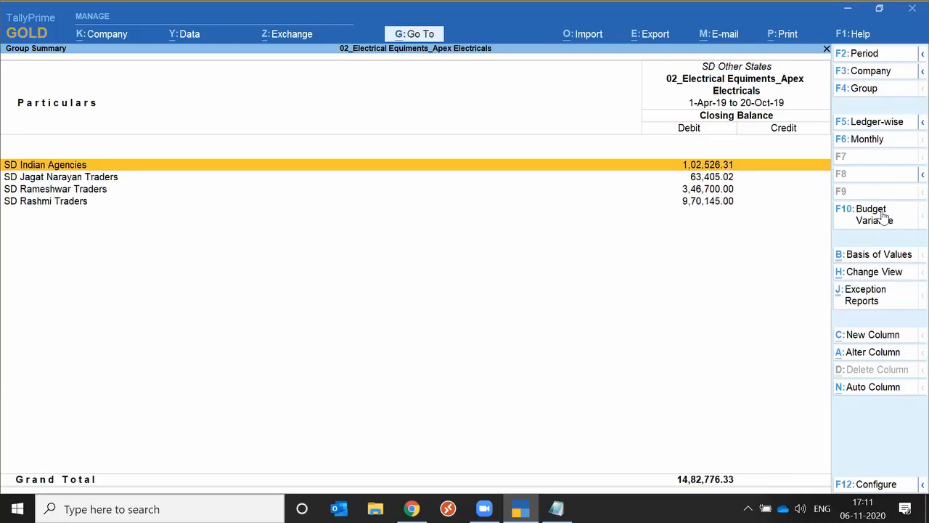
key("Return")
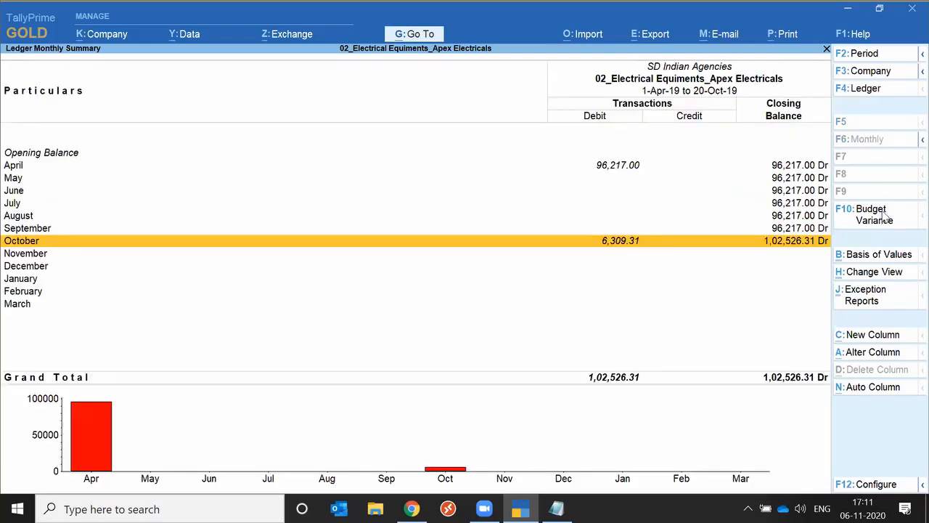
key("Return")
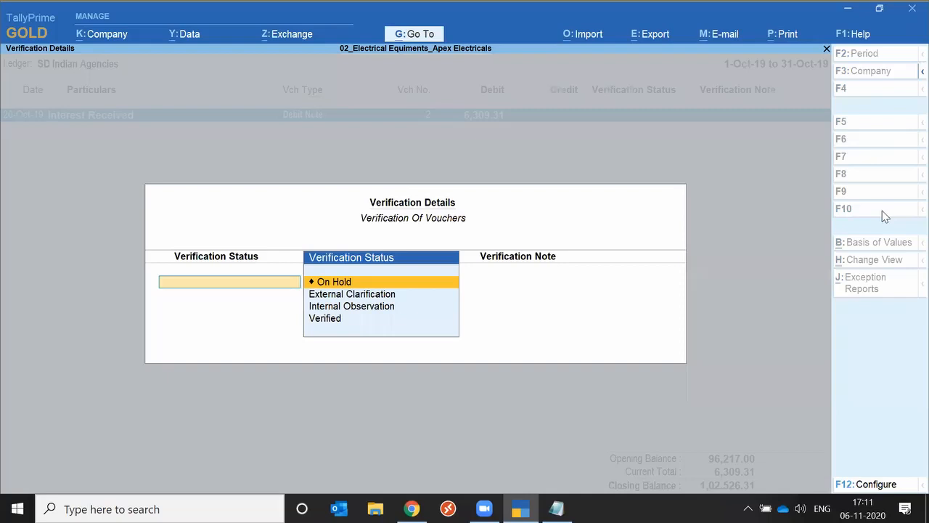
Bring up the verification details of the Interest Received debit note, drill into the voucher, and return to the ledger vouchers
key("Escape")
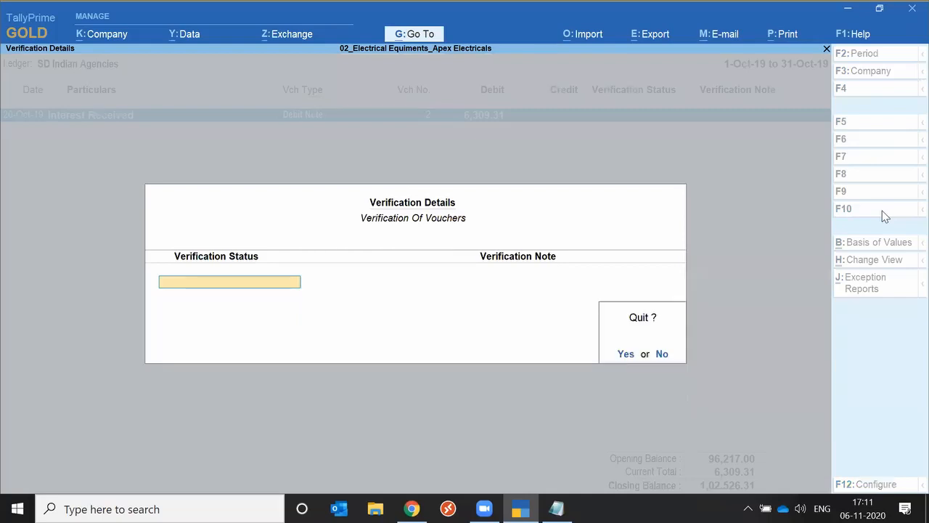
key("Return")
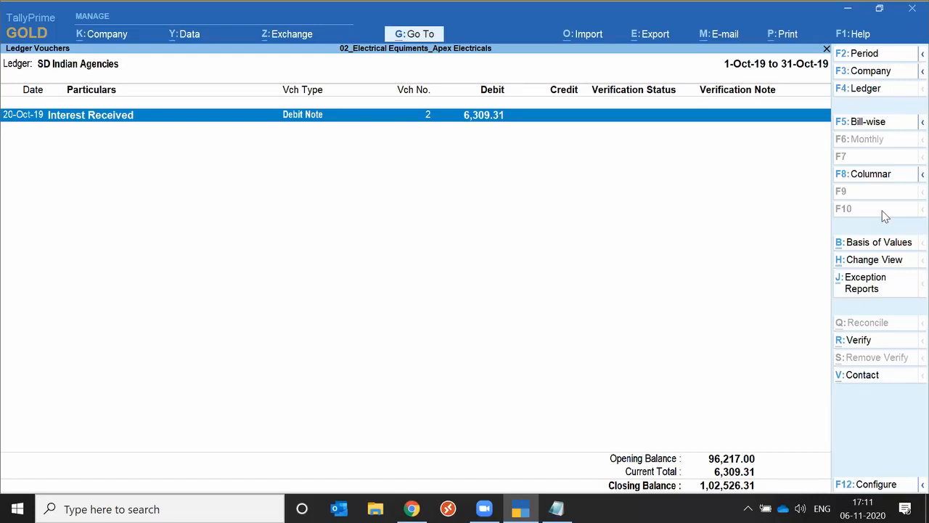
key("ctrl+r")
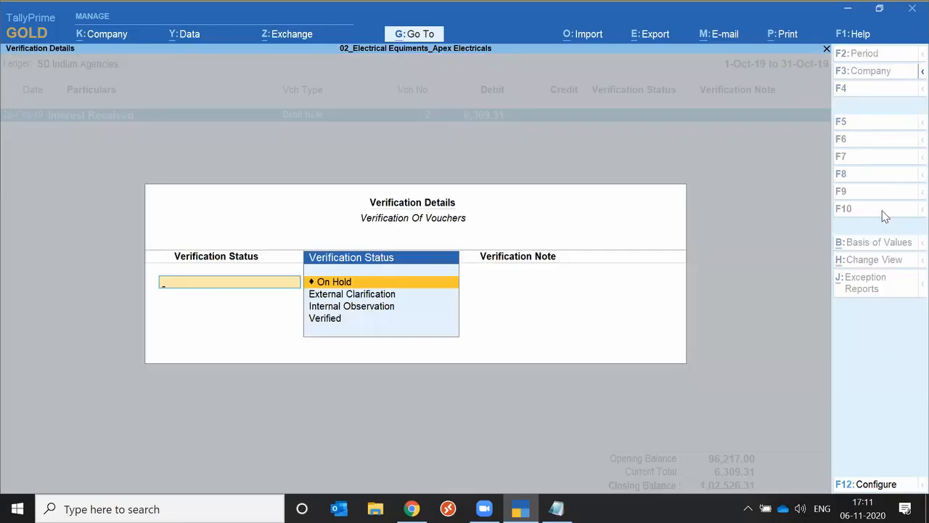
key("ctrl+Return")
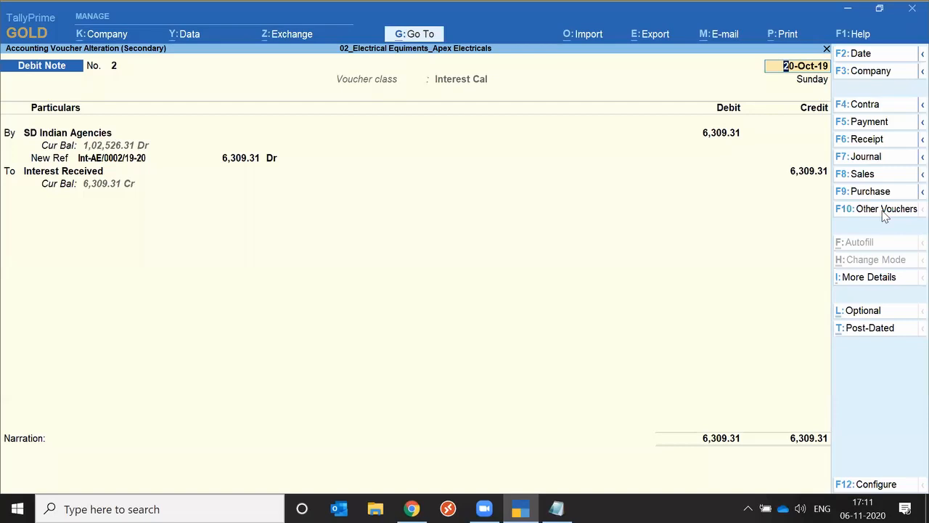
key("Escape")
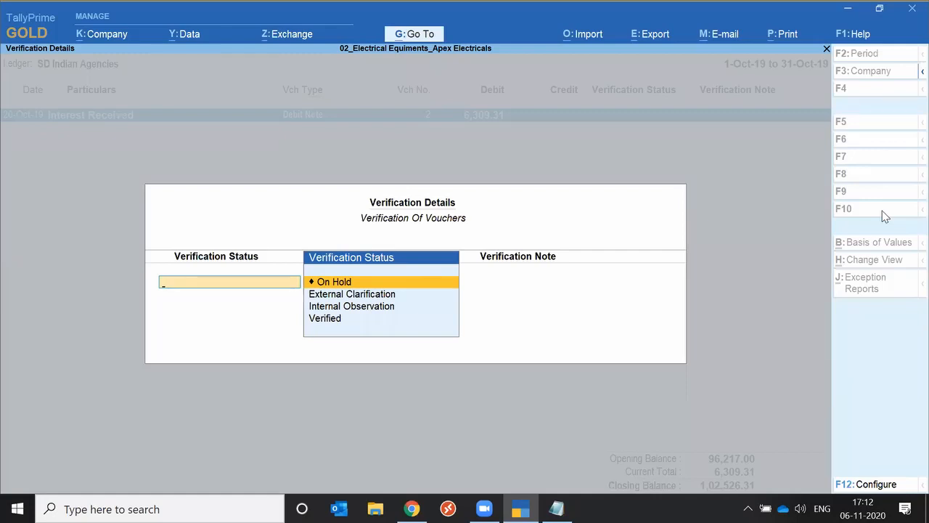
key("Escape")
key("space")
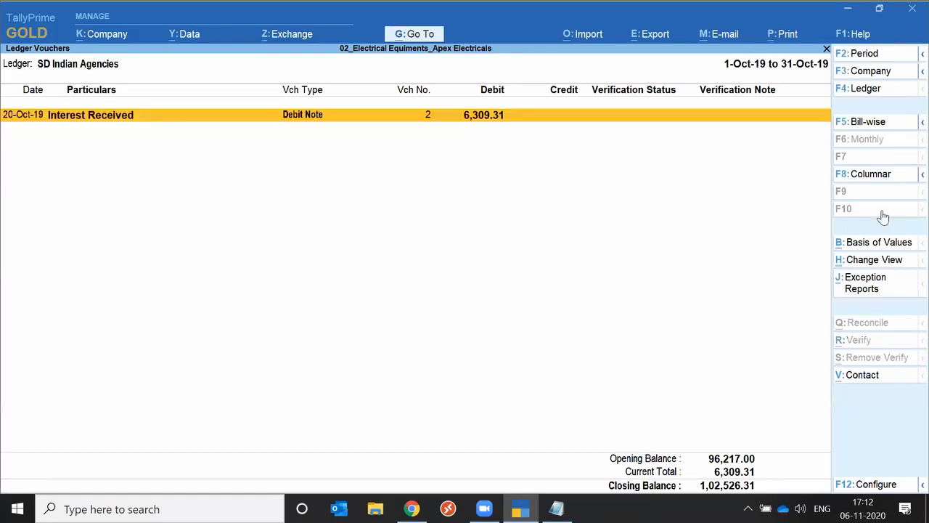
Return to the Gateway of Tally and use Go To to find and expand Data Analysis Reports
key("Escape")
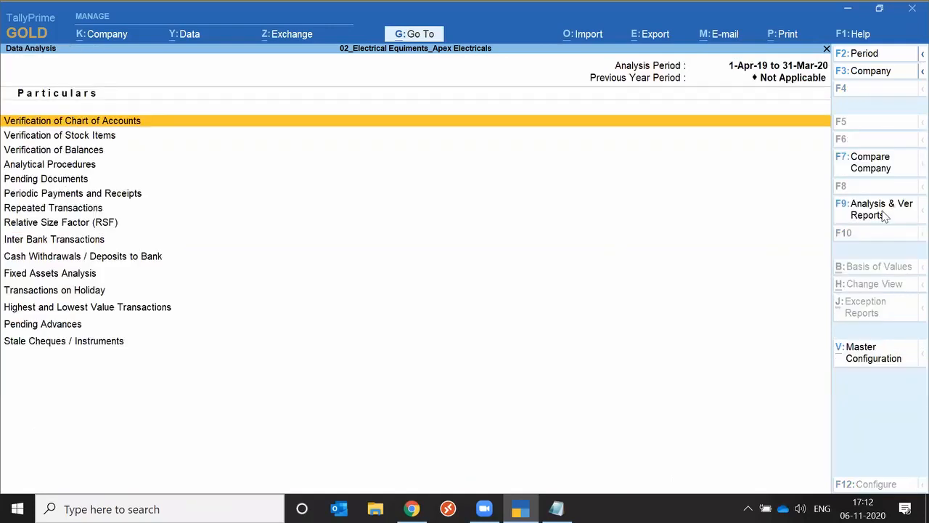
key("Escape")
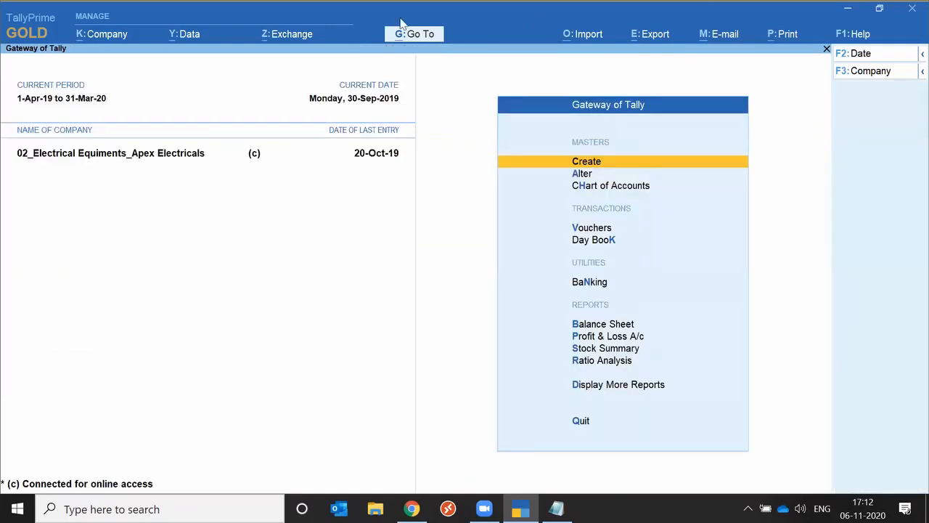
left_click(424, 41)
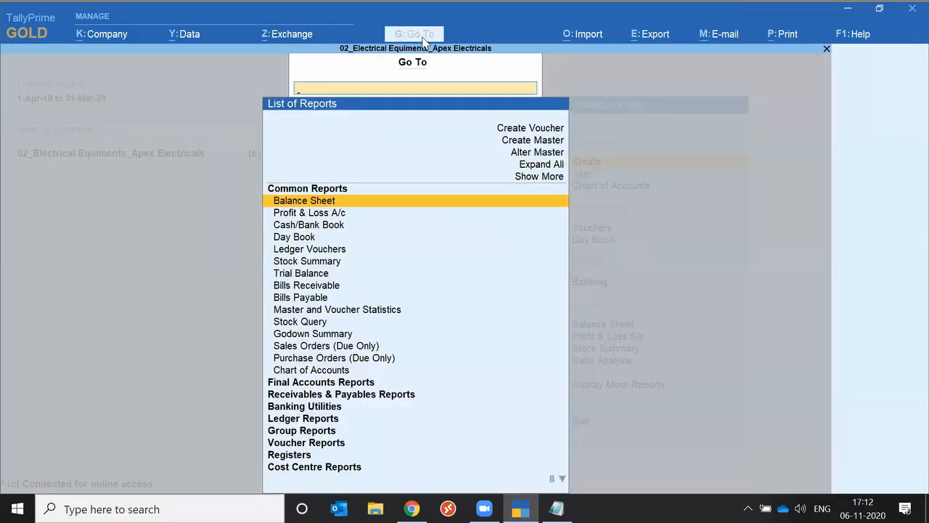
type("Dat")
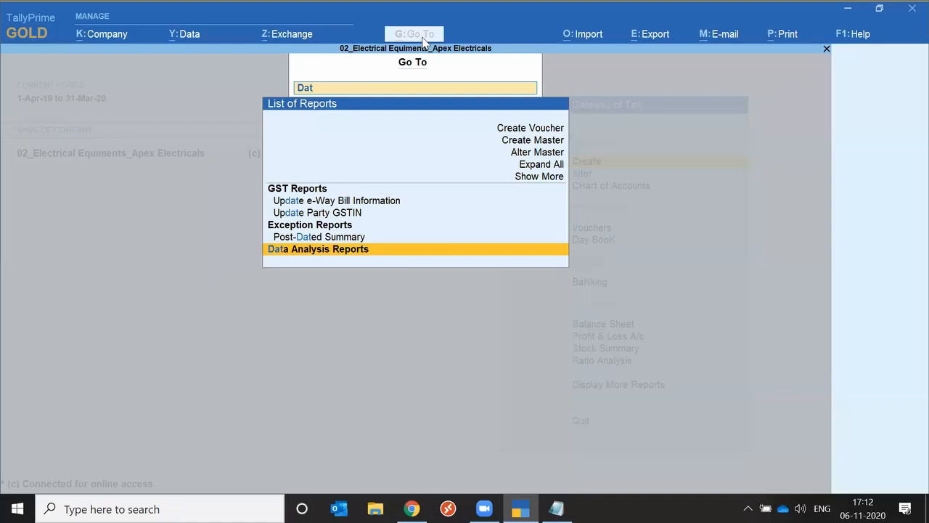
key("Return")
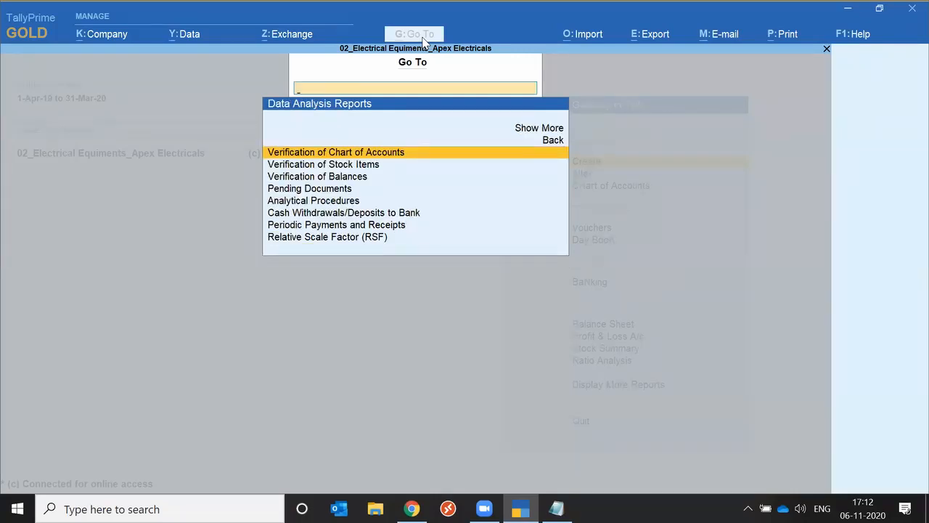
Leave the Go To list and display the Data Analysis report under Analysis & Verification in Display More Reports
key("Down")
key("Down")
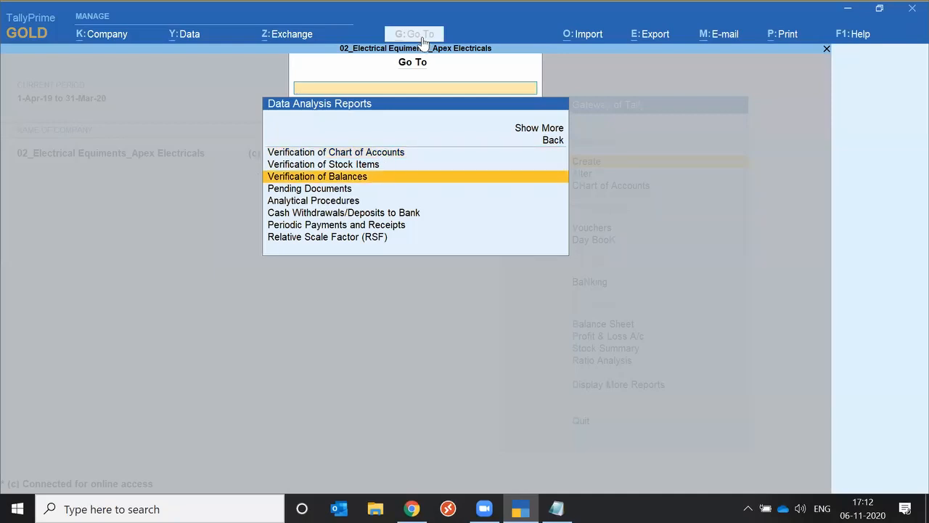
key("Escape")
key("d")
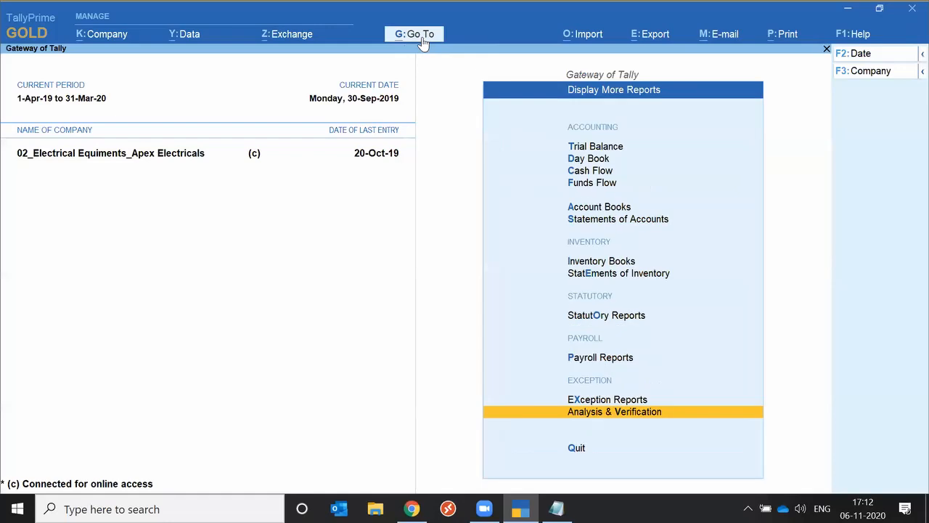
key("Return")
key("Return")
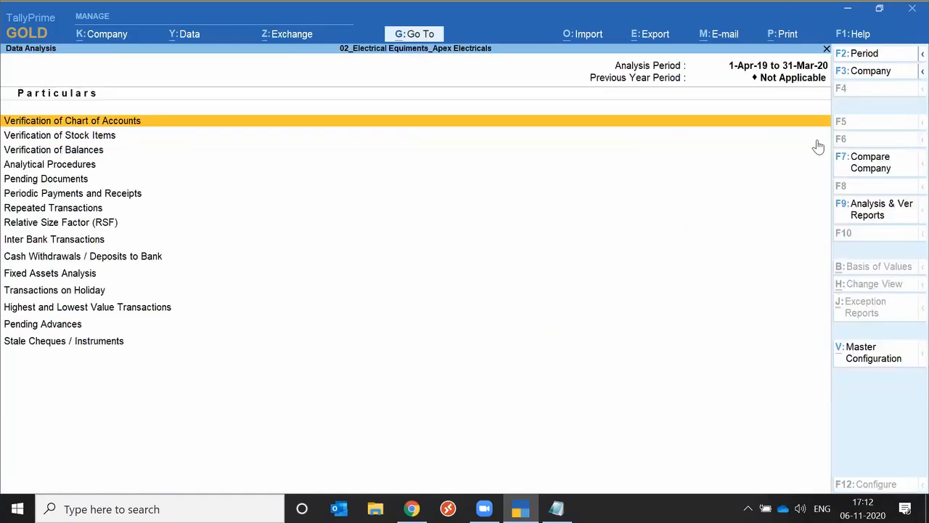
Display the Profit & Loss A/c from the list of Analysis & Verification Reports and return to Data Analysis
left_click(868, 210)
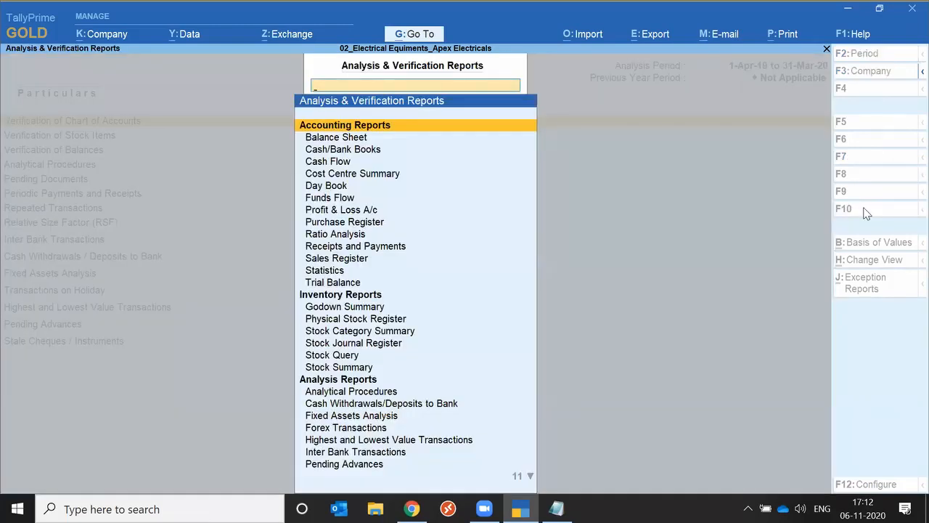
key("Down")
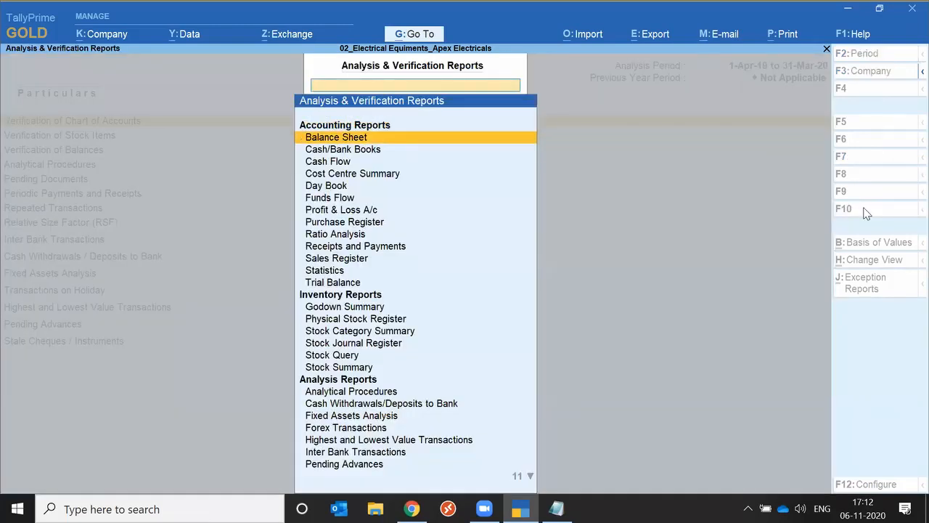
key("Down")
key("Down")
key("Down")
key("Down")
key("Down")
key("Down")
key("Return")
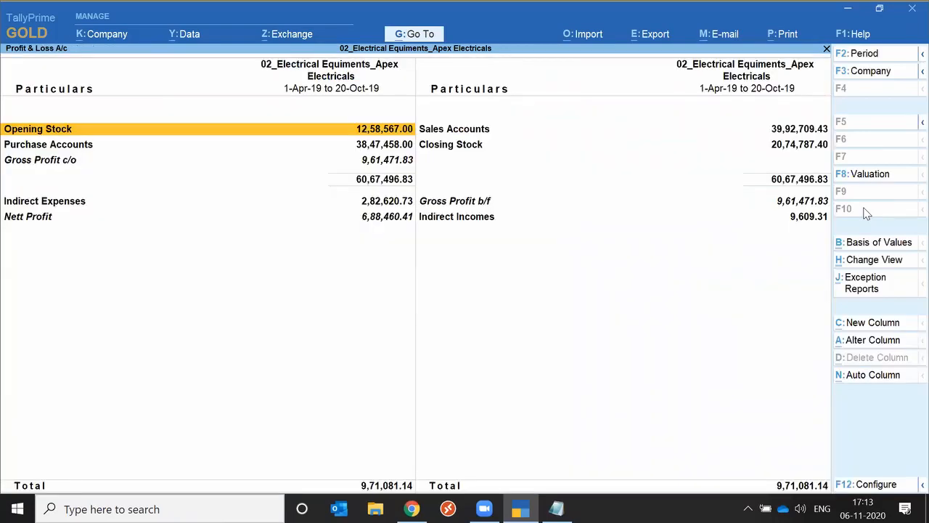
key("Escape")
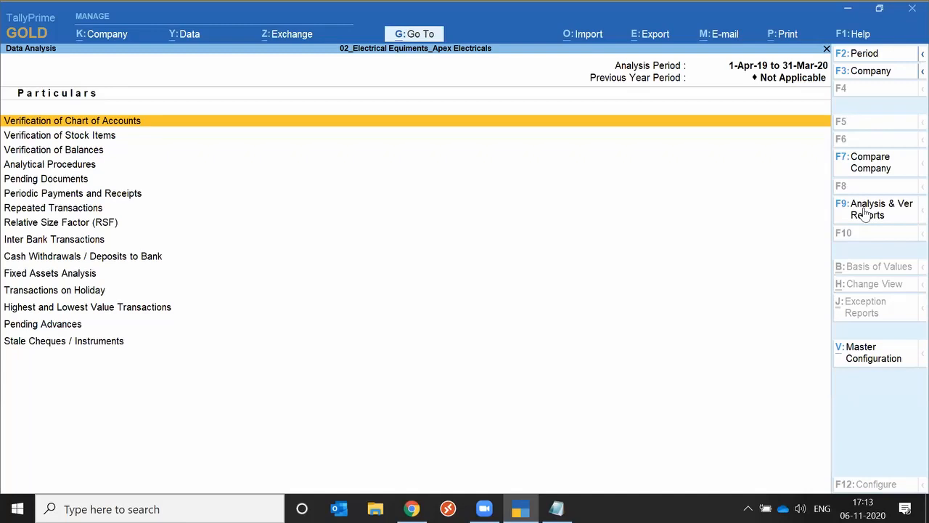
Display the Voucher Verification report, and go back into Data Analysis
key("Escape")
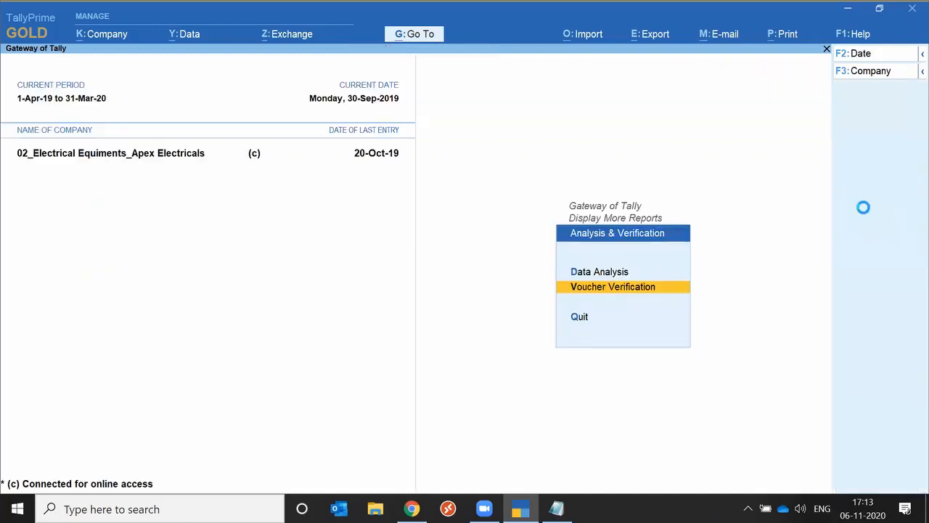
key("Return")
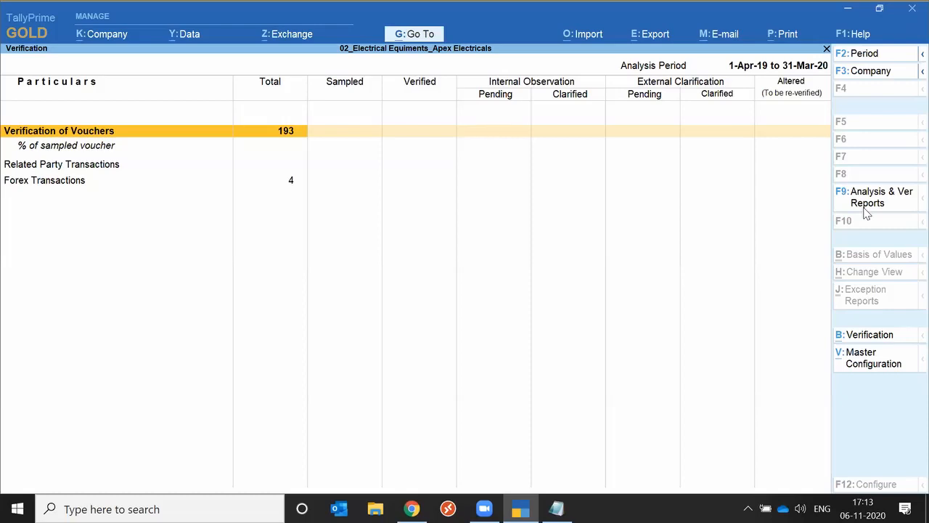
left_click(866, 210)
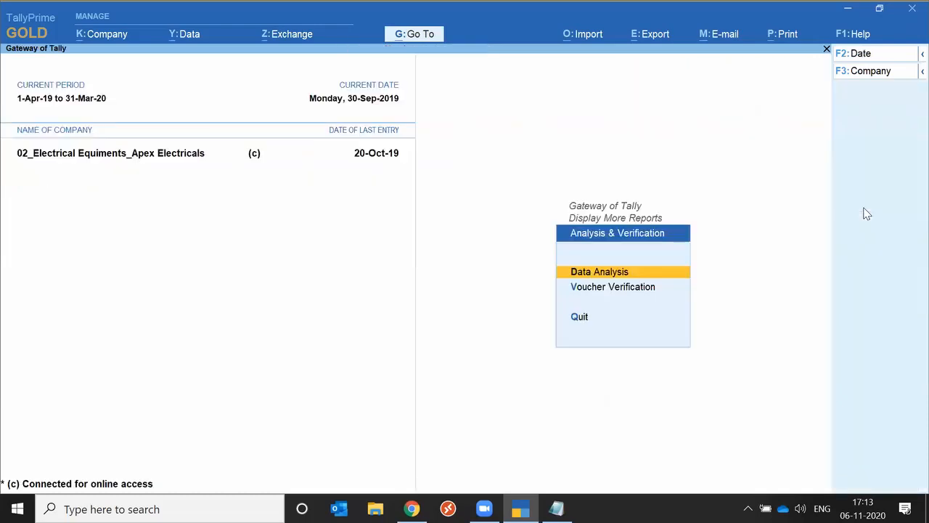
key("Return")
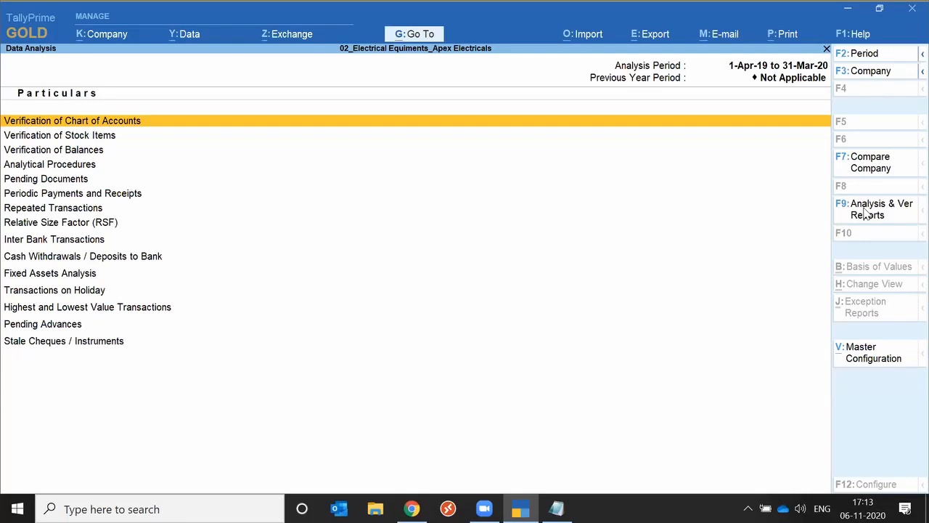
Display Fixed Assets Analysis from the Data Analysis report and return to the Data Analysis list
key("Down")
key("Down")
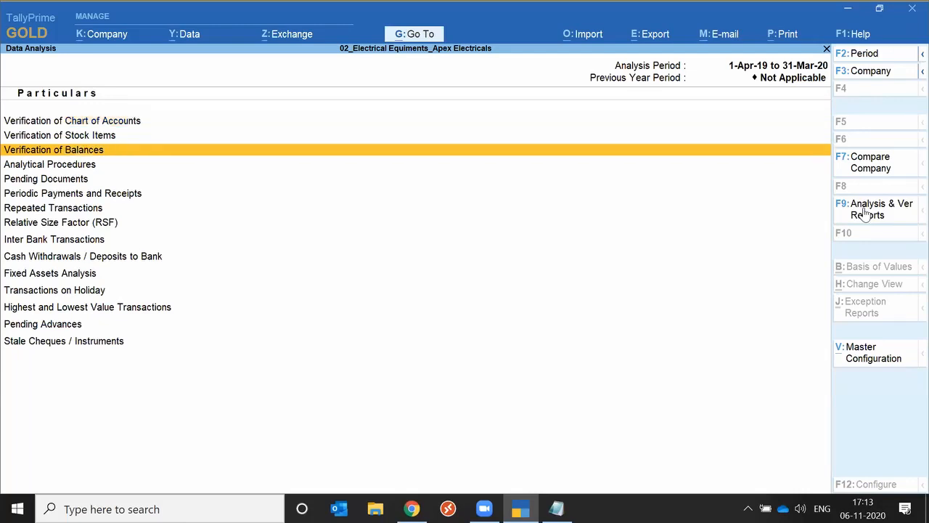
key("Down")
key("Down")
key("Down")
key("Down")
key("Down")
key("Down")
key("Down")
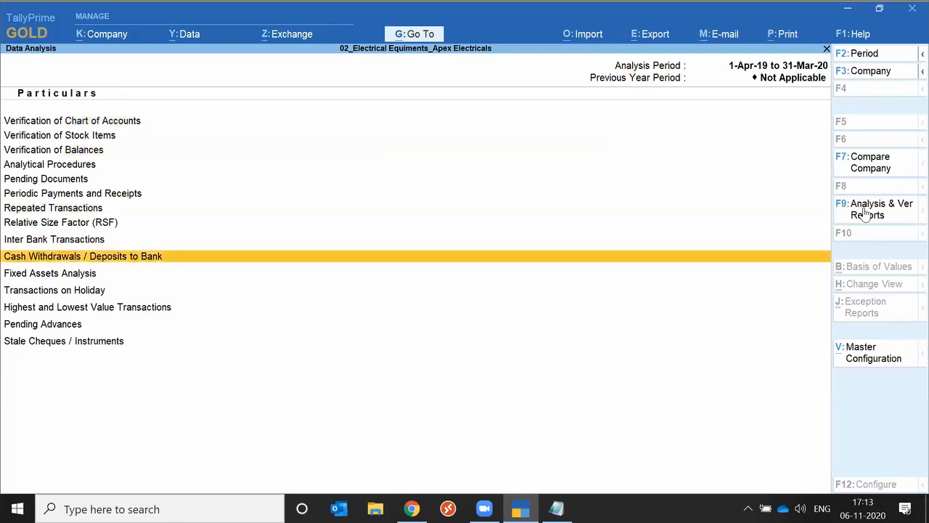
key("Down")
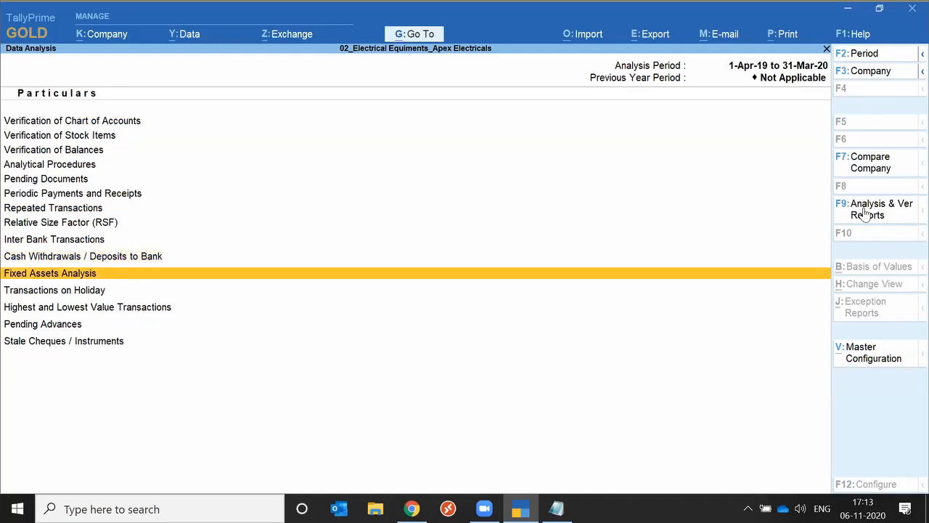
key("Return")
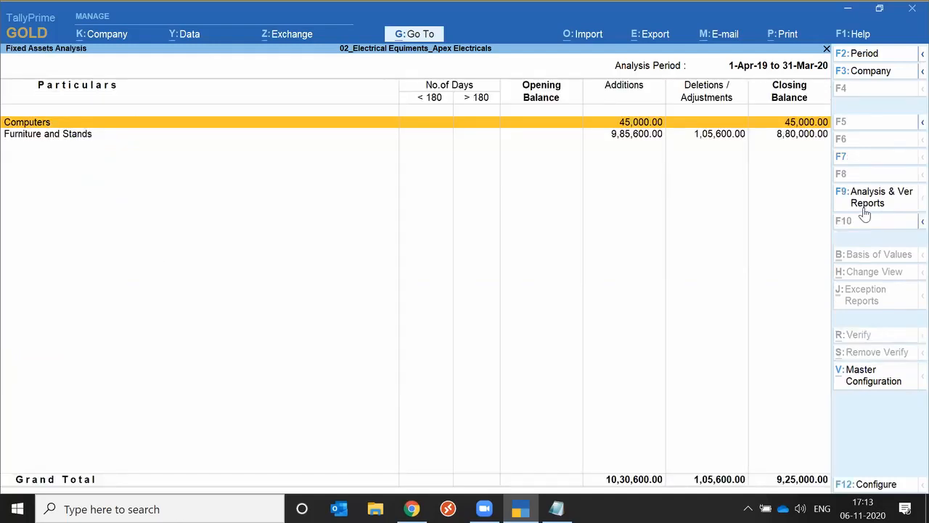
key("Escape")
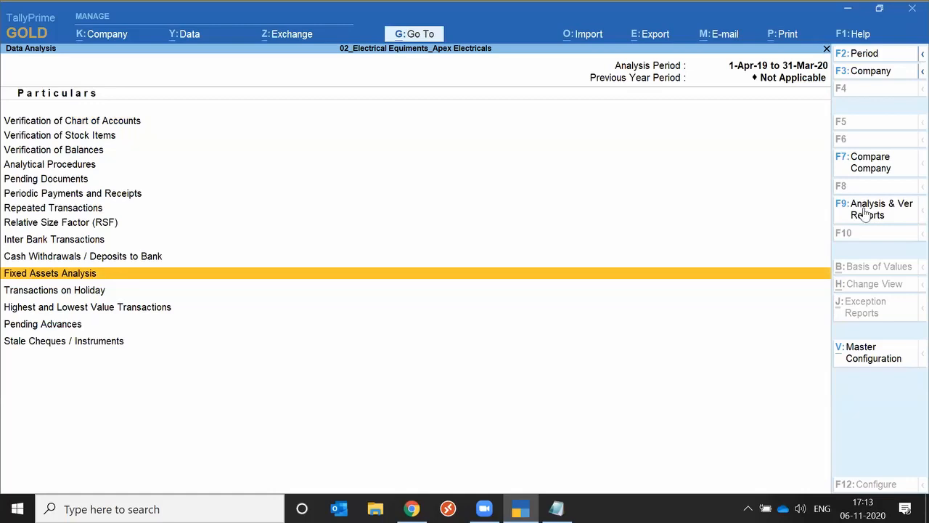
Drill into Verification of Vouchers from the Voucher Verification report and select the Sales voucher type
left_click(865, 212)
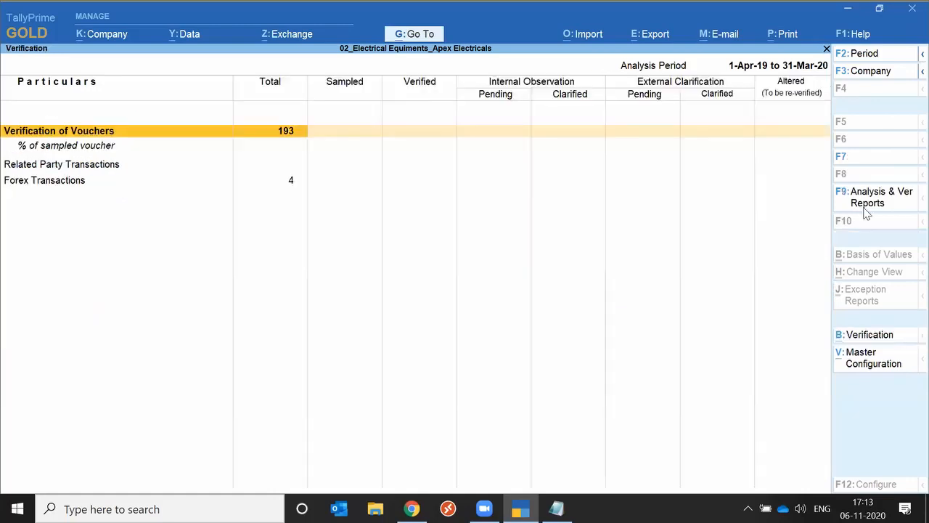
key("Return")
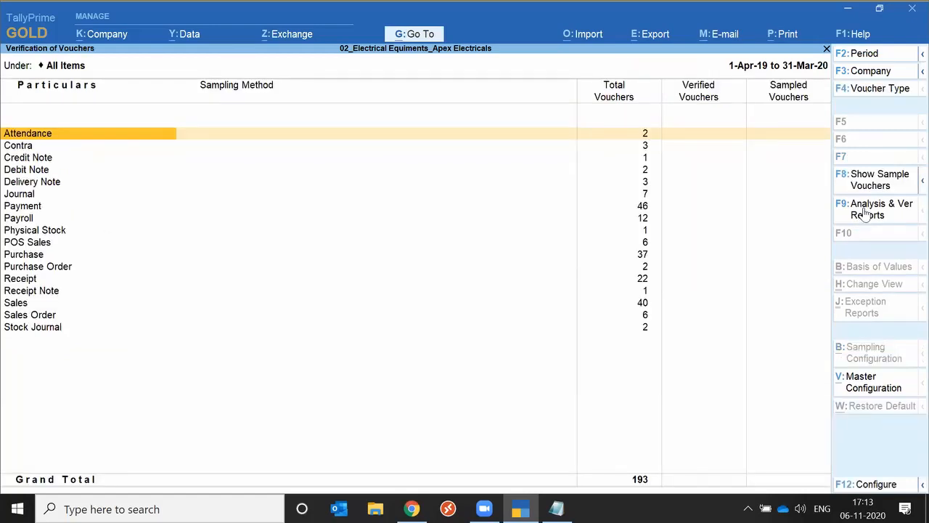
key("Down")
key("Down")
key("Down")
key("Down")
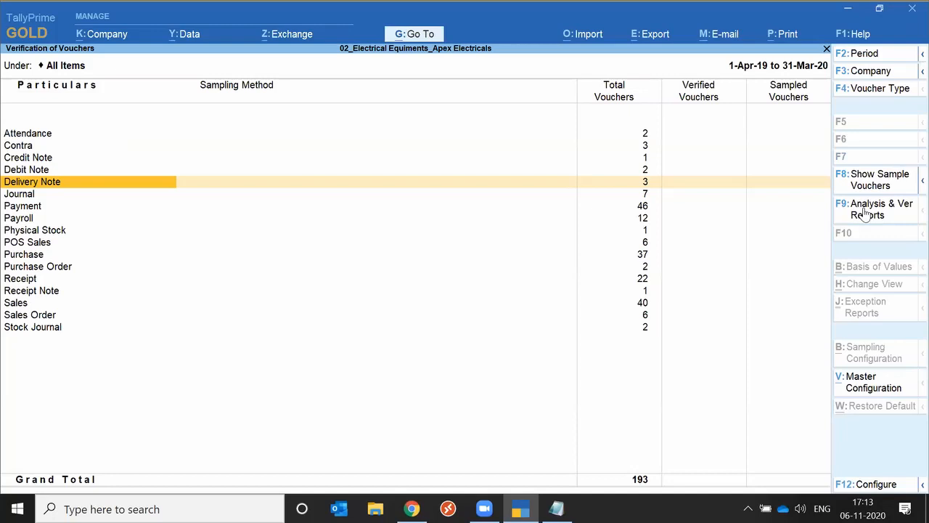
key("Down")
key("Down")
key("Down")
key("Down")
key("Down")
key("Down")
key("Up")
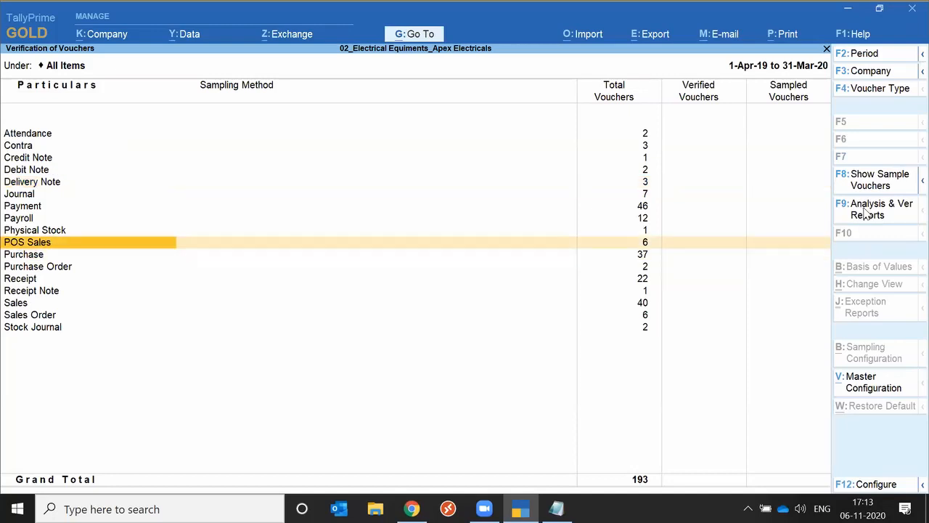
key("Down")
key("Down")
key("Down")
key("Down")
key("Down")
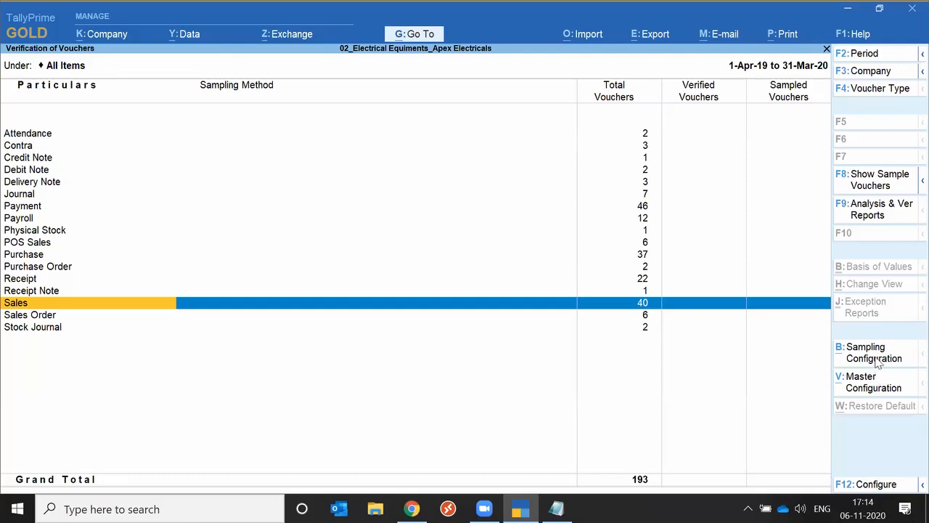
Examine the sampling methods offered for Sales vouchers, from All Vouchers to Specific Vouchers, and close the list without choosing one
left_click(878, 363)
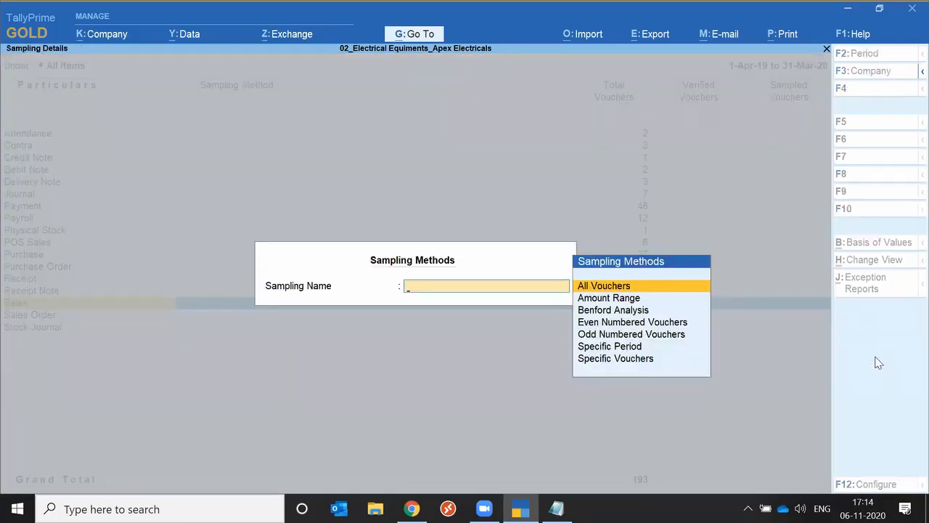
key("Down")
key("Down")
key("Down")
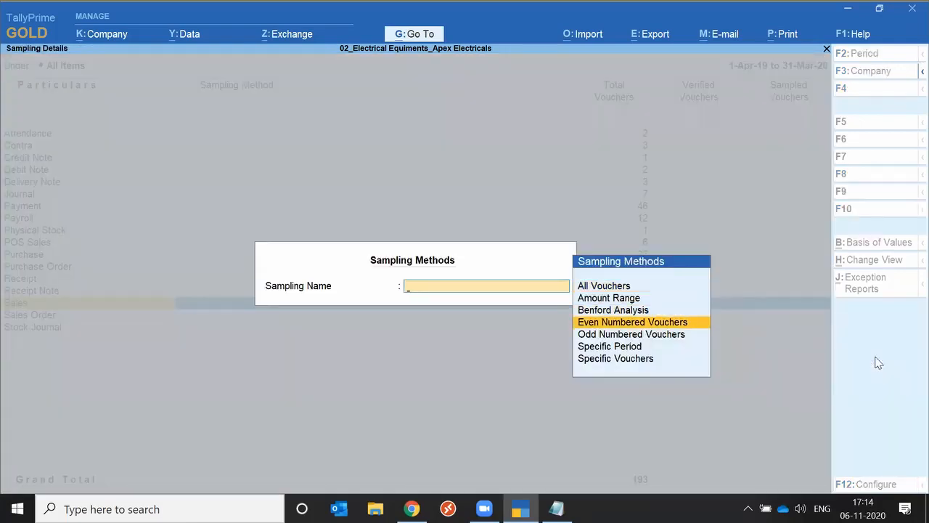
key("Down")
key("Down")
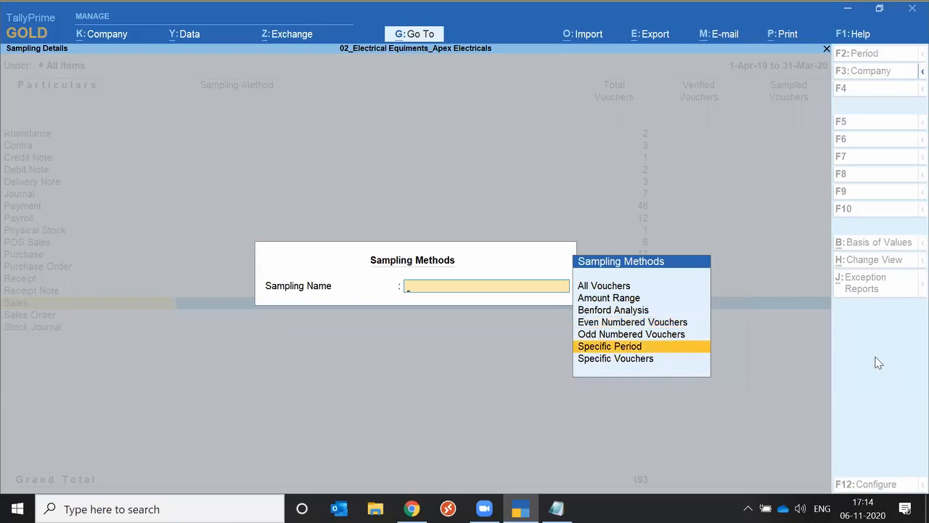
key("Down")
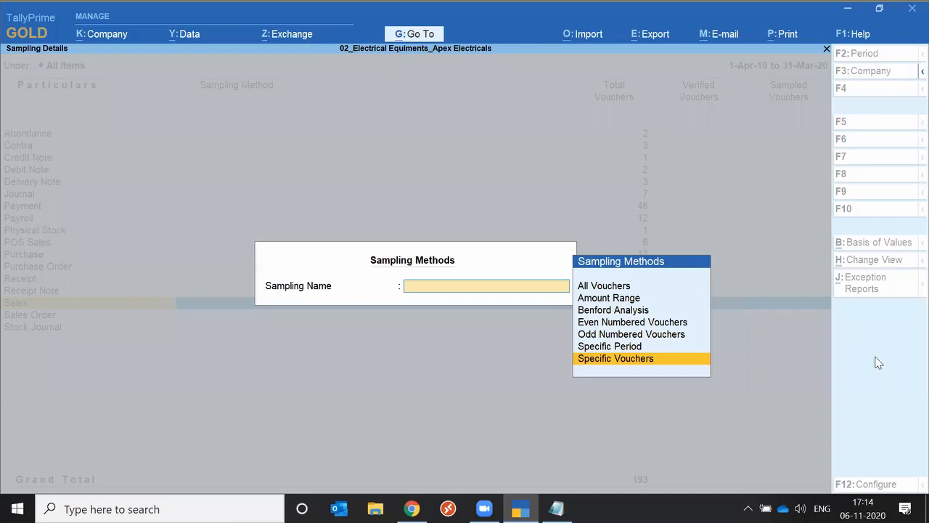
key("Escape")
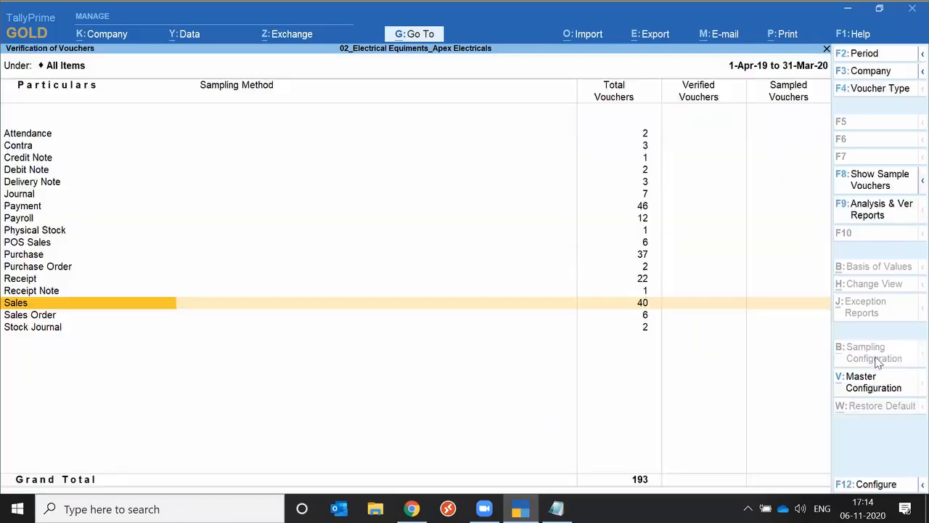
Leave the voucher verification reports and return to the Gateway of Tally
key("Escape")
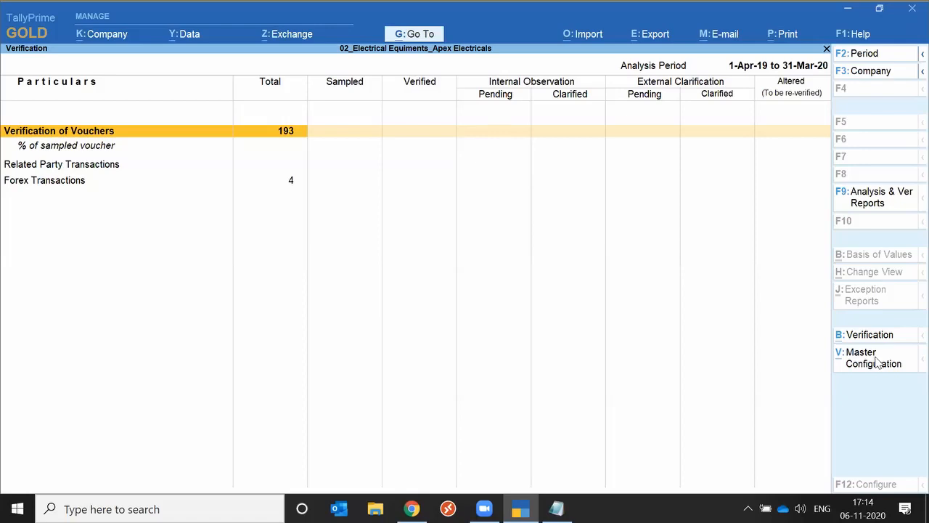
key("Escape")
key("Escape")
key("Escape")
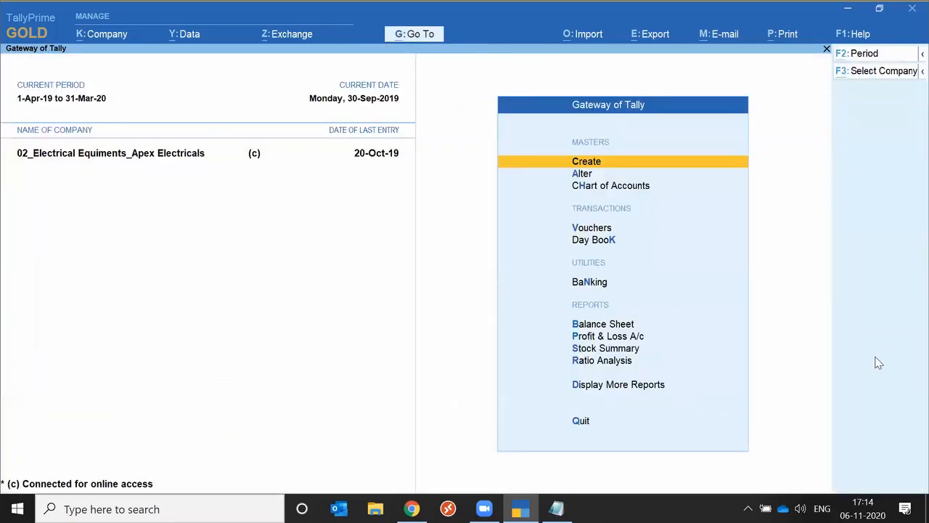
key("alt+Tab")
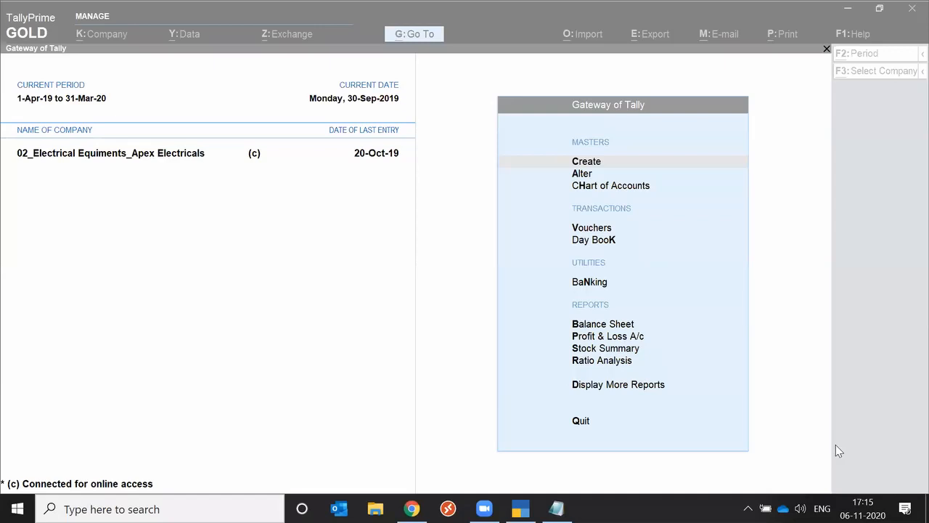
left_click(791, 333)
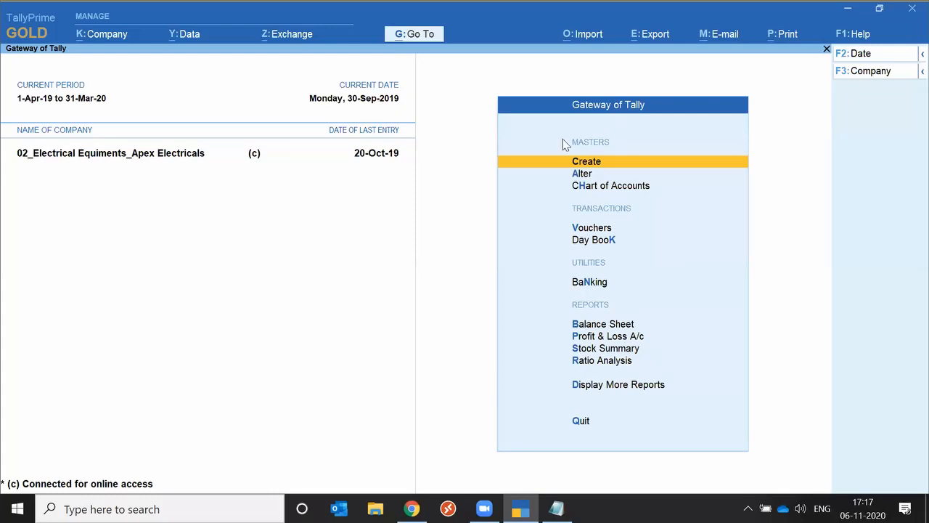
Select the company 10_Hotel_Hotel Pooja from the list of companies in D:\Tally\TallyPrime\Data to bring up its migration
left_click(101, 34)
key("Down")
key("Down")
key("Down")
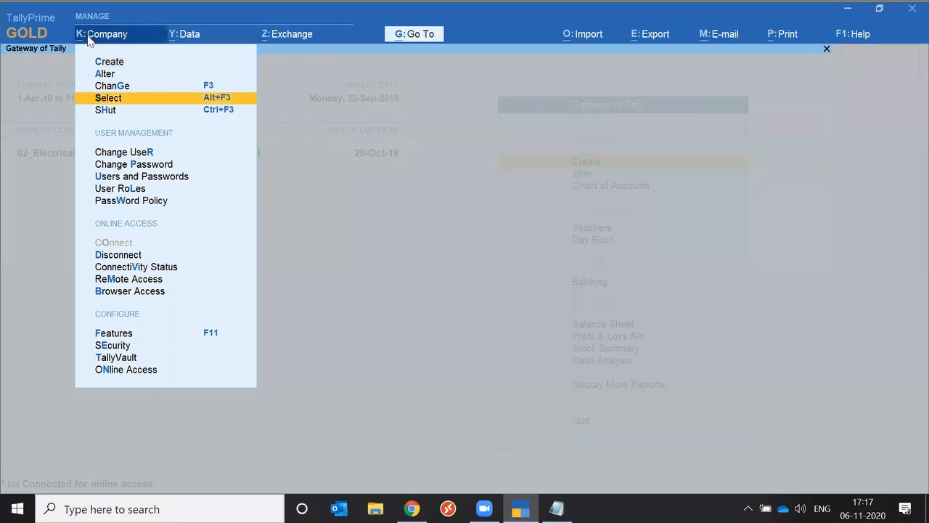
key("Return")
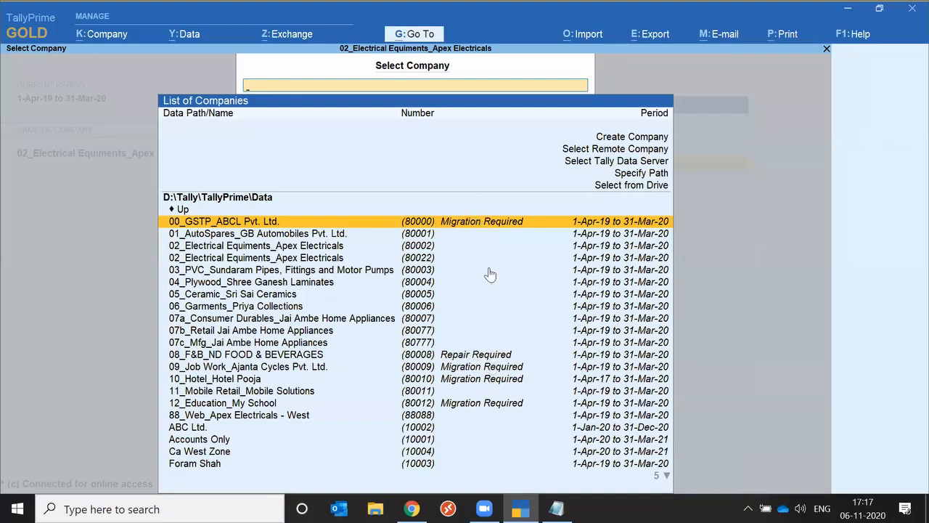
key("Down")
key("Down")
key("Down")
key("Down")
key("Down")
key("Down")
key("Down")
key("Down")
key("Down")
key("Down")
key("Down")
key("Down")
key("Down")
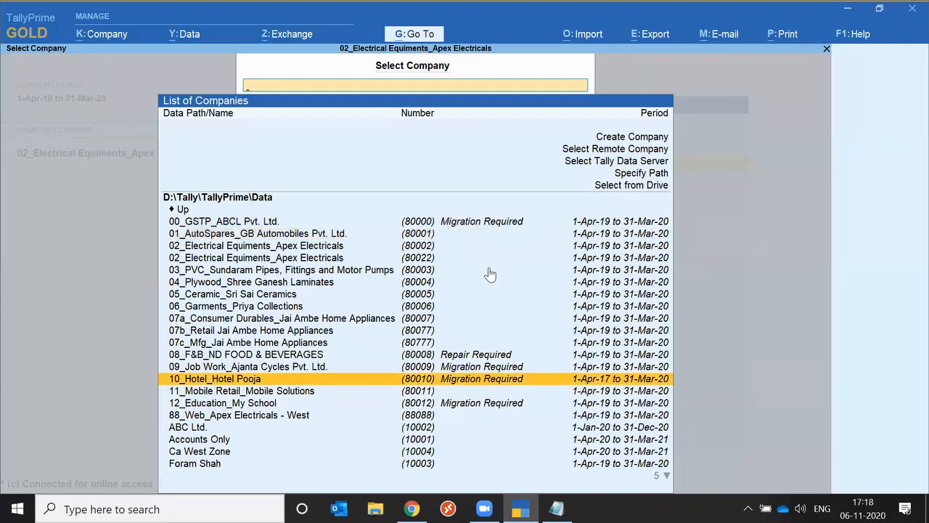
key("Down")
key("Down")
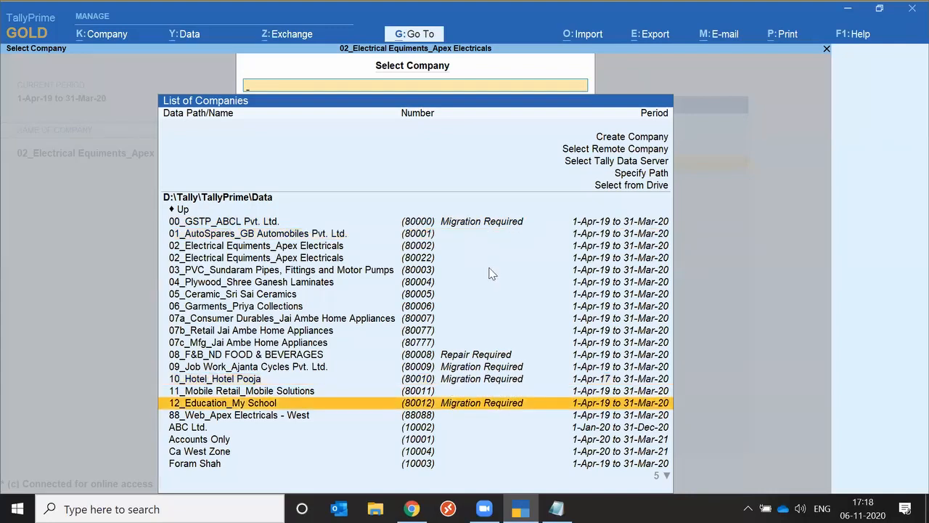
key("Up")
key("Up")
key("Return")
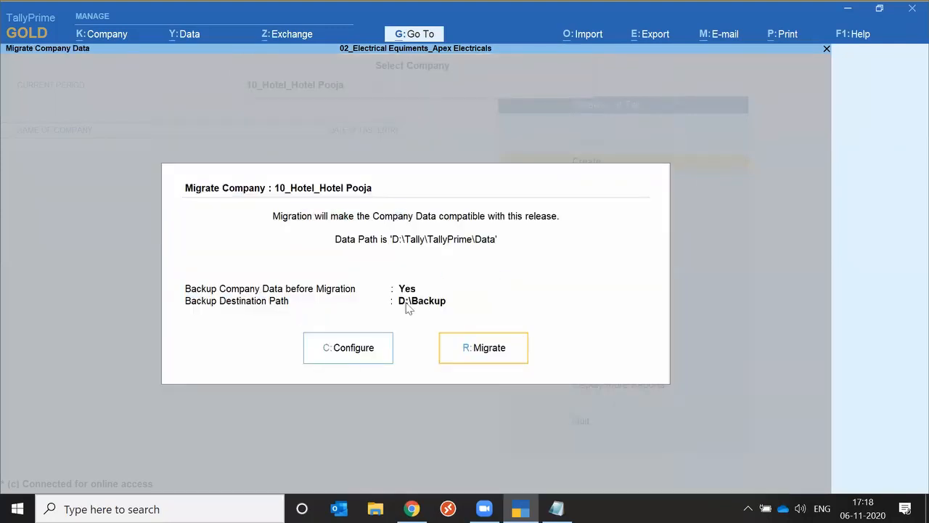
Set Backup Company Data before Migration to No and start migrating the company
left_click(354, 352)
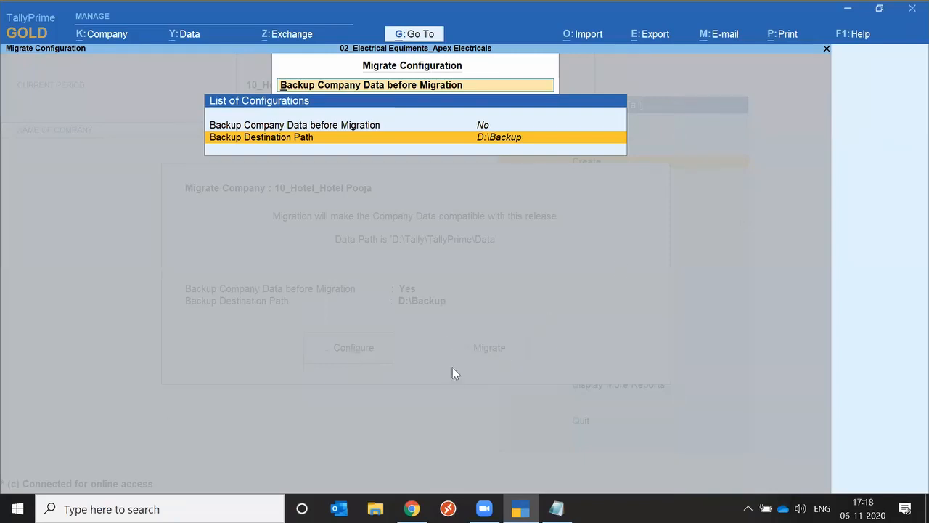
key("Escape")
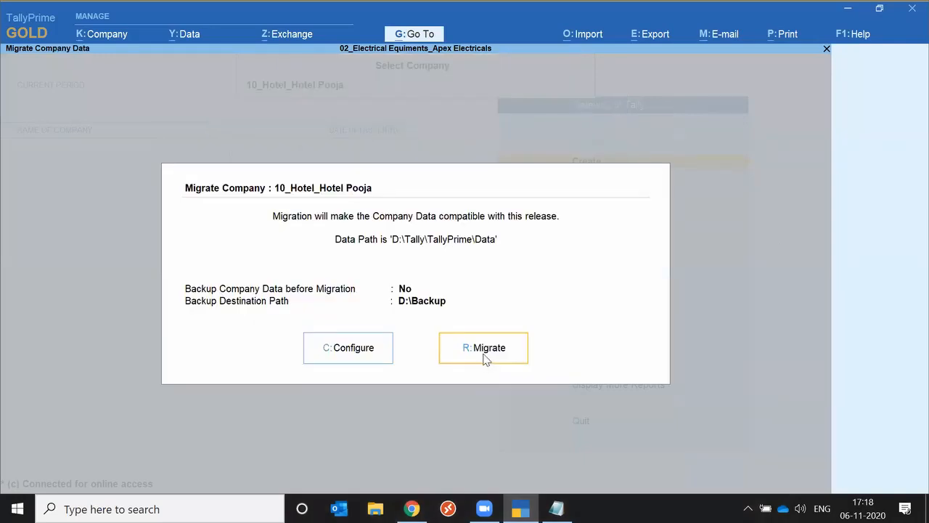
left_click(484, 356)
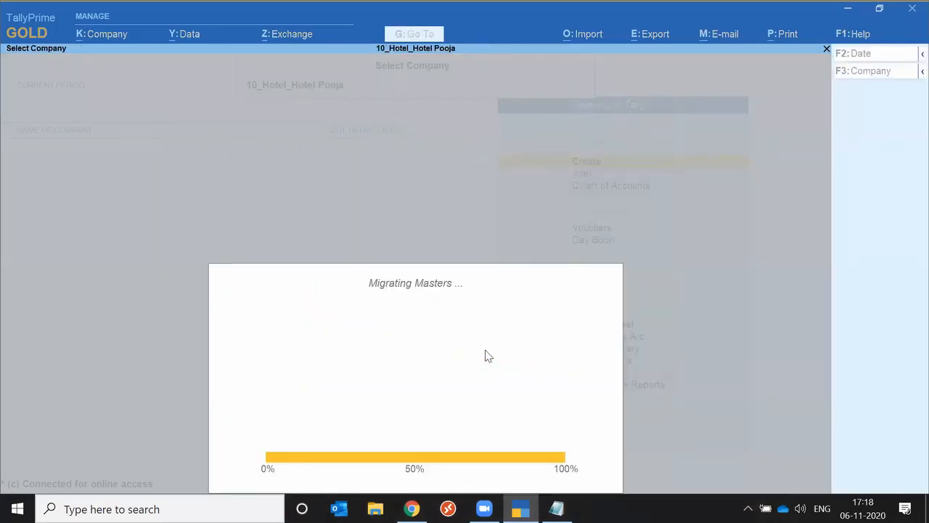
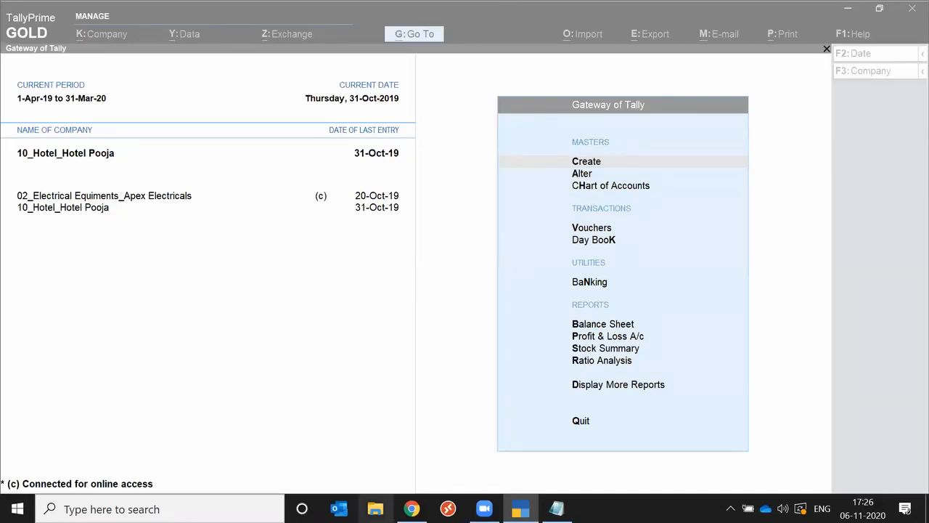
left_click(412, 509)
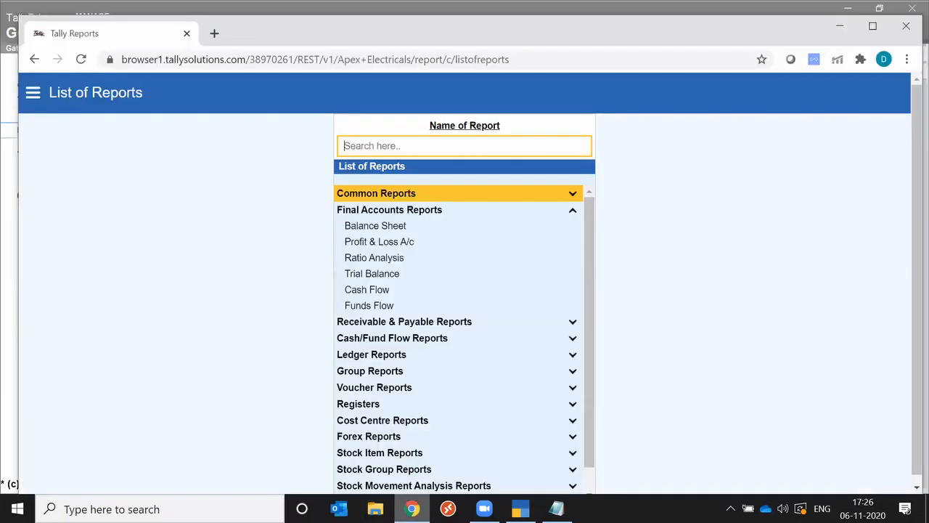
left_click(214, 33)
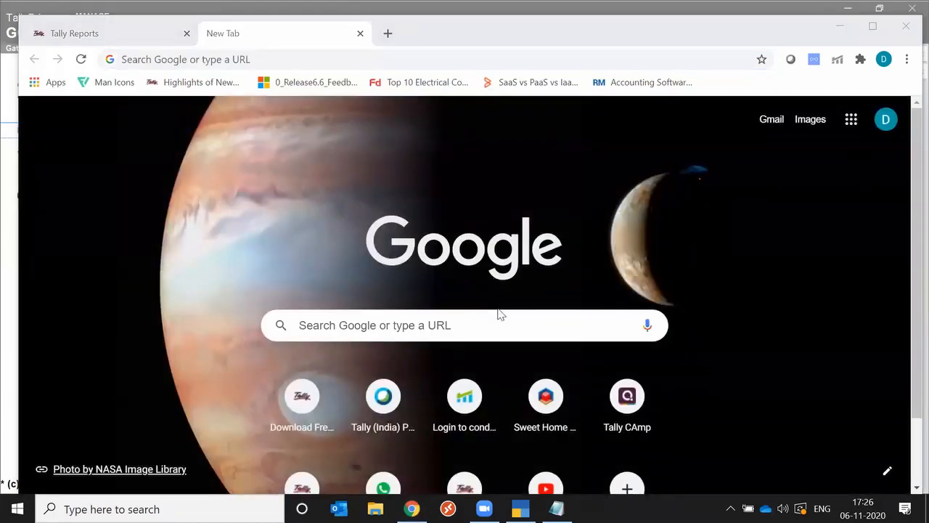
key("alt+Tab")
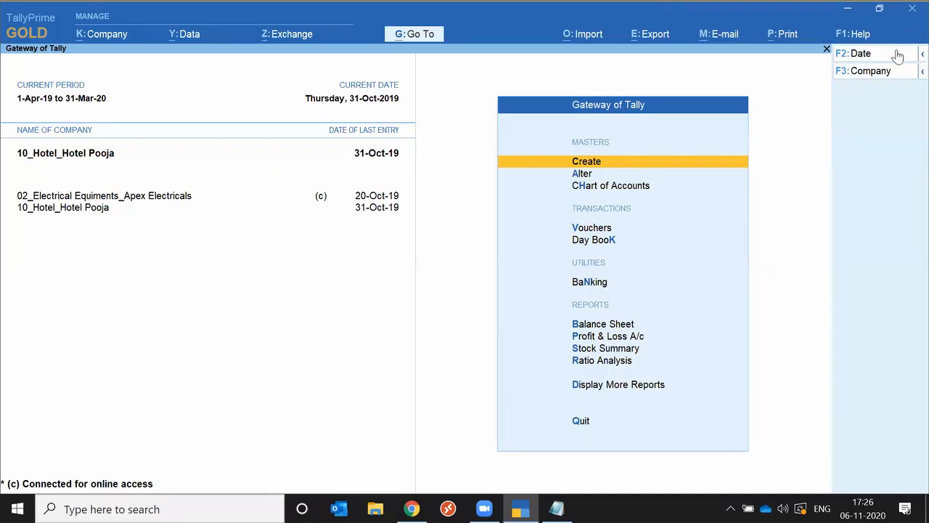
Open the print configuration to view its printer, header and company detail settings, and close it unchanged
left_click(788, 35)
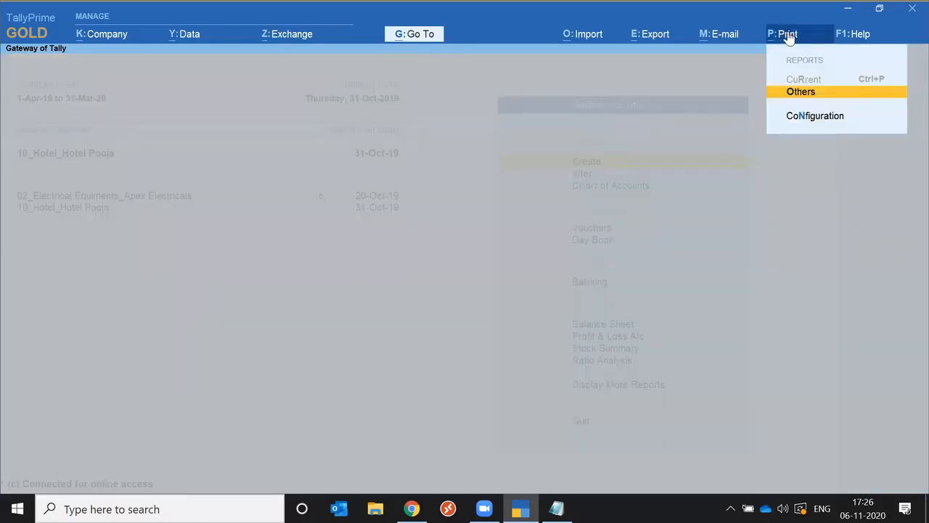
key("n")
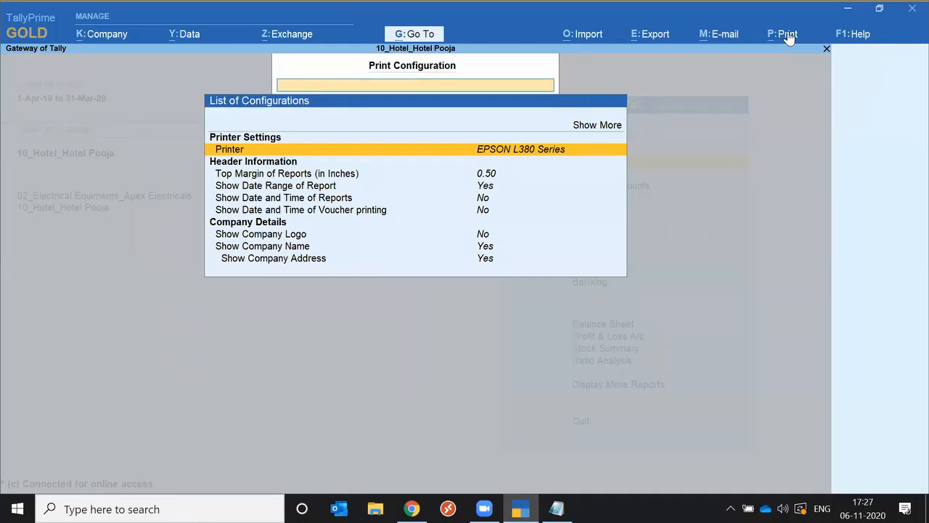
key("Escape")
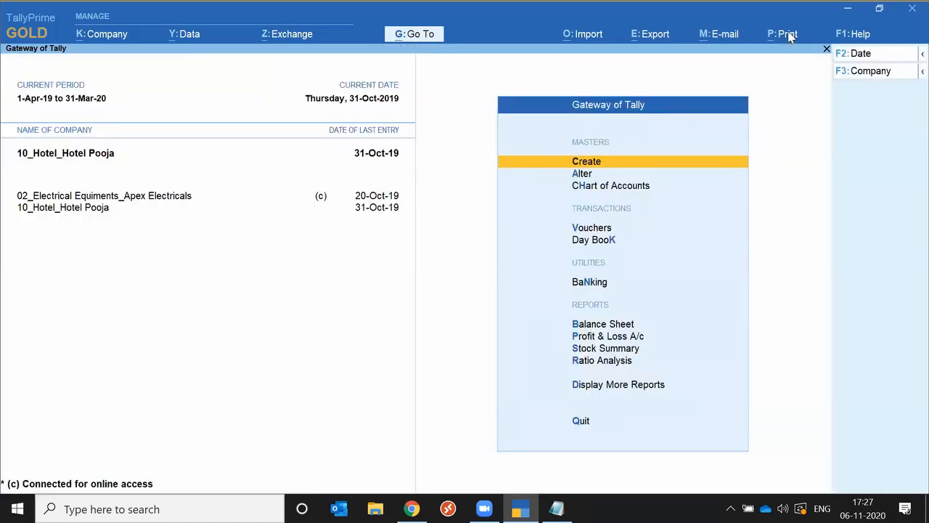
Bring up the list of other reports that can be printed and look through its Multi Account Reports
left_click(788, 34)
key("Return")
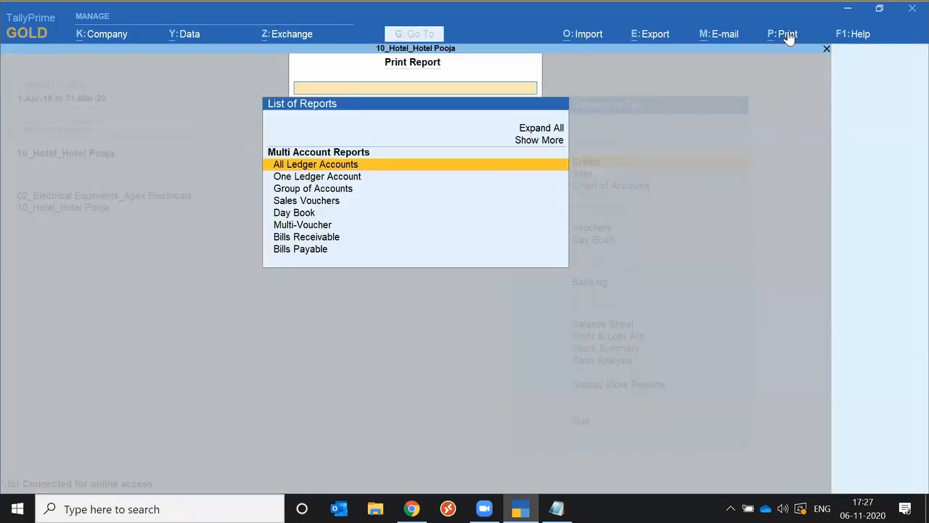
key("Down")
key("Down")
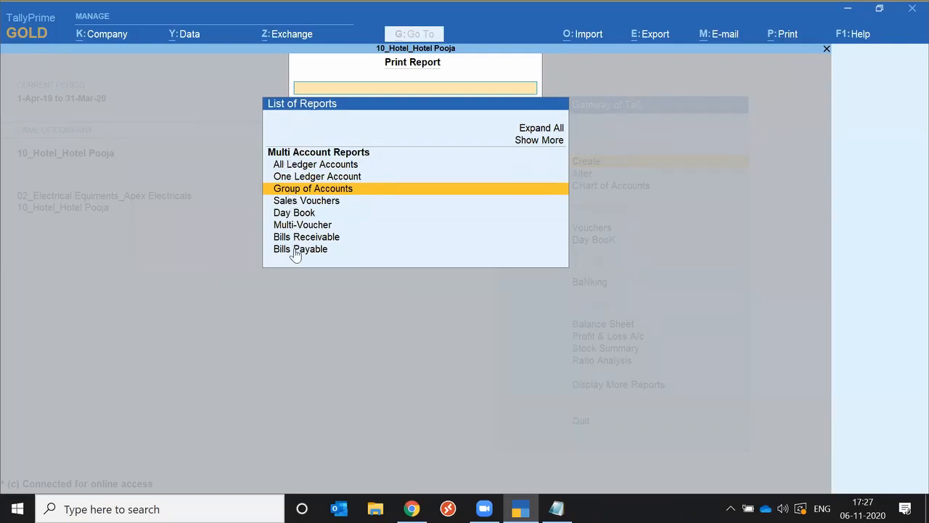
key("Up")
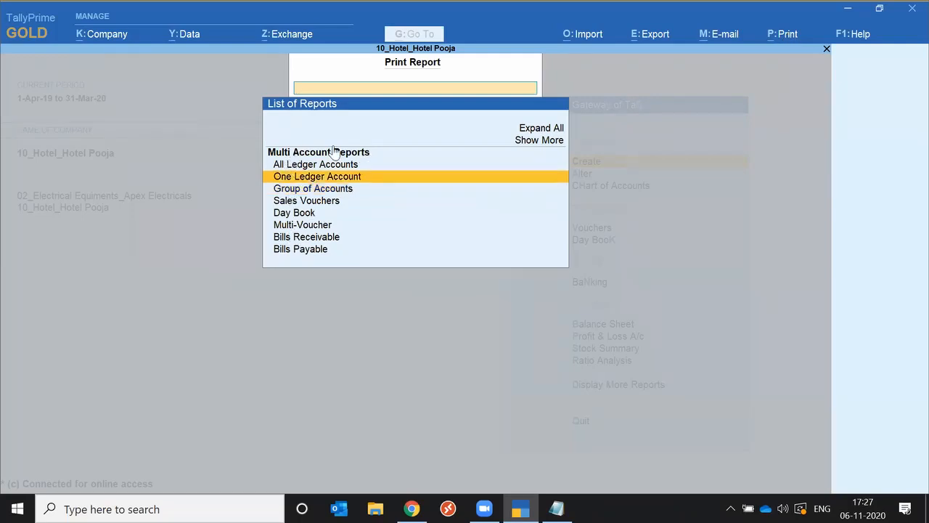
Show more reports in the print list, expand all of them for viewing, and leave without choosing one
key("Up")
key("Up")
key("Return")
key("Up")
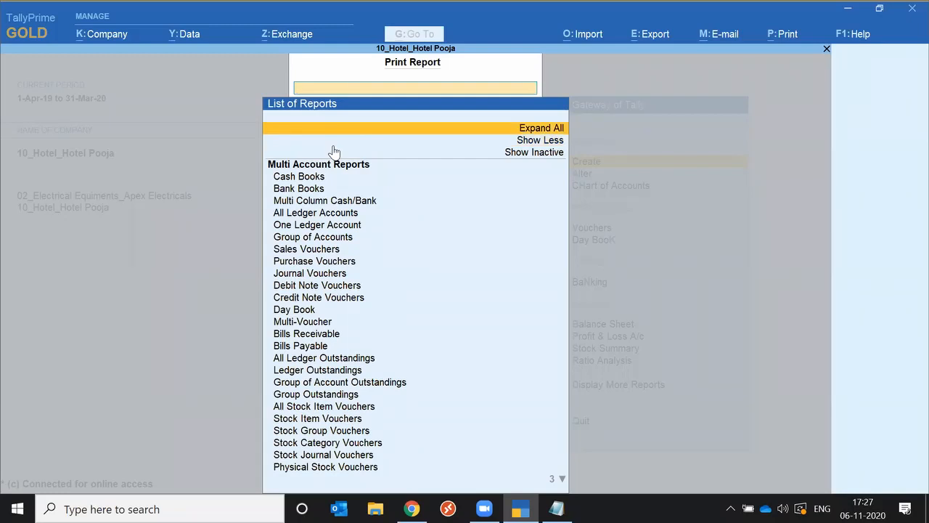
key("Return")
key("Down")
key("Down")
key("Down")
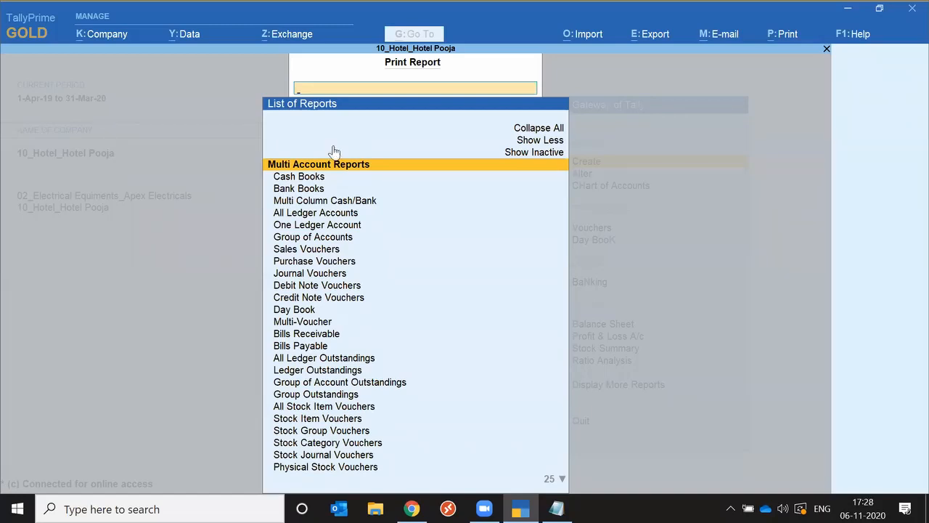
key("Escape")
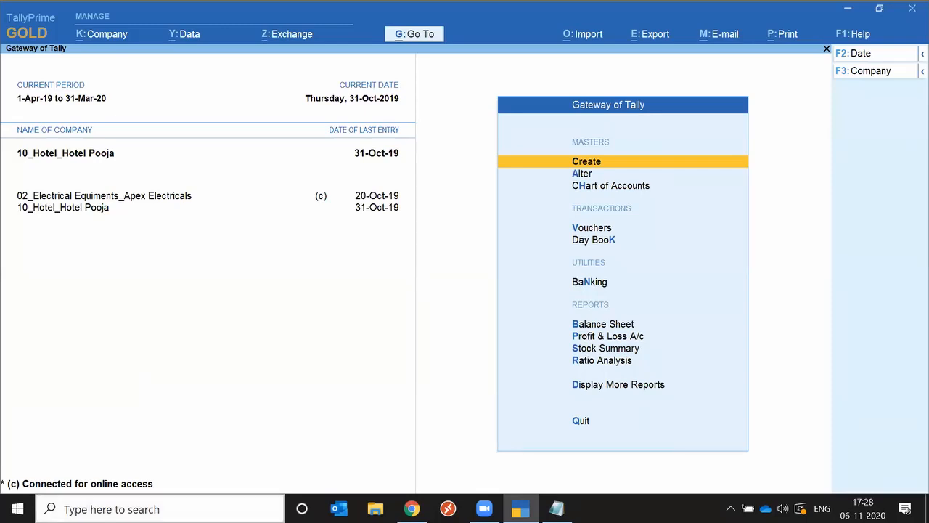
left_click(412, 508)
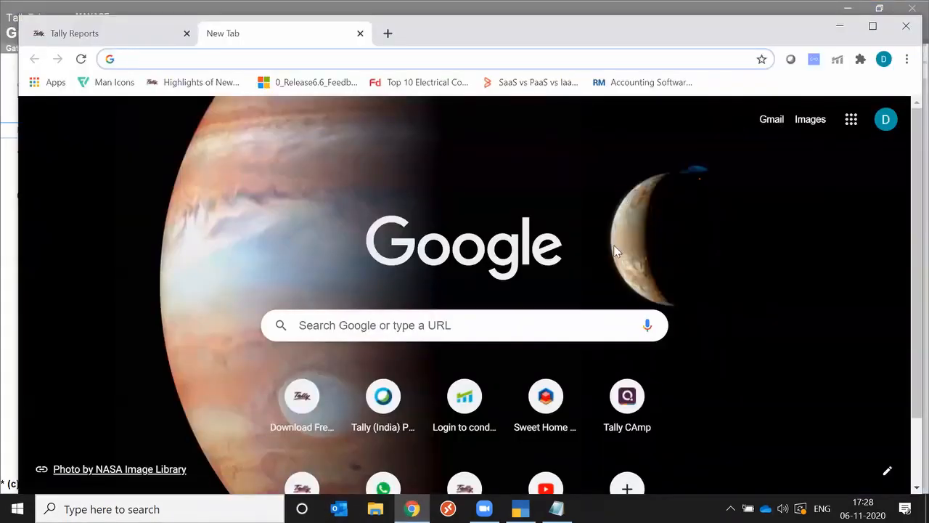
key("alt+Tab")
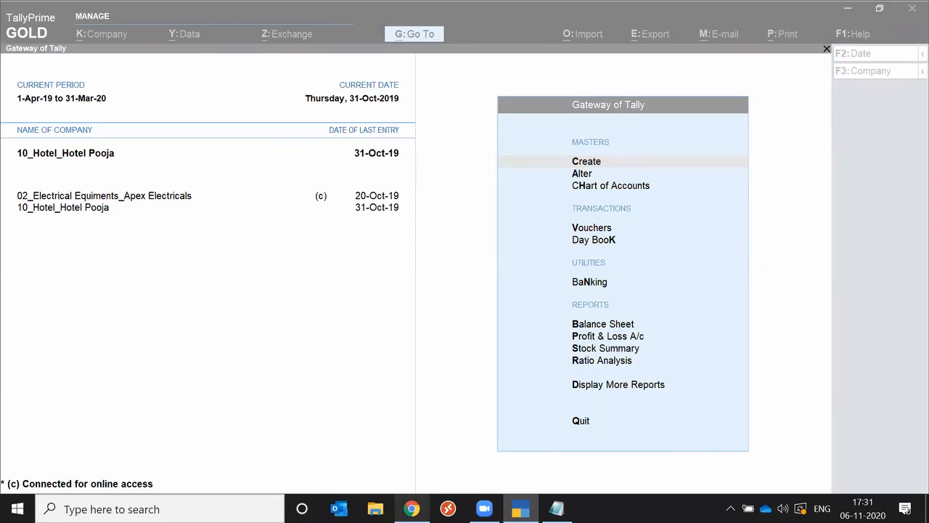
mouse_move(412, 508)
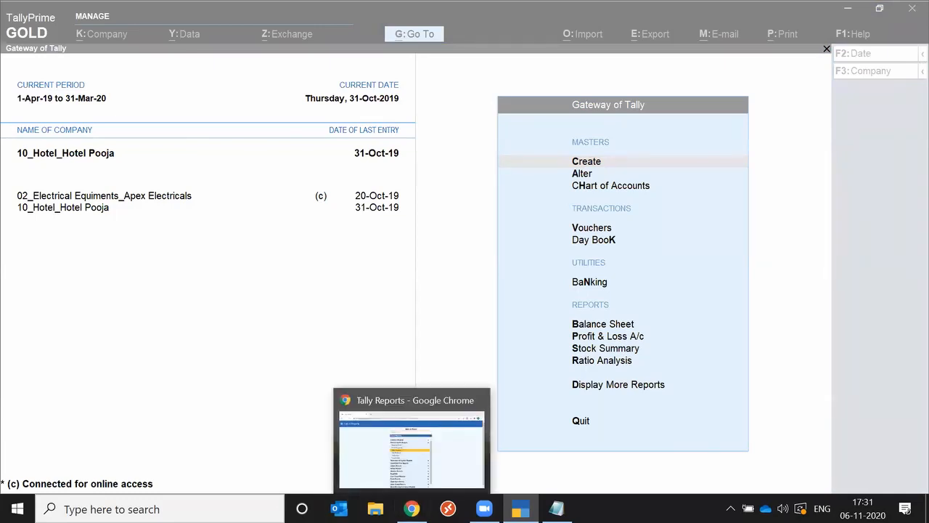
left_click(441, 284)
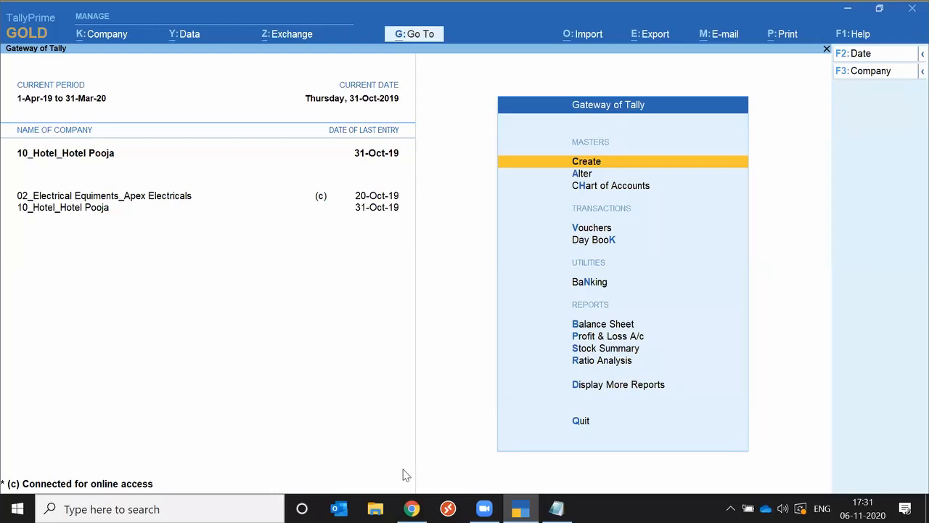
key("alt+g")
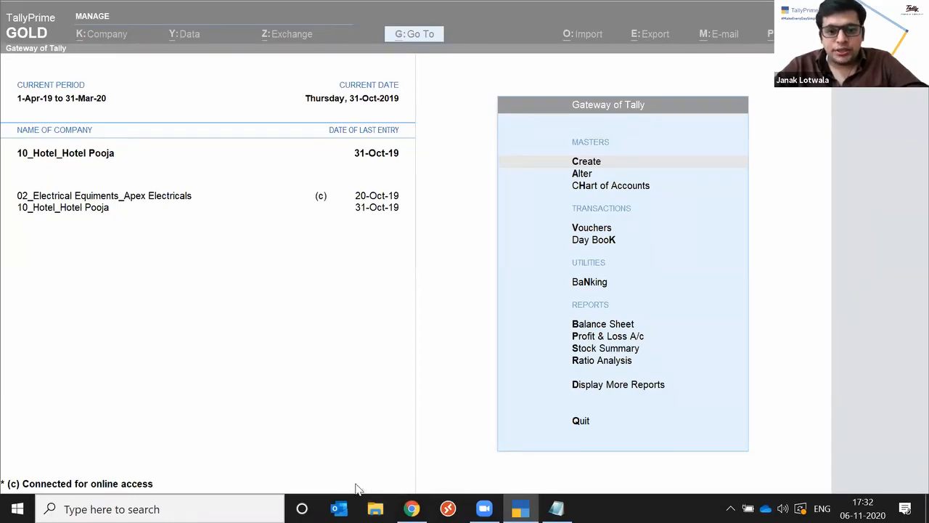
left_click(191, 328)
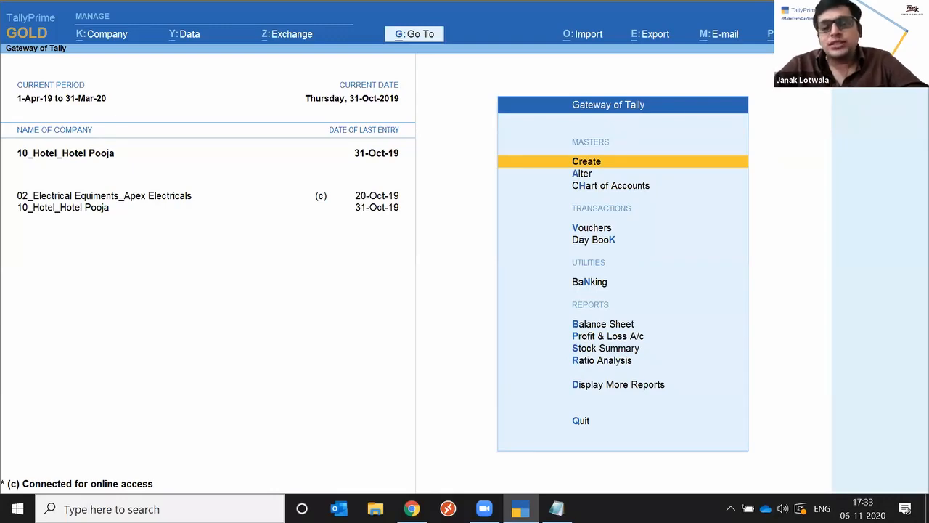
key("alt+g")
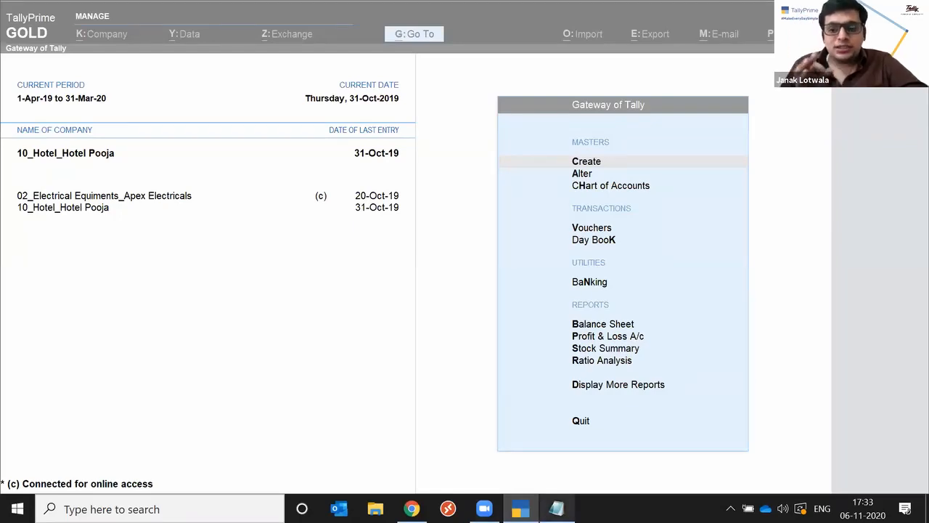
left_click(556, 508)
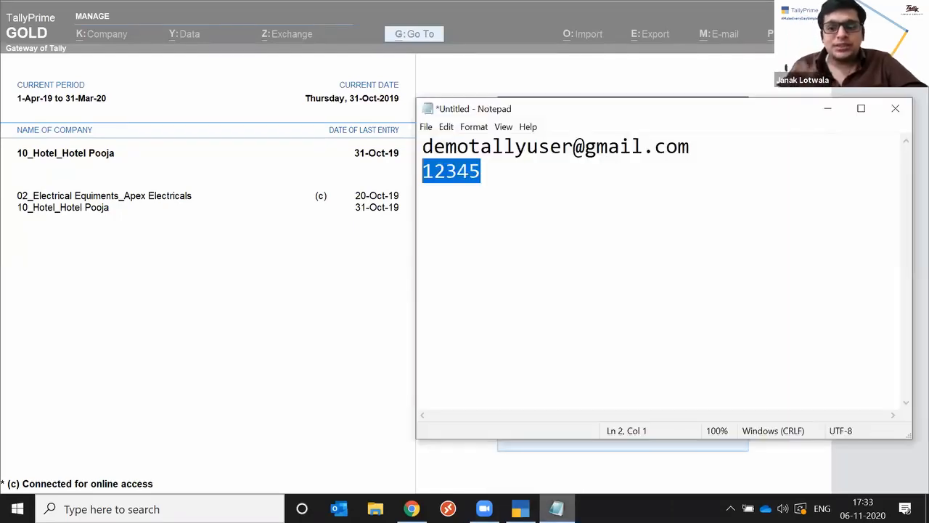
left_click(521, 173)
key("Return")
key("Return")
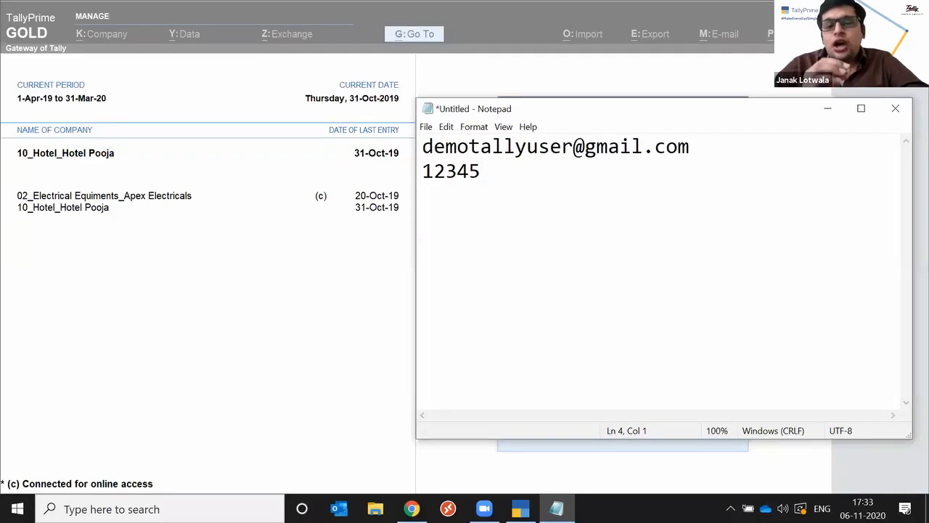
type("janak")
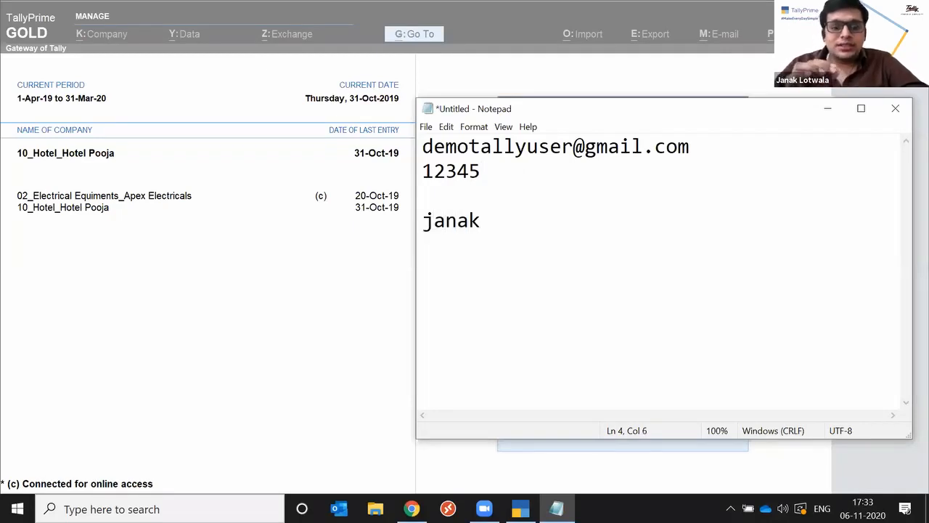
key("BackSpace")
key("BackSpace")
key("BackSpace")
key("BackSpace")
key("BackSpace")
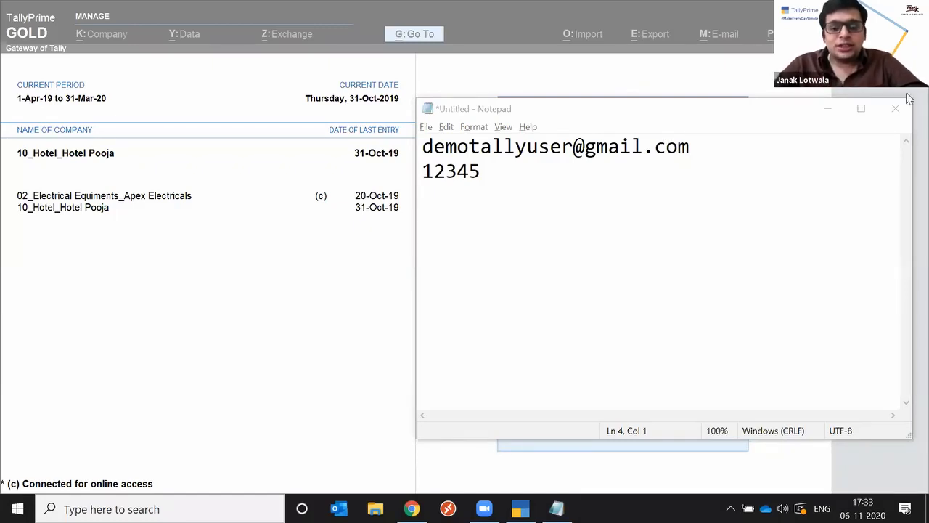
left_click(830, 109)
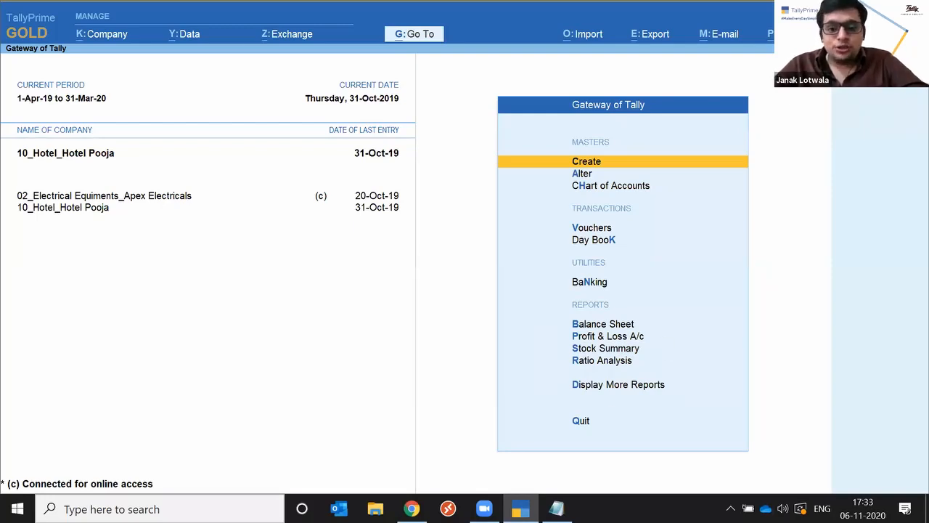
Bring back the untitled Notepad note and close it without saving the changes
left_click(557, 508)
left_click(556, 508)
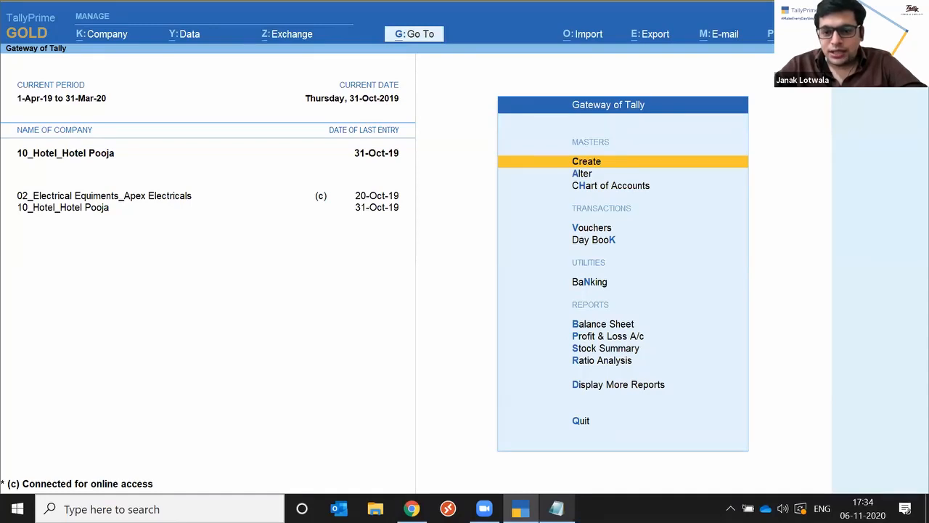
key("alt+Tab")
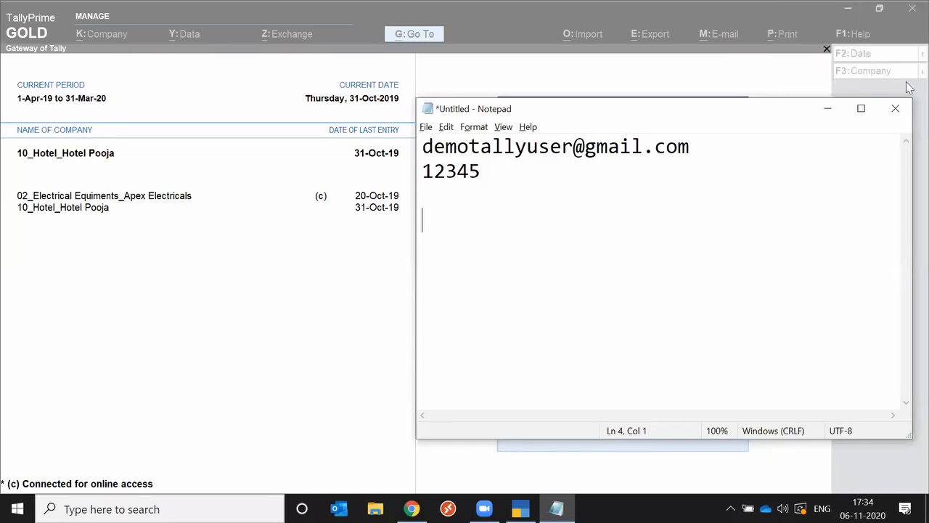
left_click(896, 108)
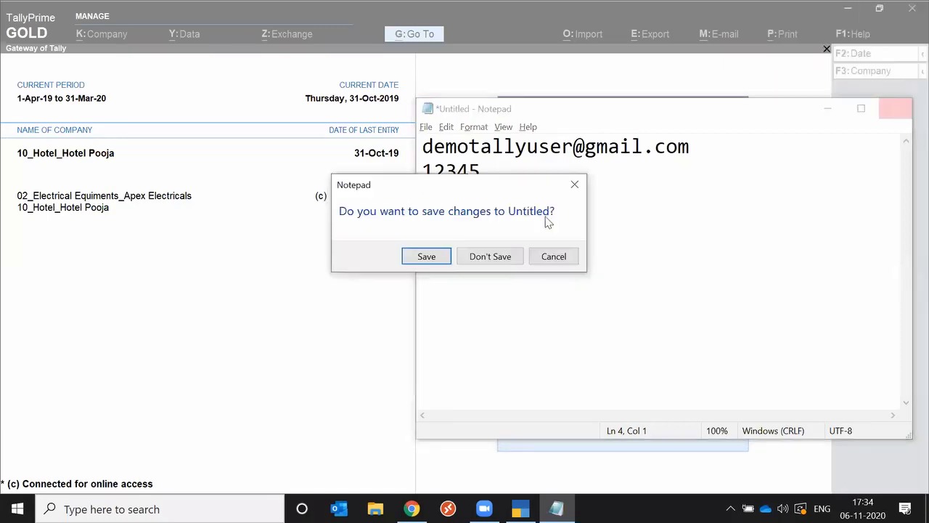
left_click(490, 256)
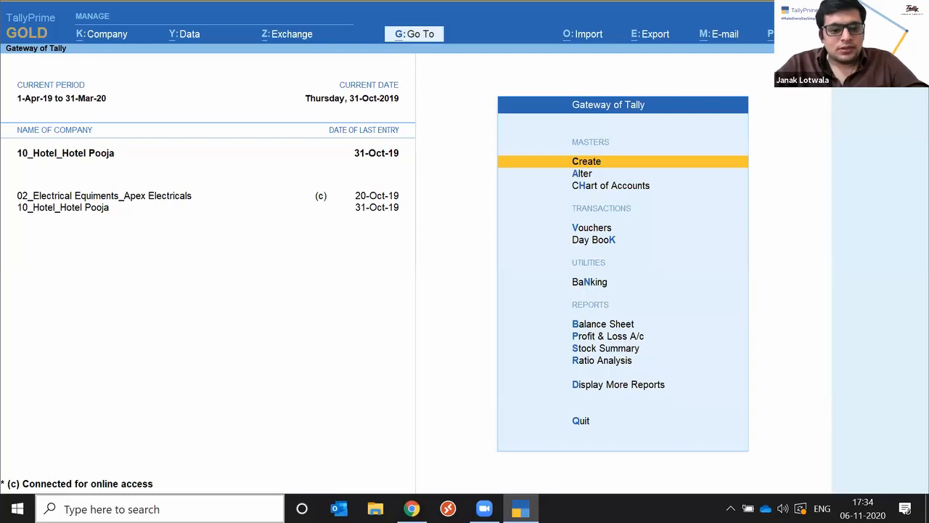
Open a new Notepad document and write the webinar team's contact e-mail address on its first line
key("super+s")
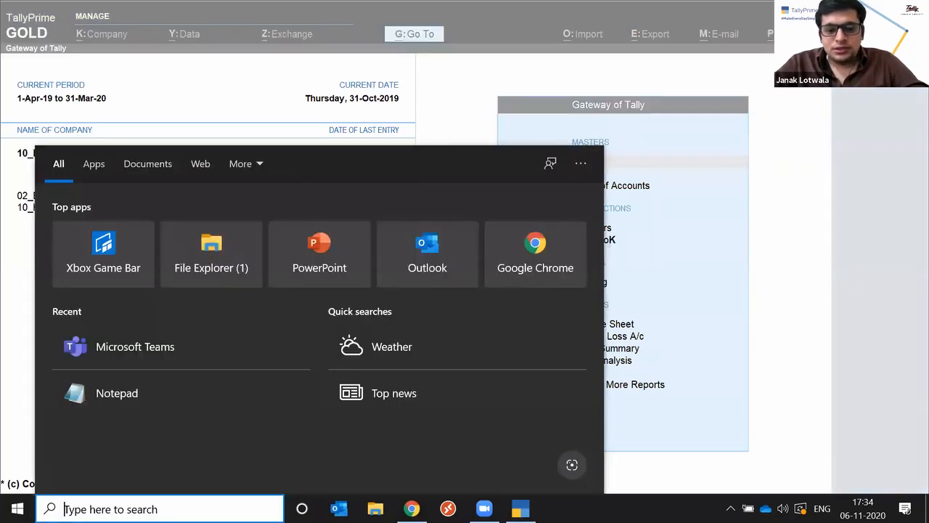
type("not")
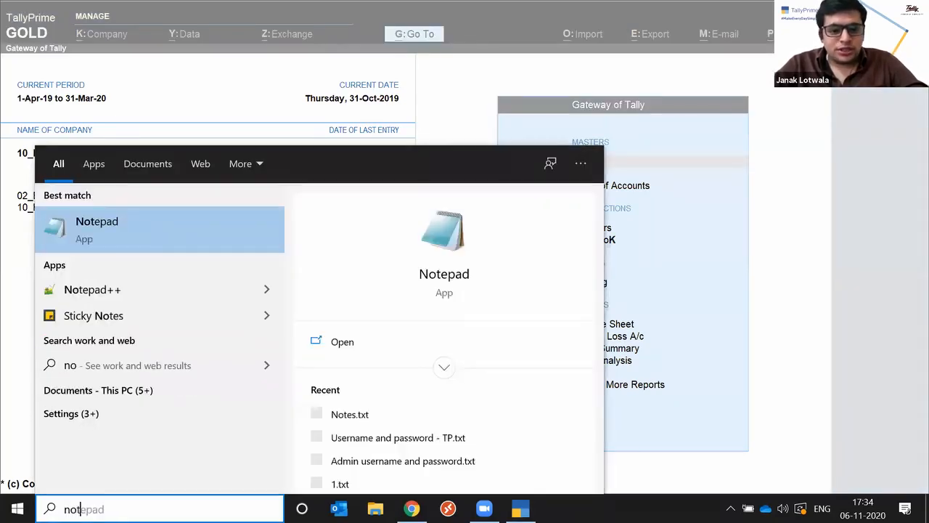
type("e")
key("Return")
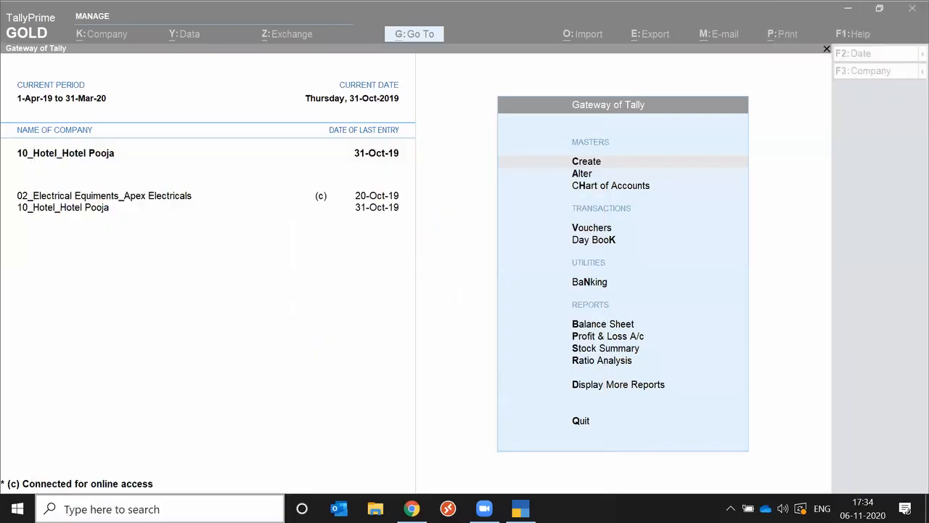
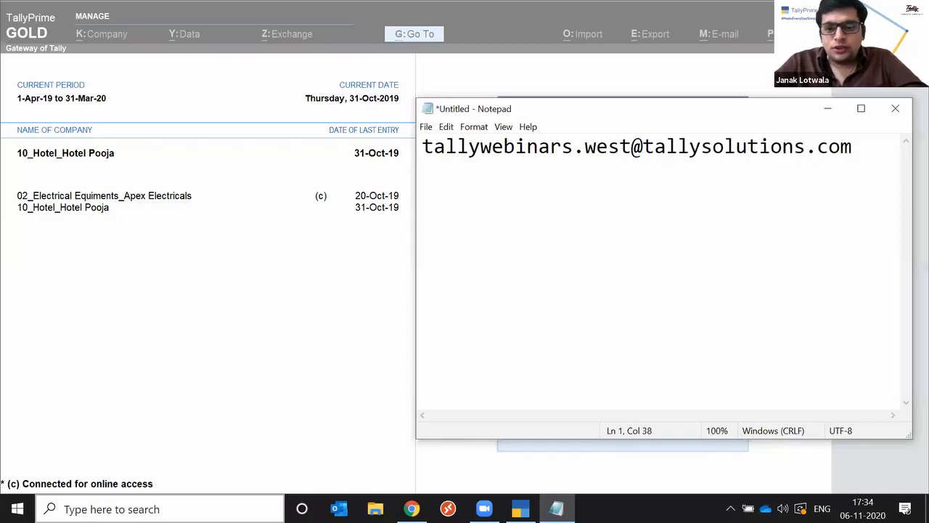